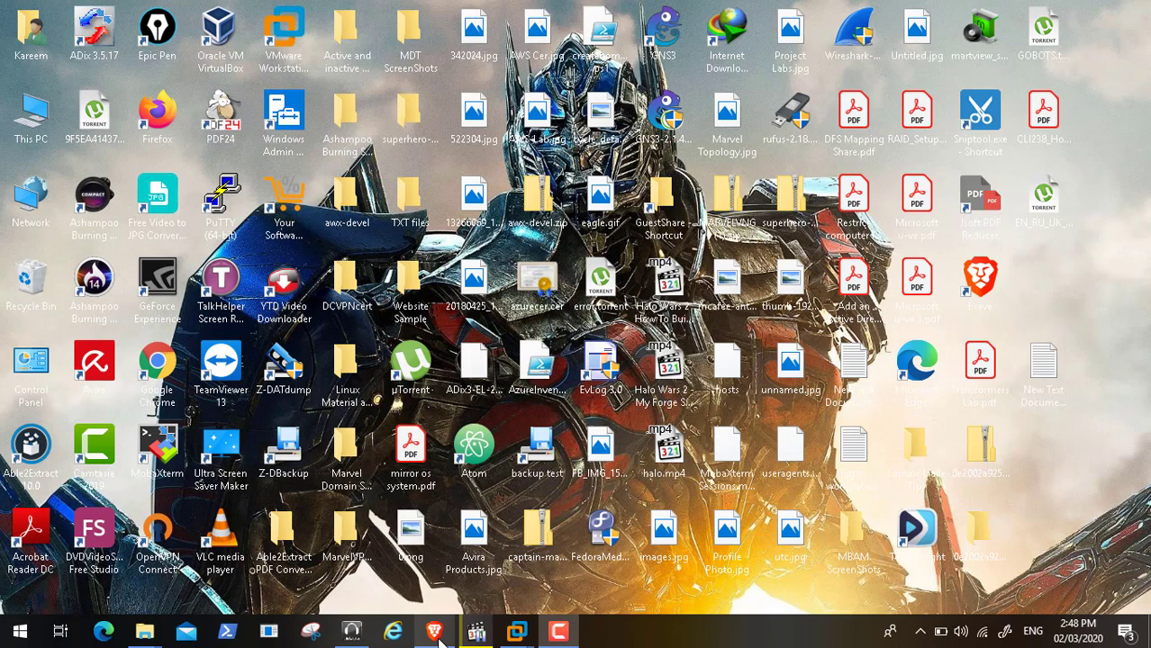
Restore the Brave window showing the pfsense.org home page
left_click(437, 633)
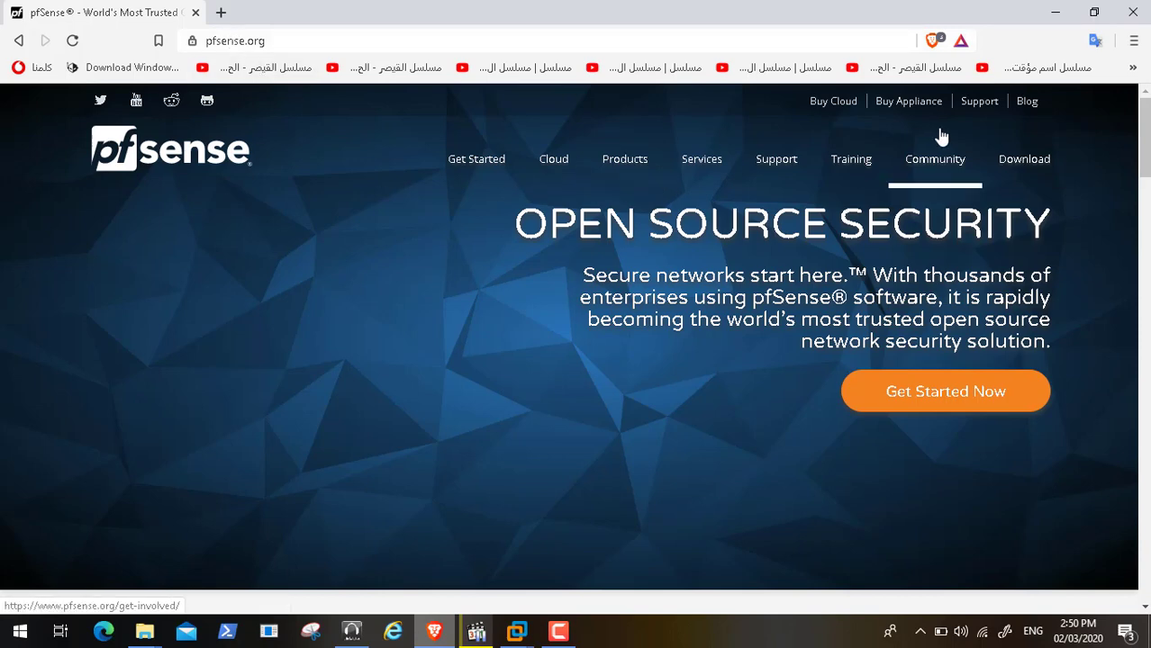
Choose the pfSense AMD64 (64-bit) CD Image (ISO) Installer download, then minimize Brave
left_click(1039, 161)
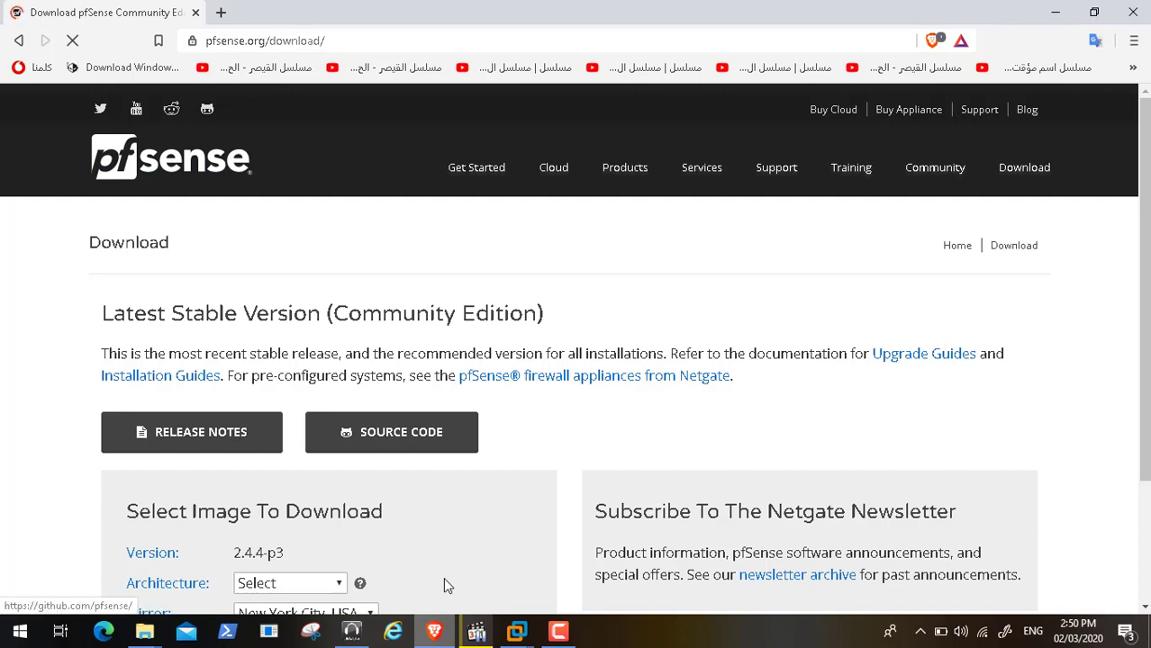
scroll(1147, 582, "down", 2)
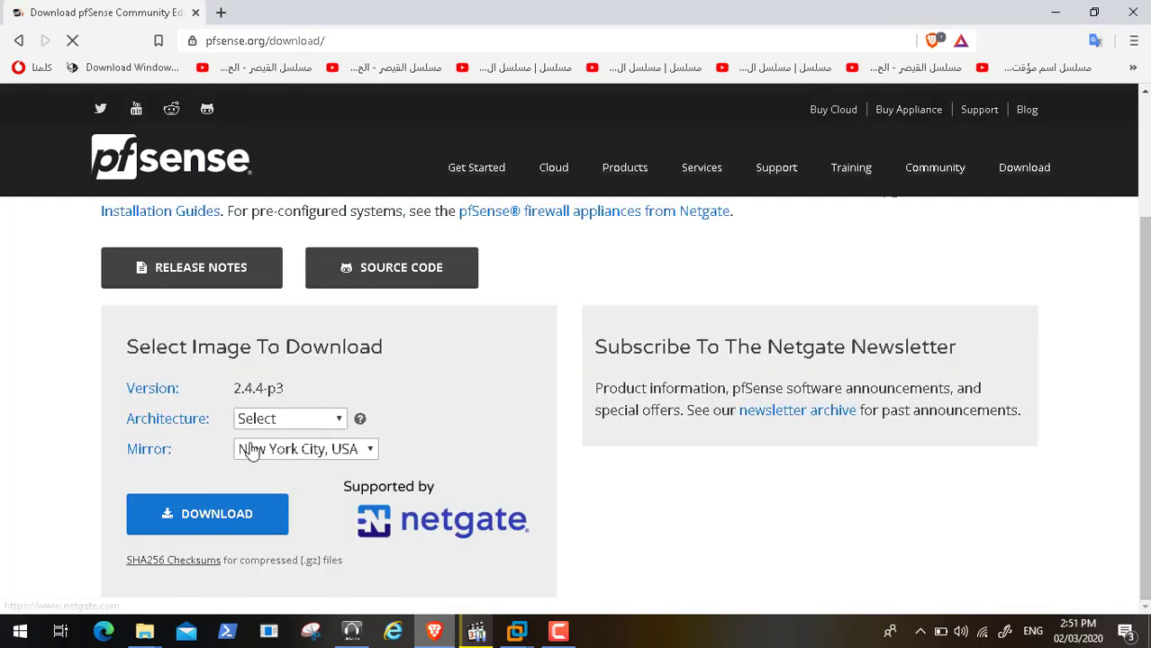
left_click(335, 418)
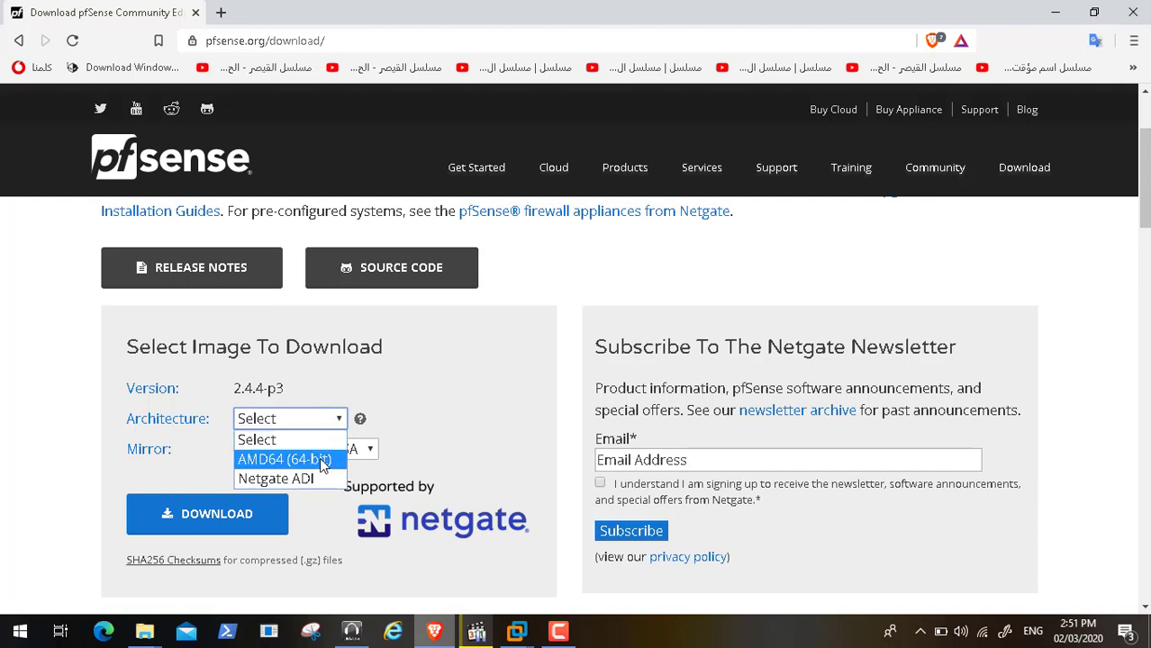
left_click(319, 457)
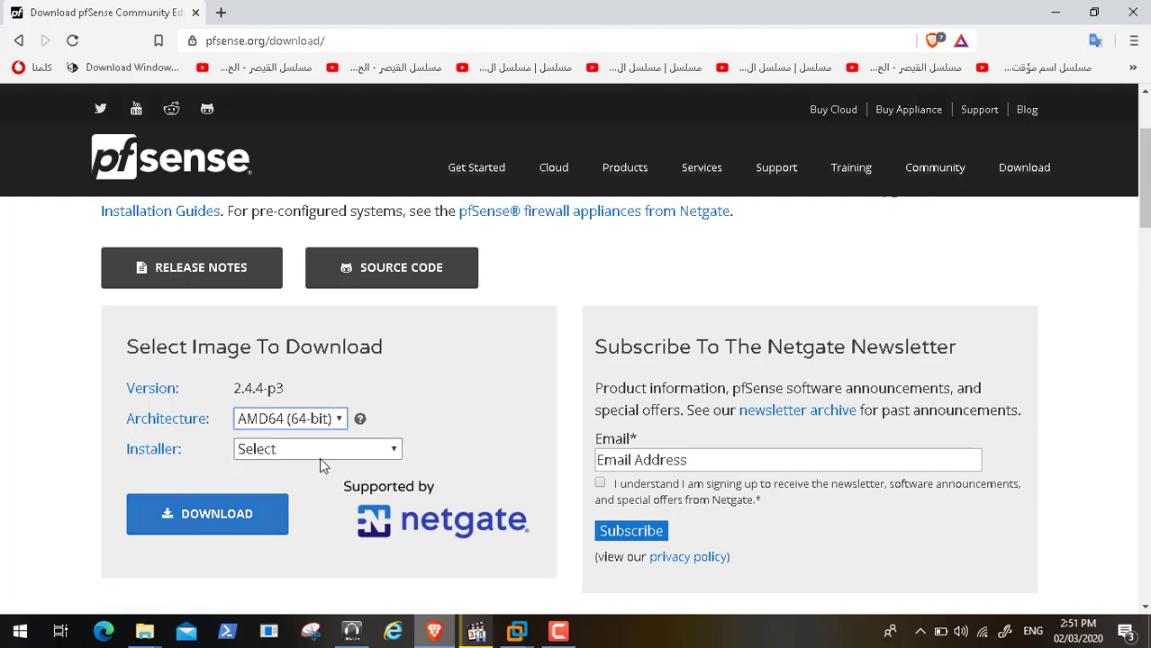
left_click(372, 454)
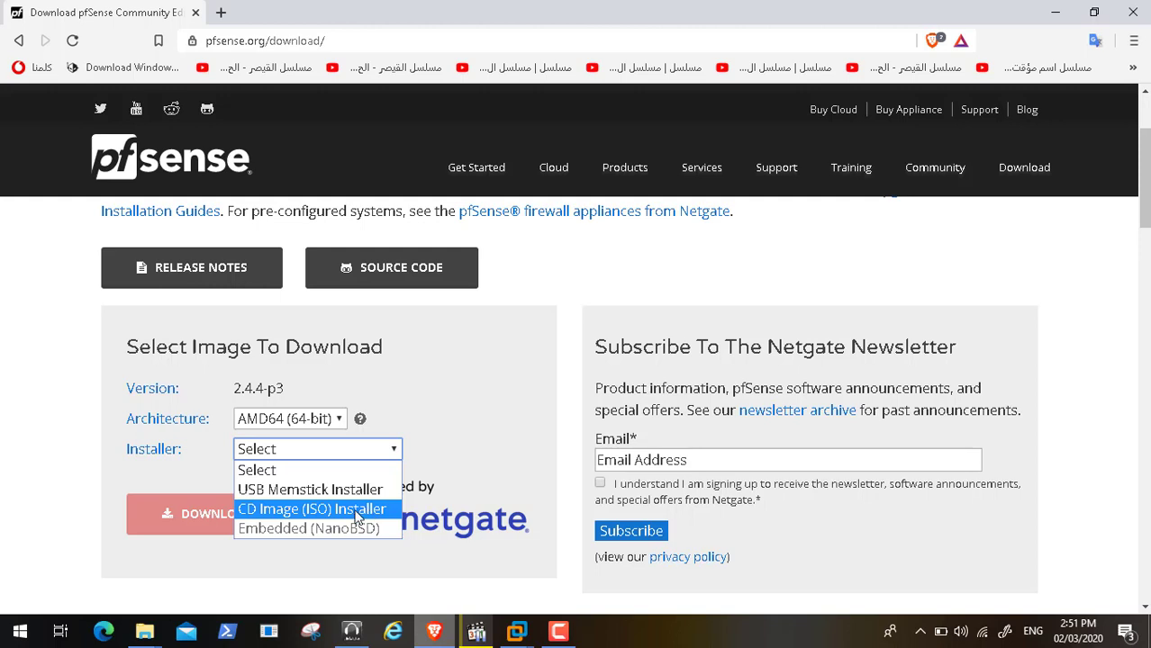
left_click(362, 512)
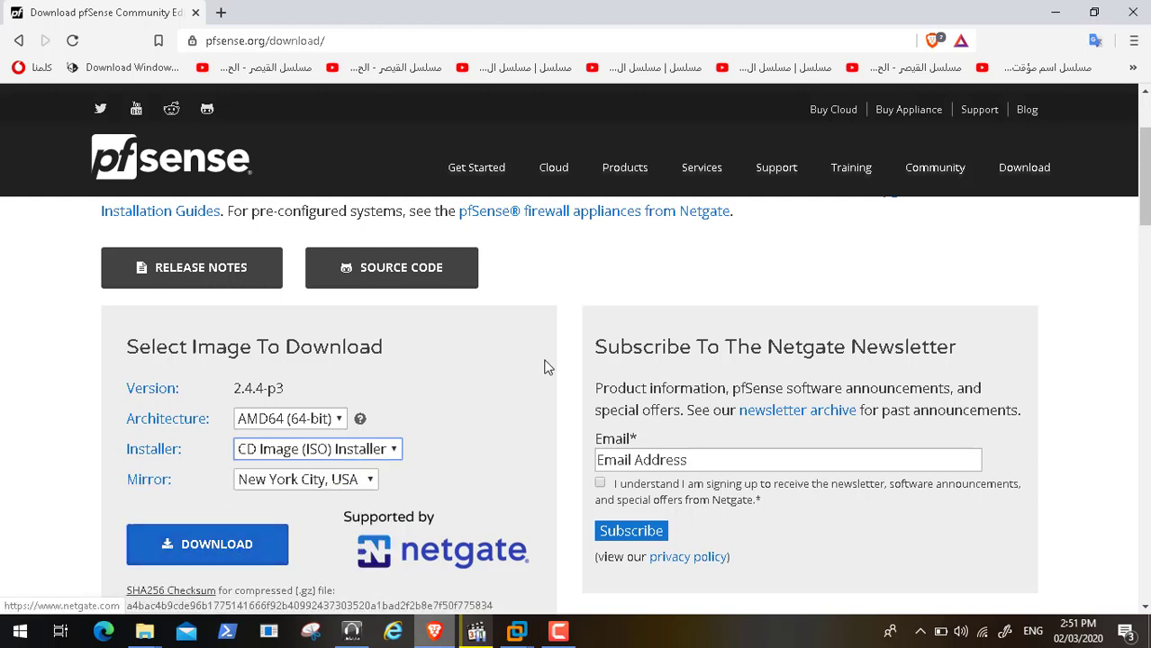
left_click(1055, 12)
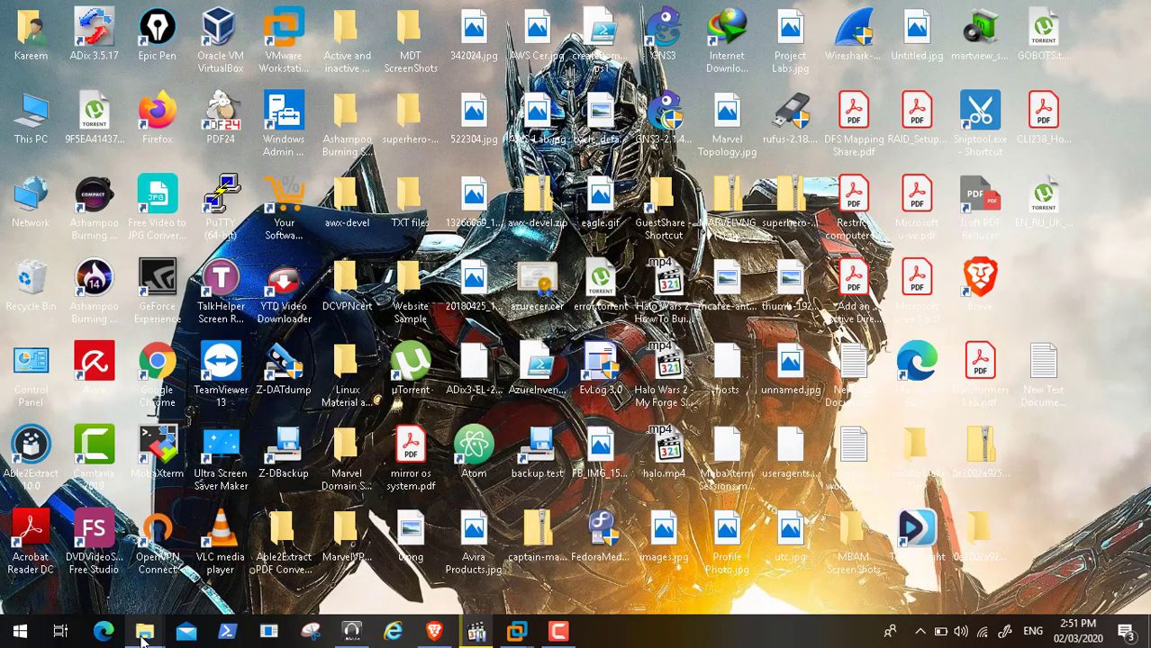
Check the 7-Zip options for the pfSense .iso.gz file, then open a new Brave tab
mouse_move(144, 632)
left_click(275, 556)
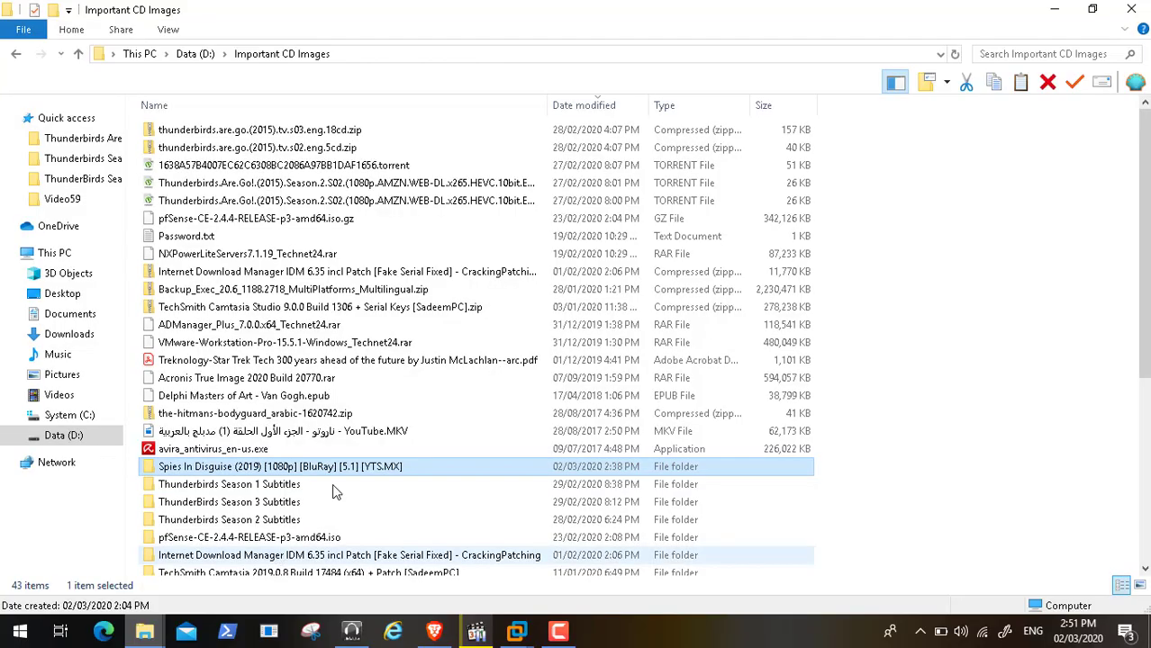
left_click(304, 542)
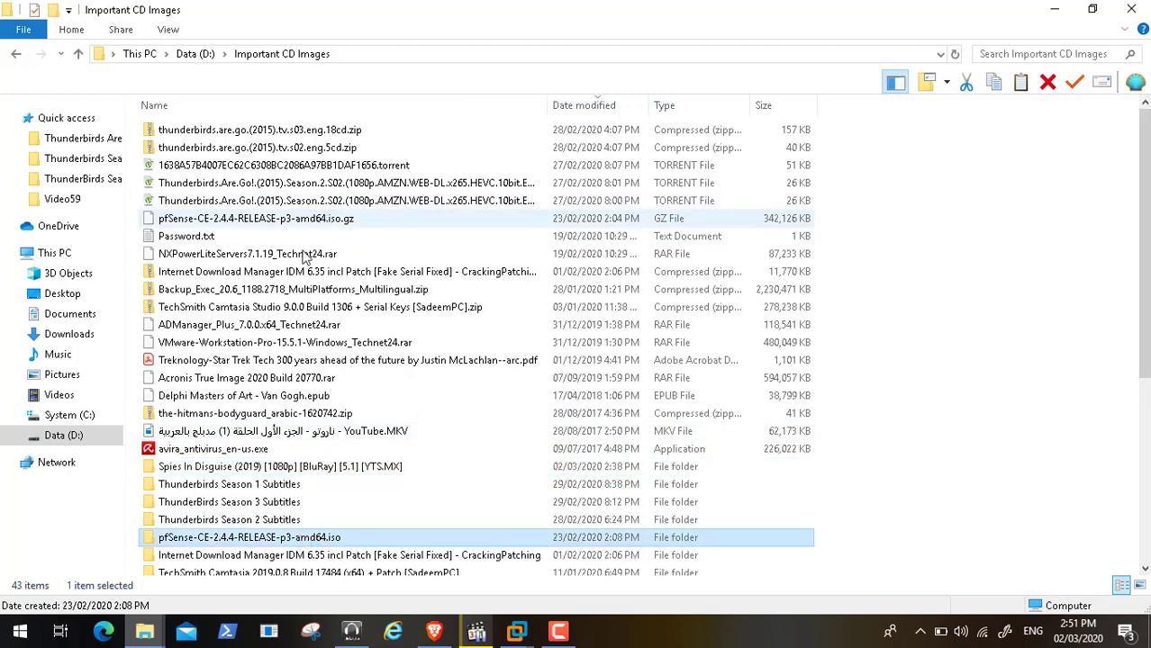
left_click(307, 218)
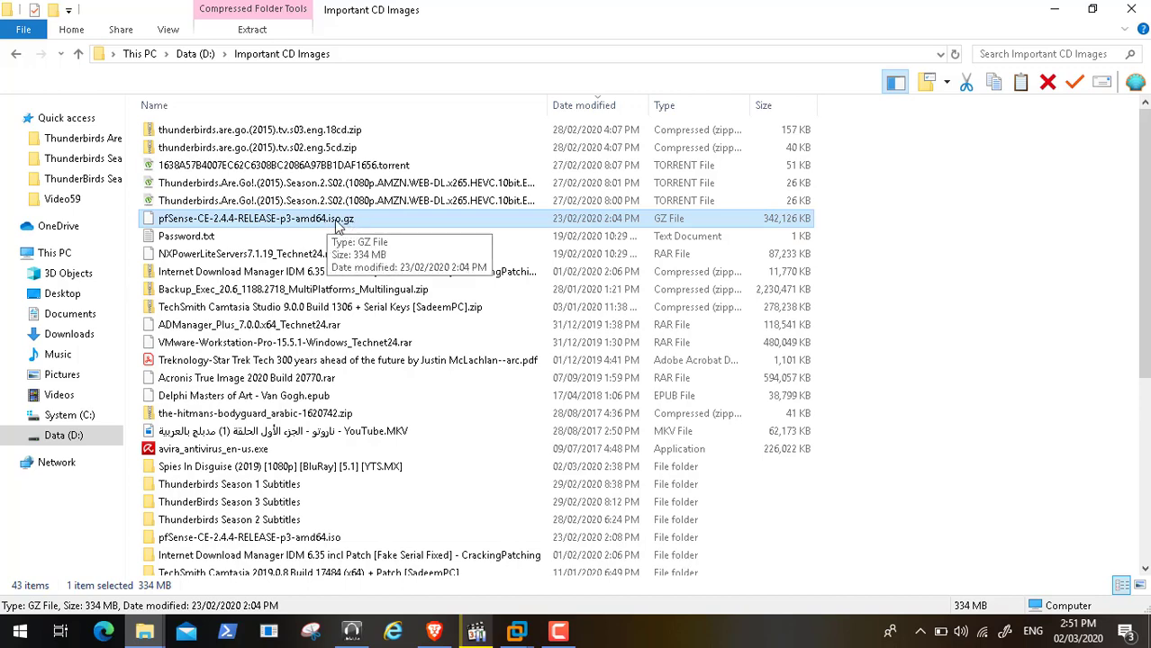
right_click(338, 227)
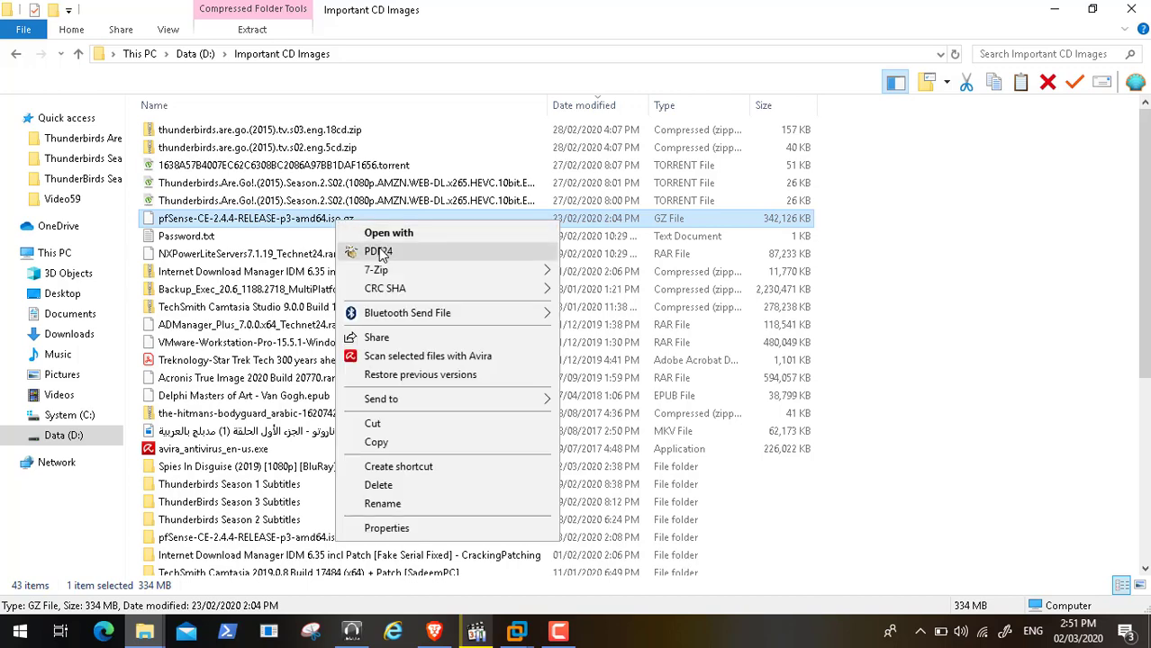
mouse_move(389, 269)
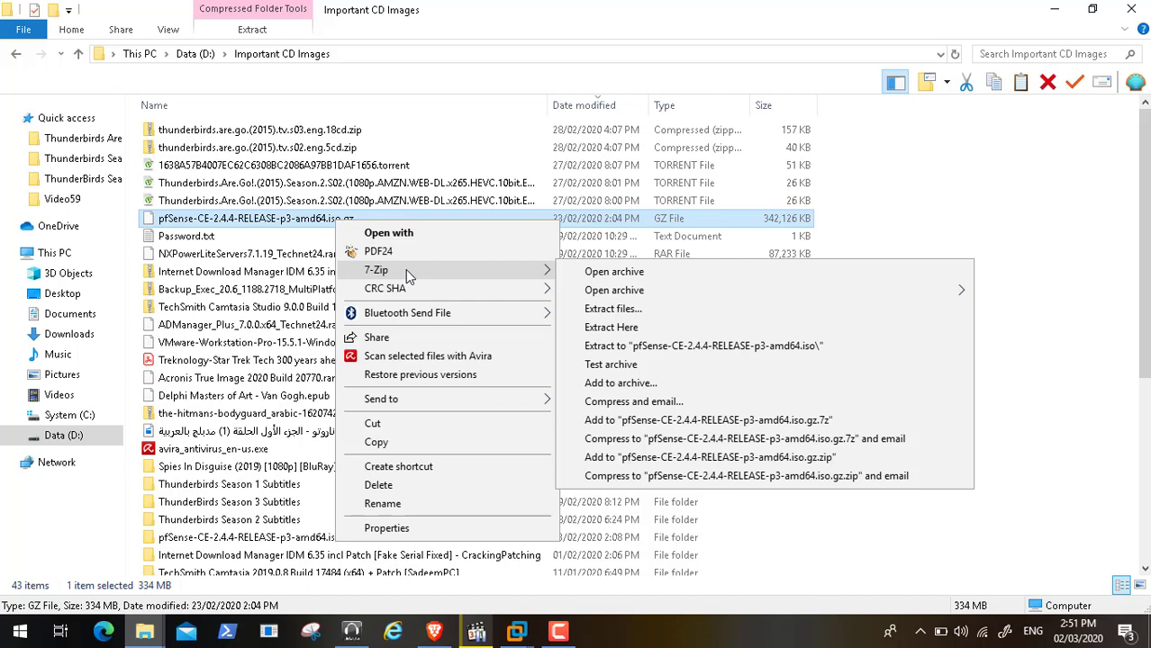
left_click(421, 638)
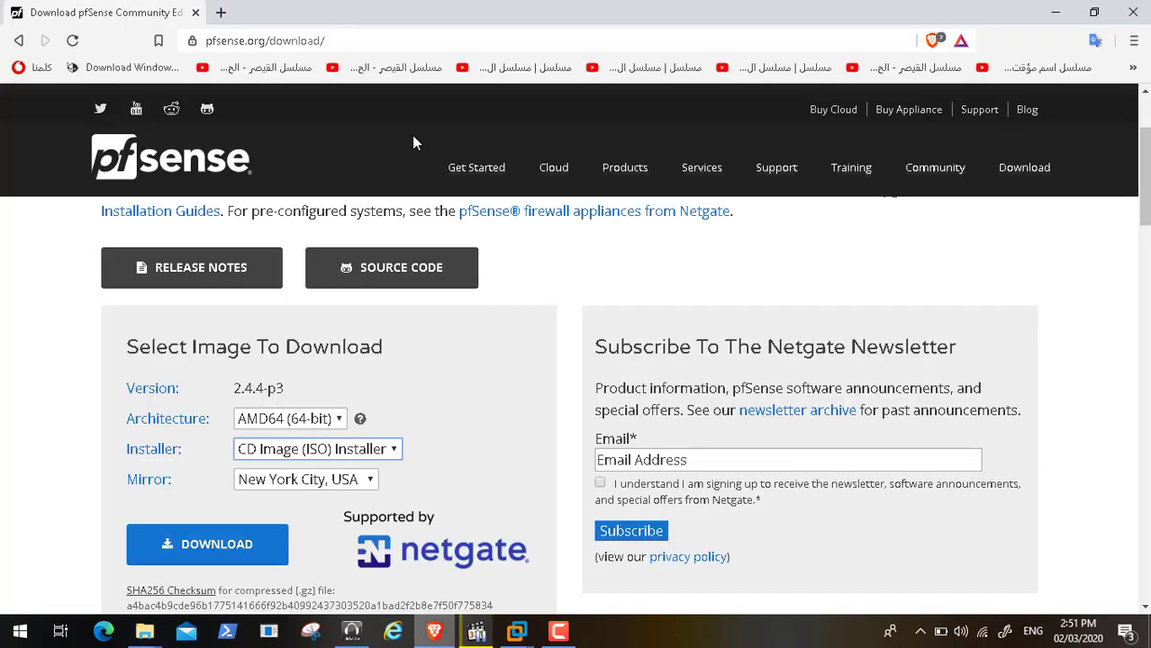
left_click(221, 13)
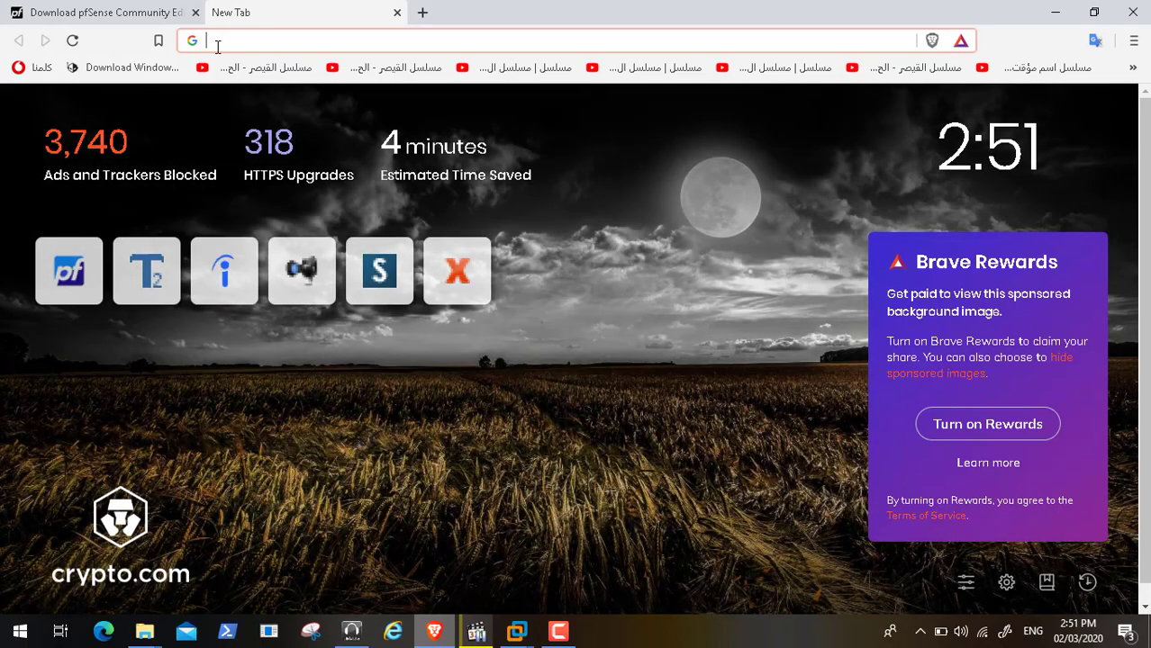
Visit 7-zip.org in the new tab, then close that tab
type("7-zip")
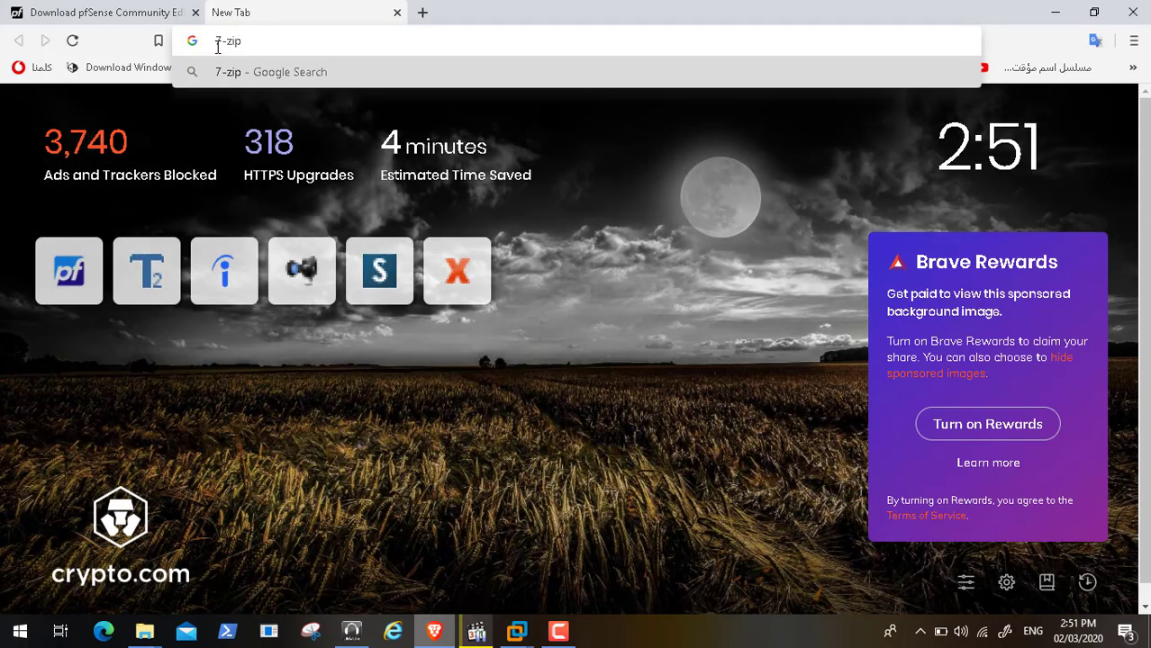
type(".org")
key("Return")
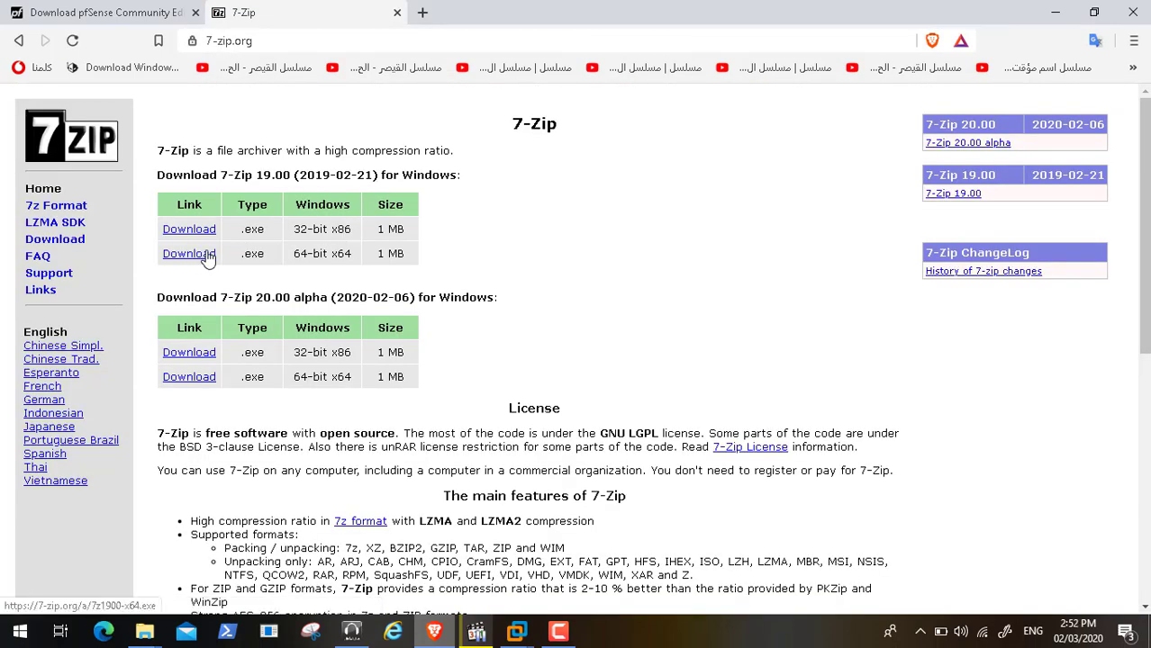
left_click(397, 13)
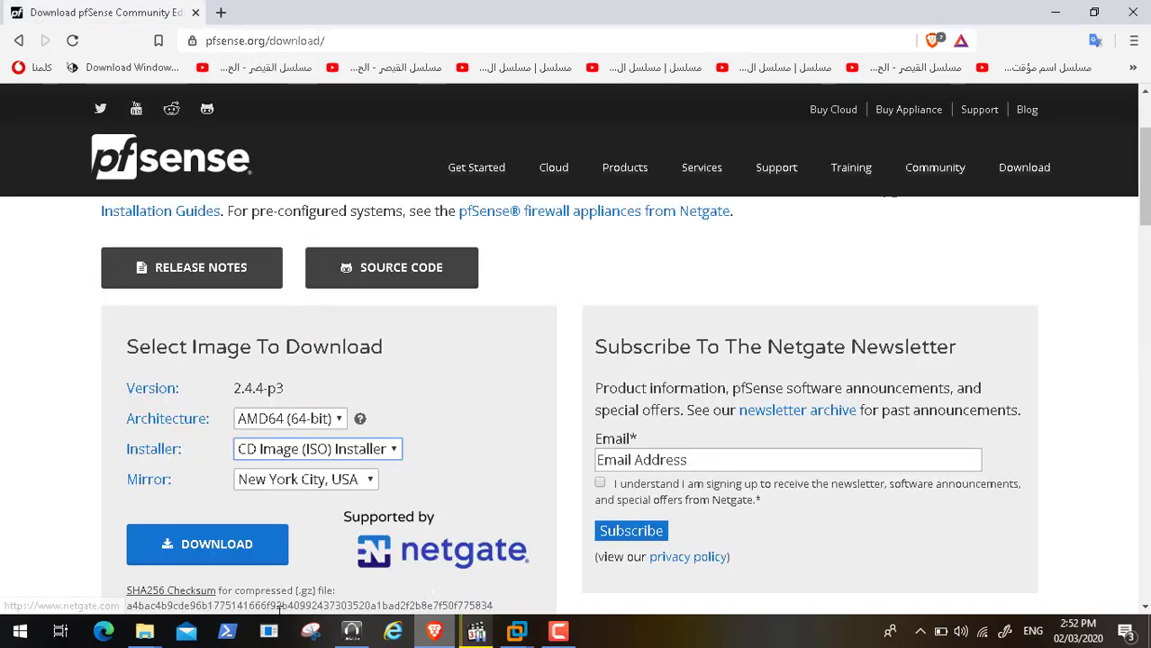
left_click(144, 631)
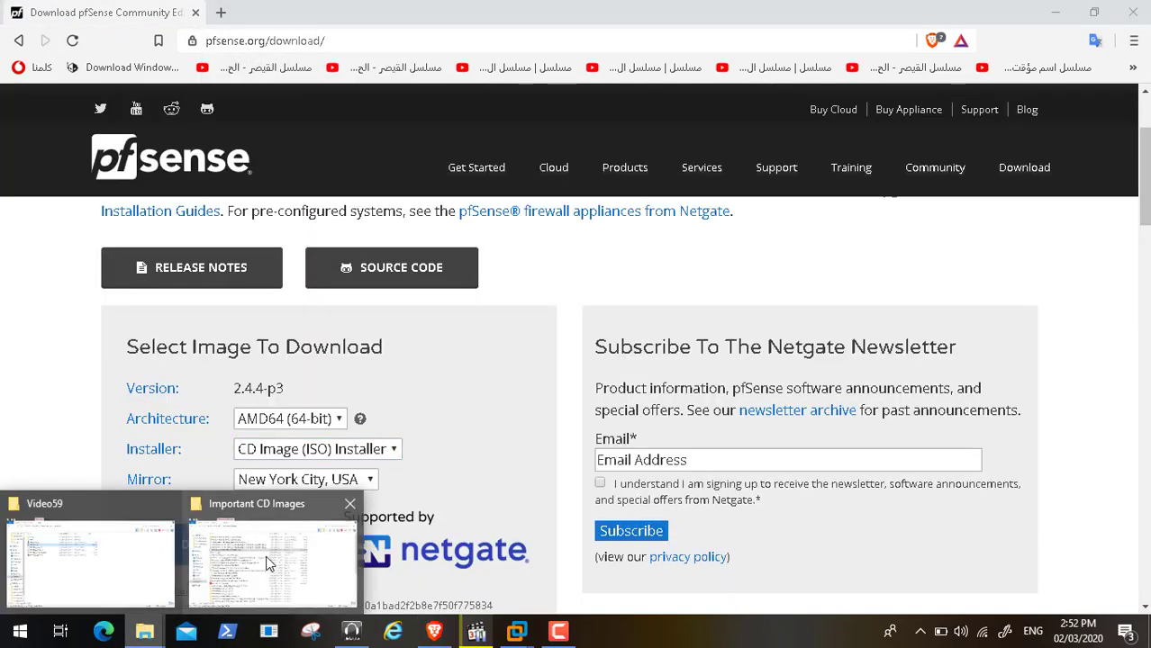
Confirm the pfSense-CE-2.4.4-RELEASE-p3-amd64.iso image exists, then close Explorer and minimize Brave
left_click(267, 563)
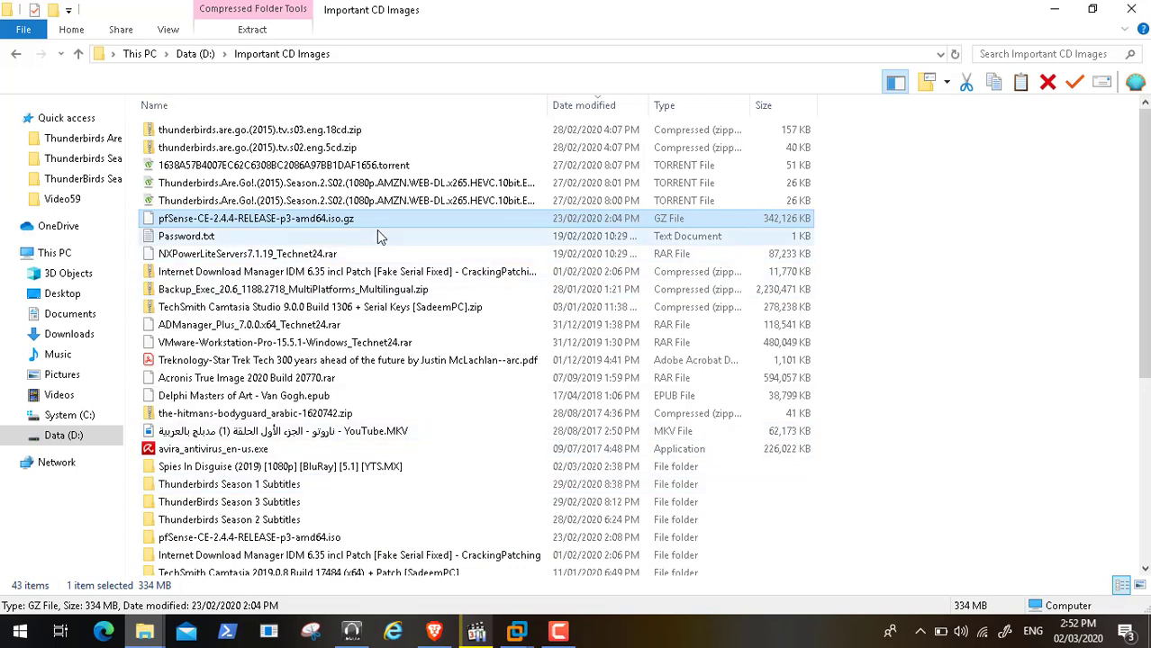
double_click(281, 538)
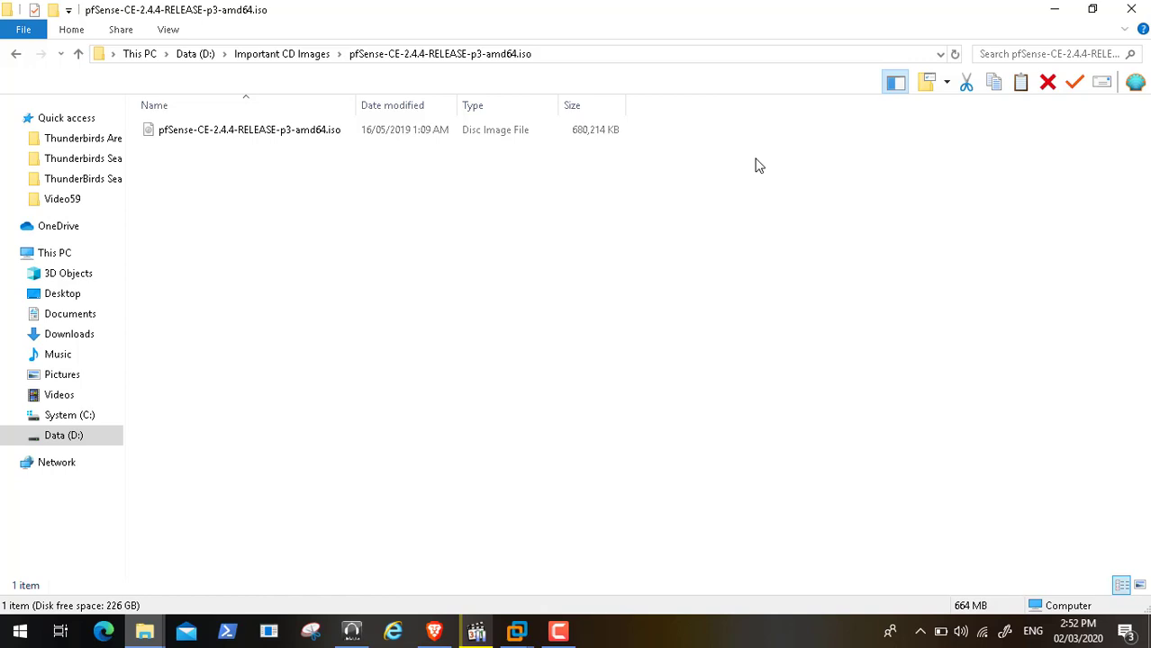
left_click(1133, 9)
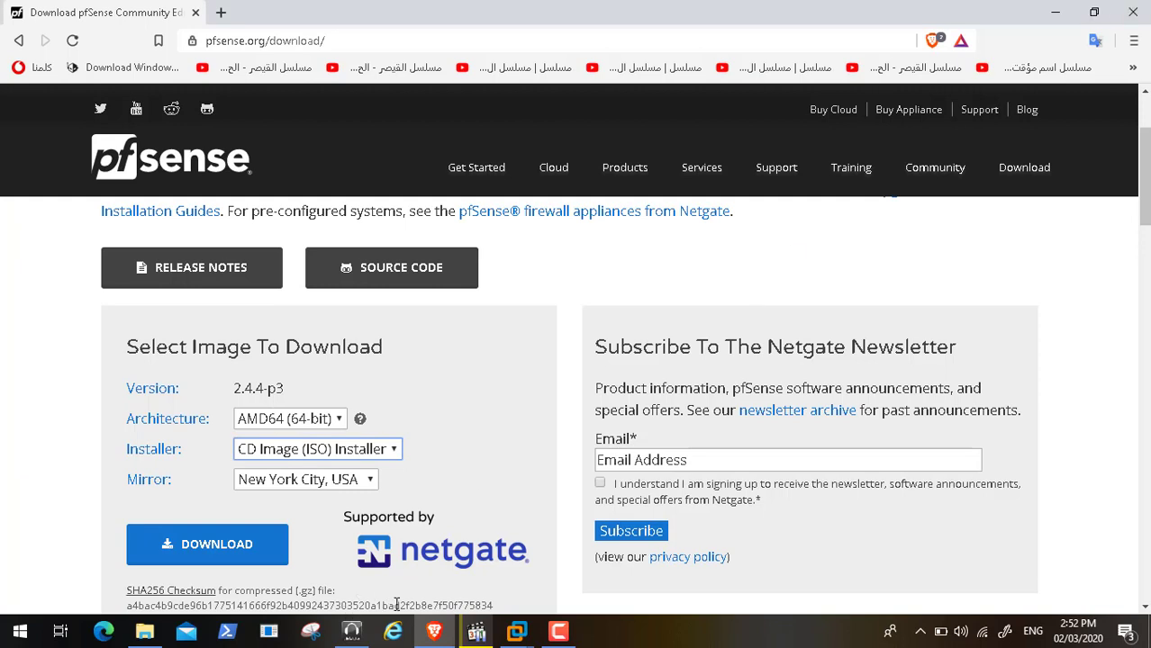
left_click(1053, 13)
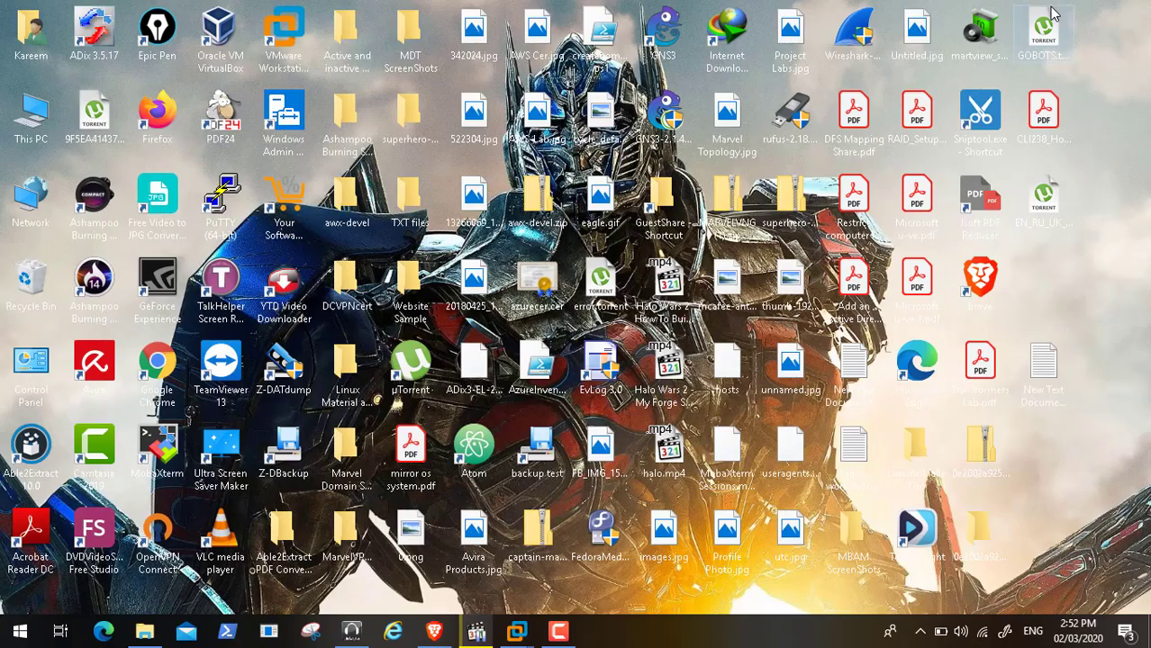
Open VMware Workstation and show the powered-off Pfsense VM with 1 GB memory and 20 GB disk
mouse_move(517, 635)
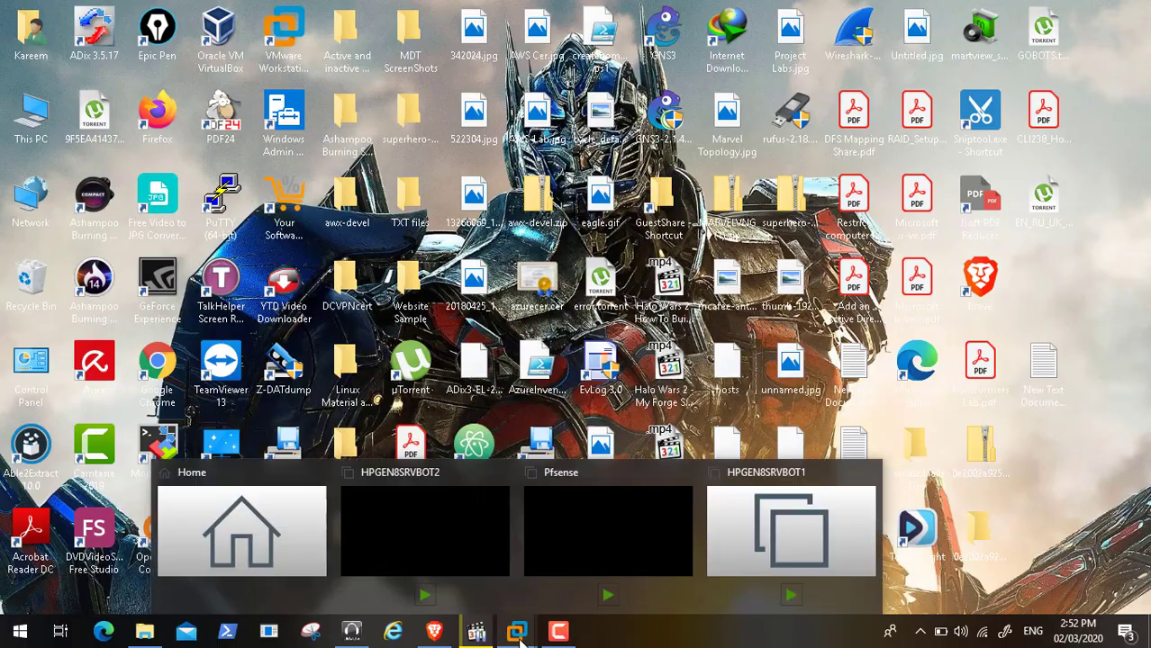
left_click(248, 530)
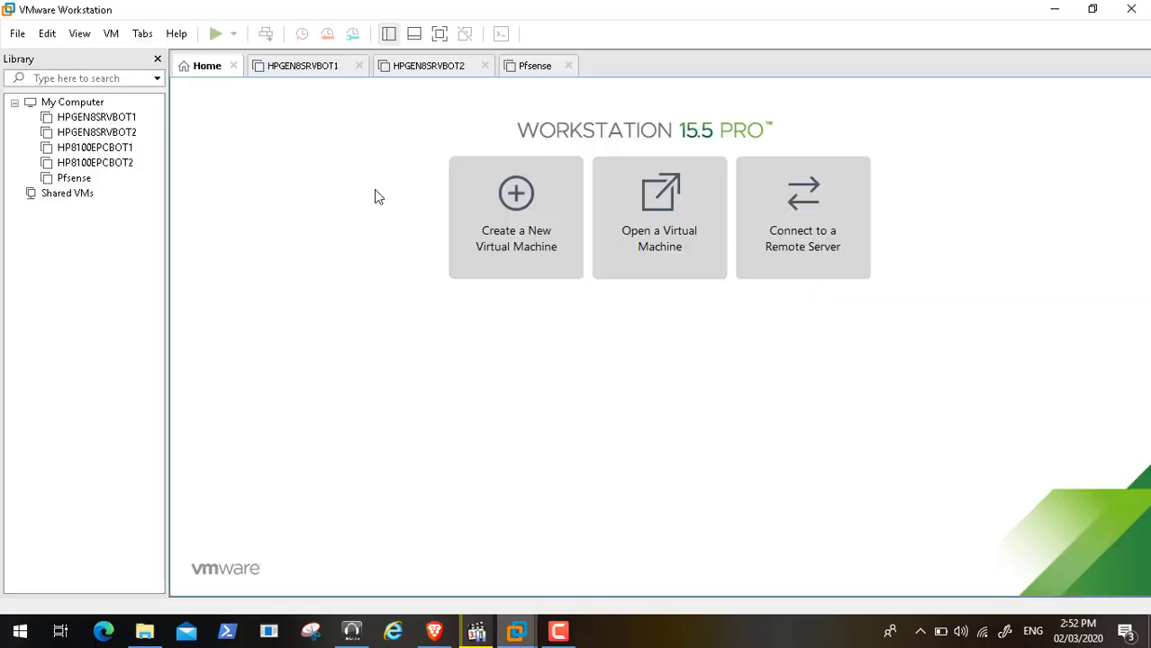
left_click(535, 68)
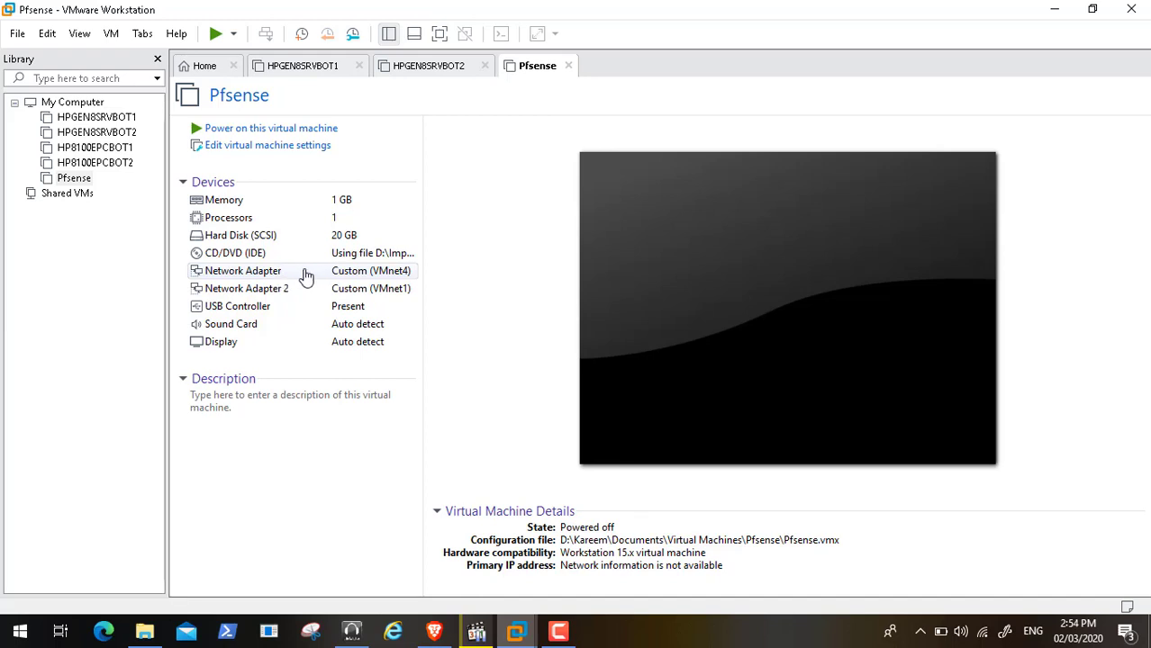
In Virtual Network Editor with admin rights, bridge VMnet4 to the Realtek RTL8723BE wireless adapter
left_click(49, 34)
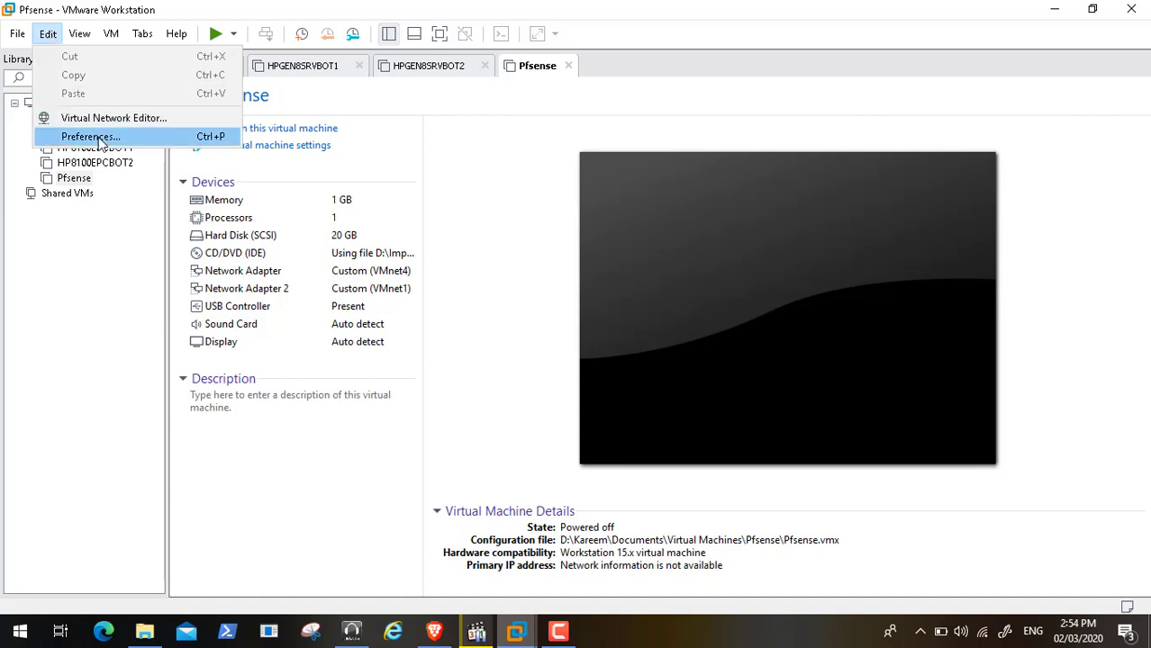
left_click(128, 121)
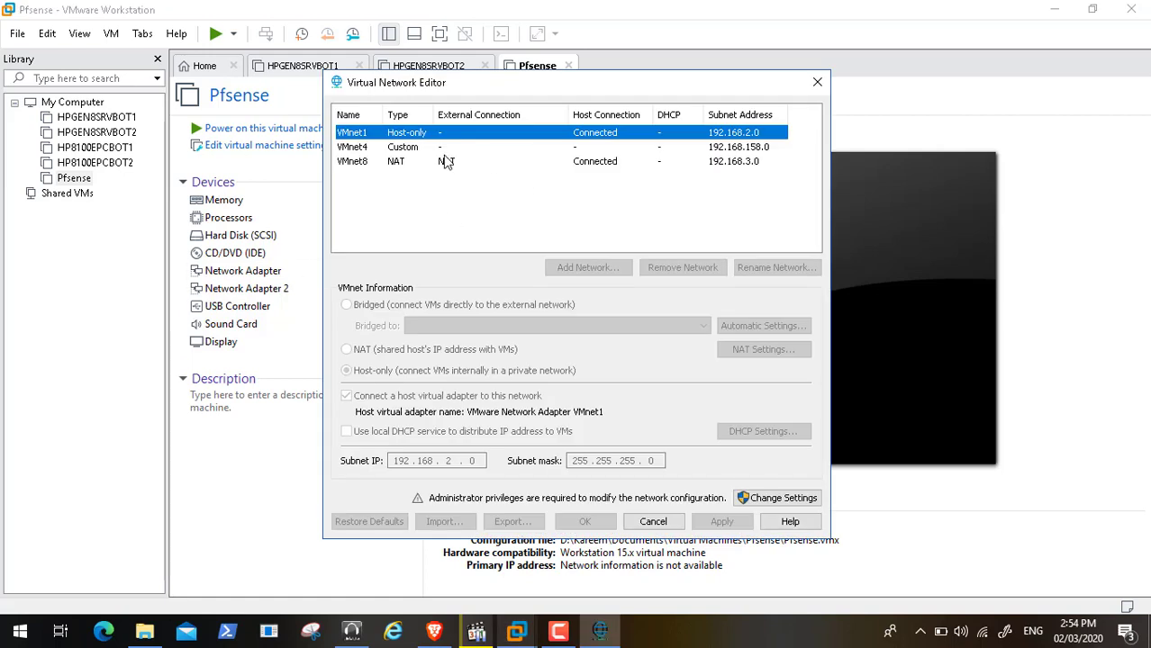
left_click(410, 149)
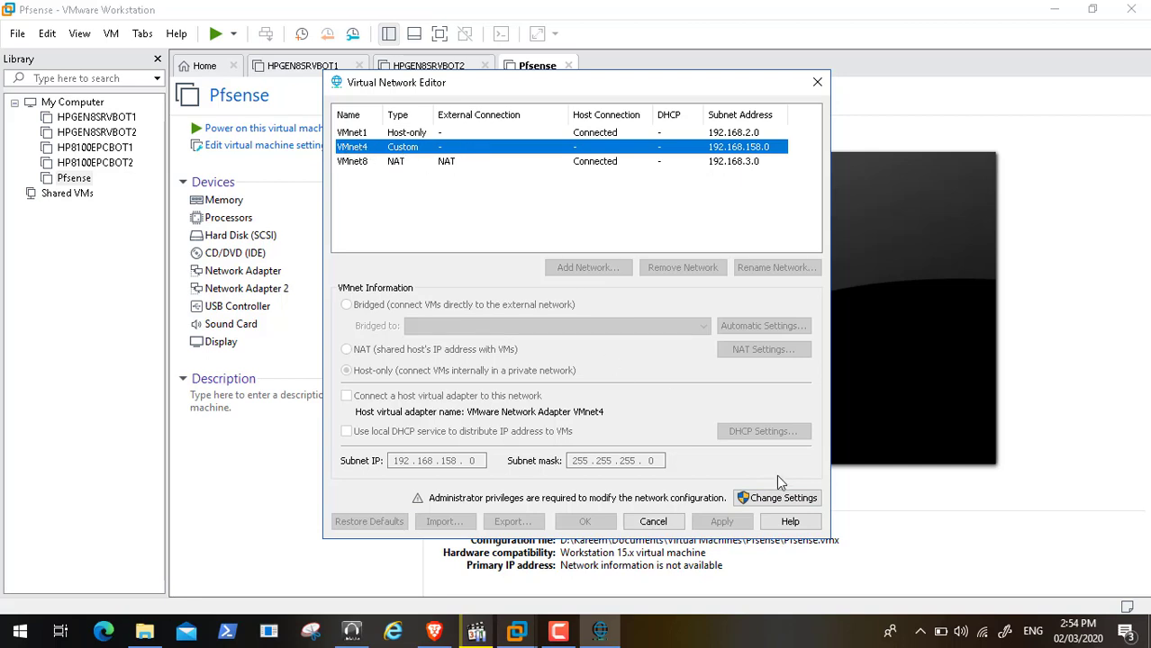
left_click(795, 503)
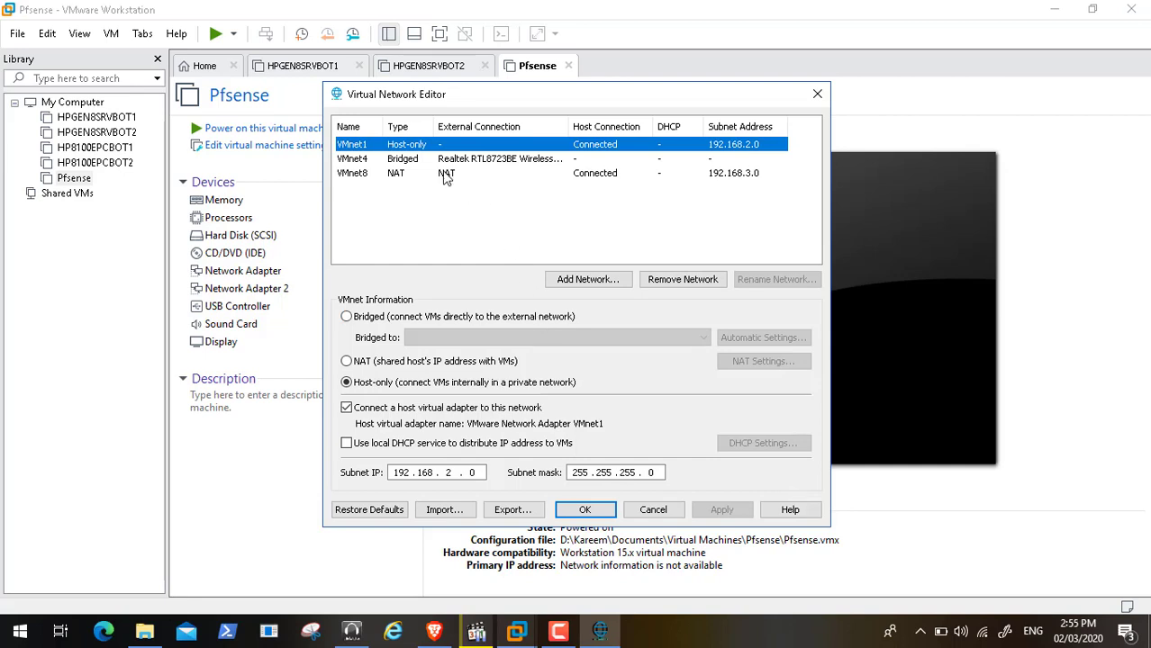
left_click(407, 160)
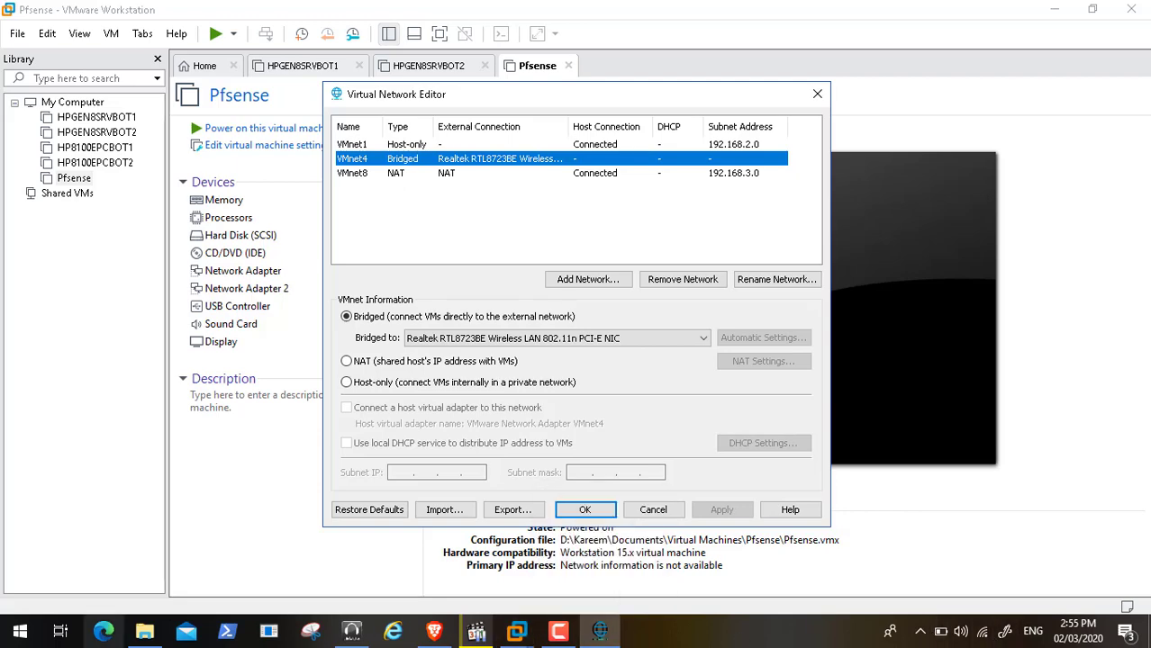
left_click(22, 636)
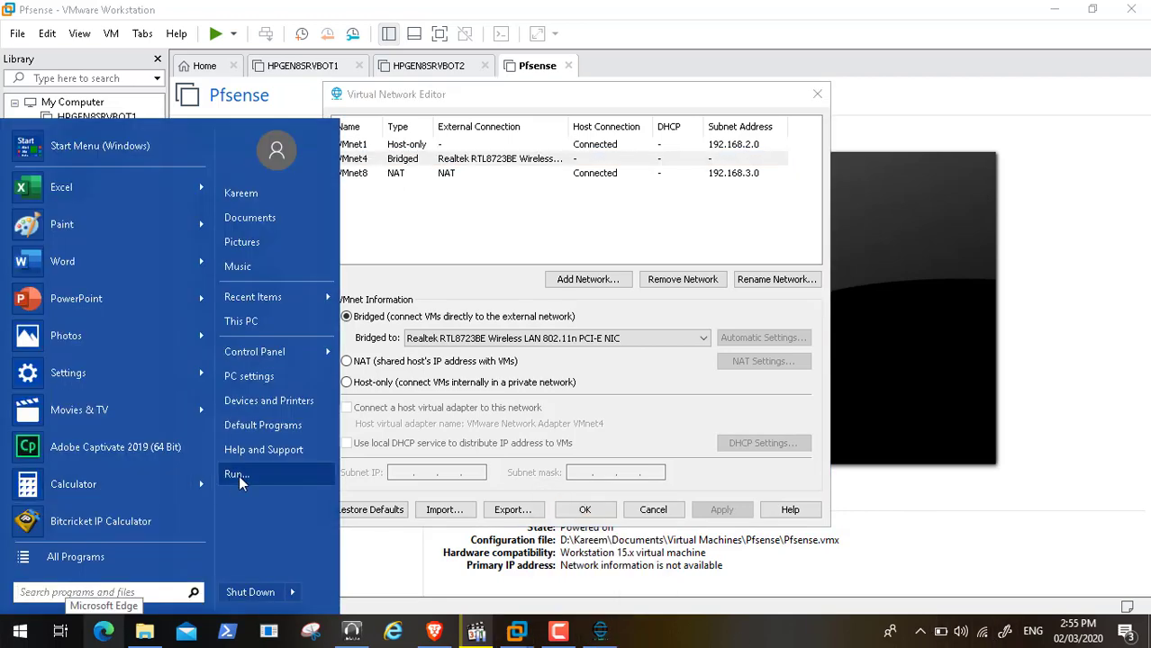
Run cmd and ipconfig /all to show the wireless adapter at 192.168.1.3, gateway 192.168.1.1
left_click(239, 482)
key("BackSpace")
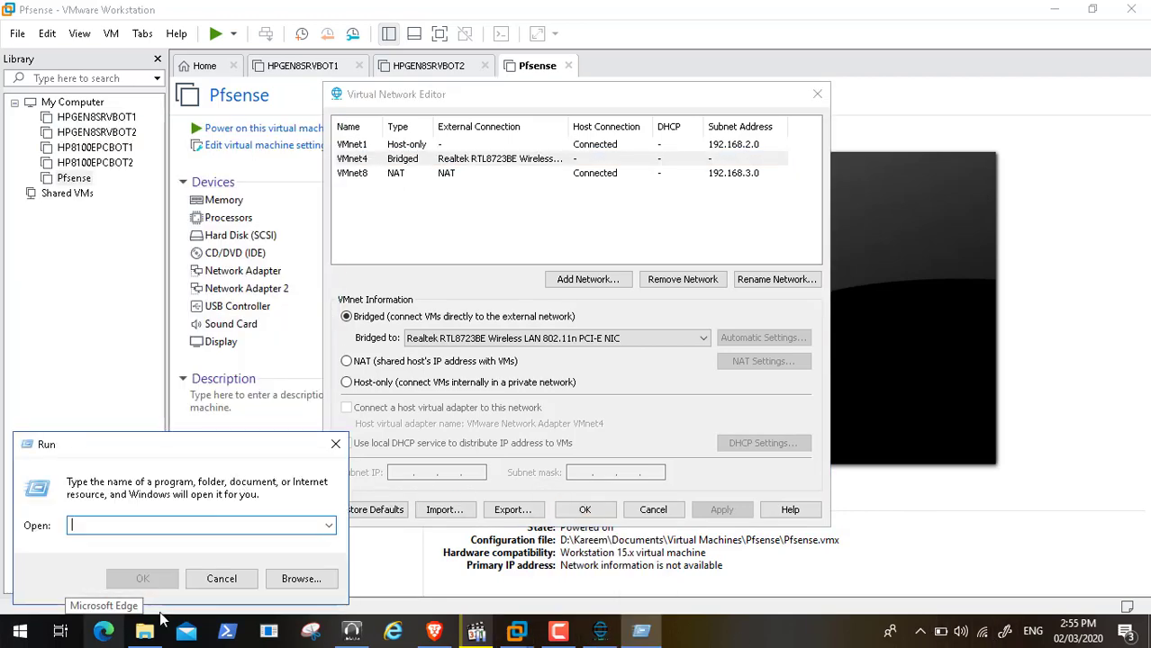
type("cmd")
key("Return")
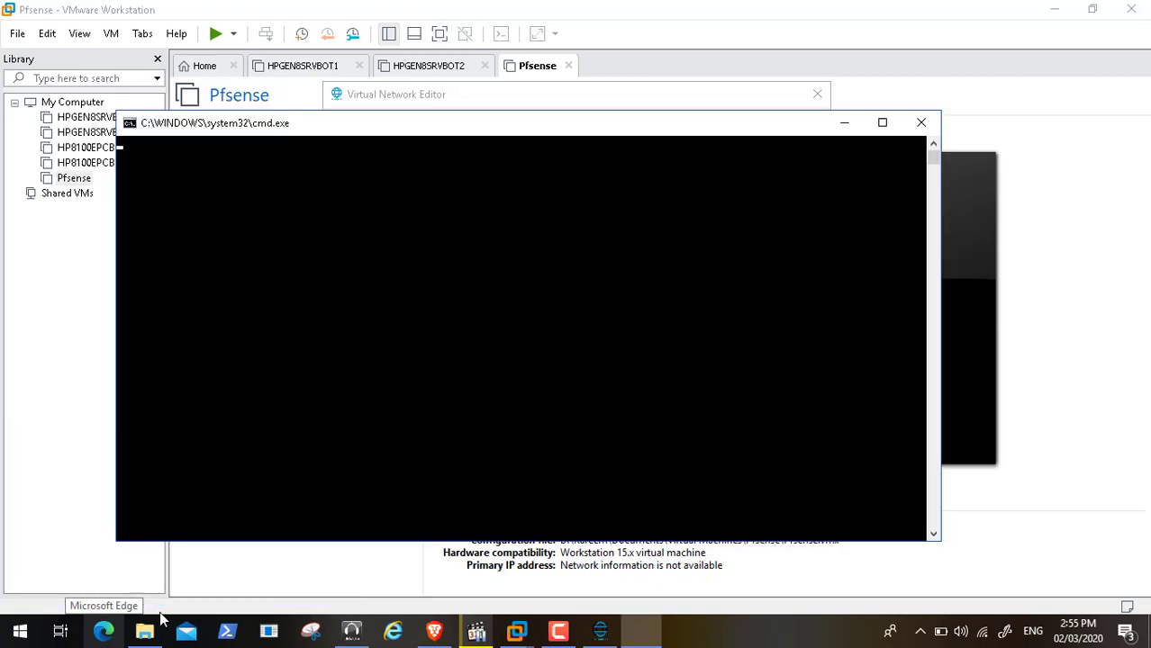
type("ipconfig /all")
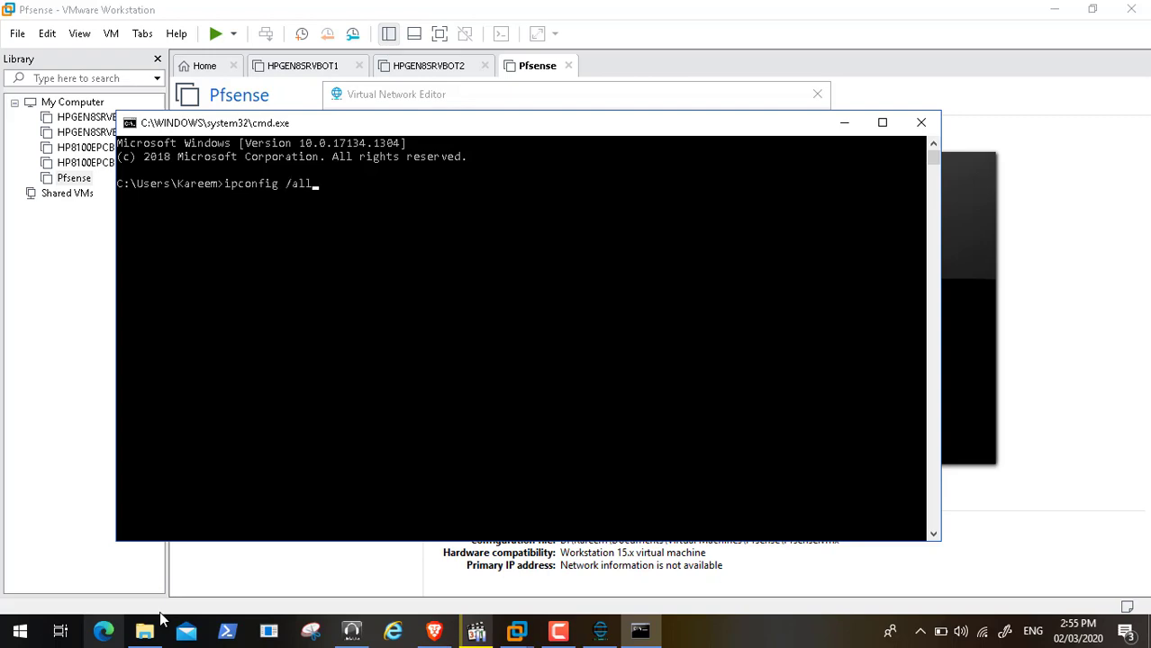
key("Return")
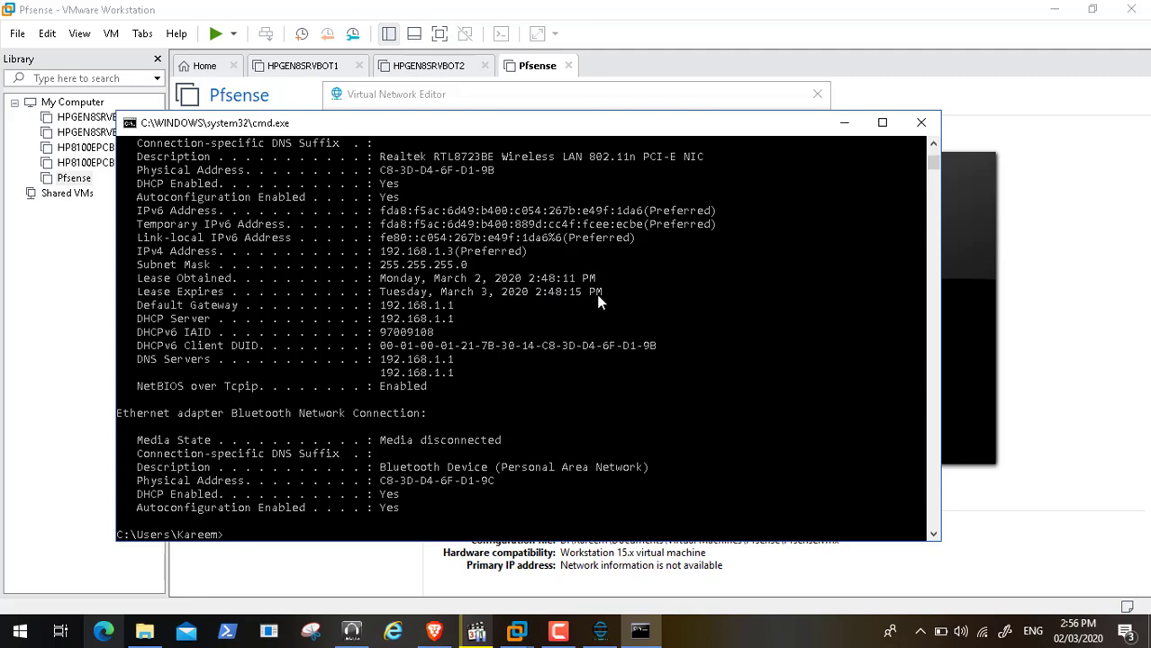
Close the command prompt, then try Add Network in the editor and cancel it
left_click(921, 122)
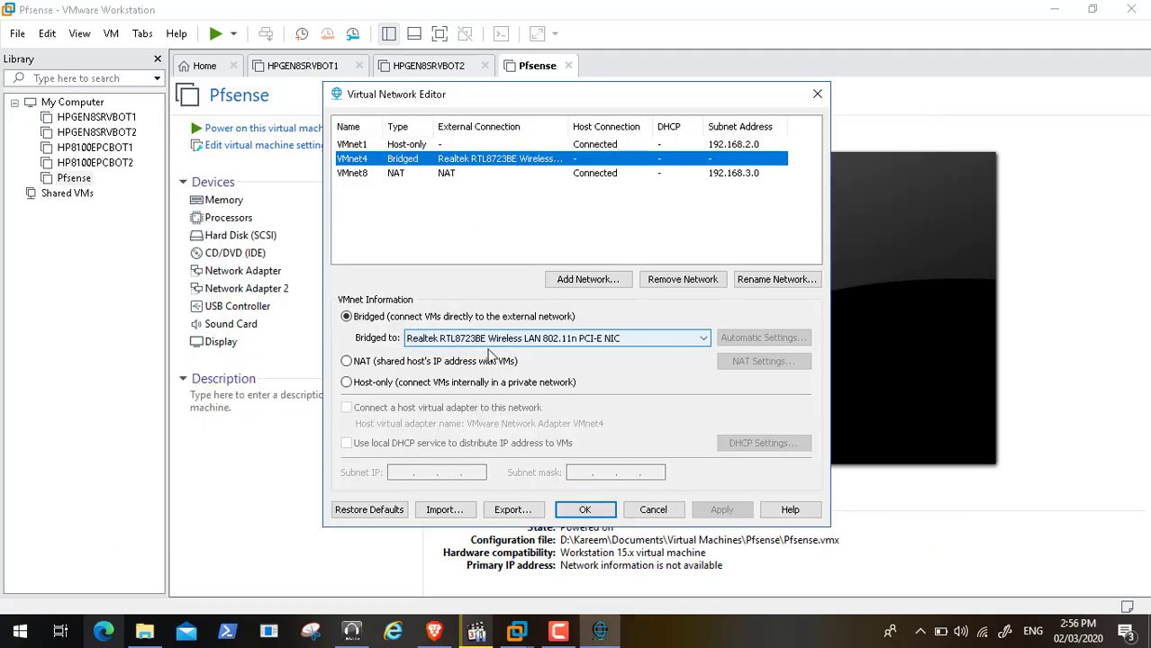
left_click(587, 279)
left_click(616, 305)
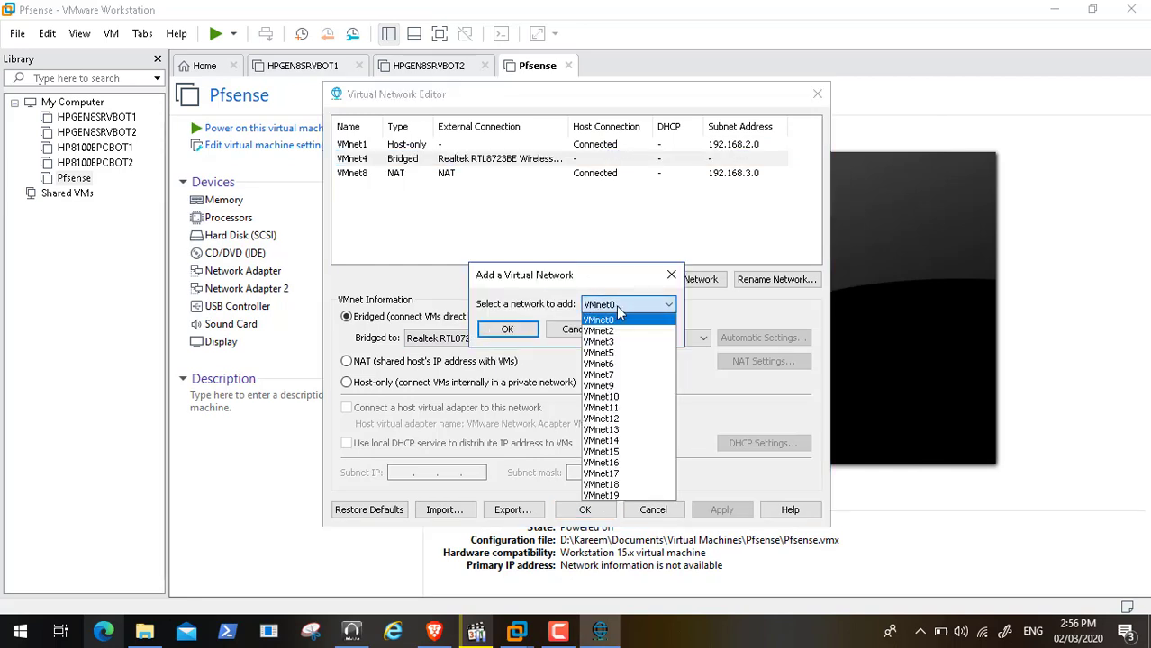
left_click(567, 274)
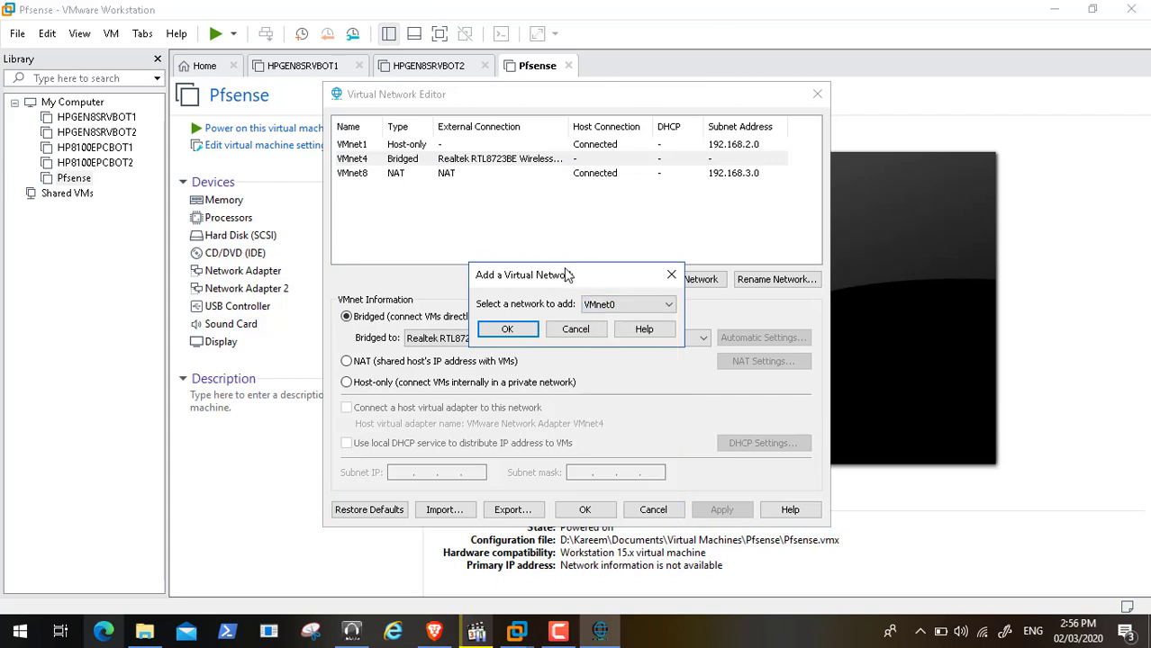
left_click(578, 330)
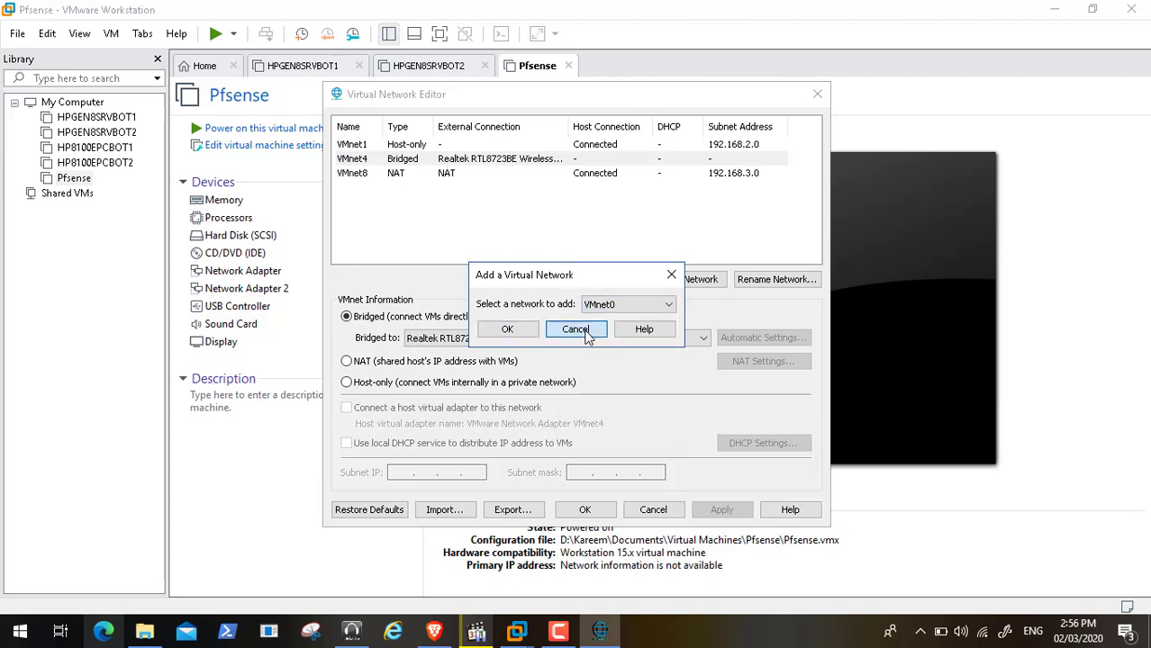
Keep VMnet4 bridged to the Realtek adapter, review VMnet1 host-only 192.168.2.0, and cancel the editor
left_click(425, 163)
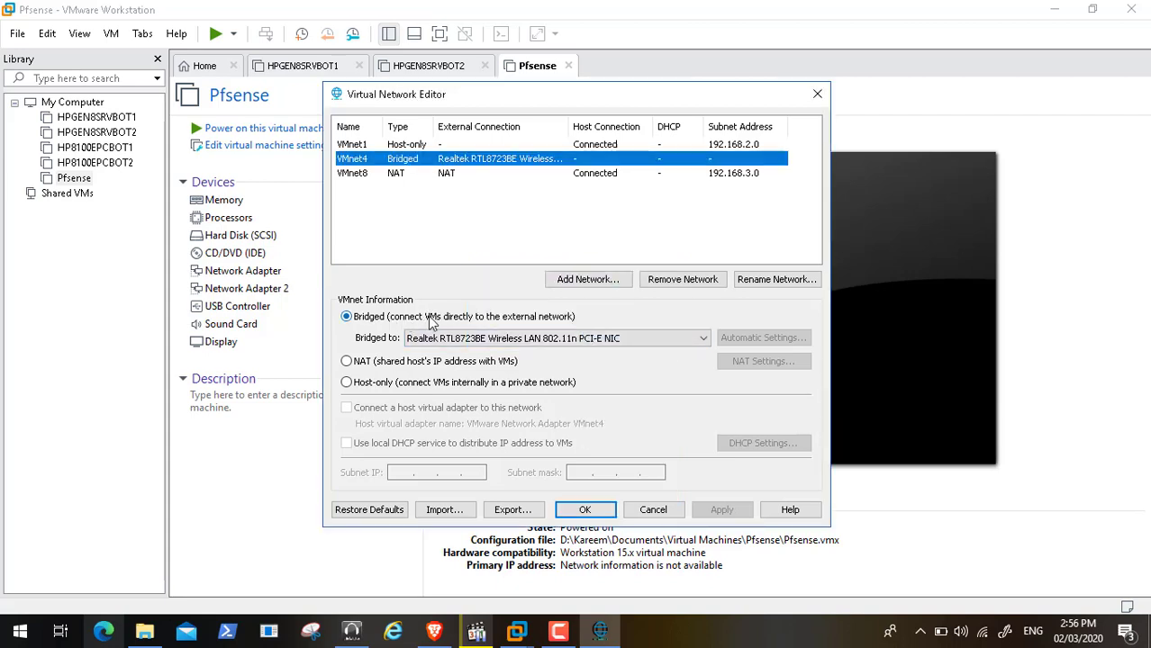
left_click(474, 342)
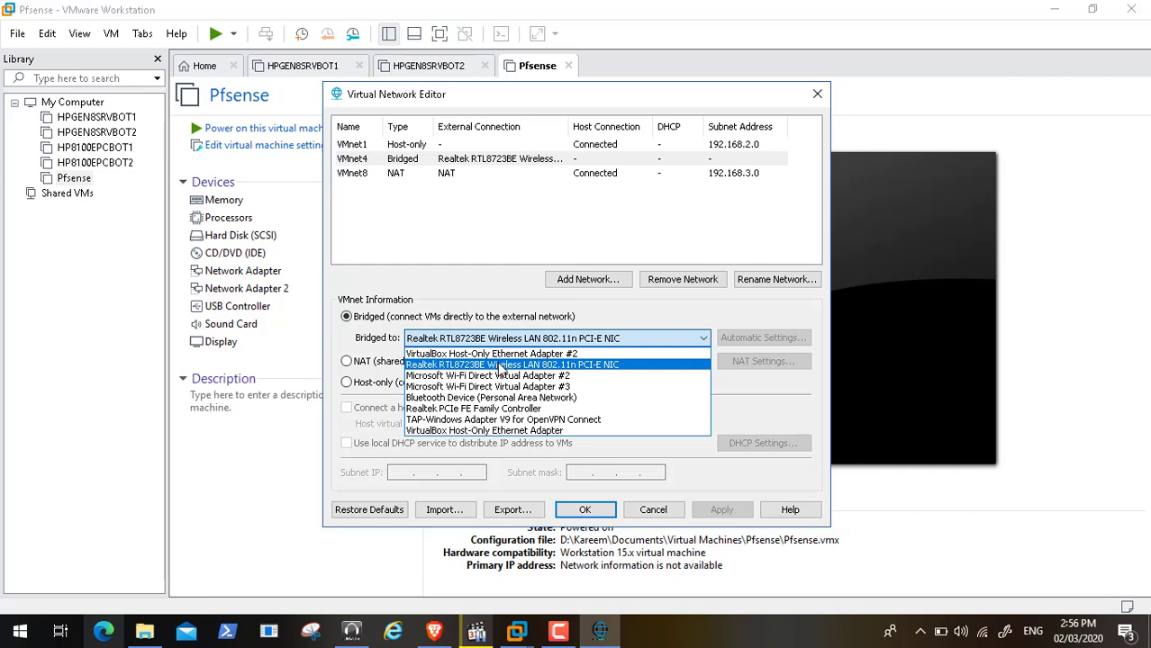
left_click(501, 366)
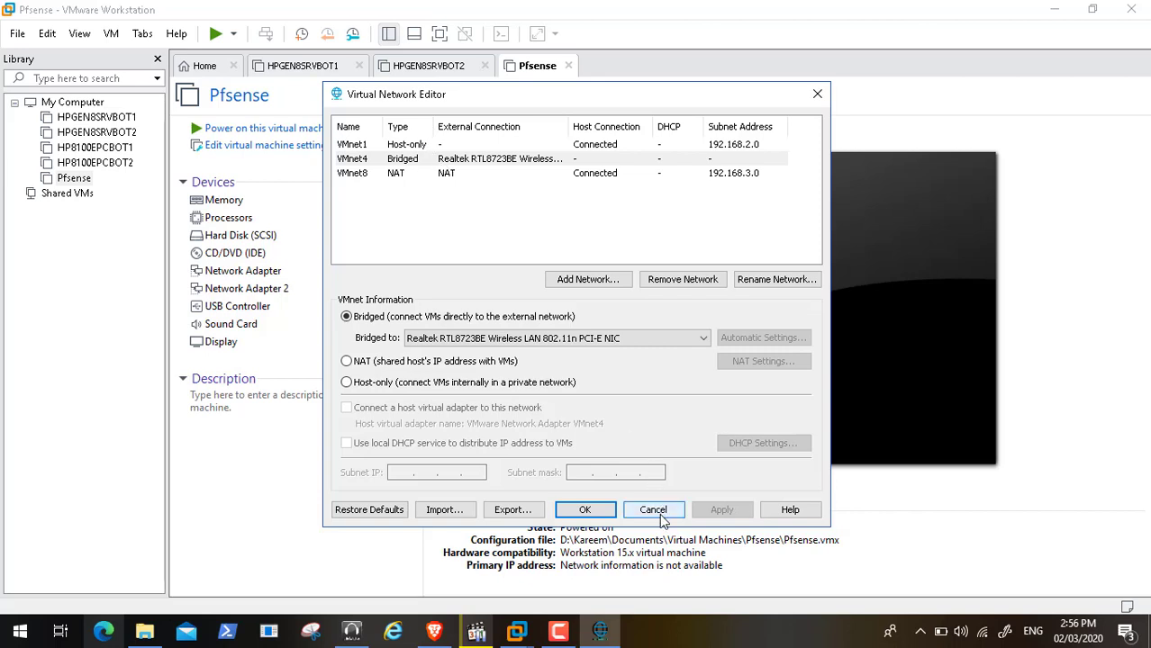
left_click(365, 149)
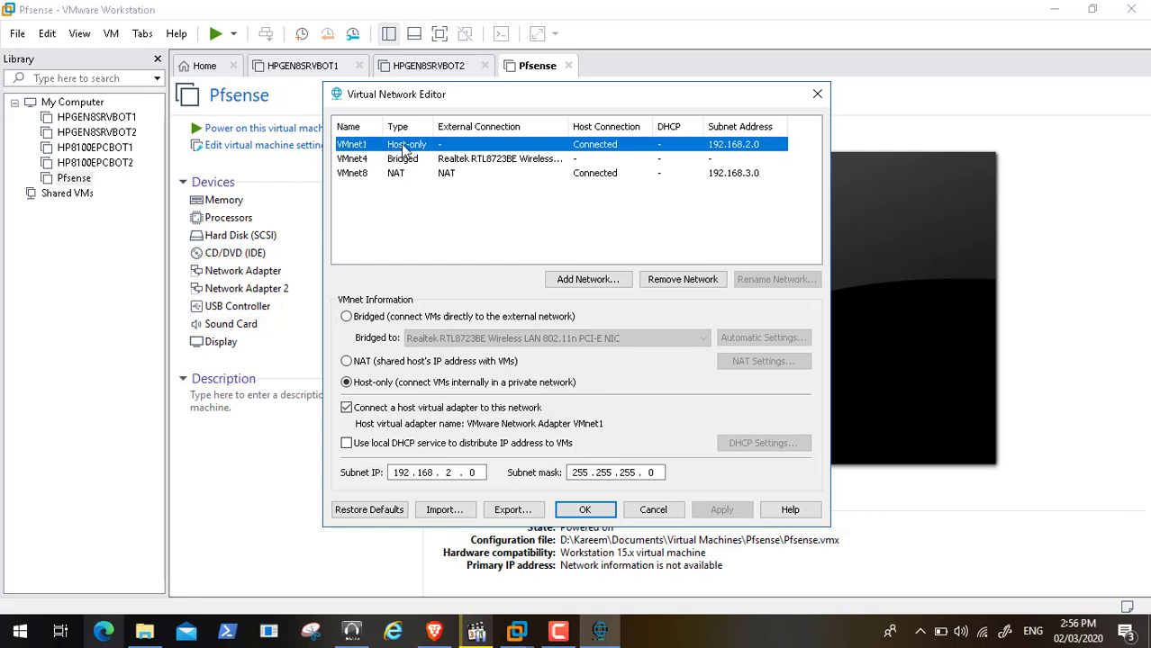
left_click(380, 162)
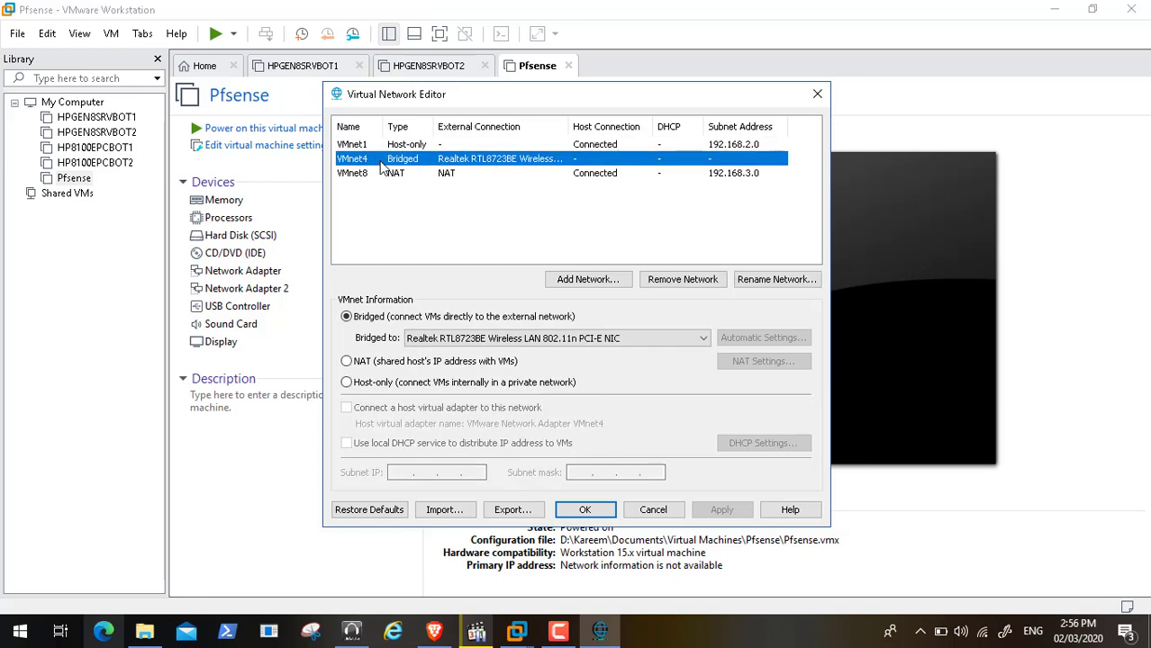
left_click(660, 511)
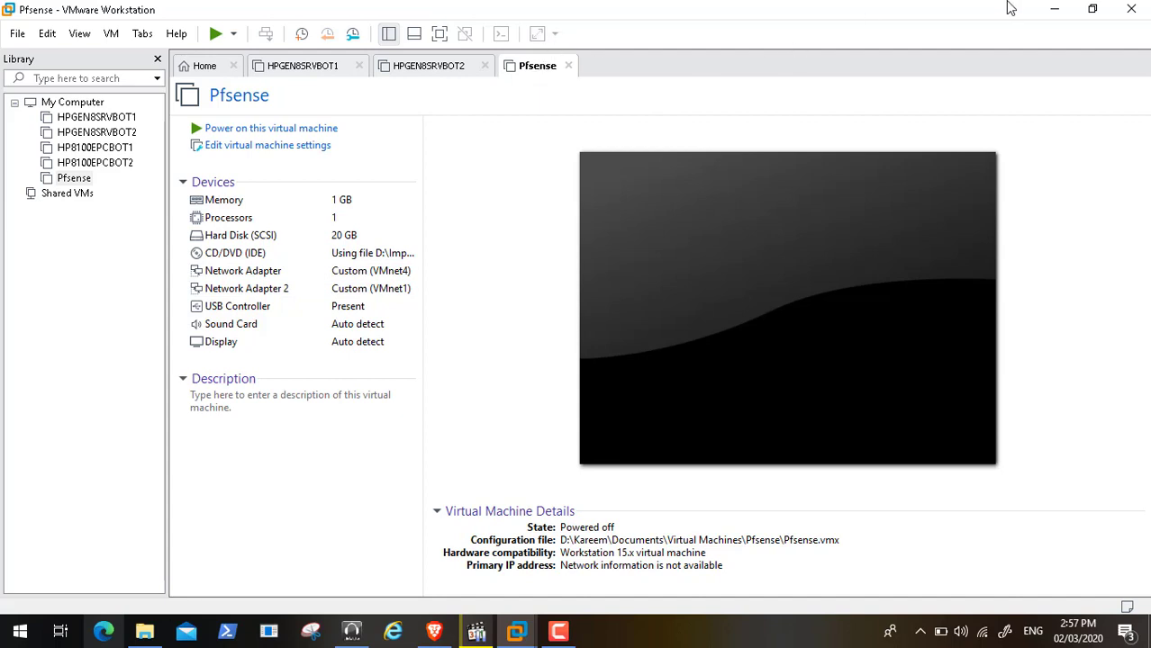
Minimize VMware and Brave, then start playing Video59.mp4 in Media Player Classic
left_click(1054, 9)
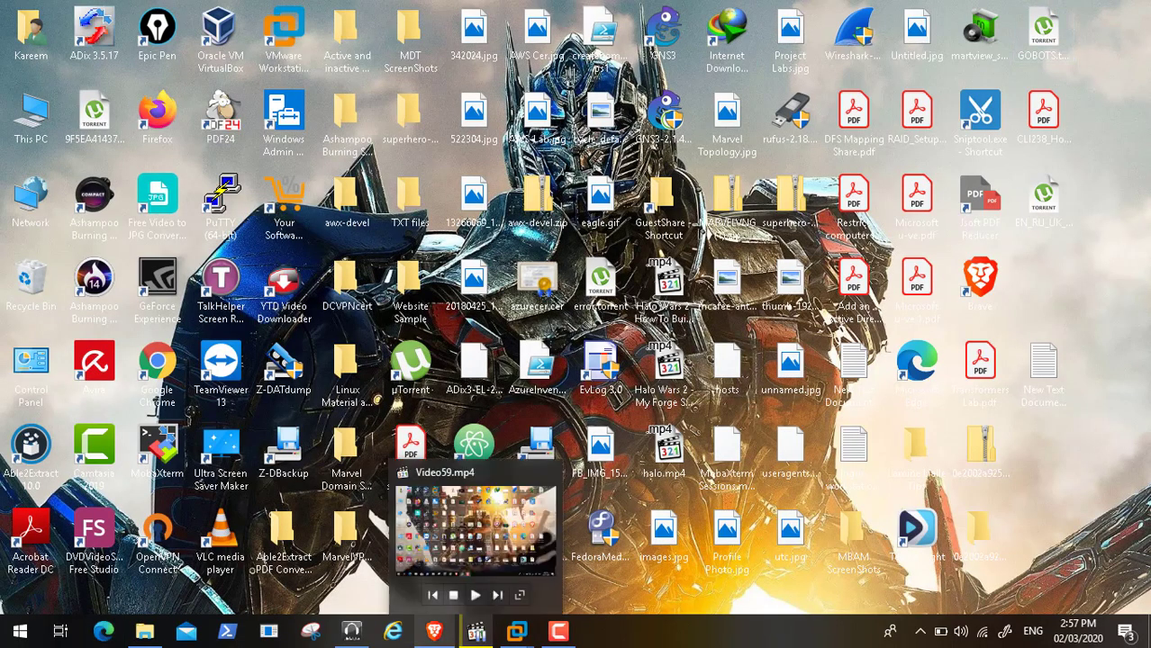
left_click(476, 633)
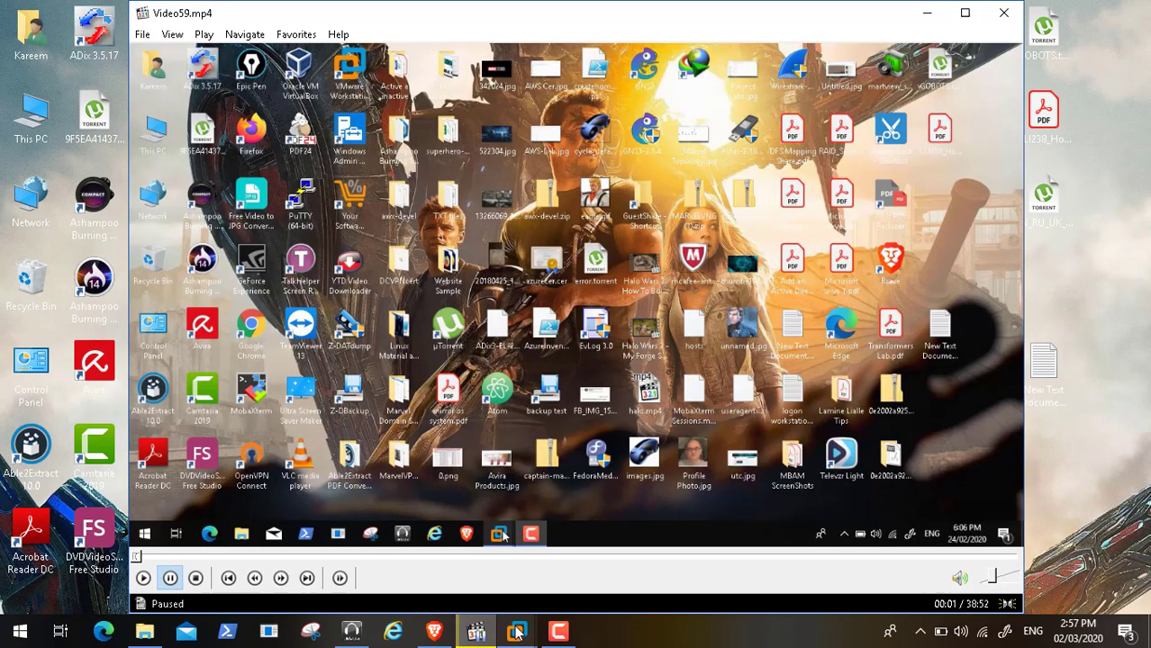
mouse_move(516, 633)
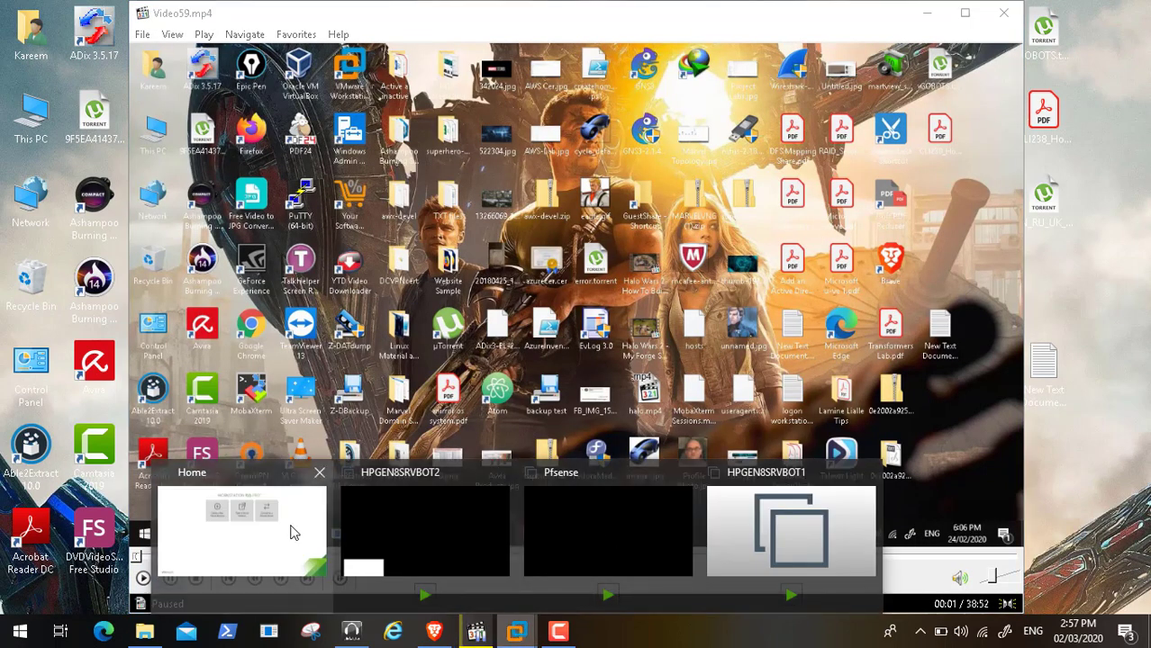
left_click(434, 632)
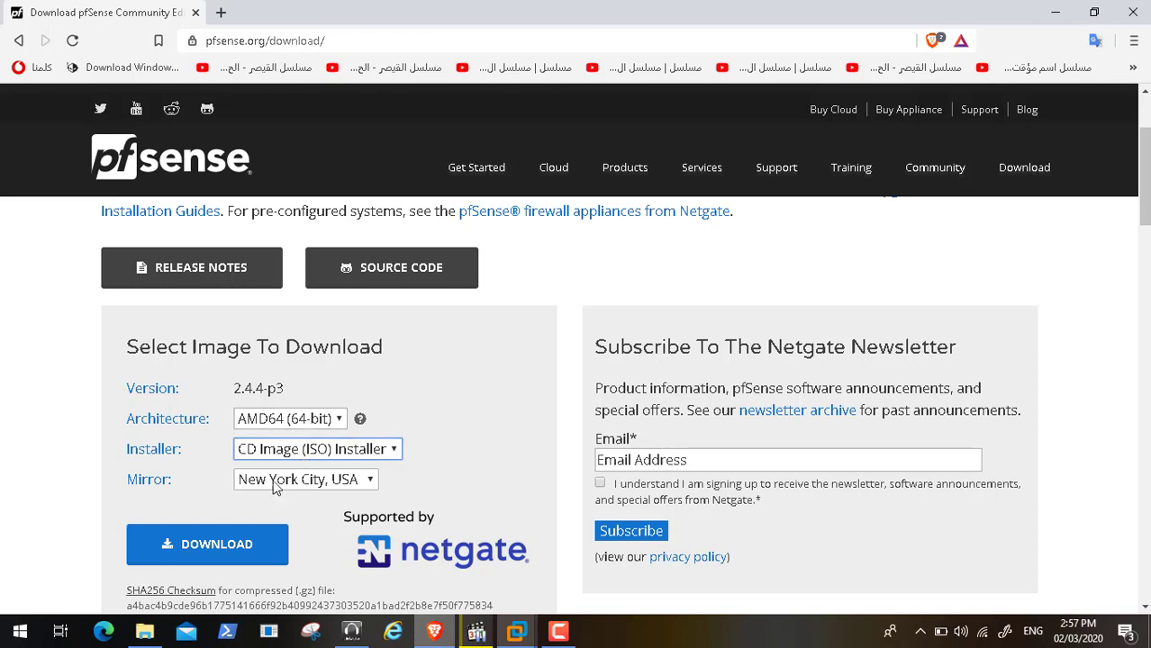
left_click(1060, 9)
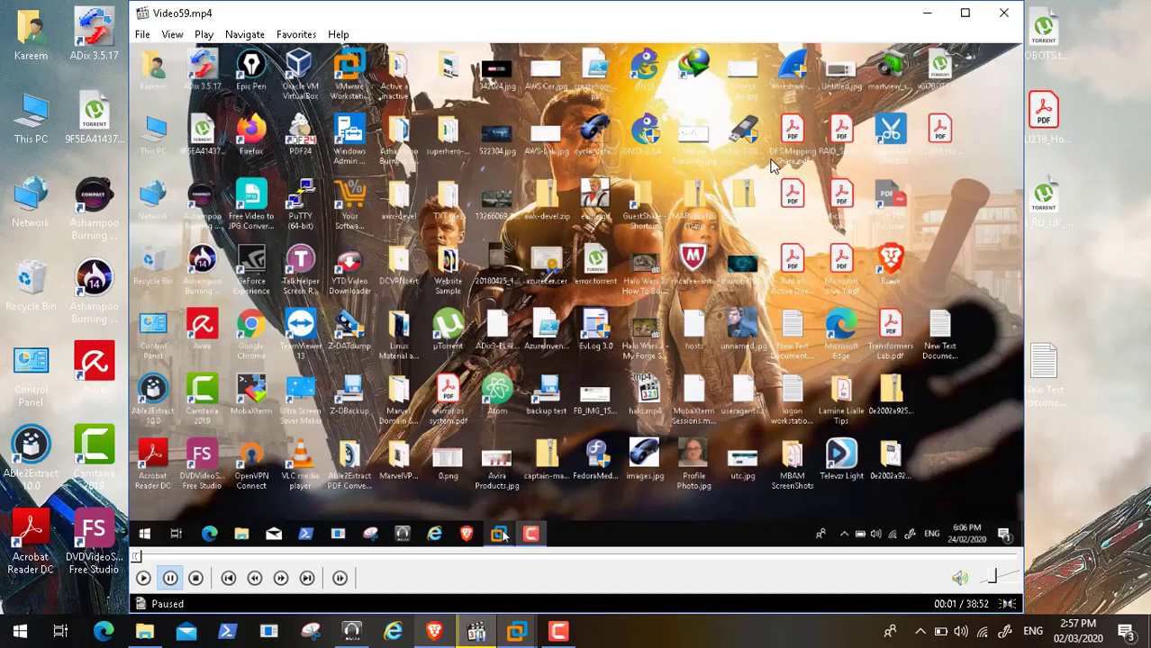
left_click(144, 581)
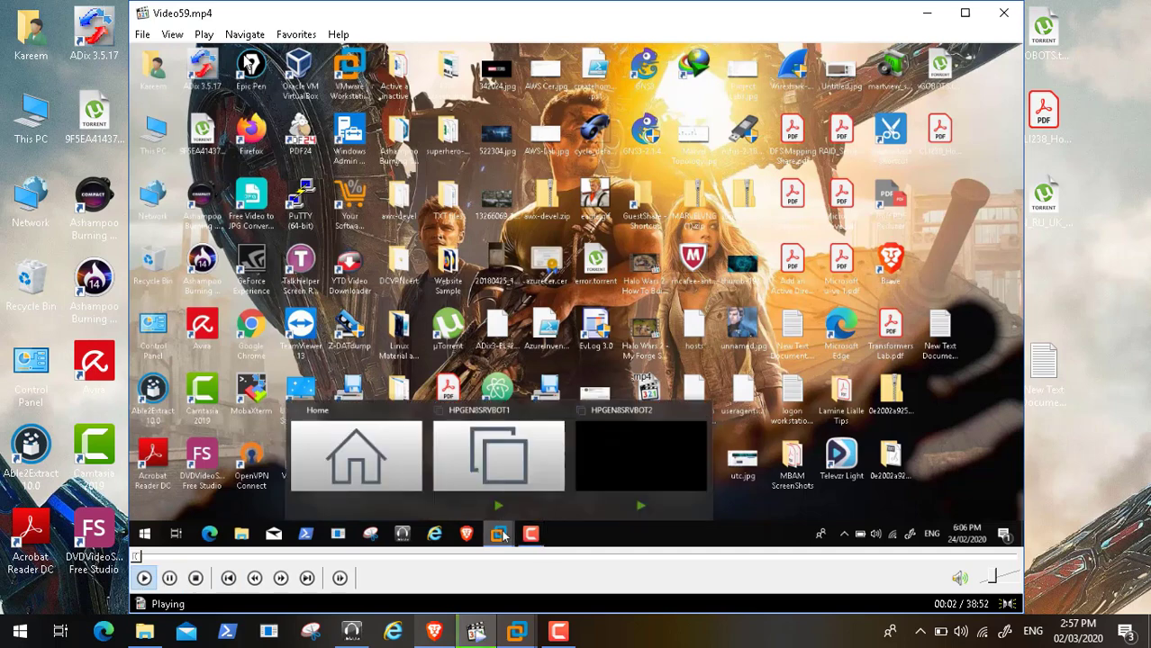
left_click(173, 36)
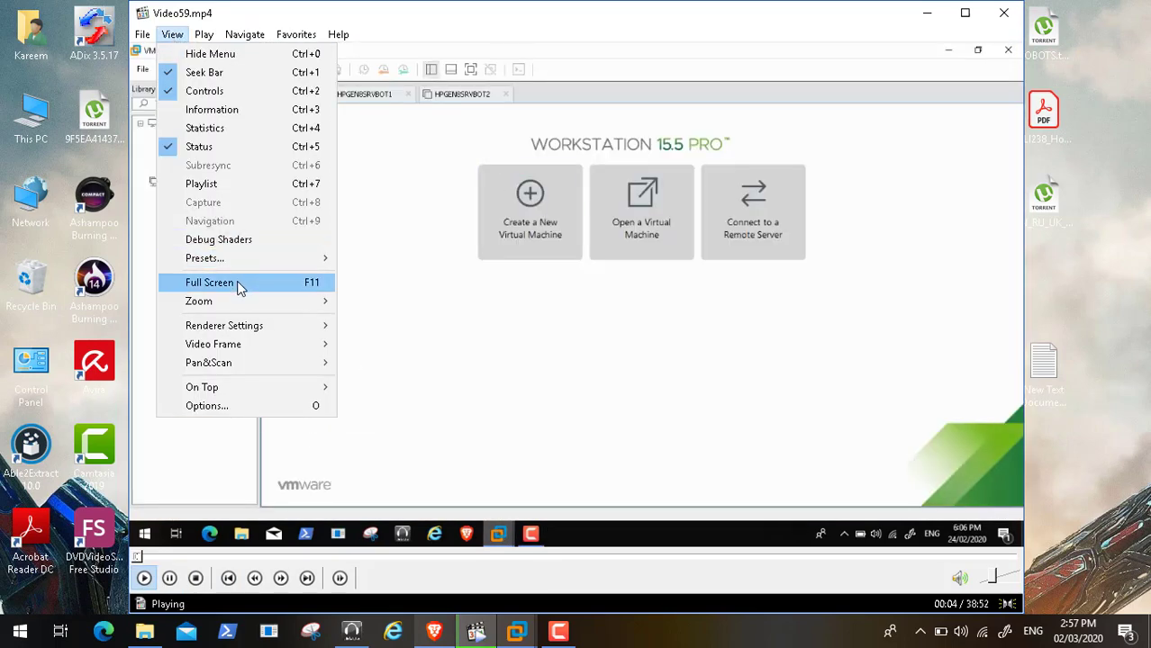
Play the tutorial video full screen from near its start up to the VM's Custom networking settings
left_click(238, 283)
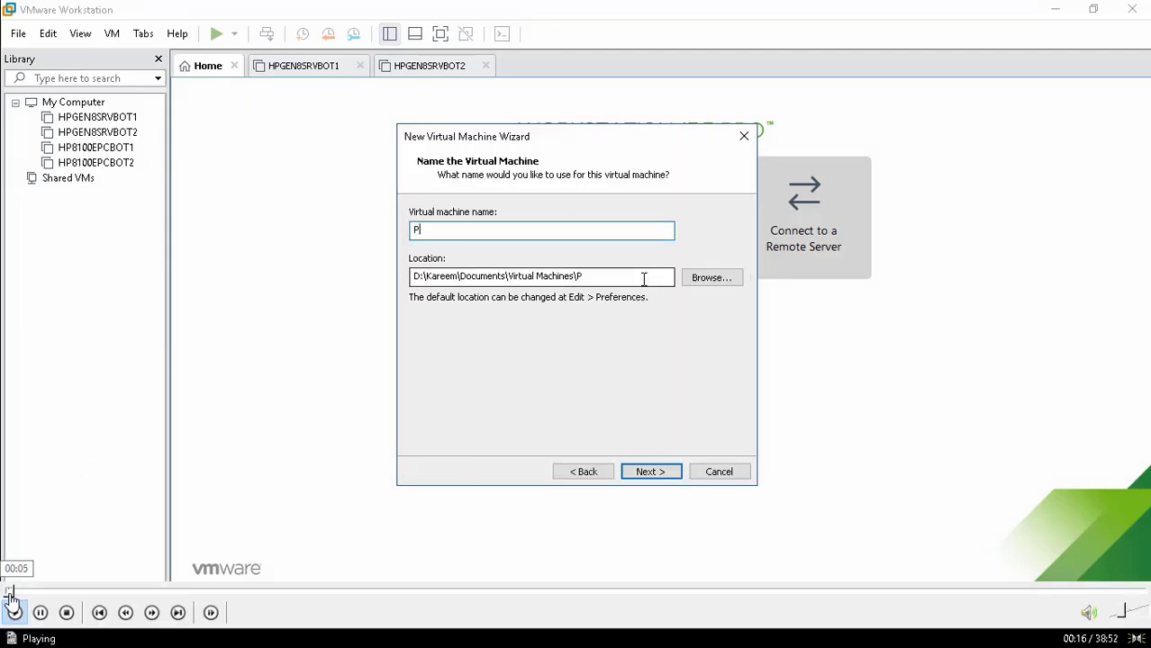
left_click(12, 592)
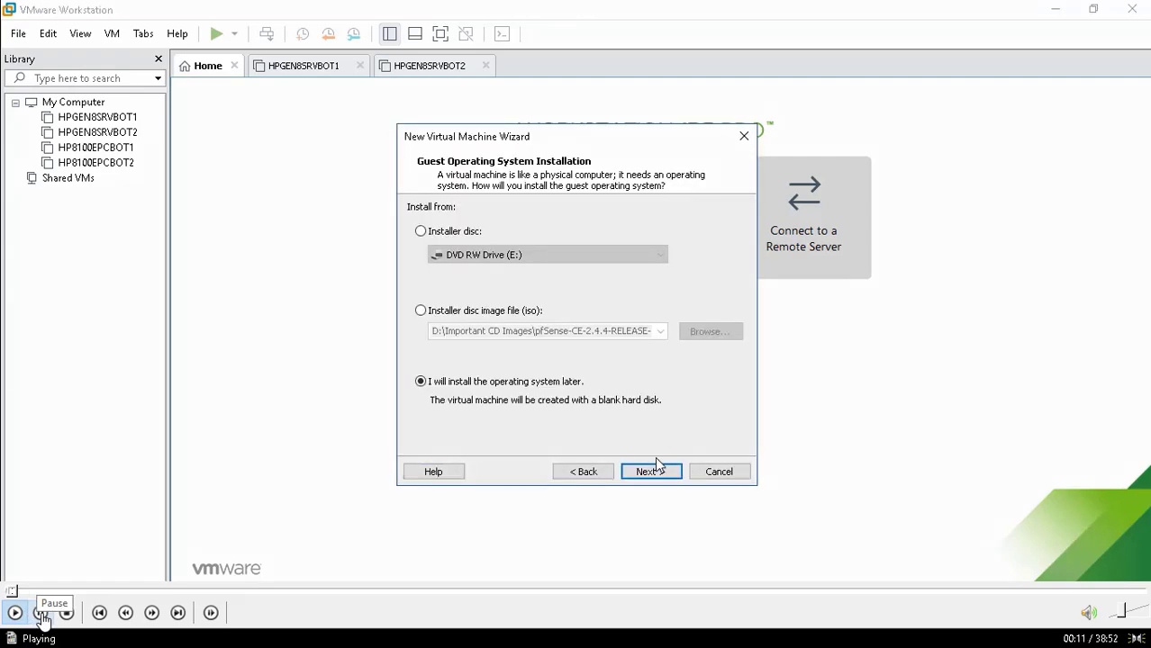
left_click(41, 613)
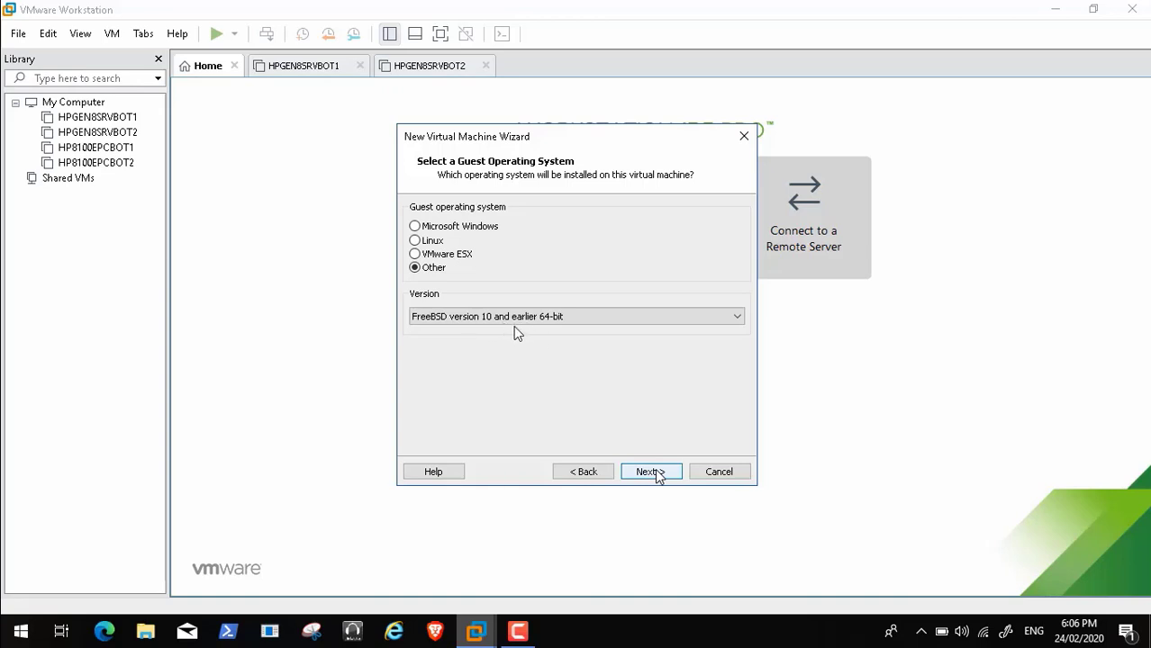
mouse_move(23, 641)
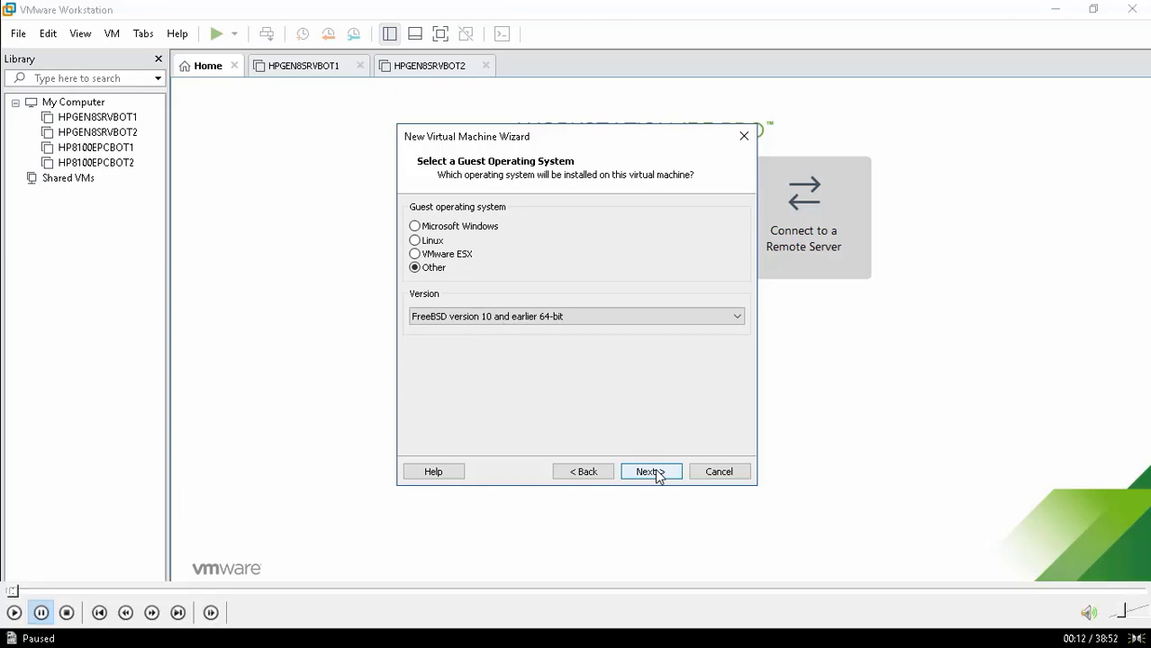
left_click(13, 613)
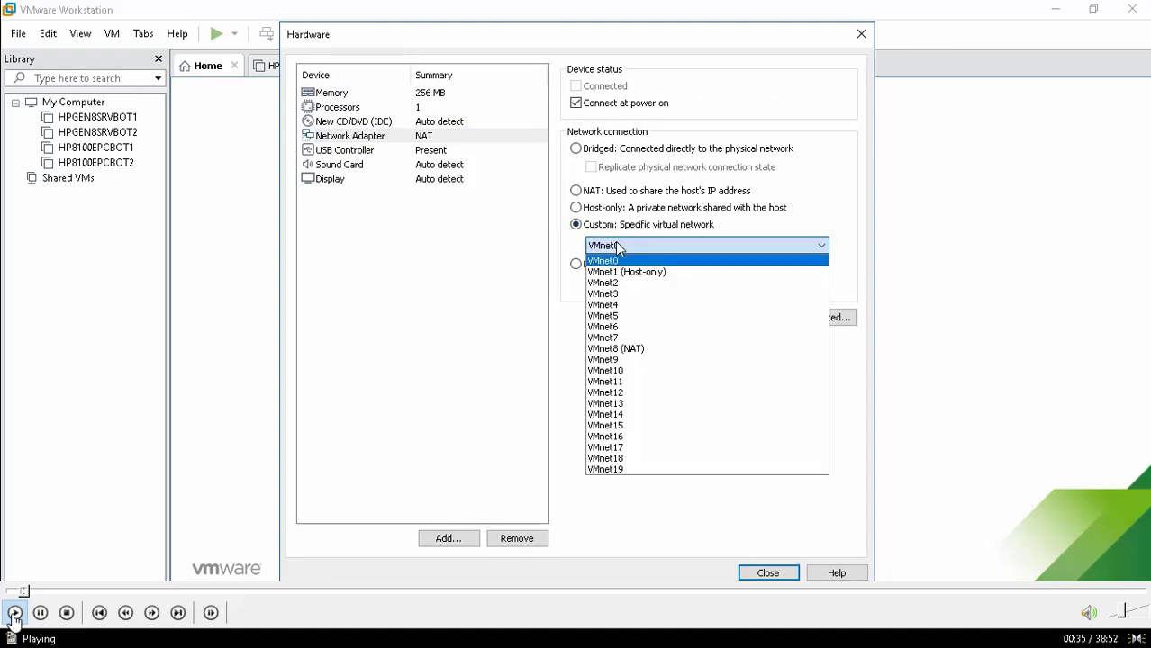
Put the first network adapter on VMnet4 and add a second adapter on VMnet1 (Host-only)
left_click(632, 306)
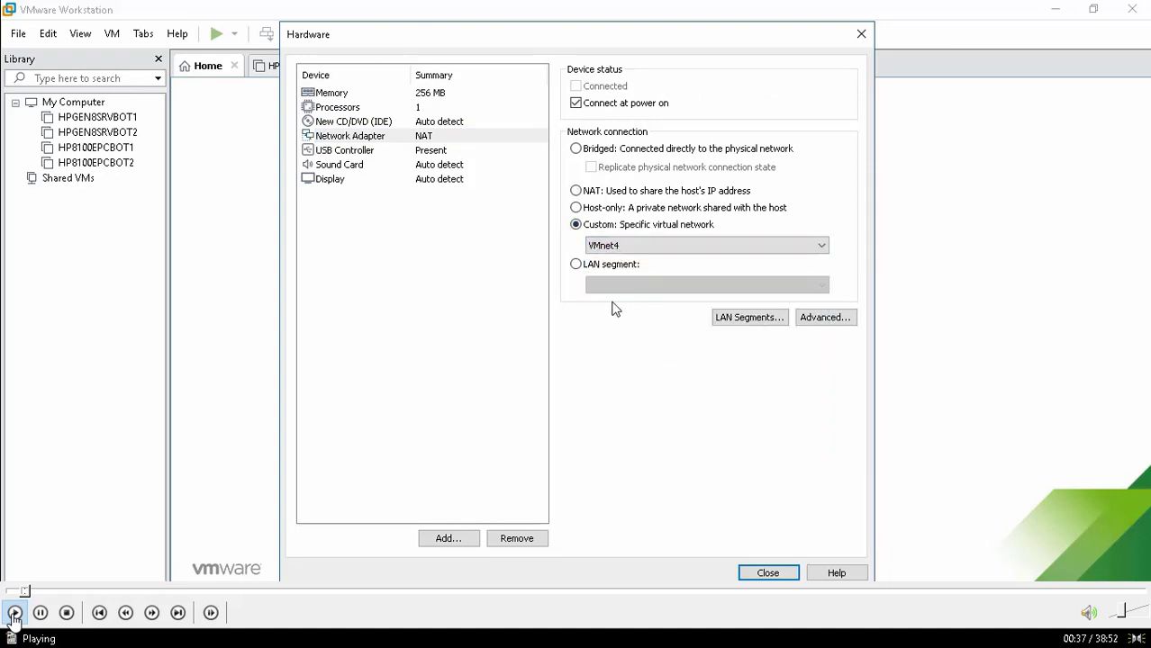
left_click(449, 537)
left_click(455, 258)
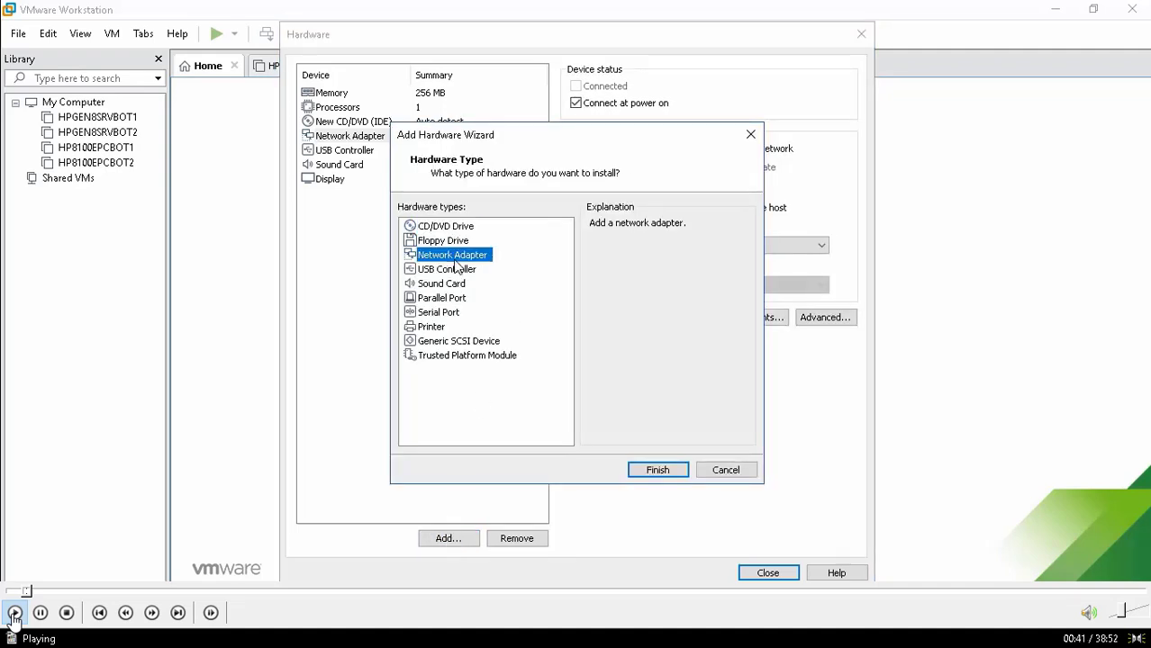
left_click(661, 472)
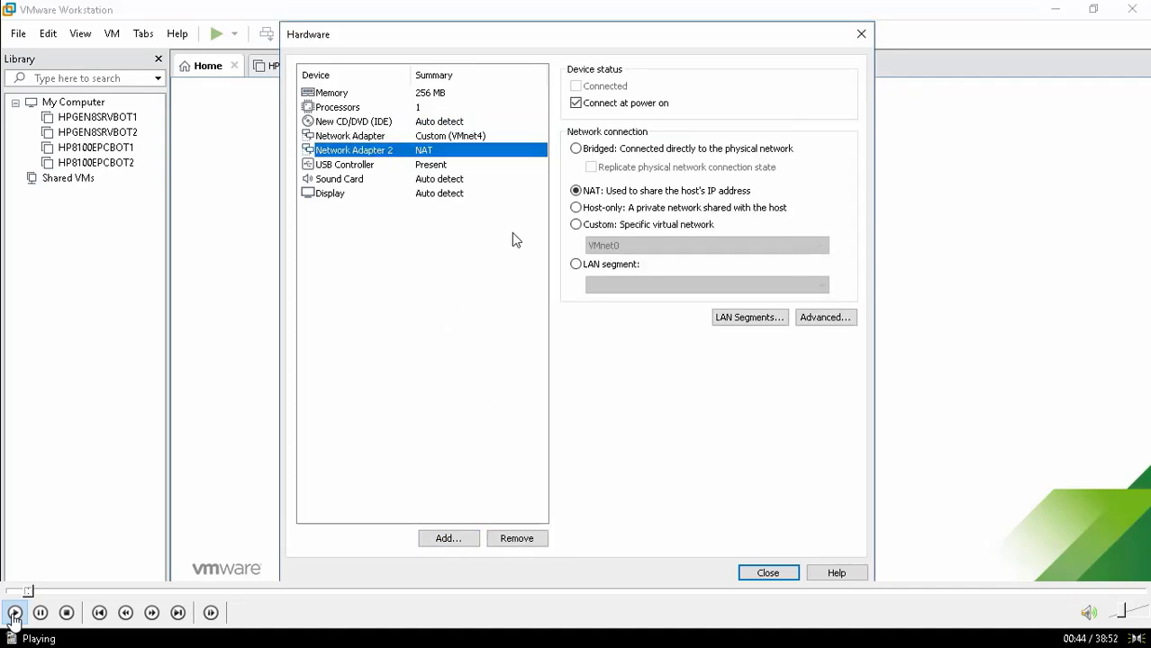
left_click(575, 224)
left_click(620, 245)
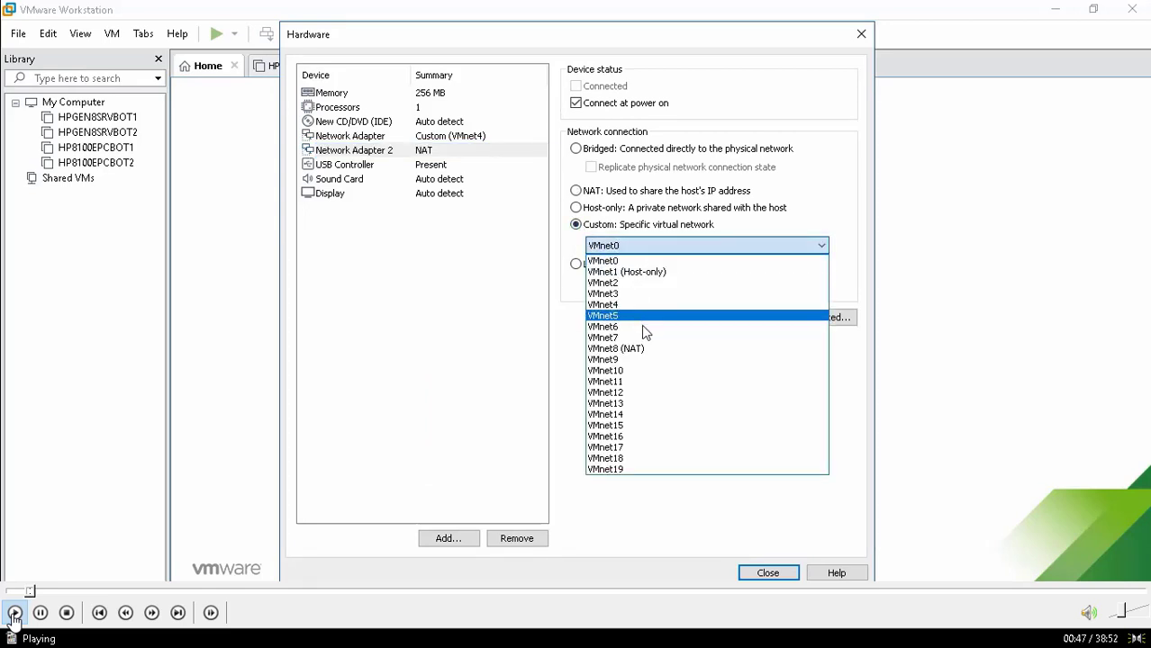
left_click(661, 272)
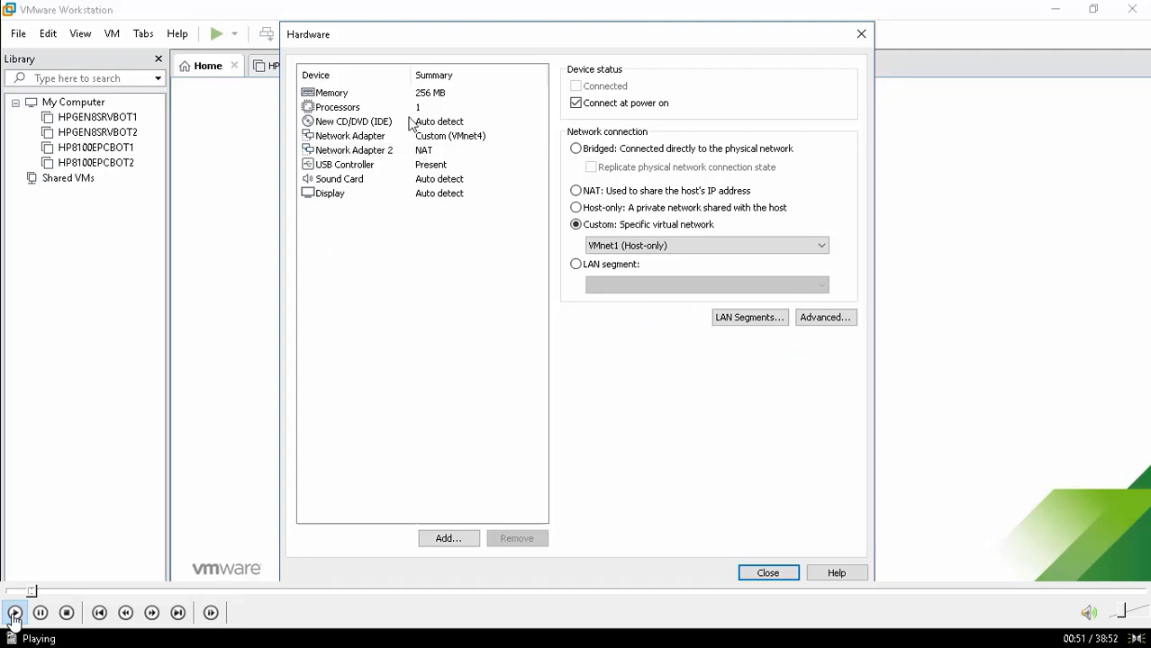
Raise the VM's memory from 256 MB to 1024 MB
left_click(378, 99)
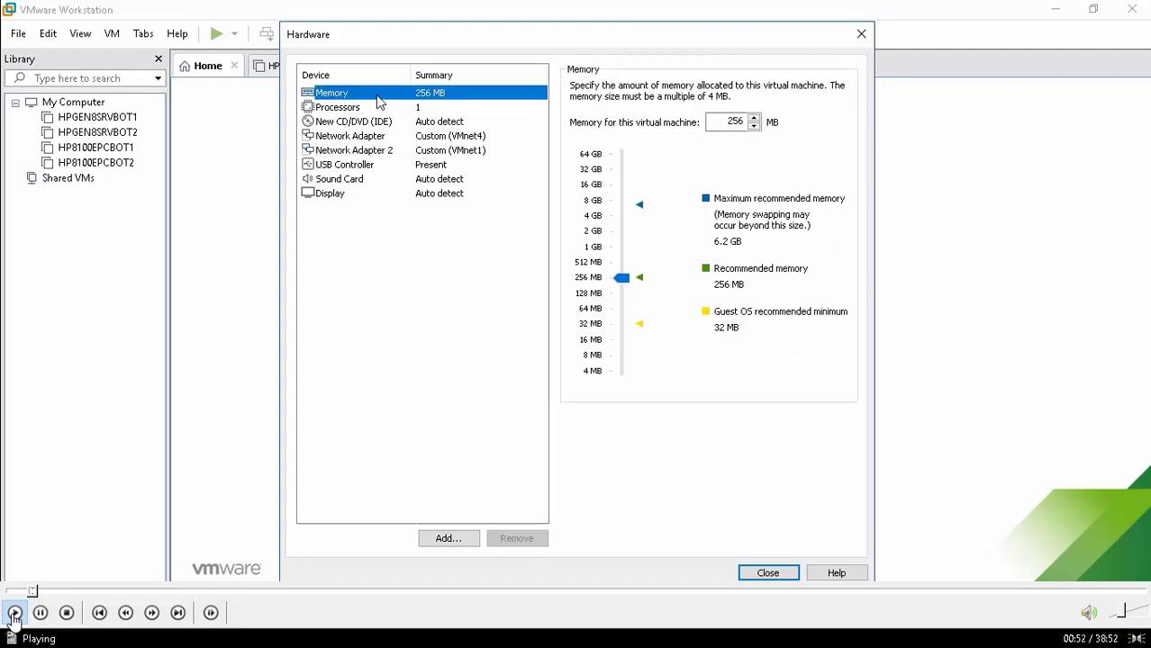
double_click(737, 122)
type("1024")
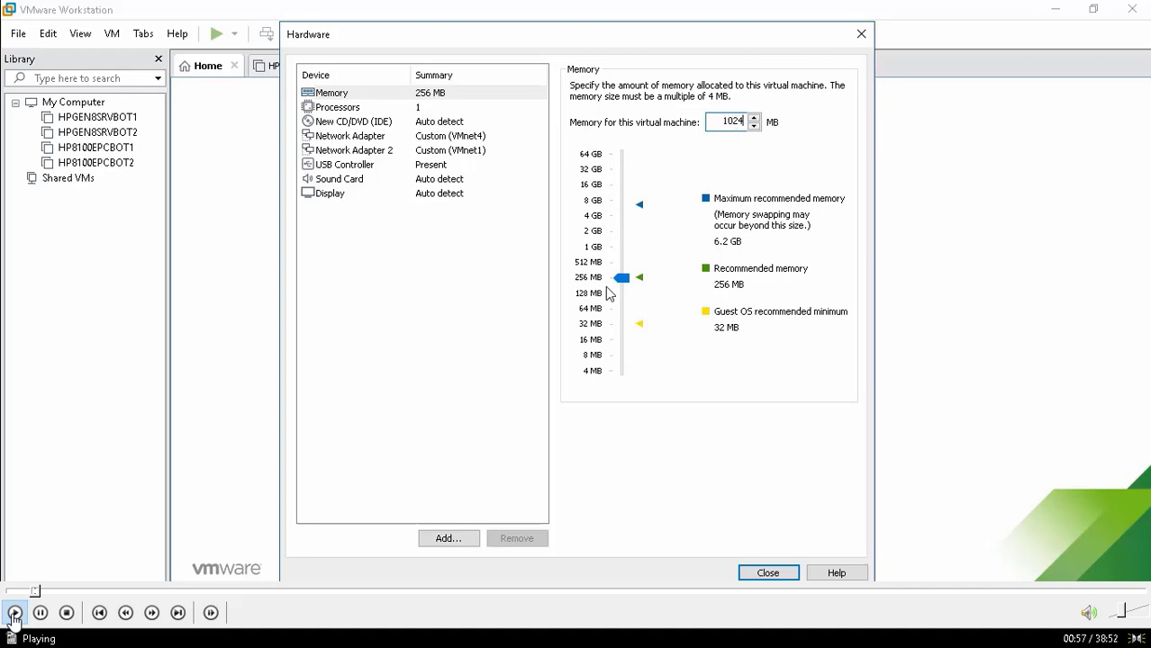
Attach pfSense-CE-2.4.4-RELEASE-p3-amd64.iso to the CD/DVD drive and close the hardware settings
left_click(354, 122)
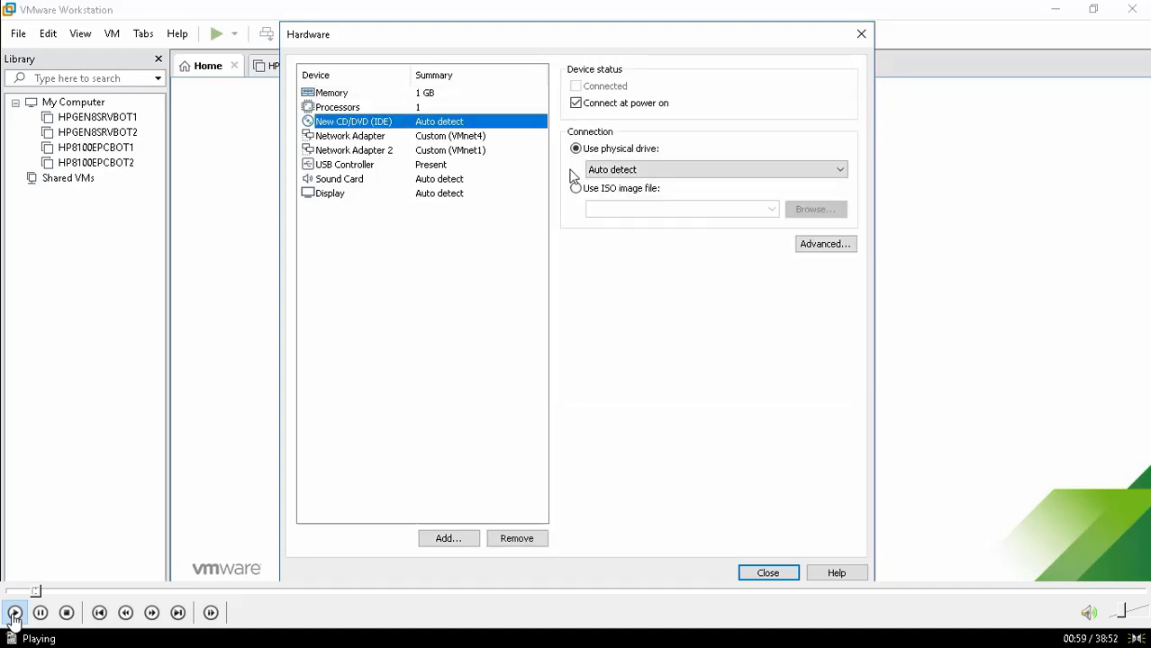
left_click(575, 188)
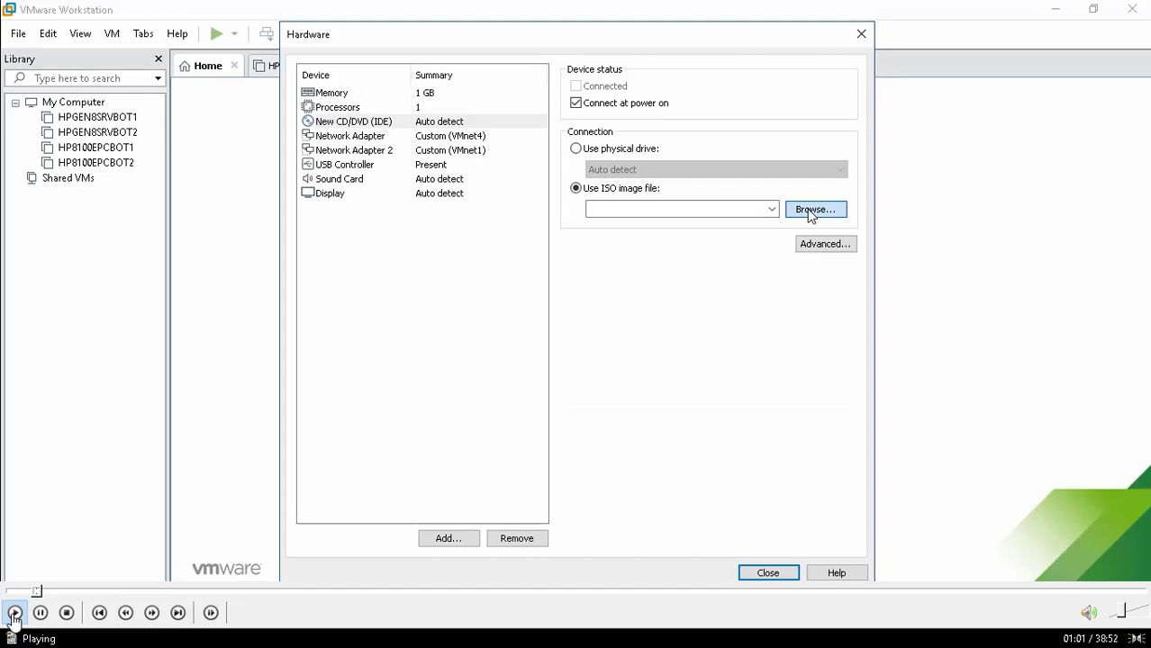
left_click(810, 216)
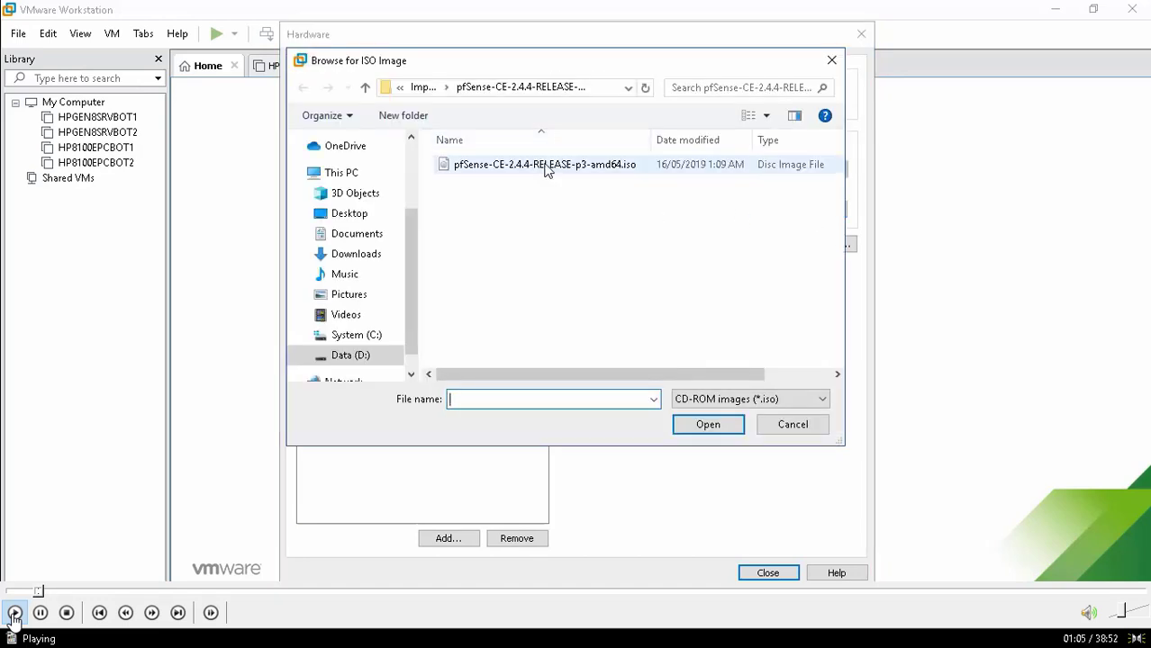
left_click(545, 168)
left_click(708, 425)
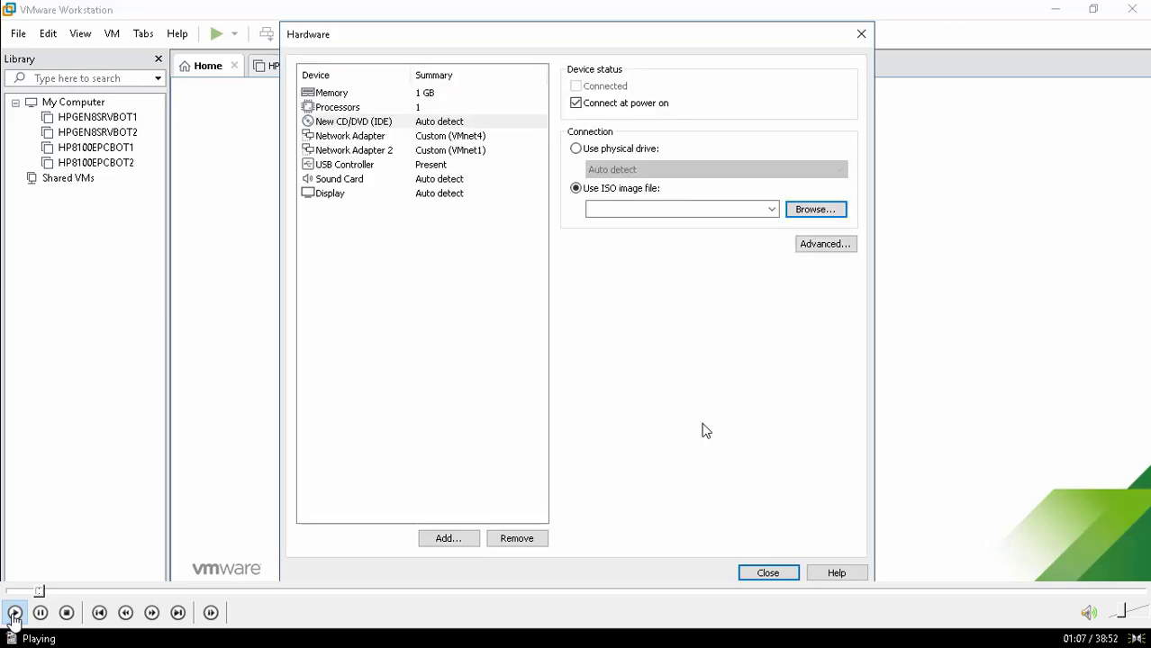
left_click(761, 572)
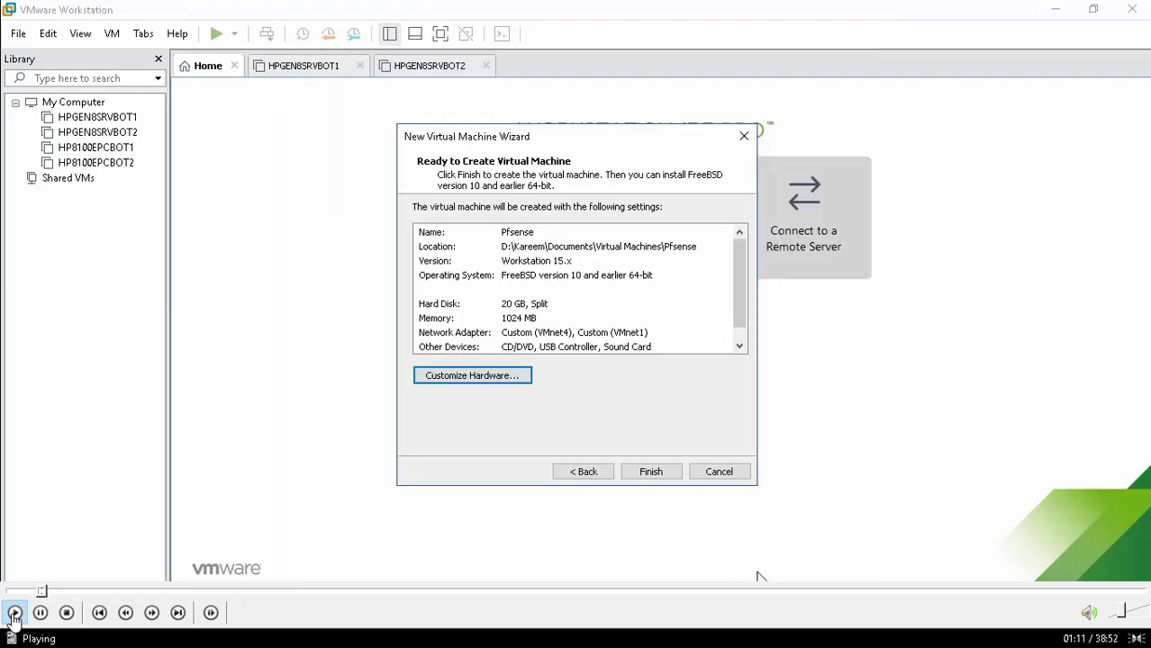
Finish the New Virtual Machine Wizard and power on the Pfsense VM to boot the installer
left_click(650, 474)
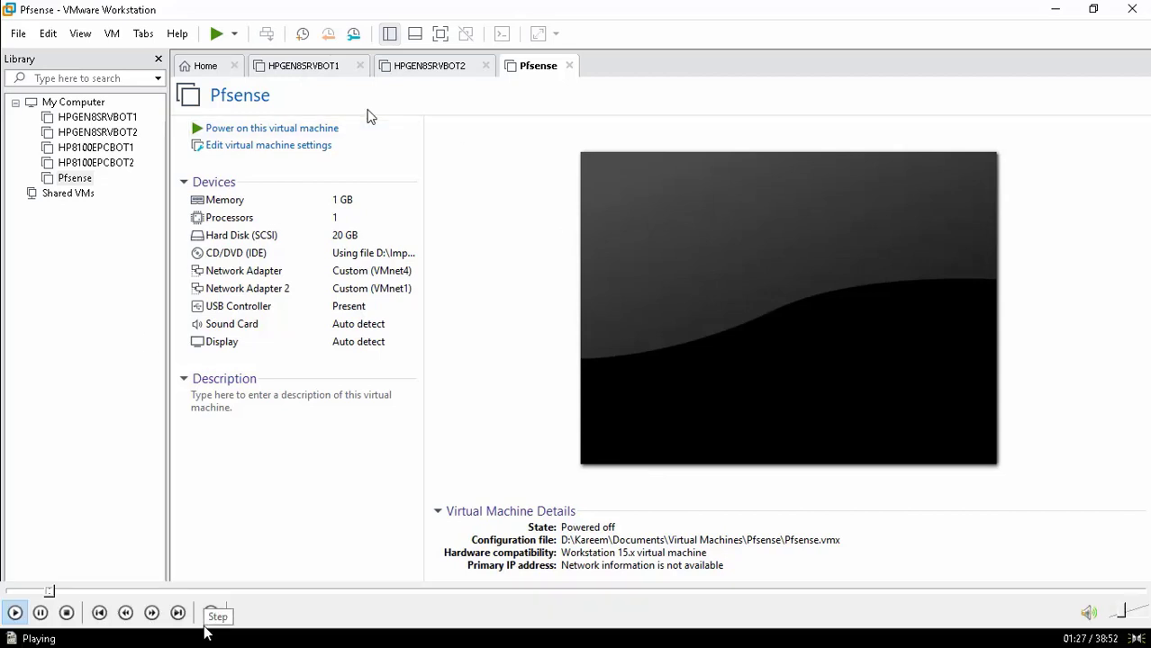
left_click(315, 130)
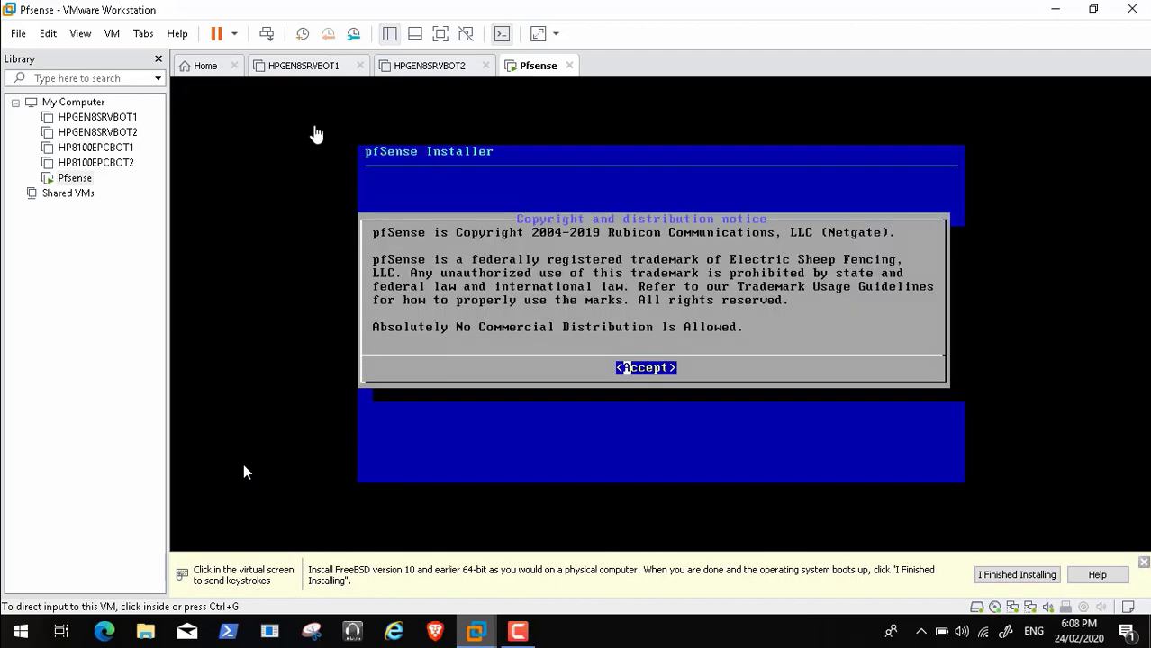
Accept the notice, install with the default keymap and Auto (UFS) partitioning, skip the shell, and reboot
left_click(585, 424)
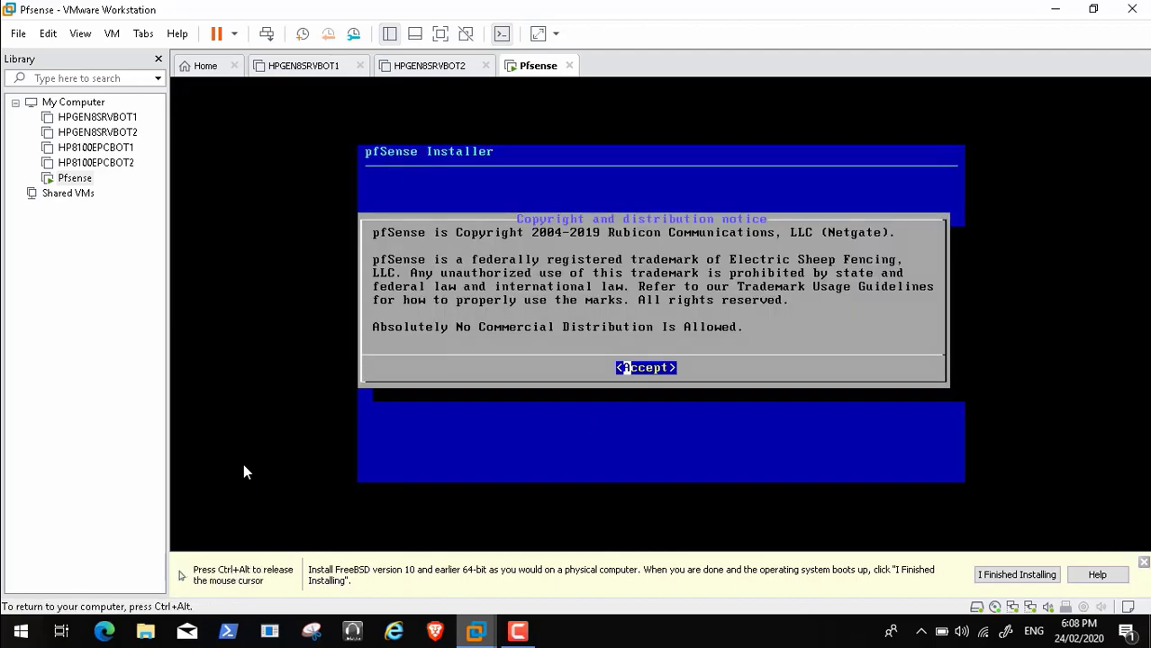
key("Return")
key("Return")
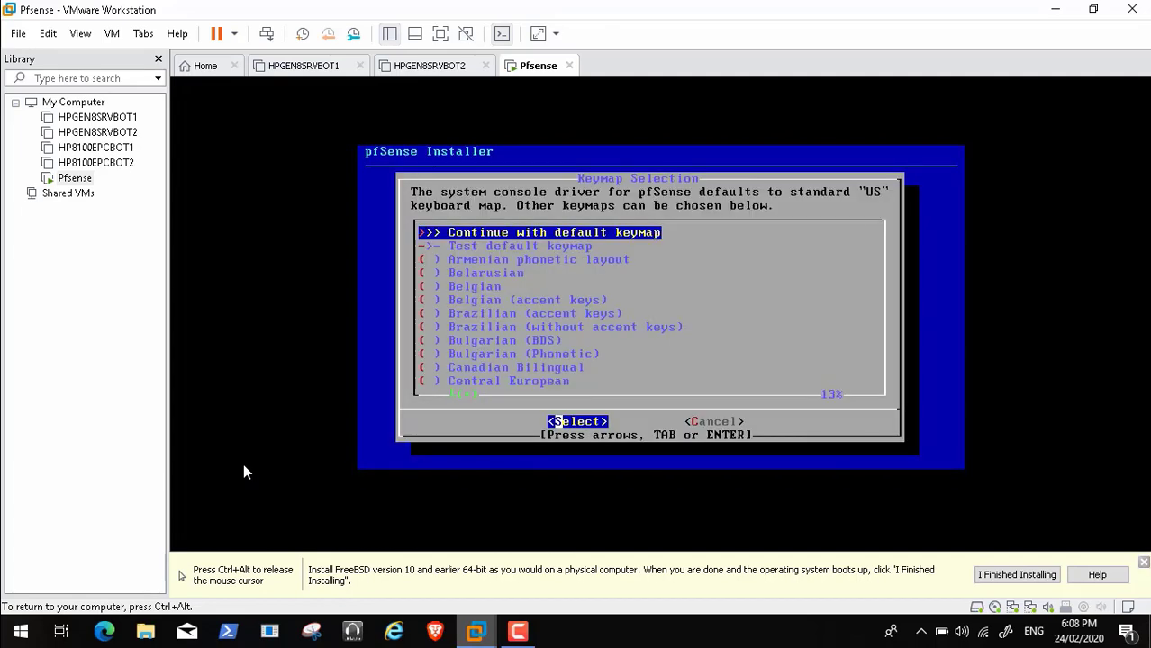
key("Return")
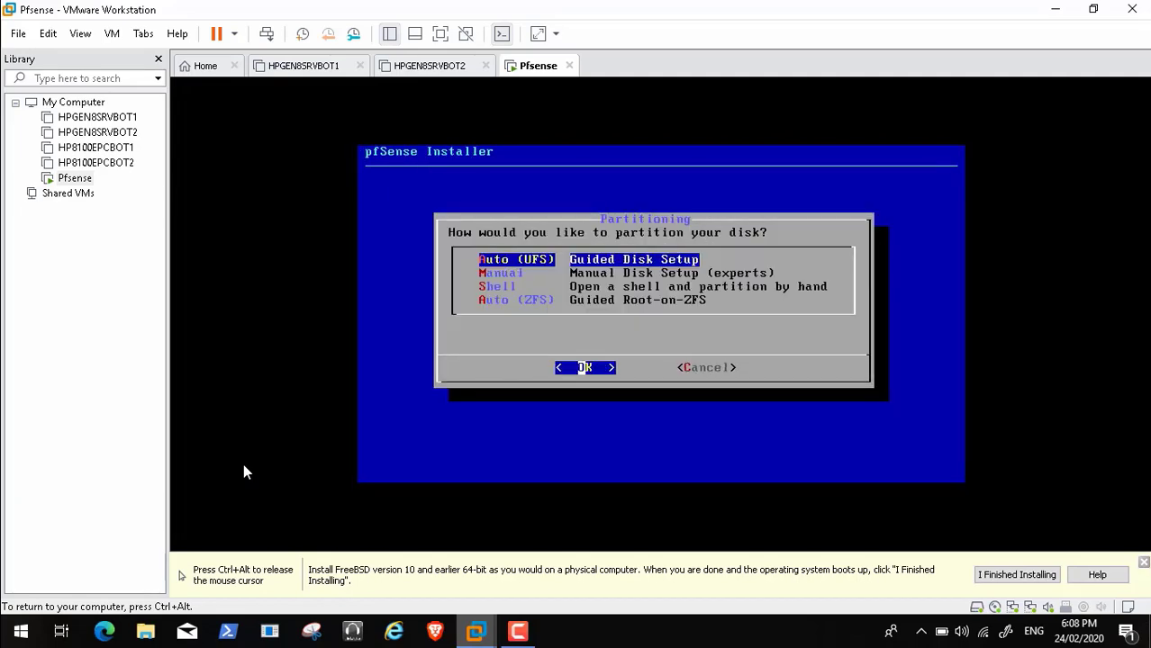
key("Return")
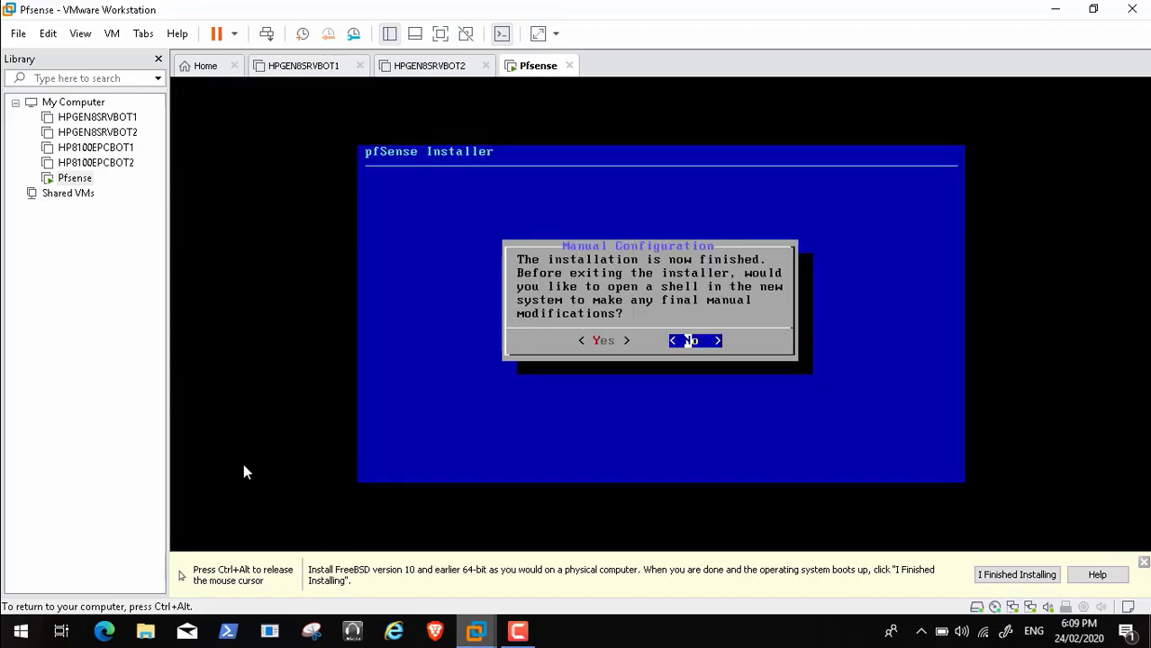
key("Return")
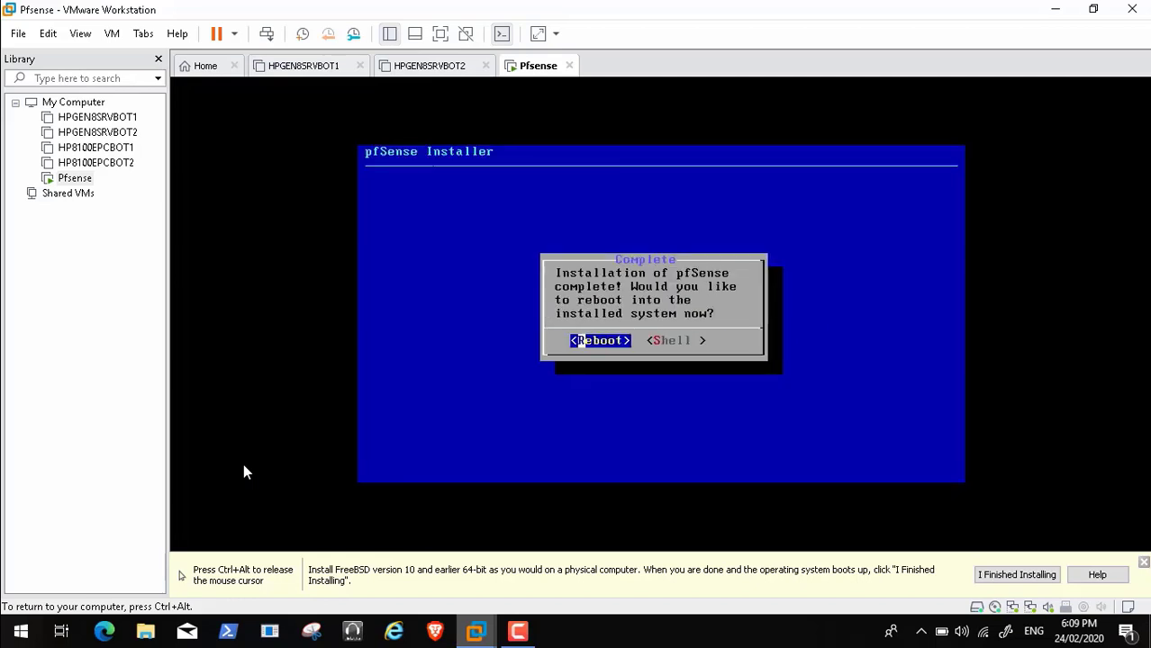
key("Return")
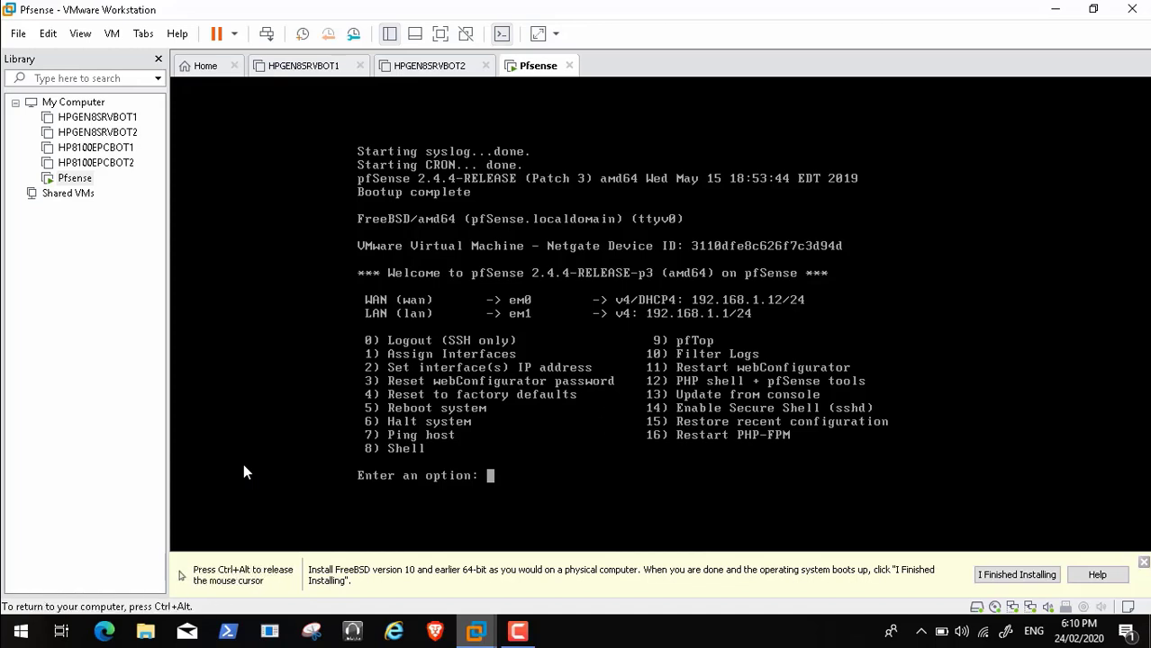
Choose console option 1 to assign interfaces, then release input to the host
type("1")
key("Return")
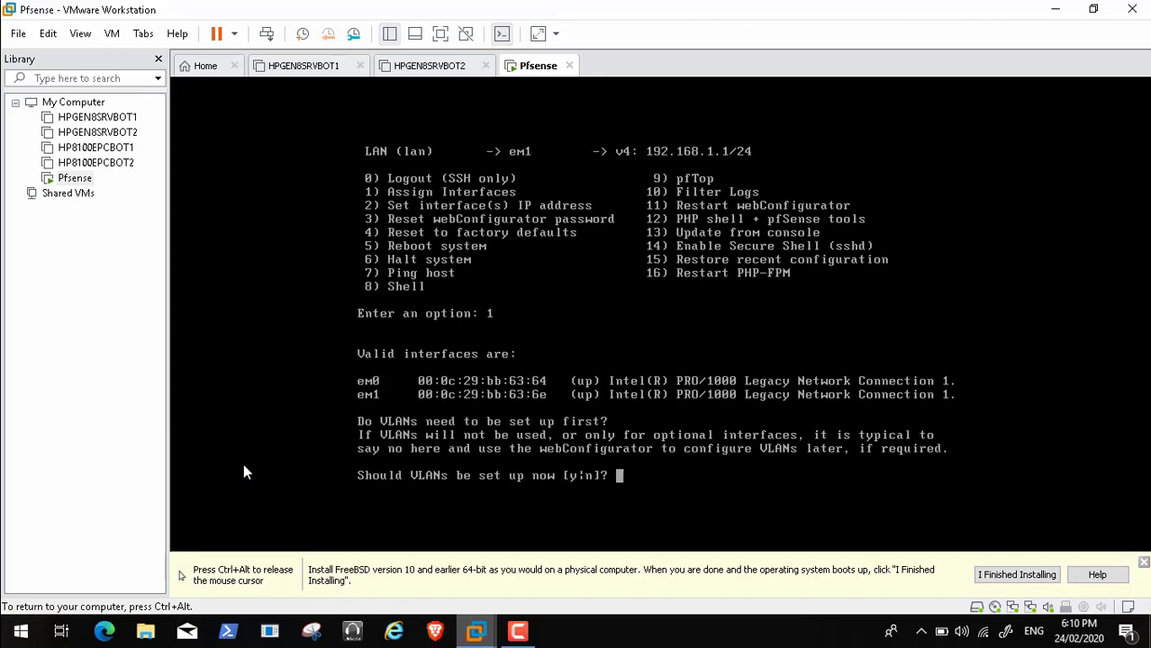
key("ctrl+alt")
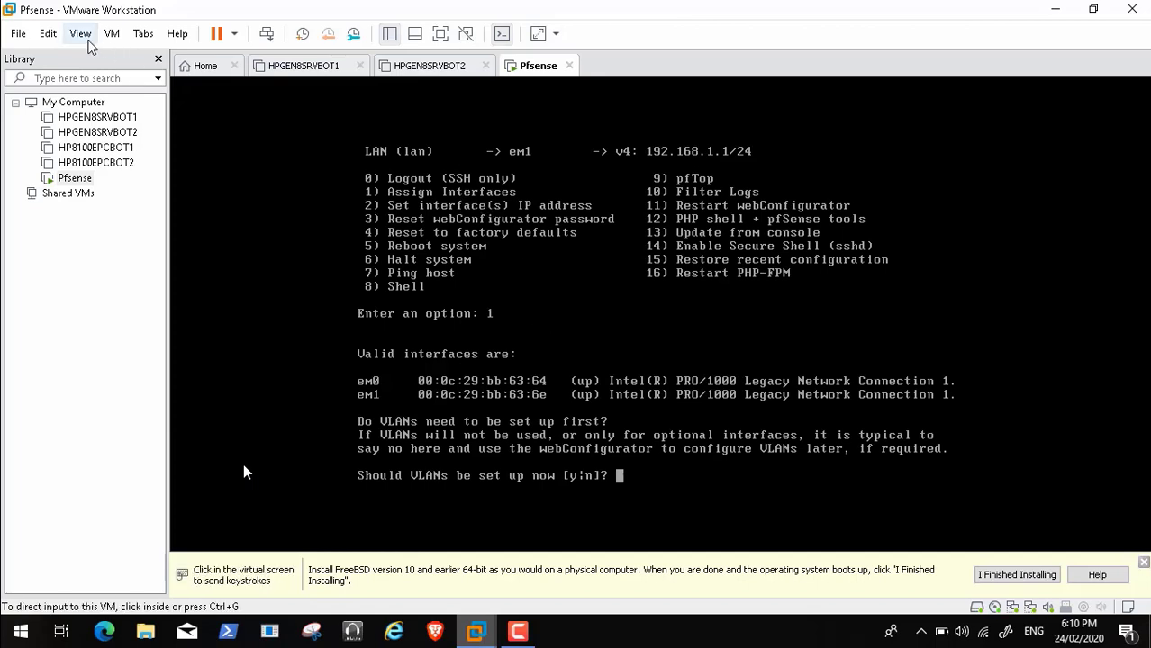
Check the first network adapter's MAC address in the VM settings' Advanced dialog
left_click(113, 34)
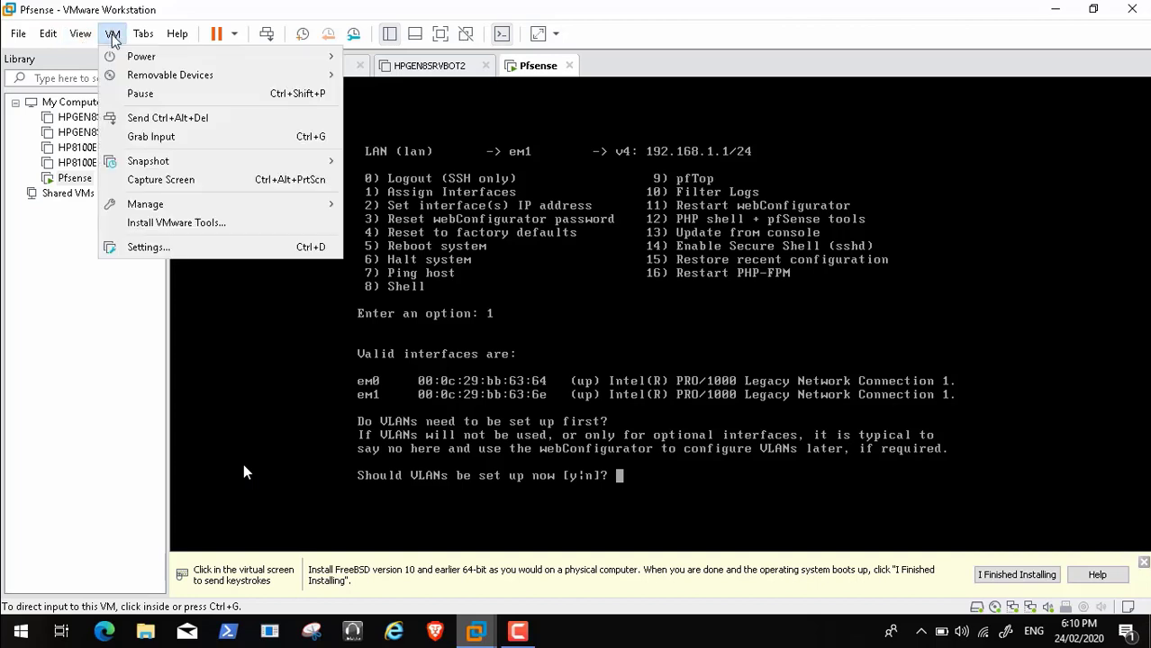
left_click(204, 251)
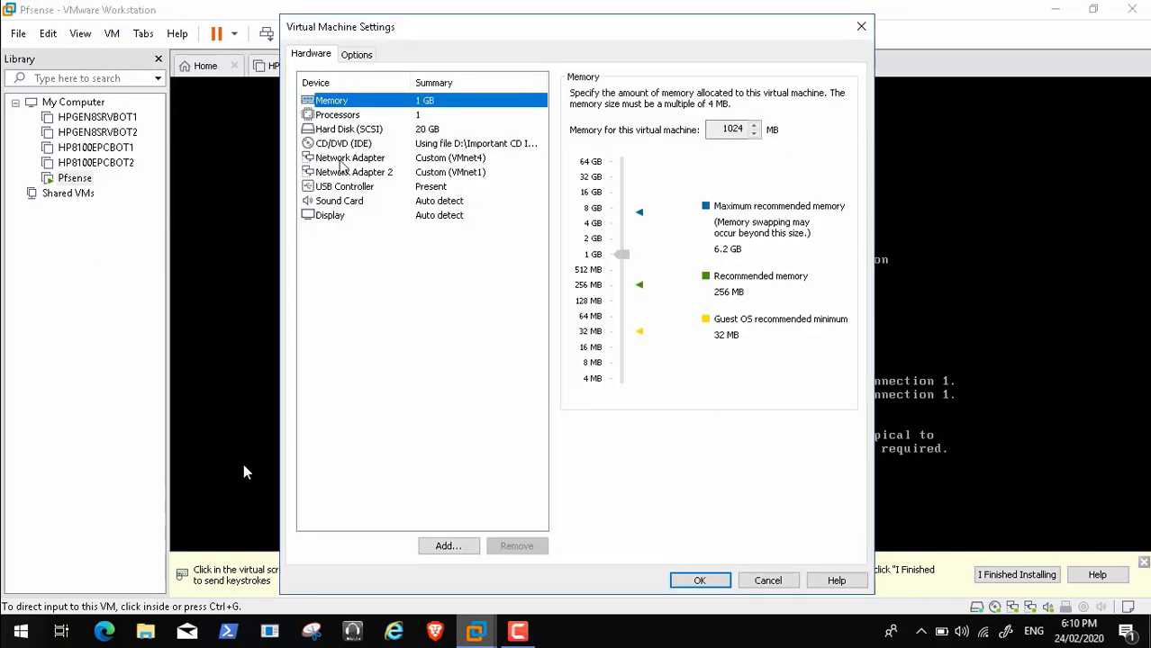
left_click(376, 162)
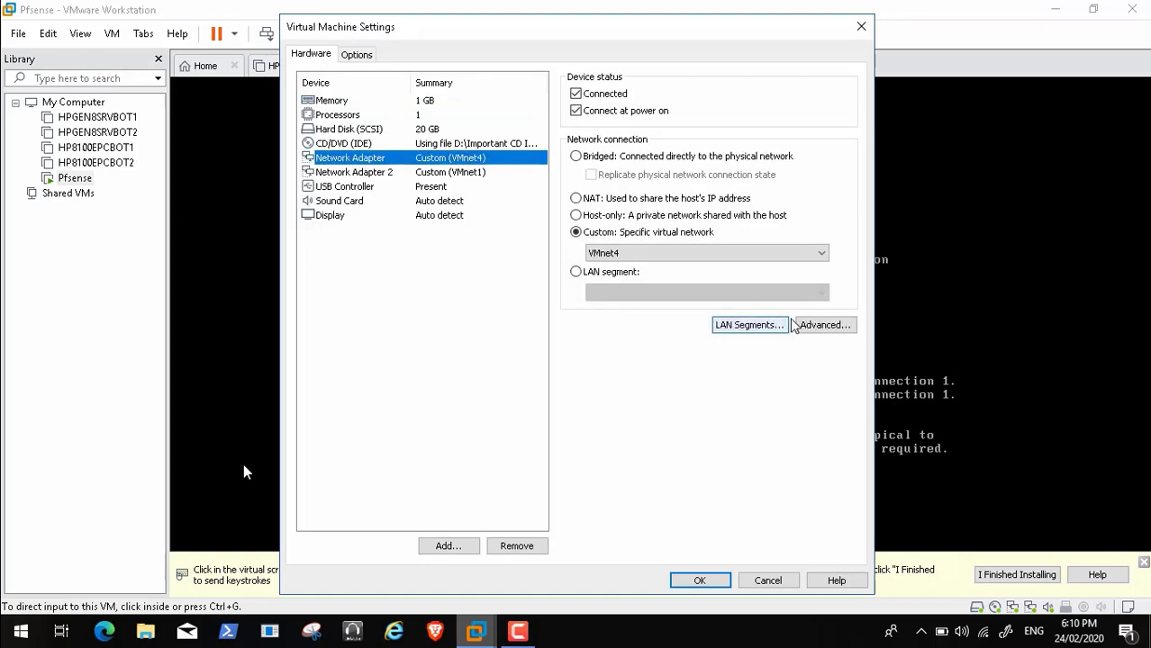
left_click(817, 326)
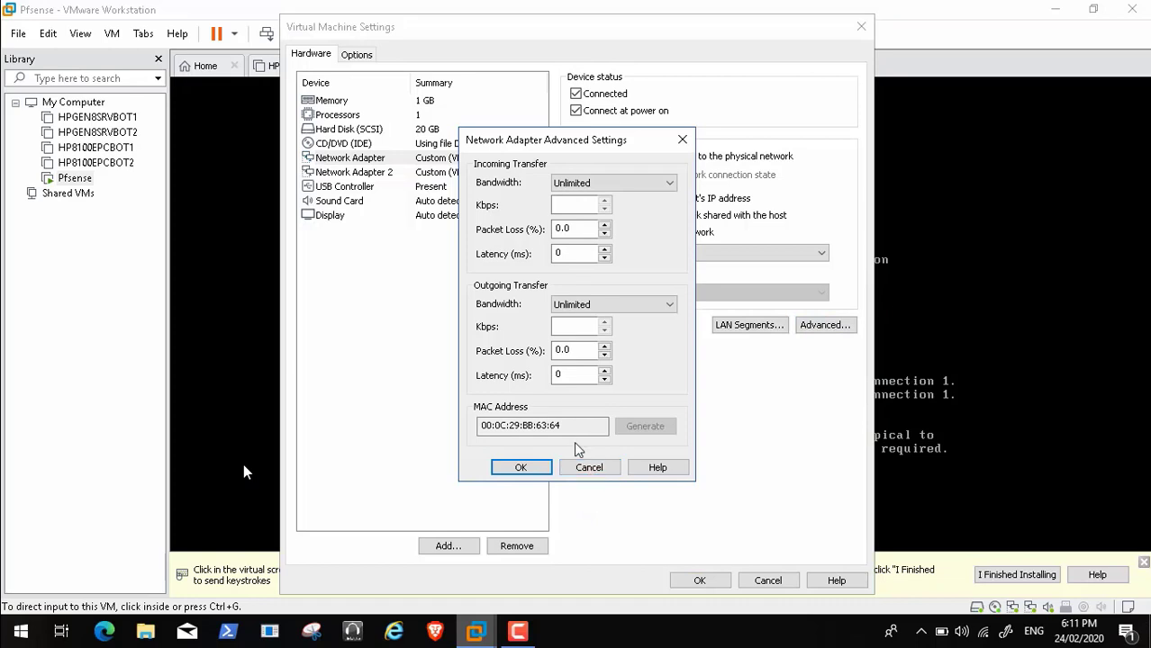
left_click(588, 470)
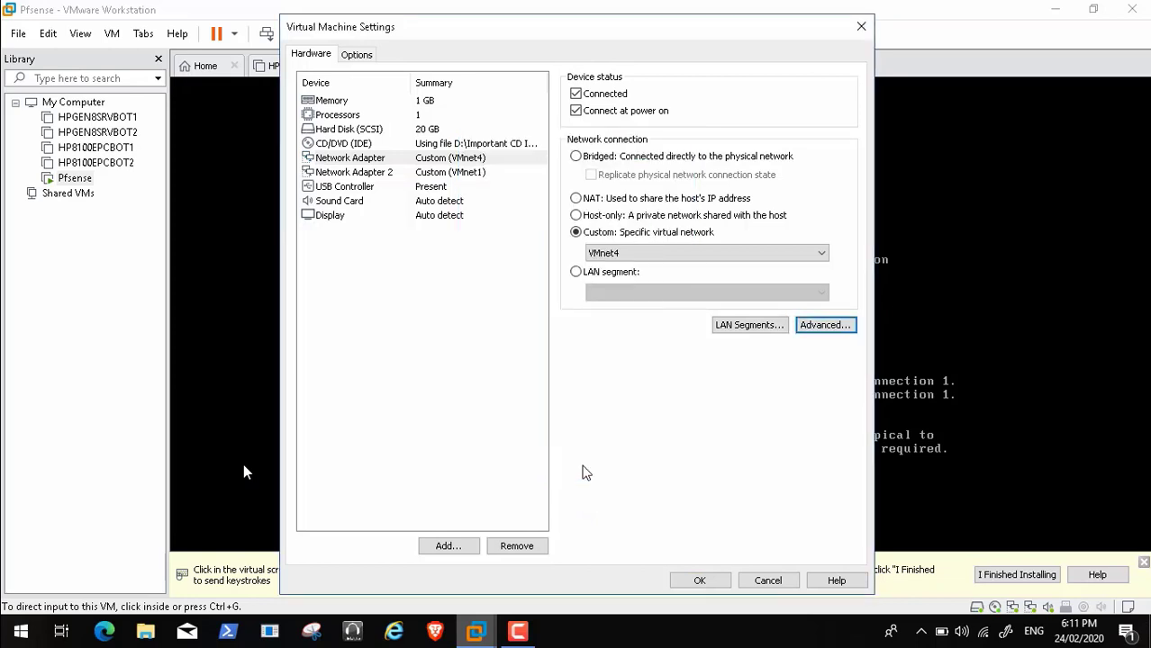
Check Network Adapter 2's MAC address, then close the VM settings unchanged
left_click(407, 174)
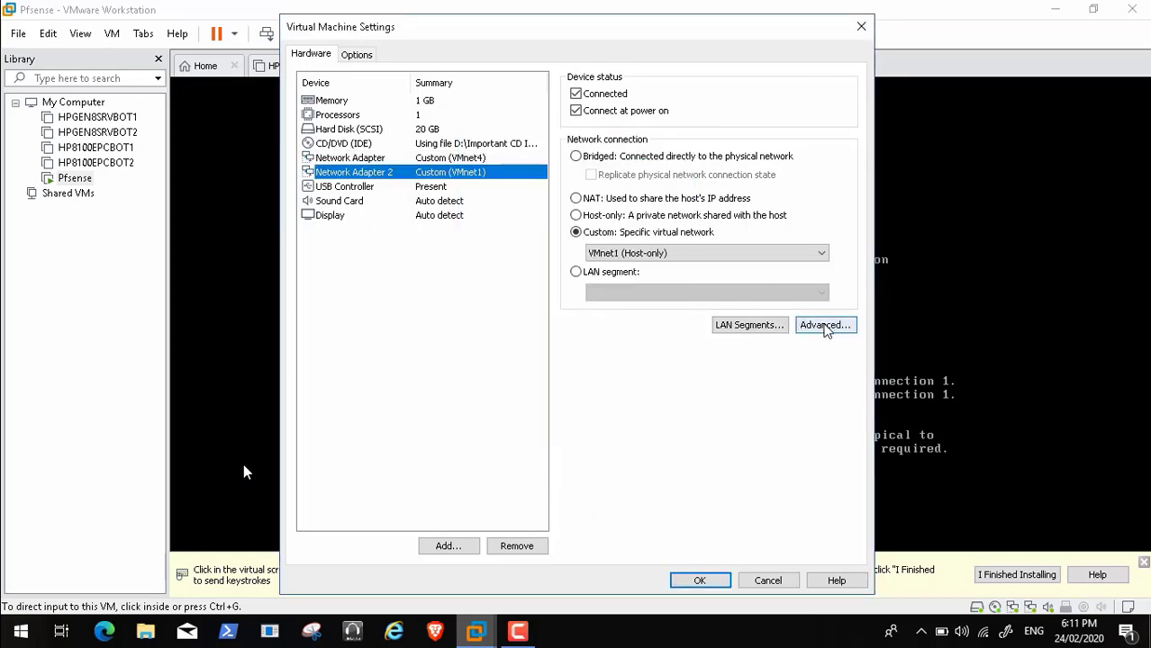
left_click(824, 325)
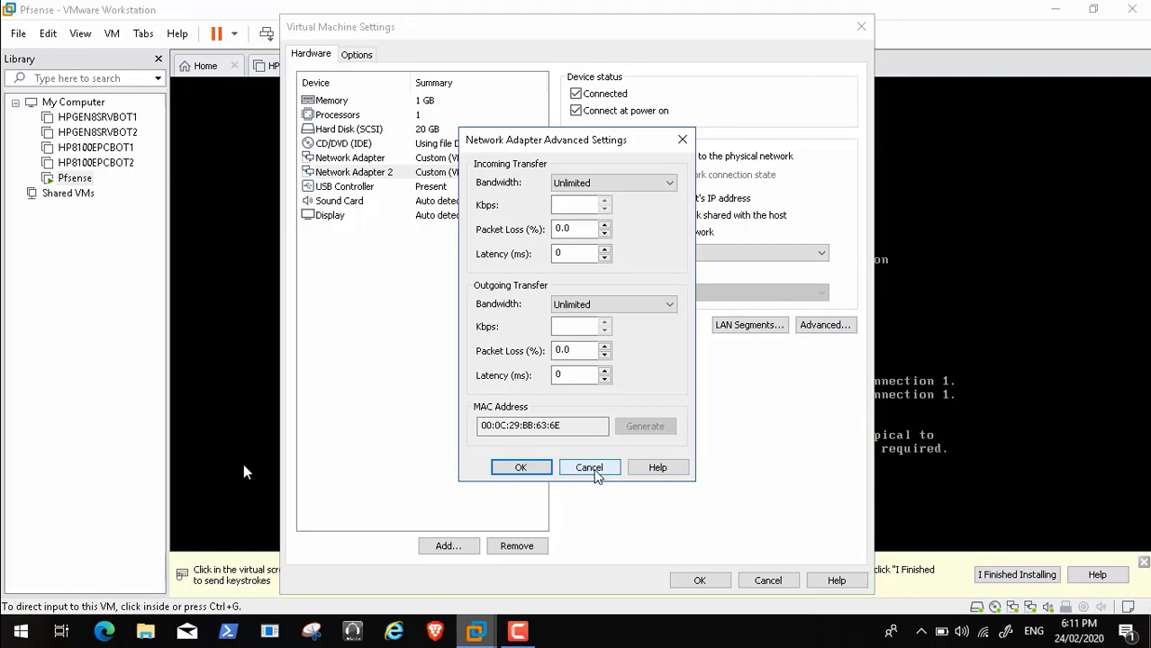
left_click(590, 469)
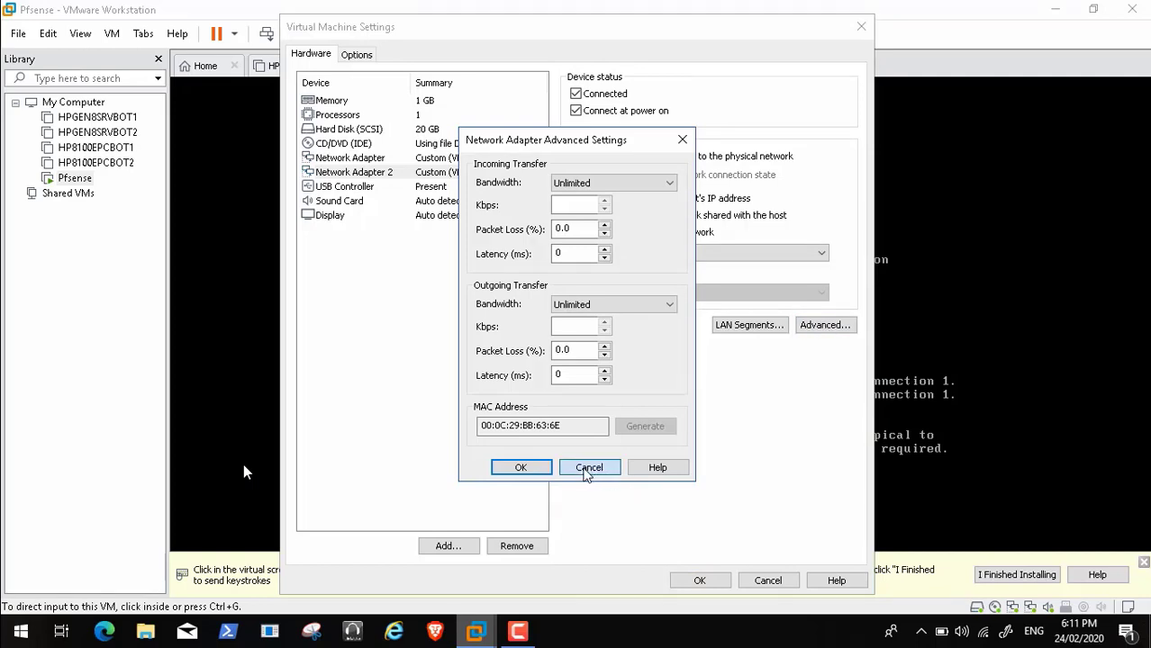
left_click(765, 581)
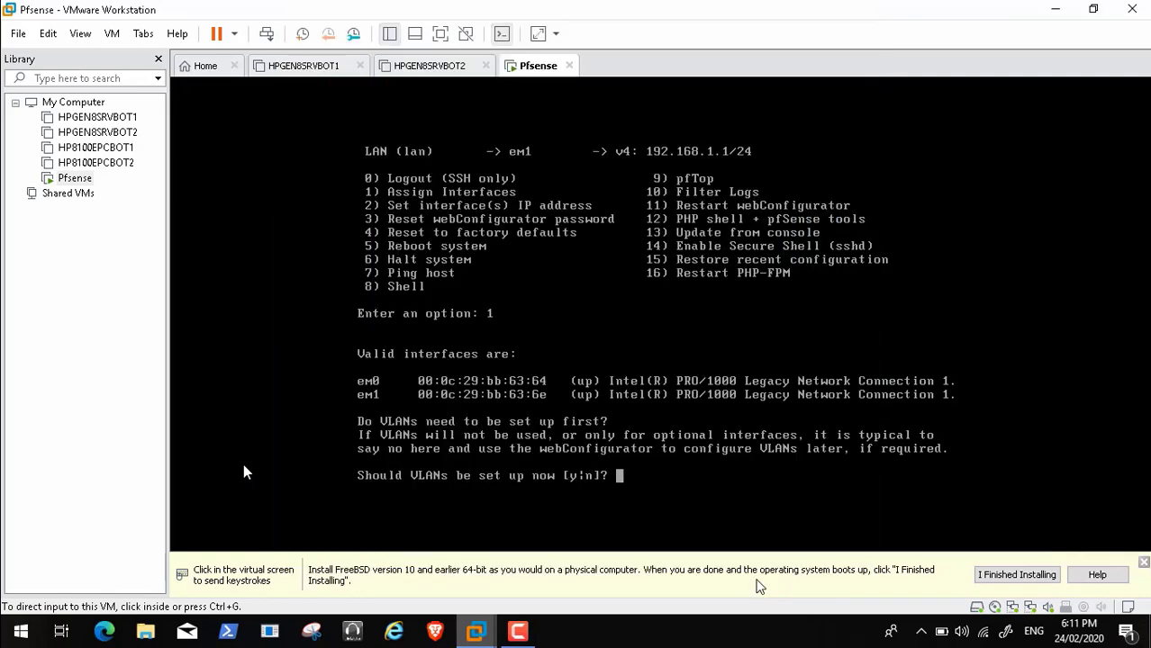
Answer n to VLANs, enter em0 for WAN and em1 for LAN, and confirm with y
left_click(623, 480)
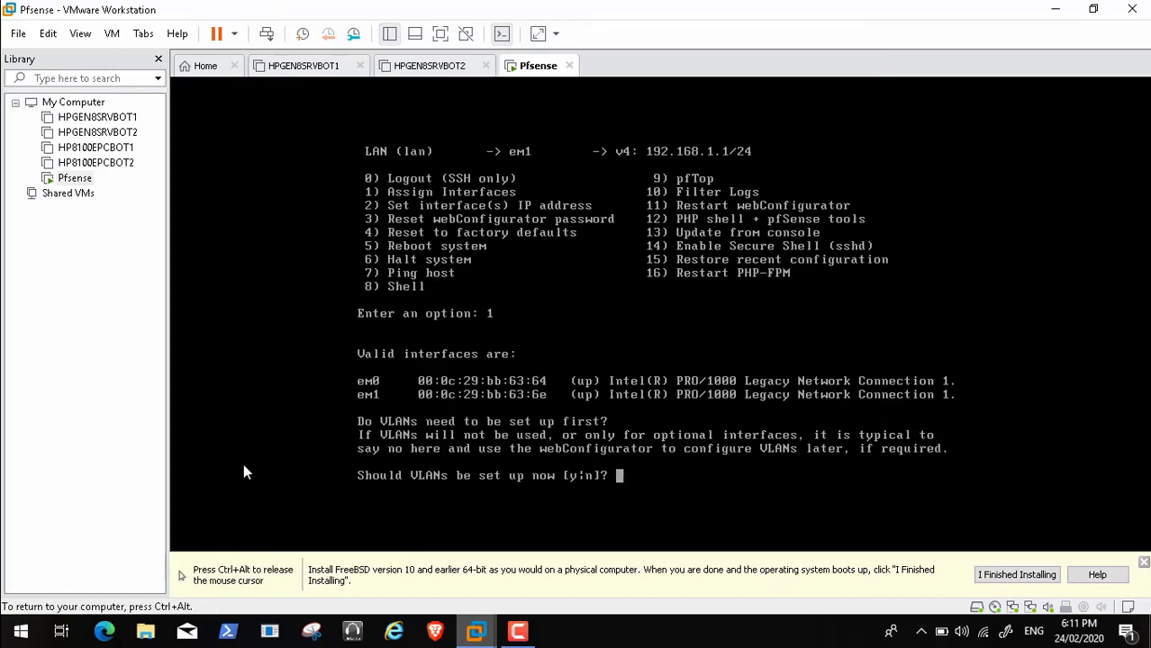
type("n")
key("Return")
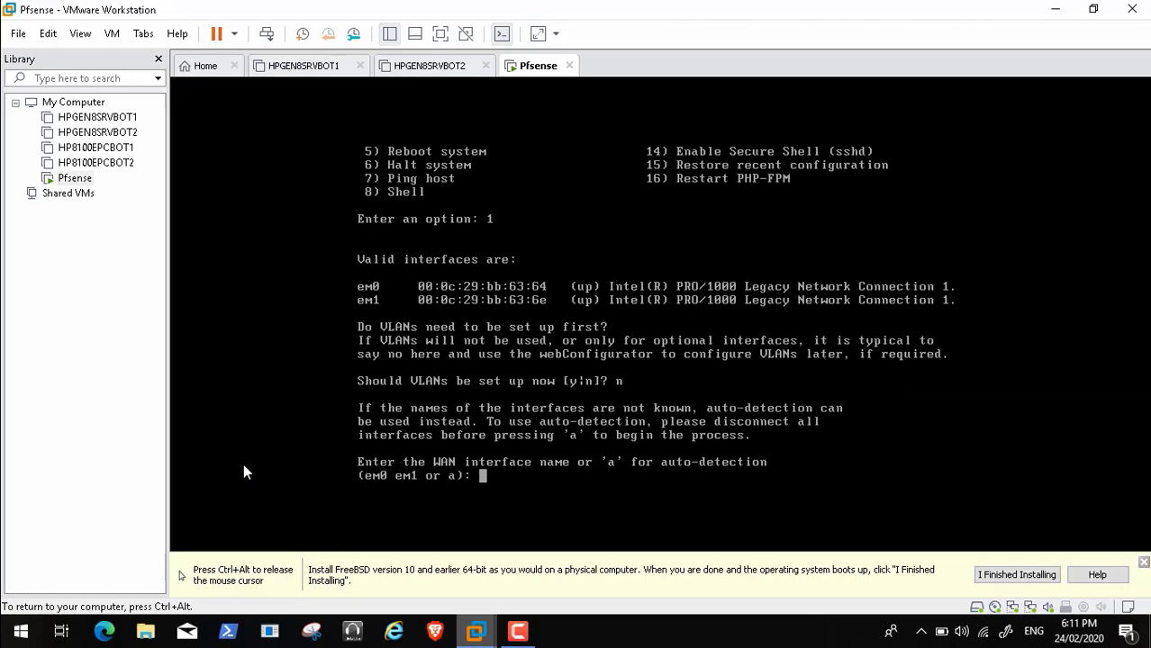
type("em0")
key("Return")
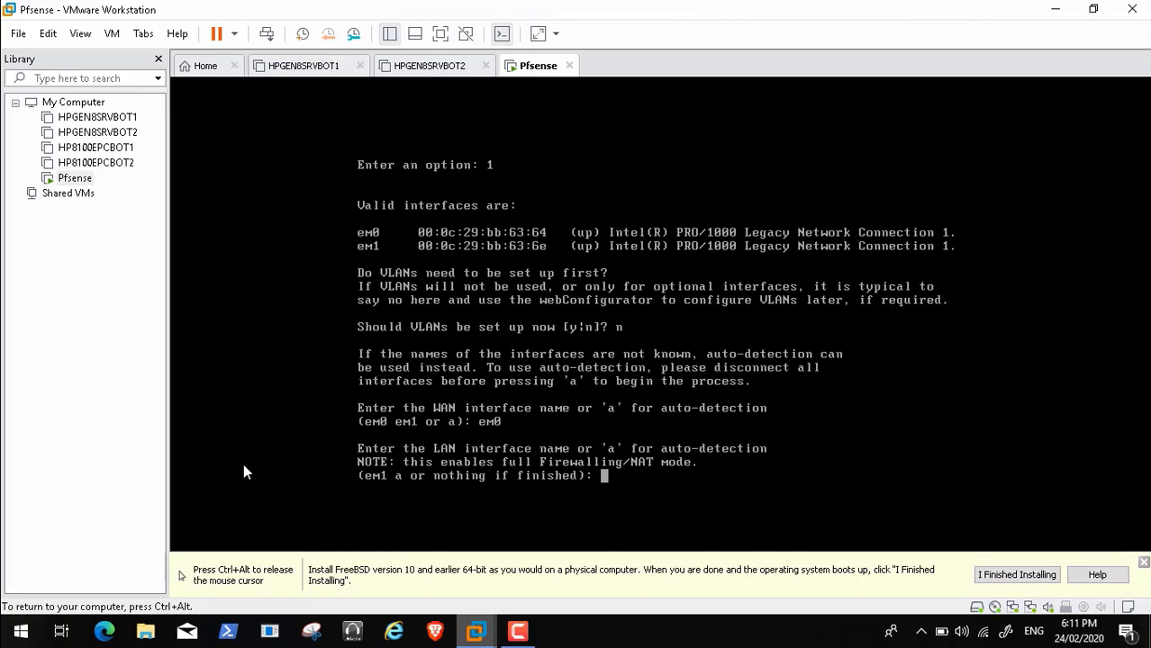
type("em1")
key("Return")
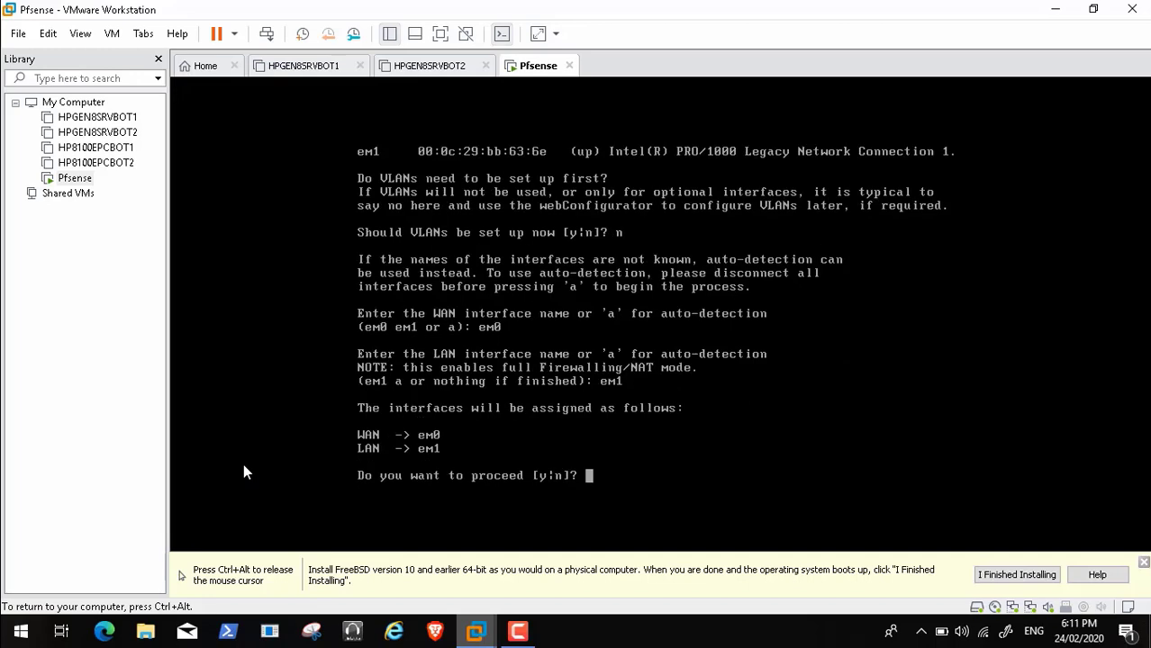
type("y")
key("Return")
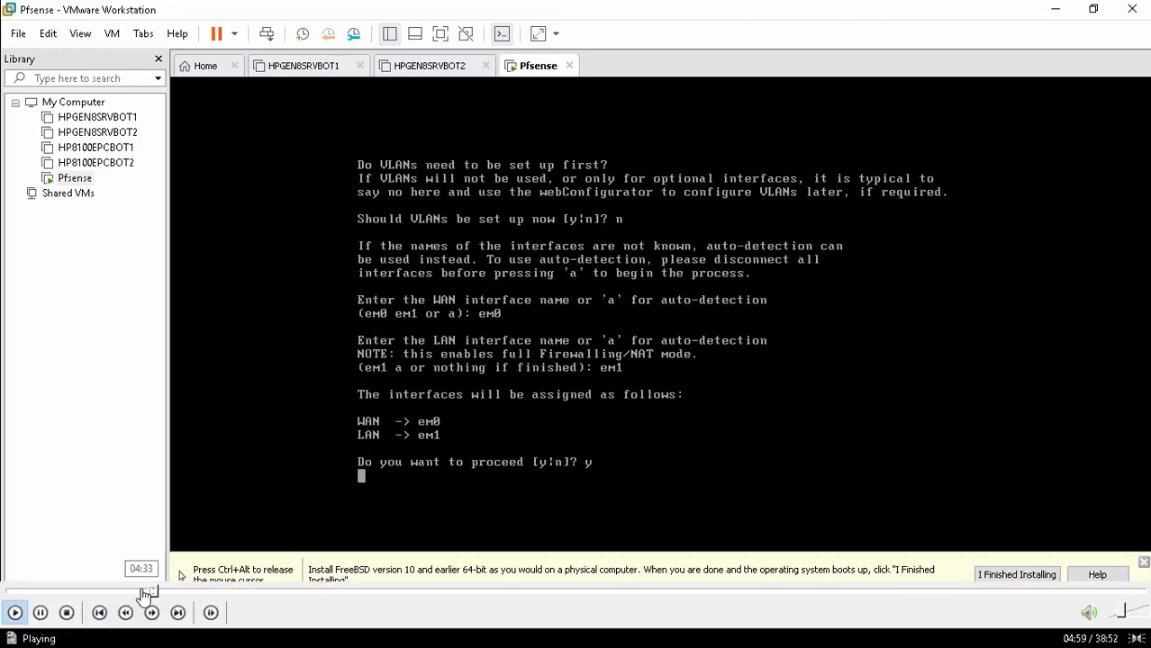
mouse_move(144, 594)
left_mouse_down()
mouse_move(120, 592)
mouse_move(136, 594)
left_mouse_up()
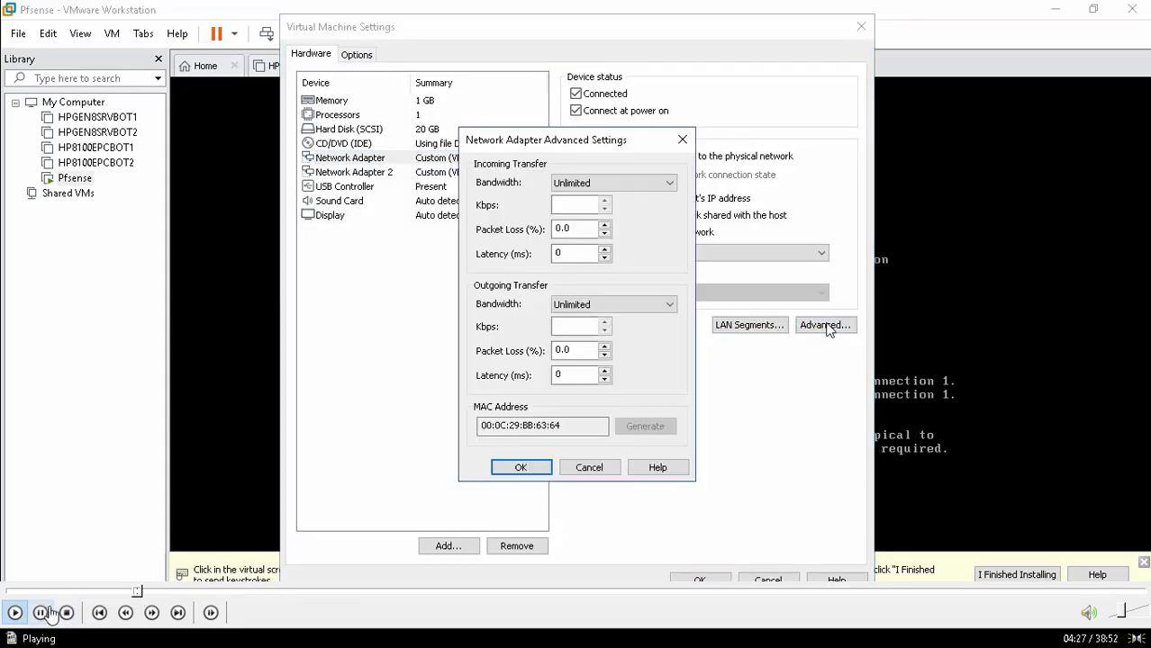
left_click(129, 594)
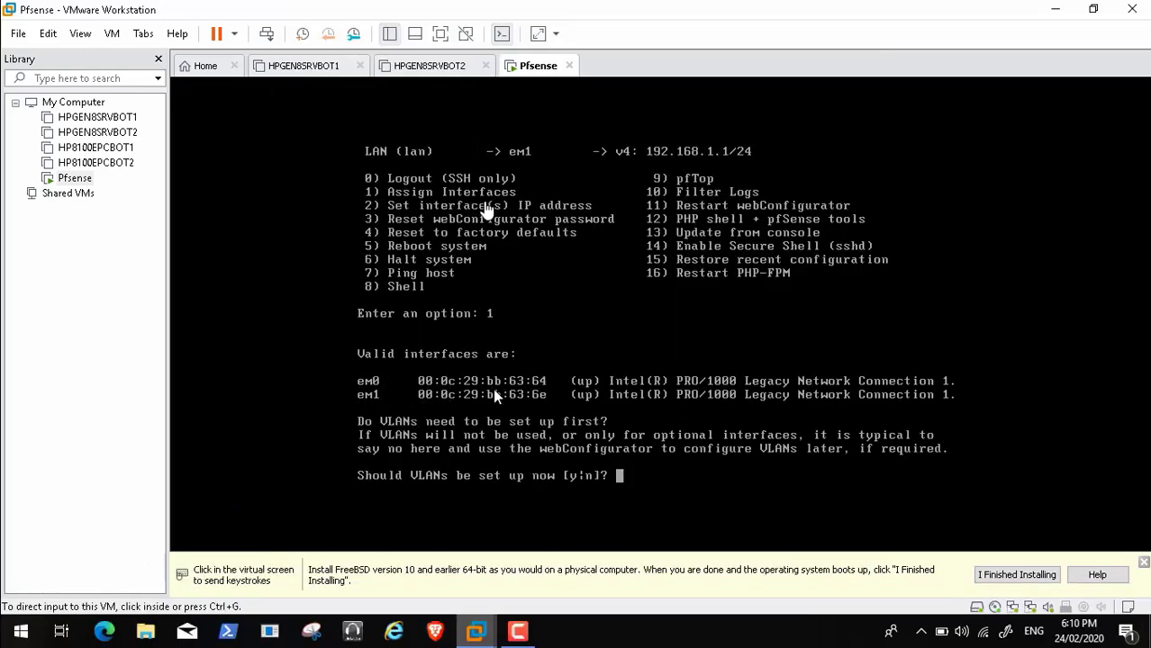
left_click(112, 33)
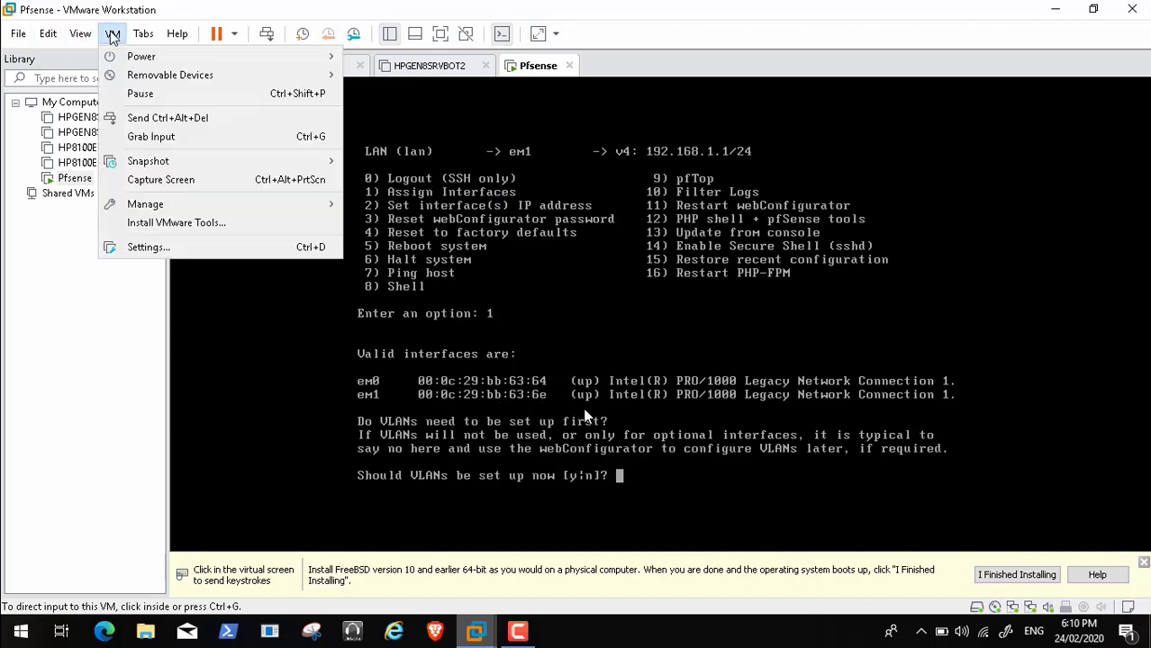
left_click(200, 254)
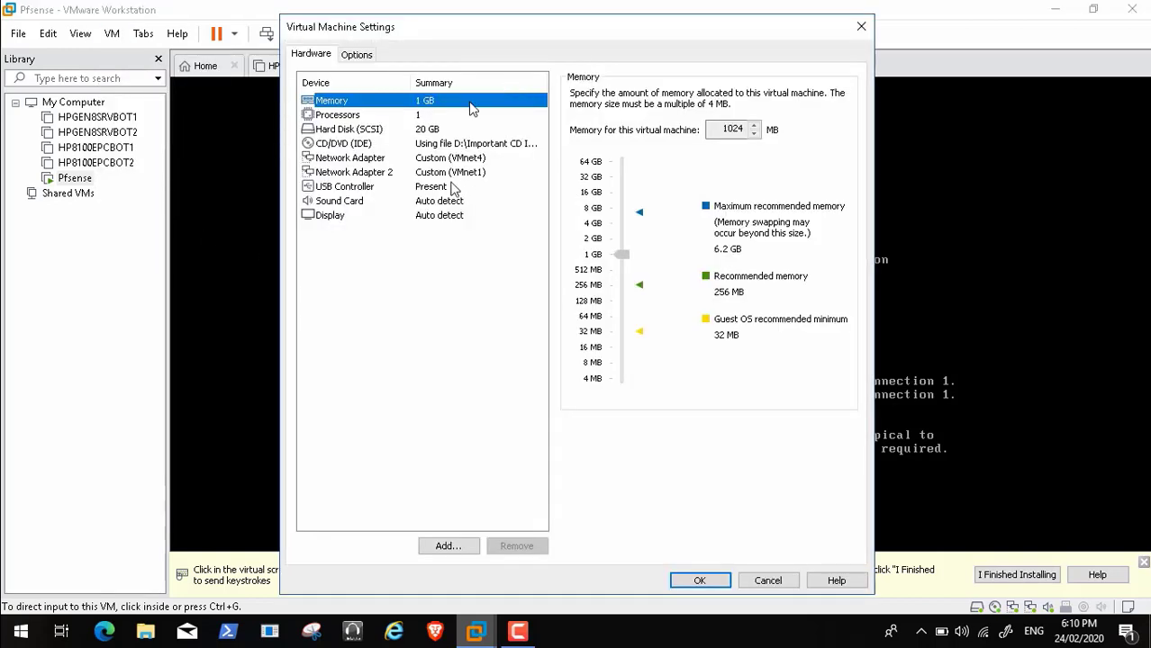
left_click(371, 156)
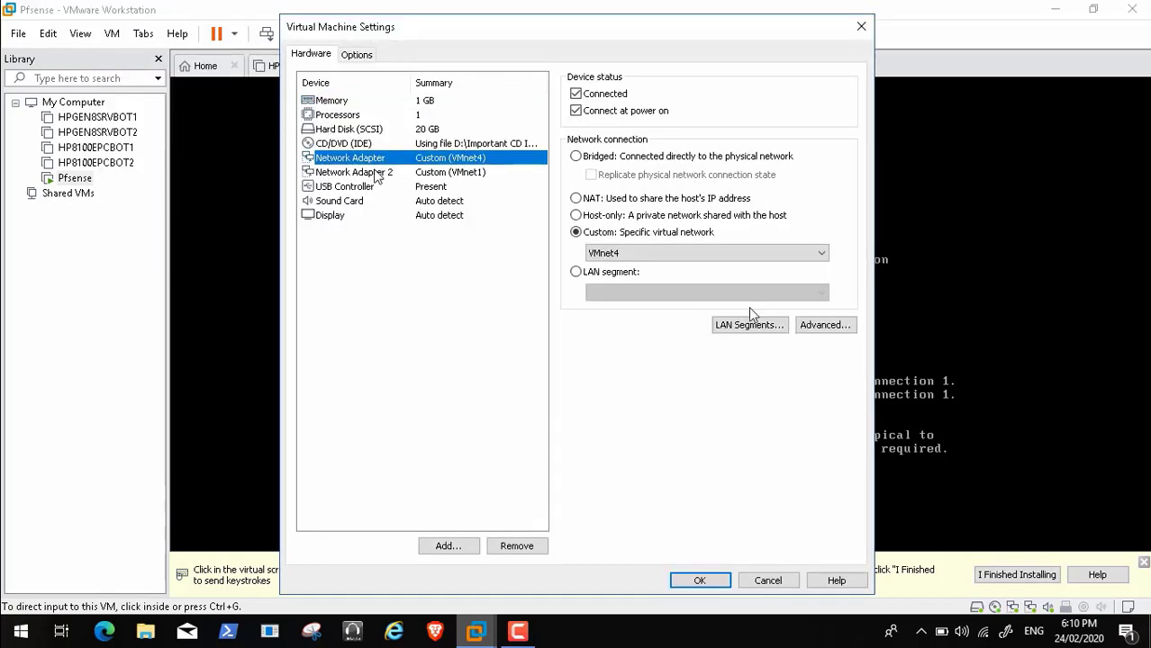
left_click(826, 329)
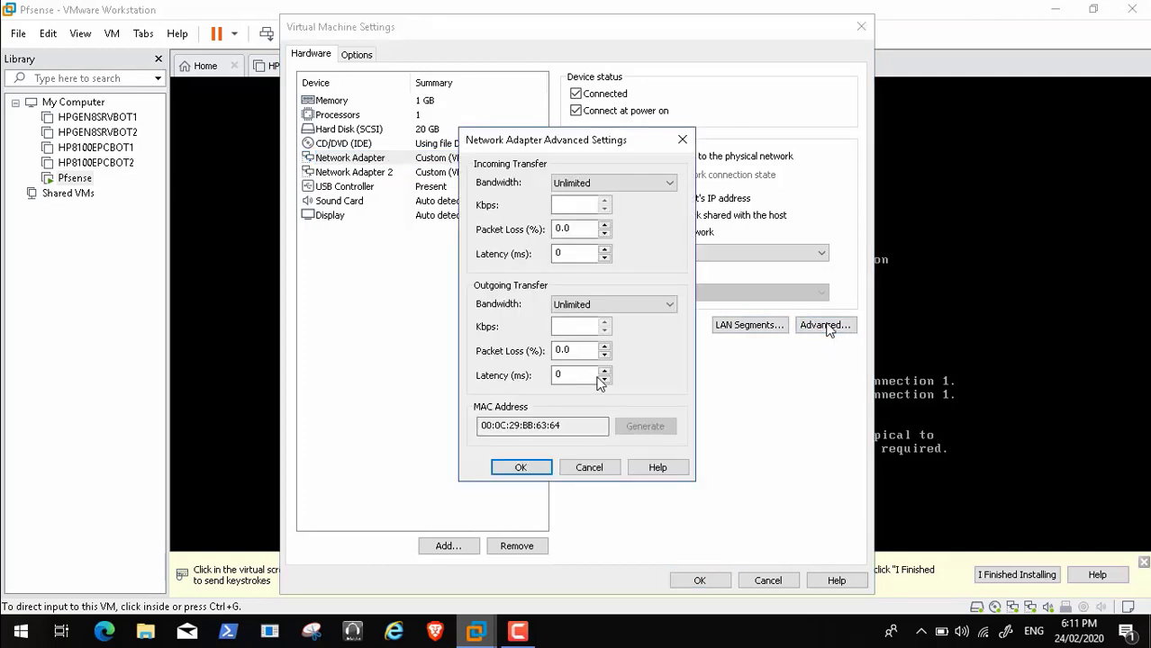
left_click(587, 470)
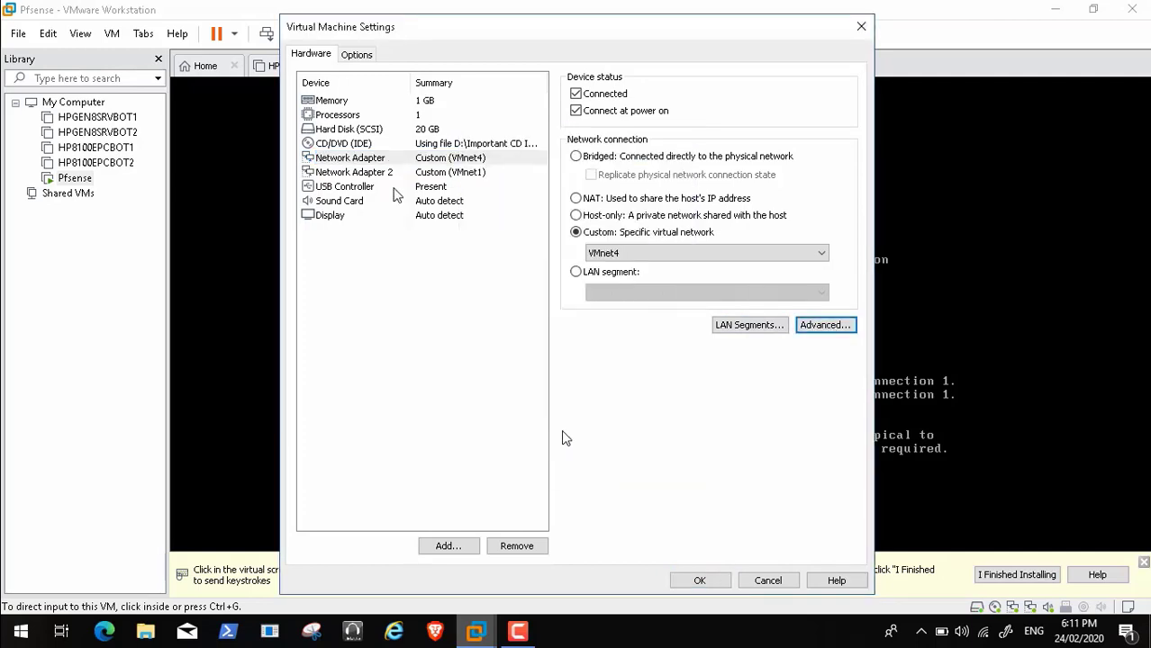
left_click(411, 173)
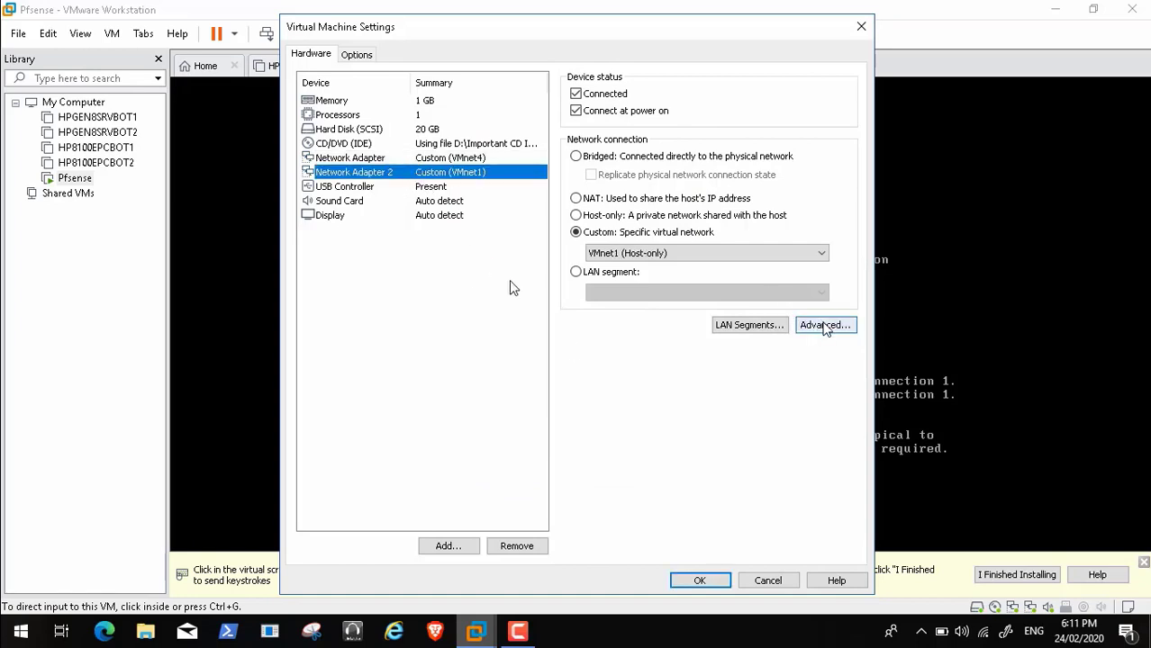
left_click(825, 328)
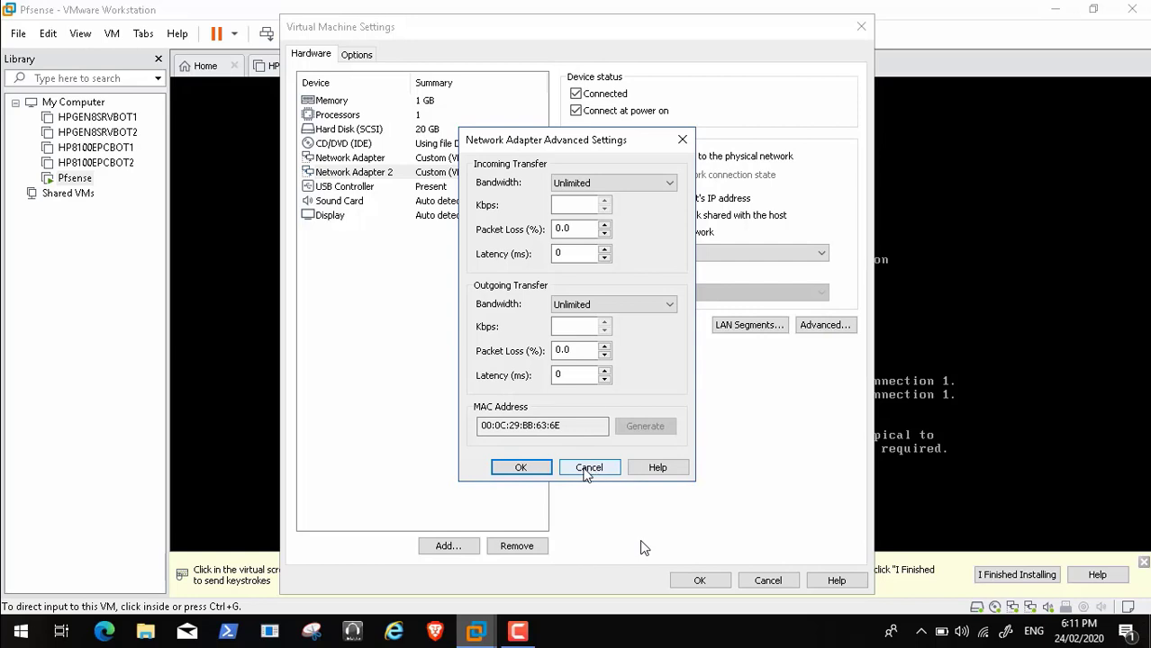
left_click(587, 469)
left_click(767, 581)
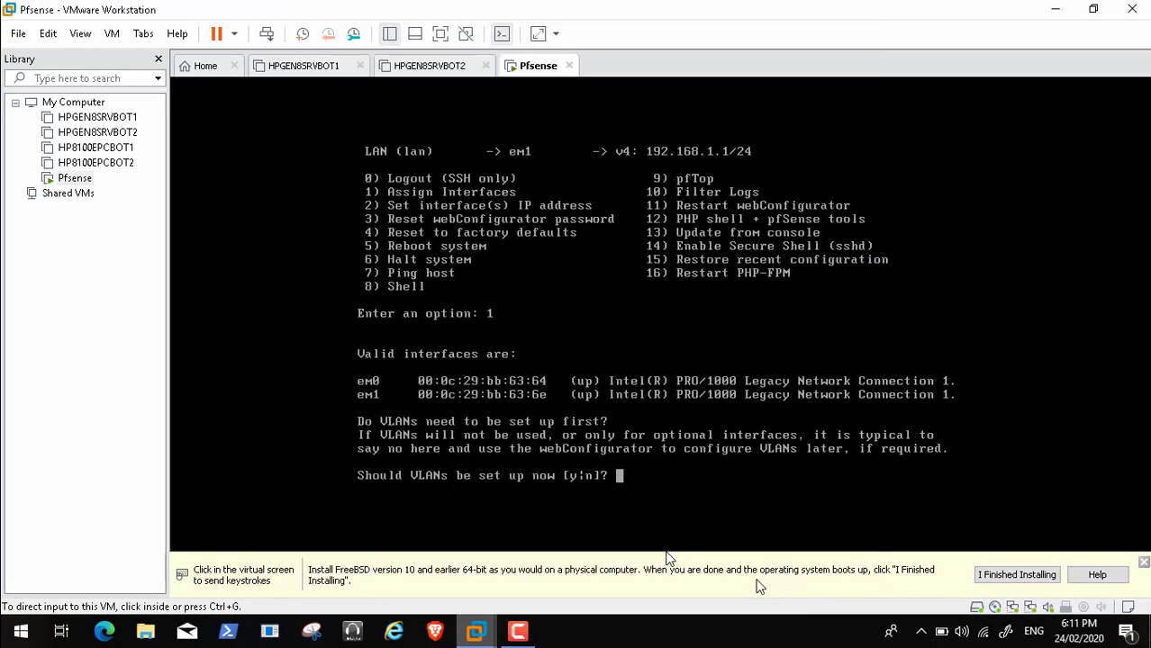
Redo the assignment with no VLANs, WAN on em0, LAN on em1, and write it with y
left_click(455, 386)
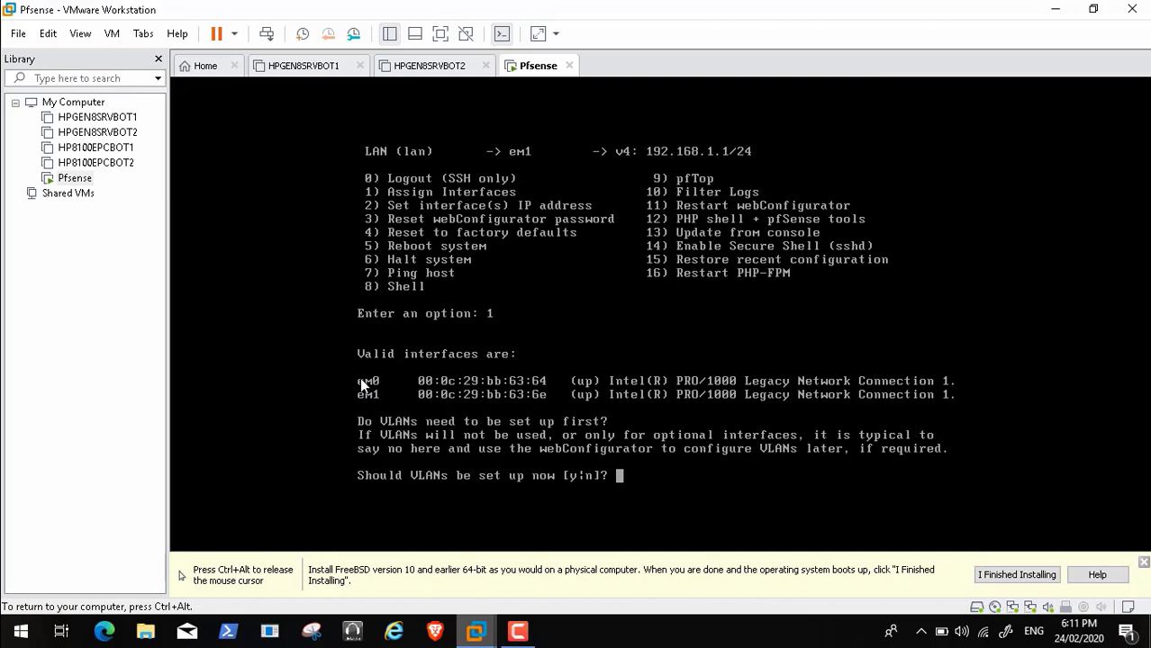
type("n")
key("Return")
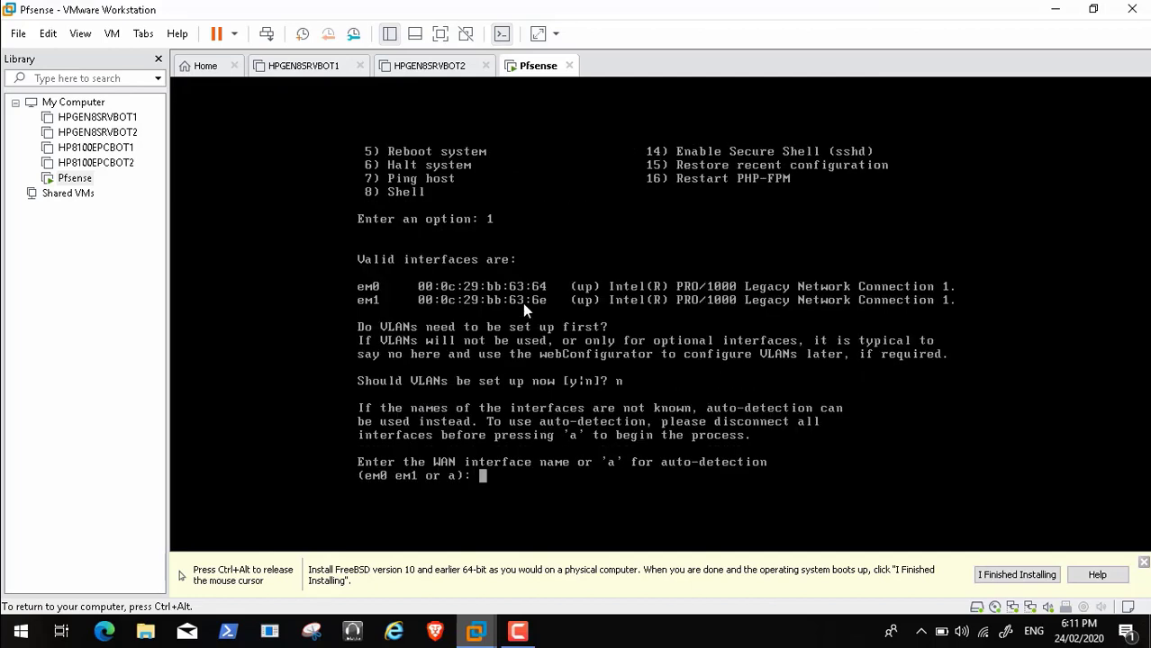
type("em0")
key("Return")
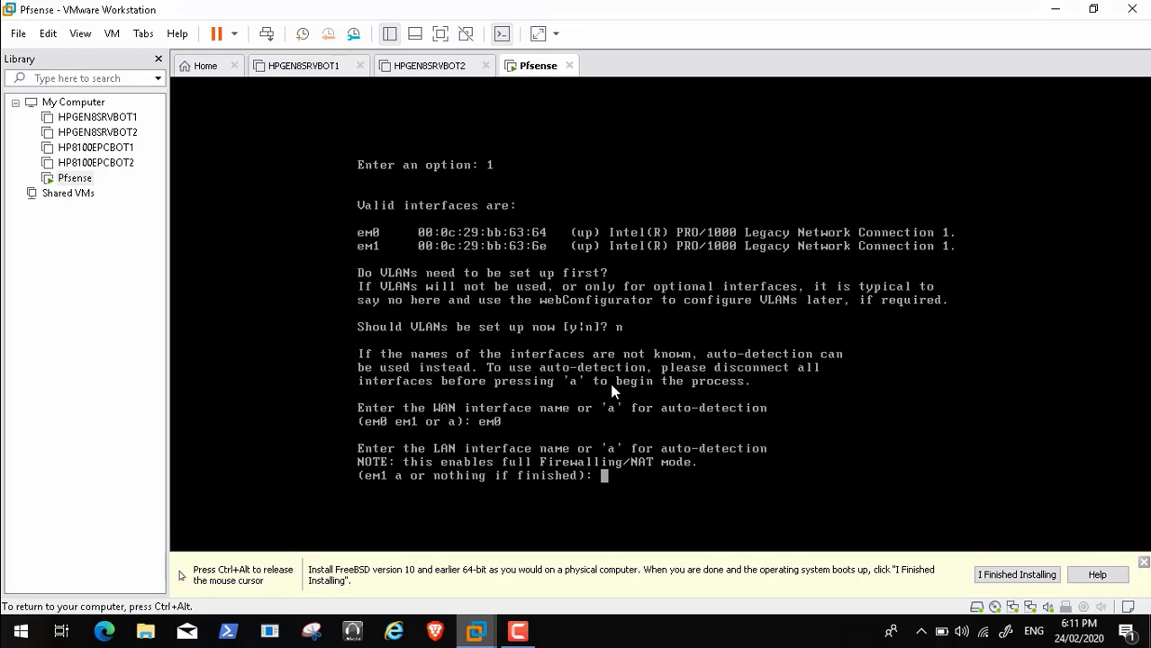
type("em1")
key("Return")
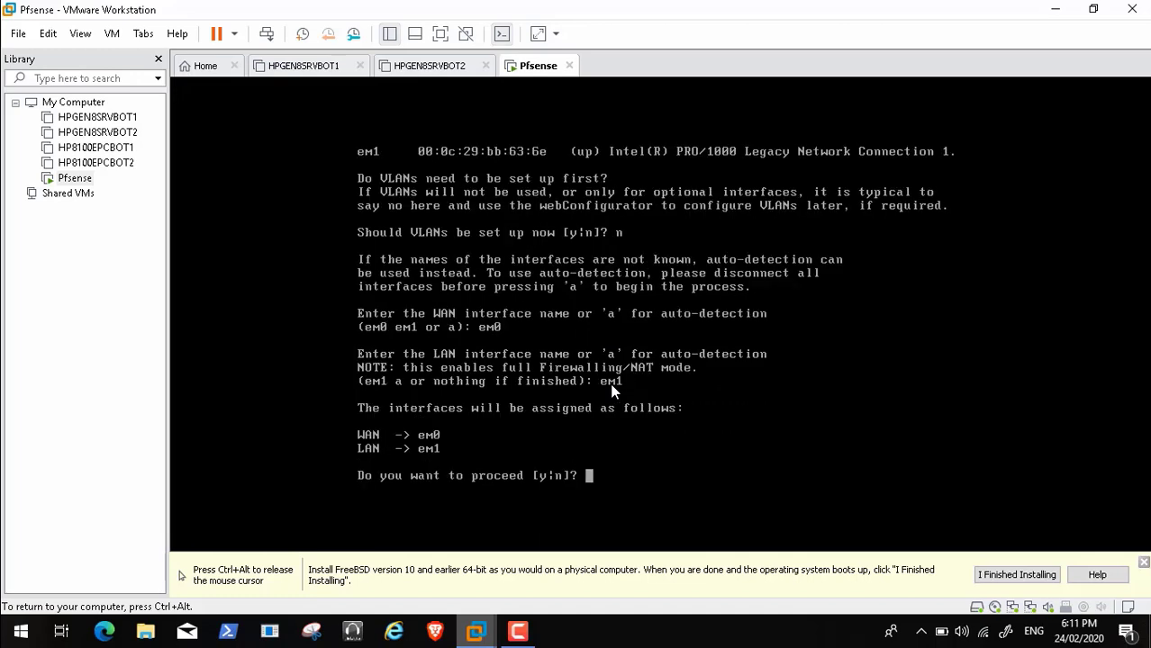
type("y")
key("Return")
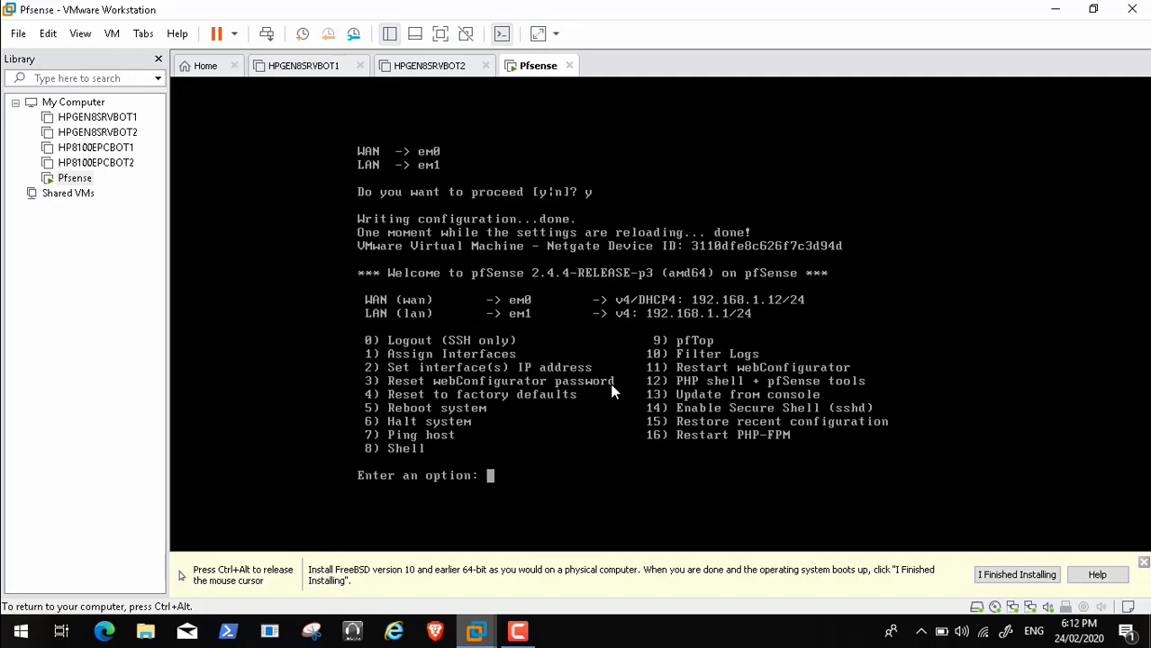
Through option 2, set LAN to 192.168.2.10, bit count 24, gateway 192.168.2.10, skipping IPv6
type("2")
key("Return")
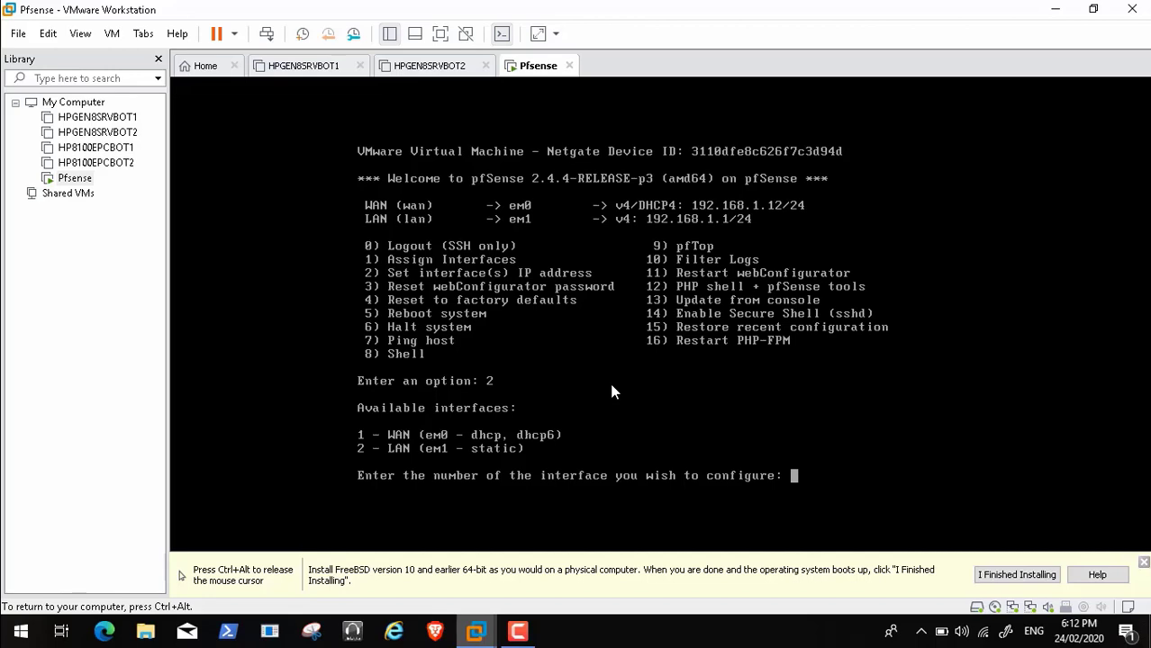
type("2")
key("Return")
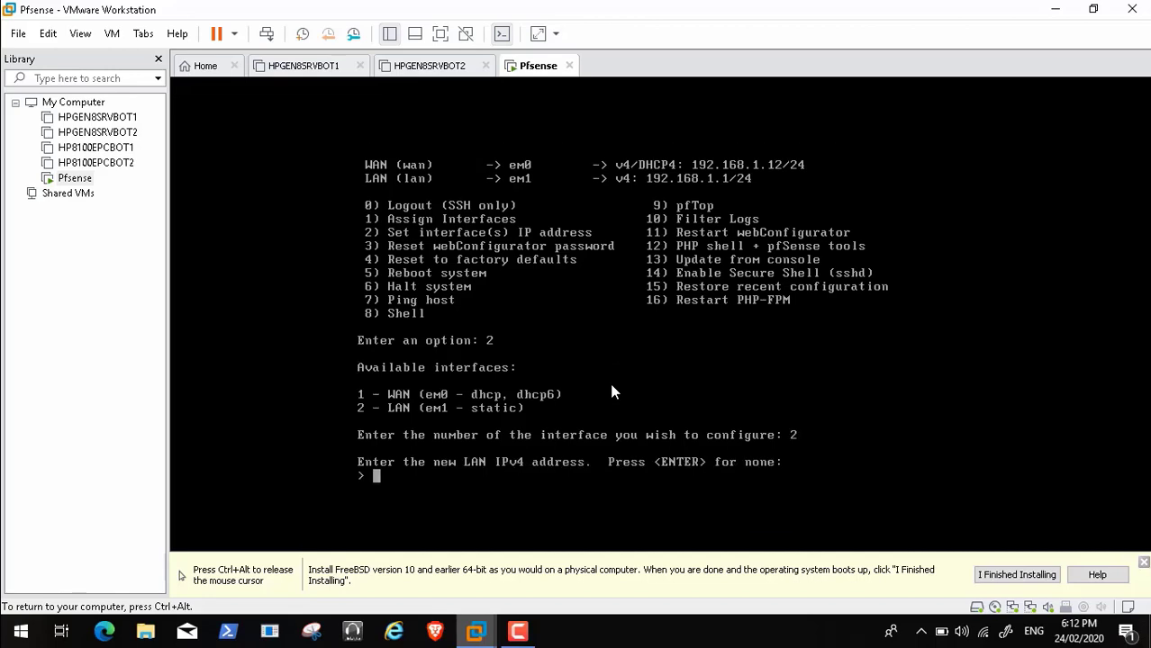
type("192.168.2.1")
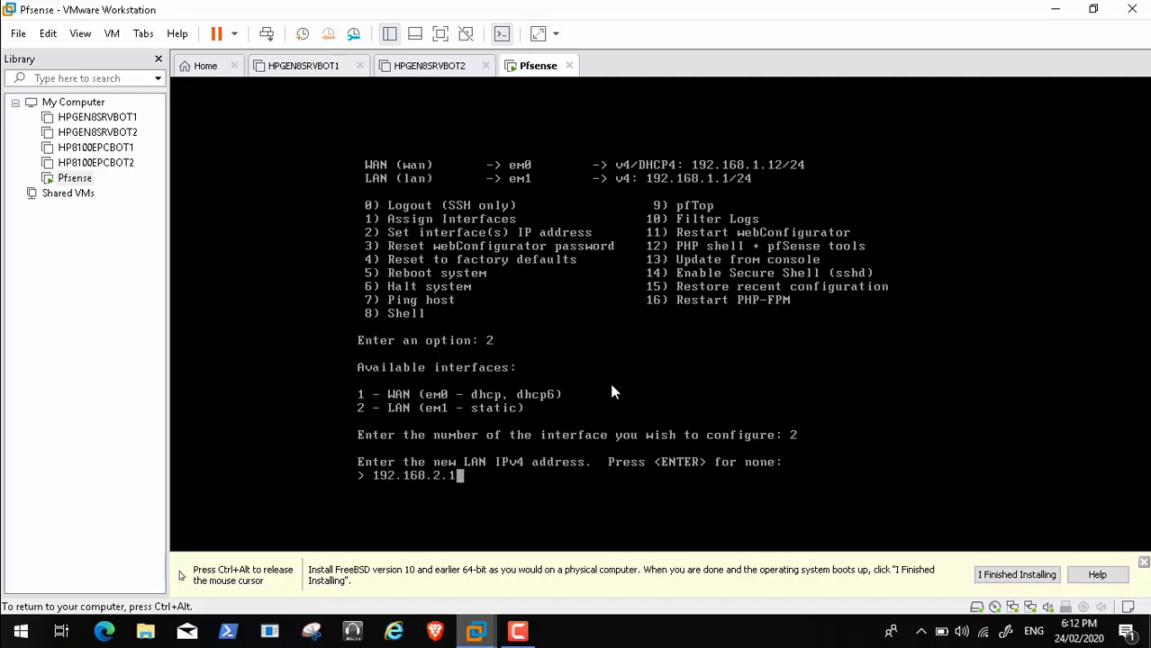
type("0")
key("Return")
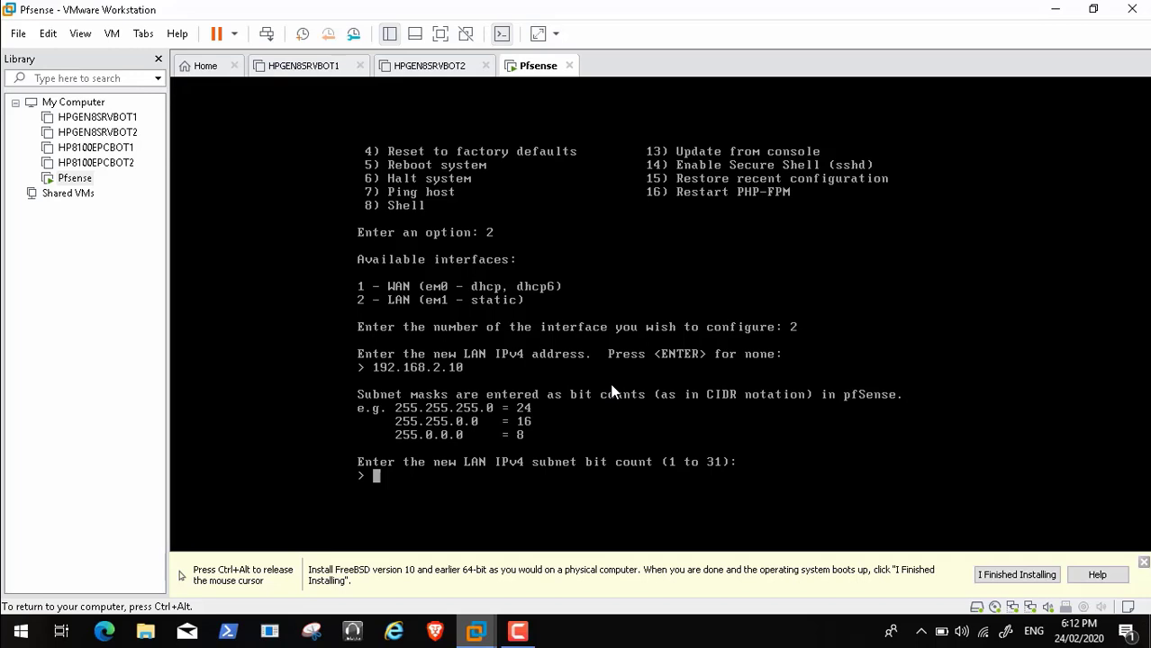
type("24")
key("Return")
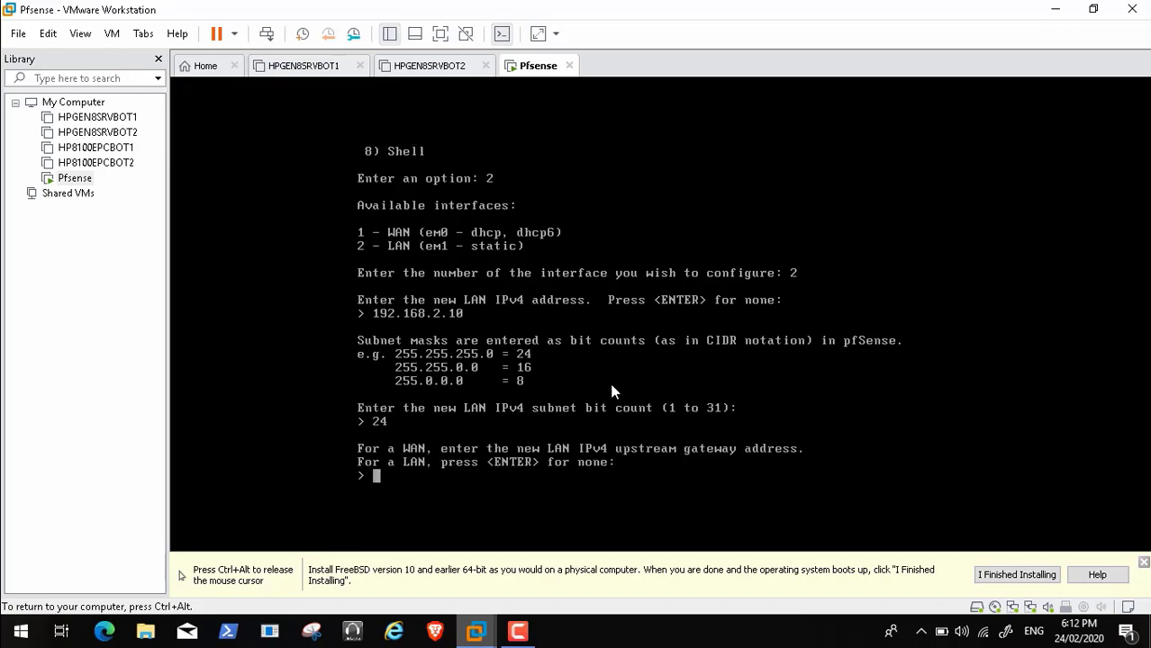
type("192.168.2.10")
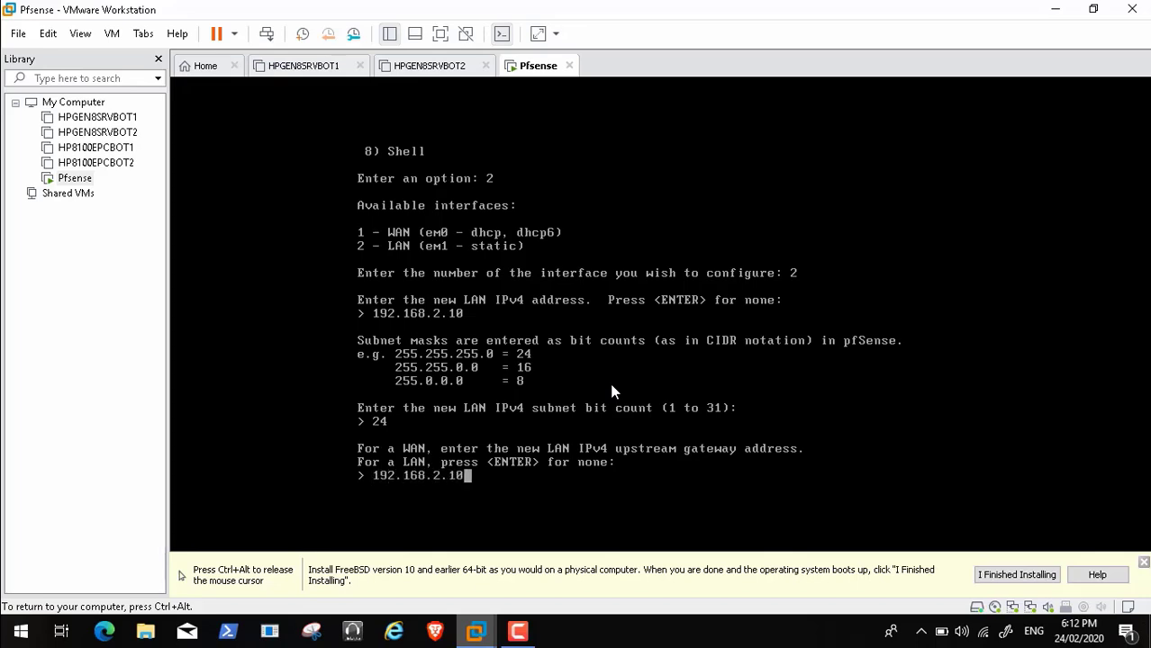
key("Return")
key("Return")
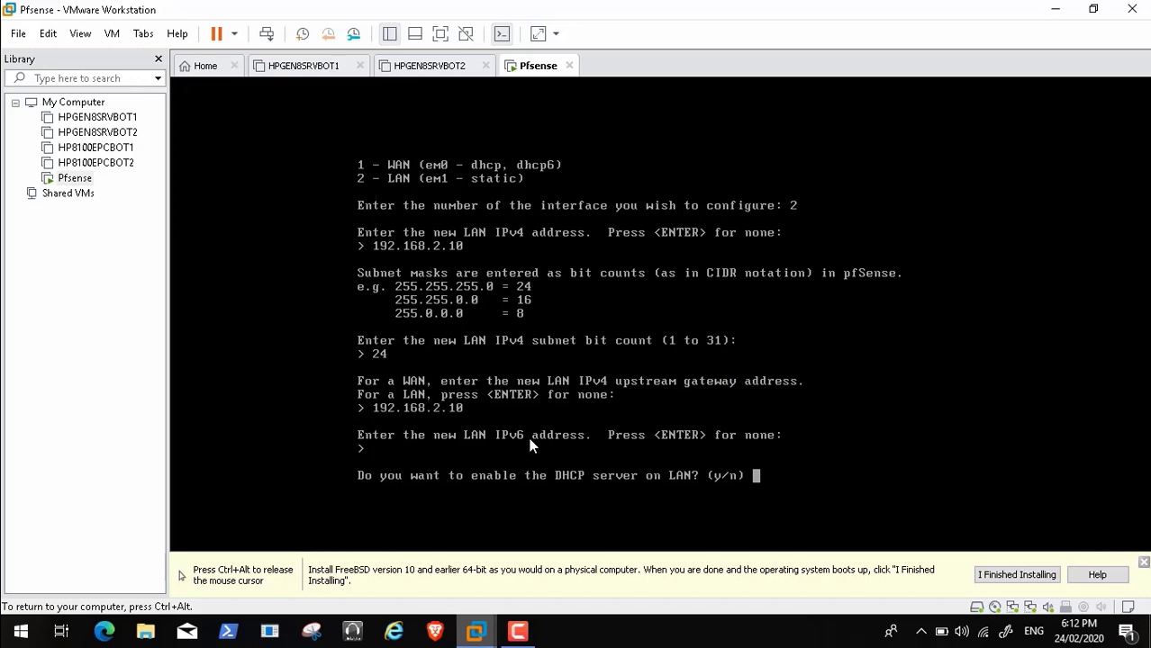
Resume playback through the DHCP and HTTP prompts until LAN 192.168.2.10/24 is saved
mouse_move(145, 590)
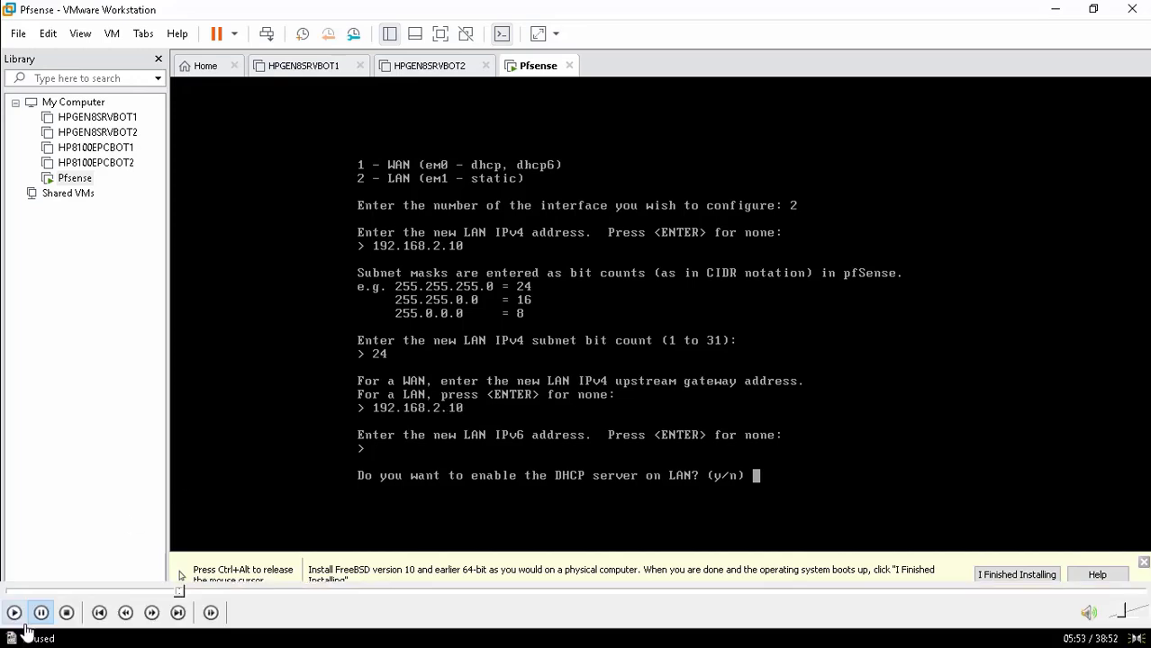
left_click(15, 613)
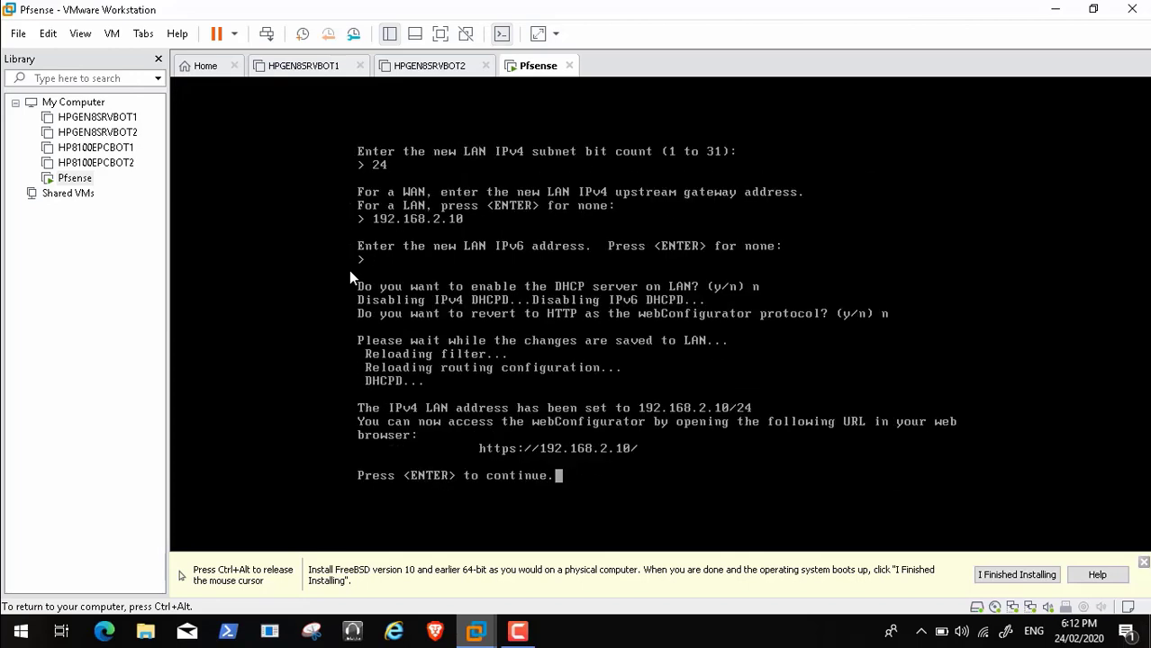
Continue to the console main menu showing LAN 192.168.2.10/24, then release input to the host
key("Return")
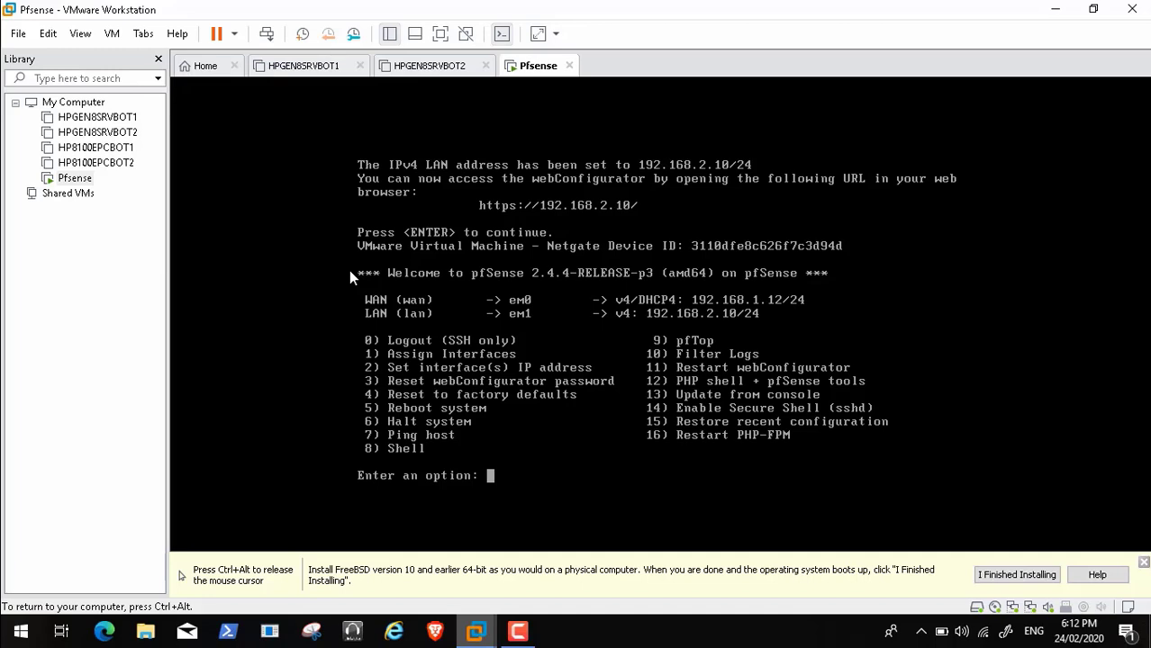
mouse_move(36, 619)
key("ctrl+alt")
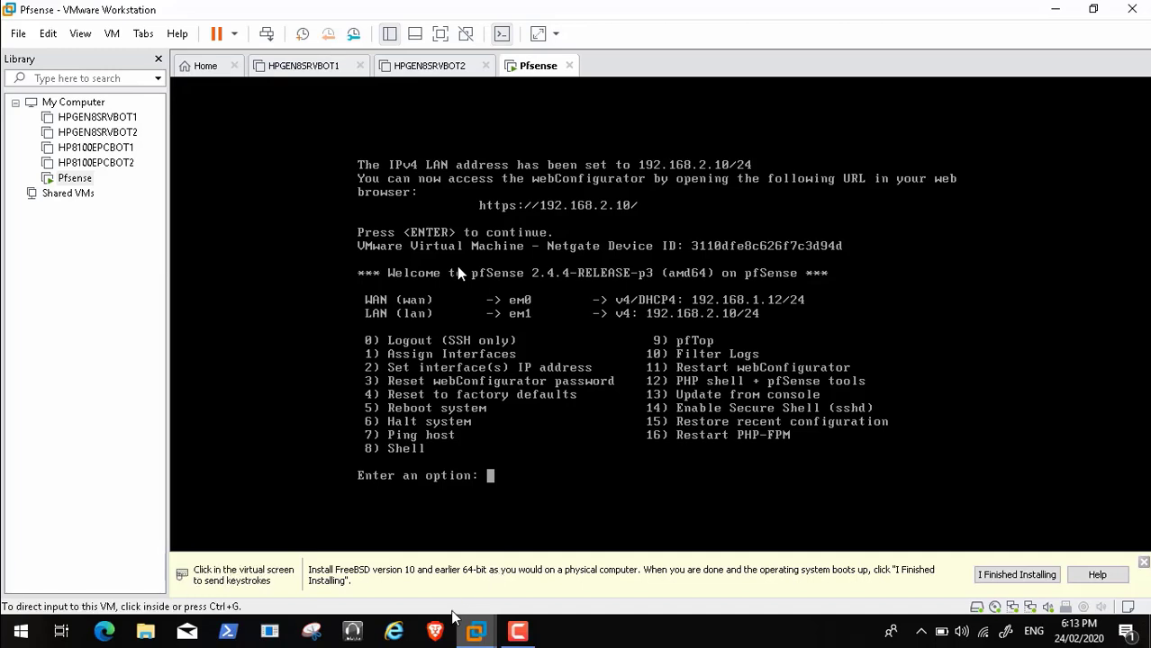
Open the browser to pfSense at 192.168.2.10 and bypass the certificate warning
left_click(436, 637)
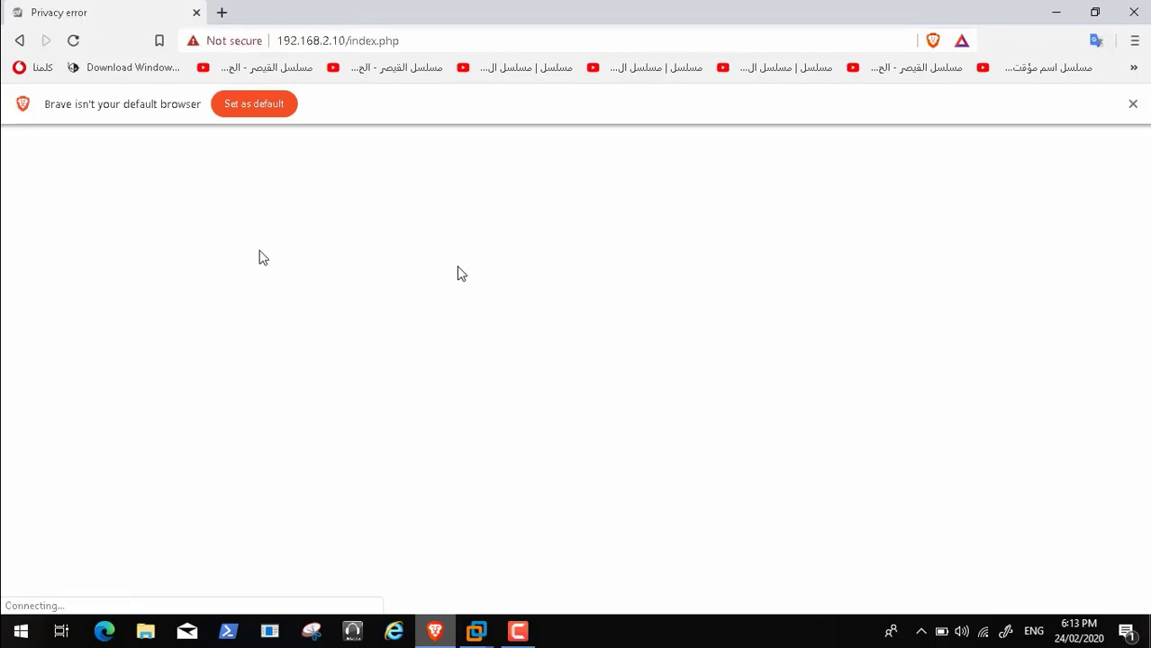
left_click(374, 456)
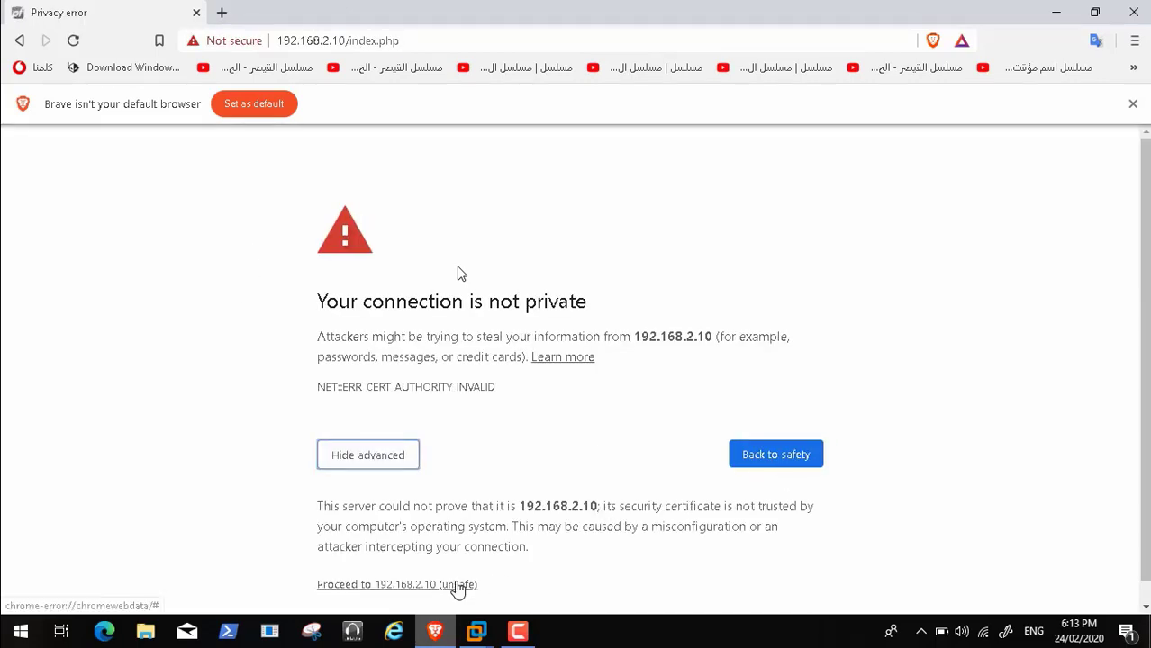
left_click(458, 585)
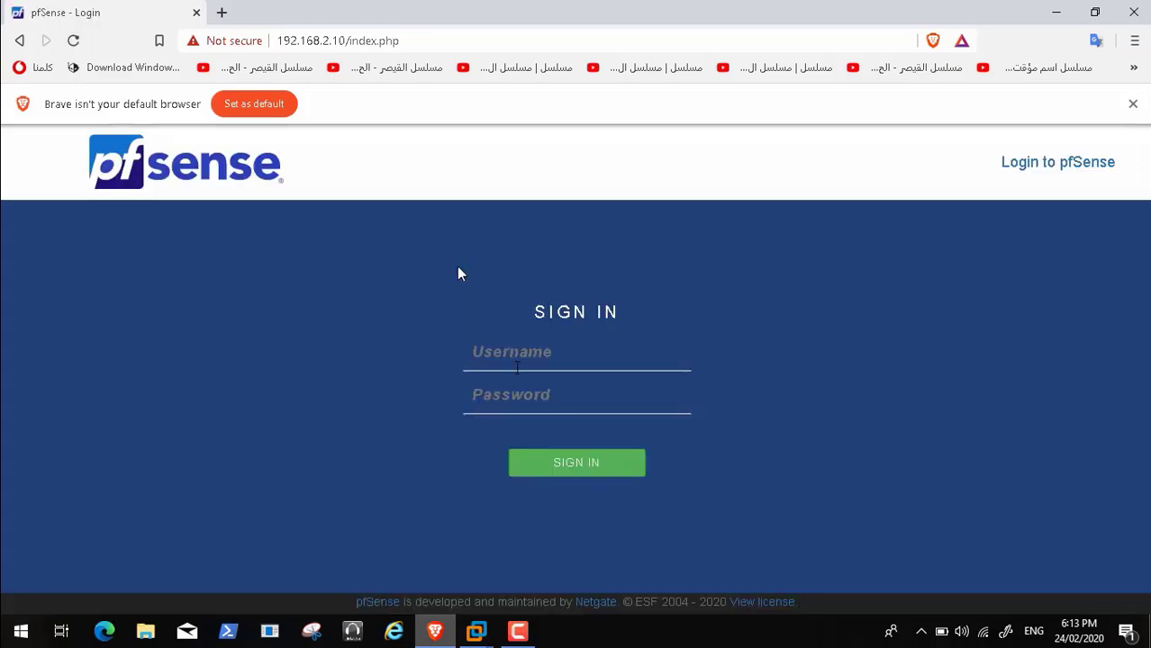
Log in to the webConfigurator as admin with the default password
type("admin")
key("Tab")
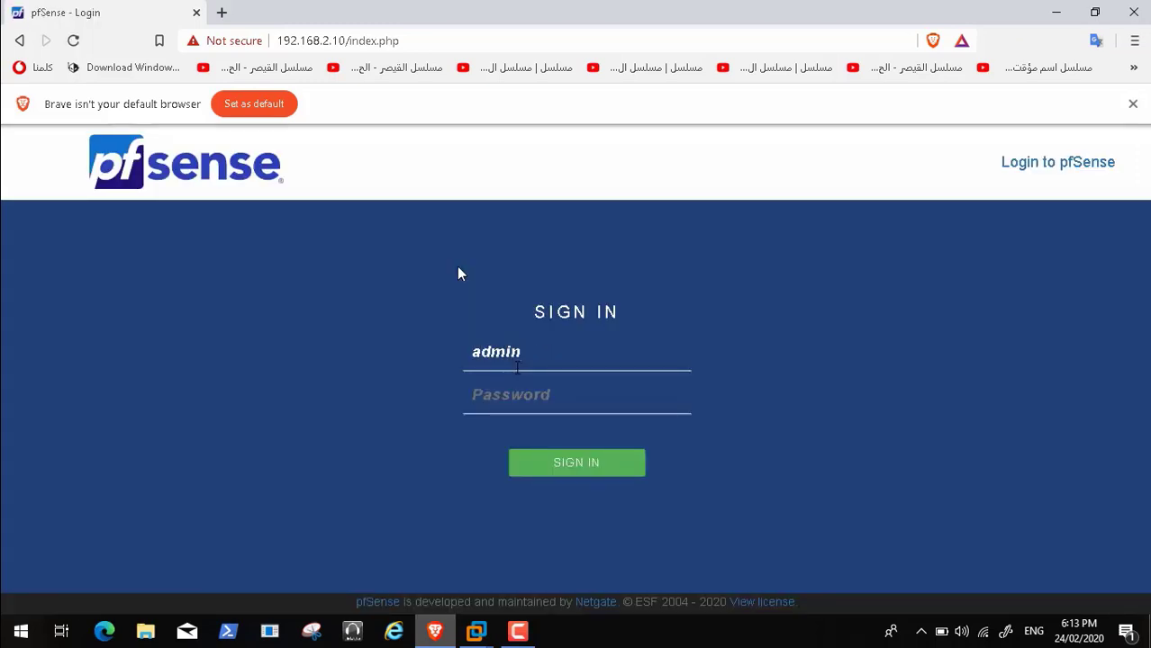
type("pfsense")
key("Return")
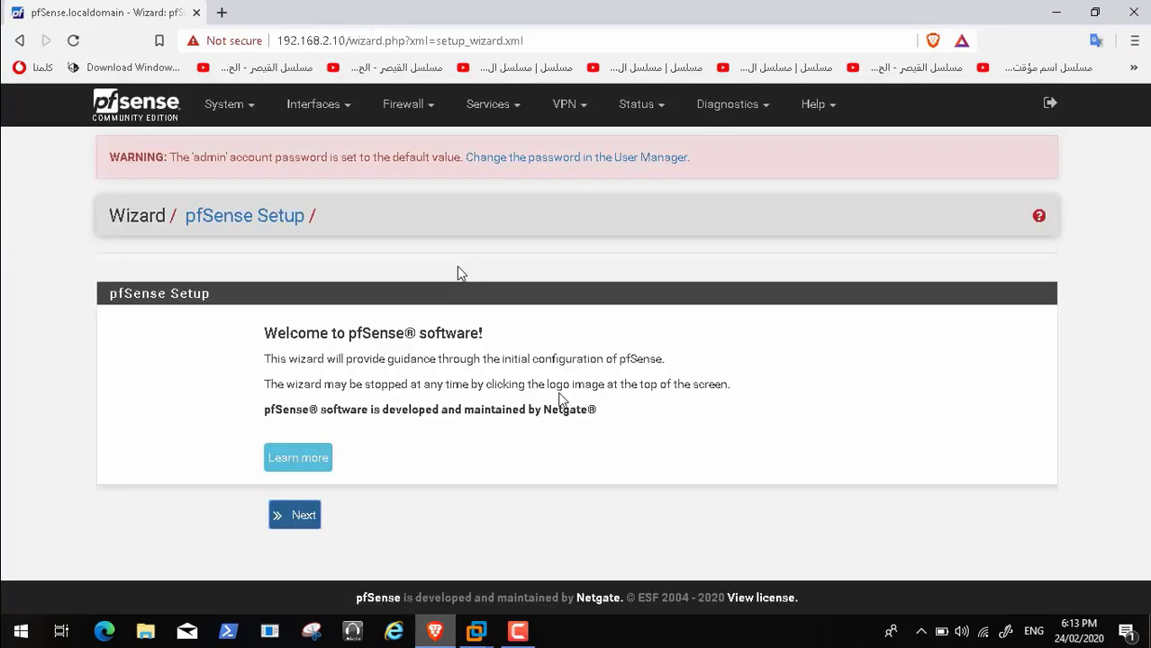
Start the setup wizard and set hostname Pfsense and domain Transformers.Local
left_click(298, 520)
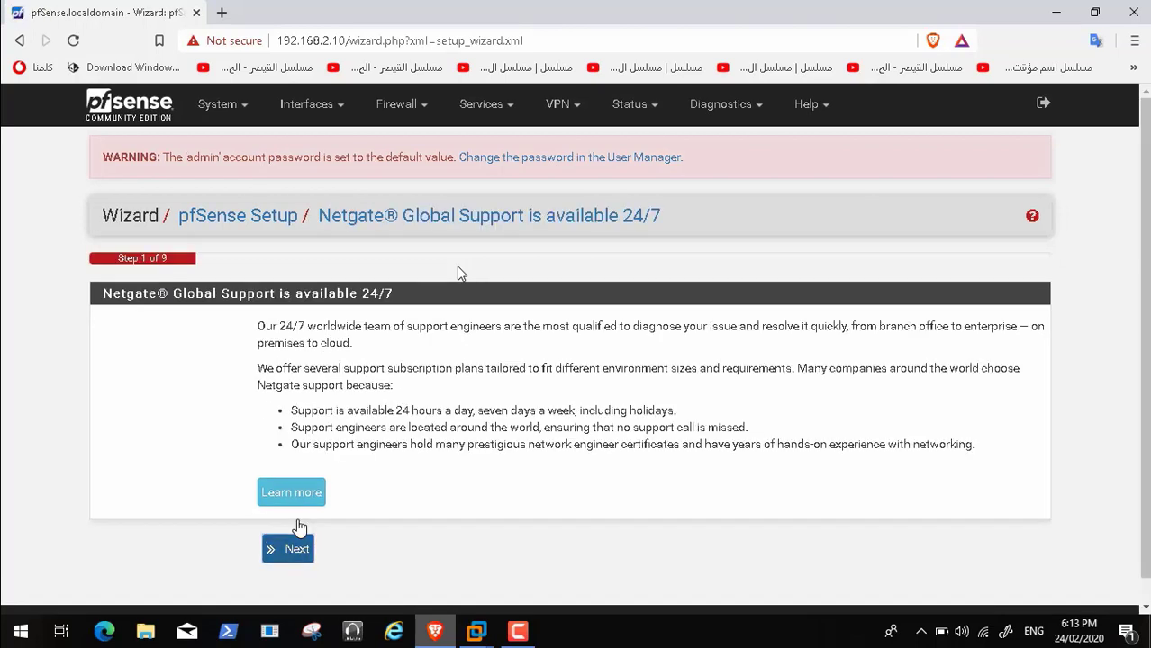
left_click(294, 551)
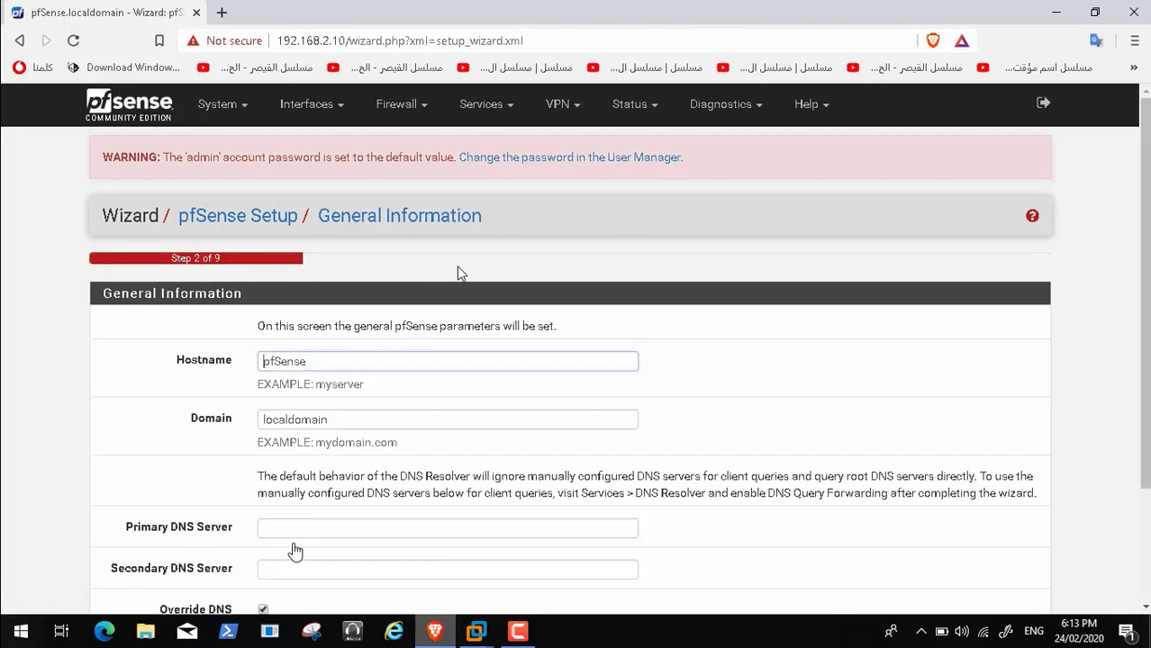
left_click(349, 426)
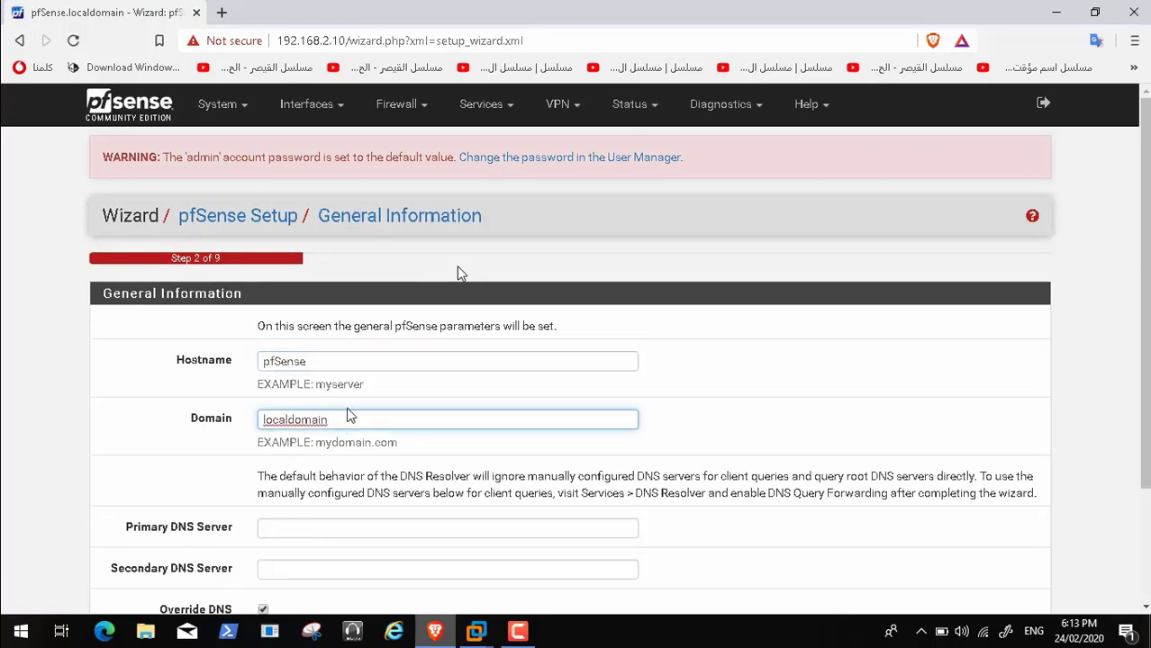
key("BackSpace")
key("BackSpace")
key("BackSpace")
key("BackSpace")
key("BackSpace")
key("BackSpace")
key("BackSpace")
key("BackSpace")
key("BackSpace")
key("BackSpace")
key("BackSpace")
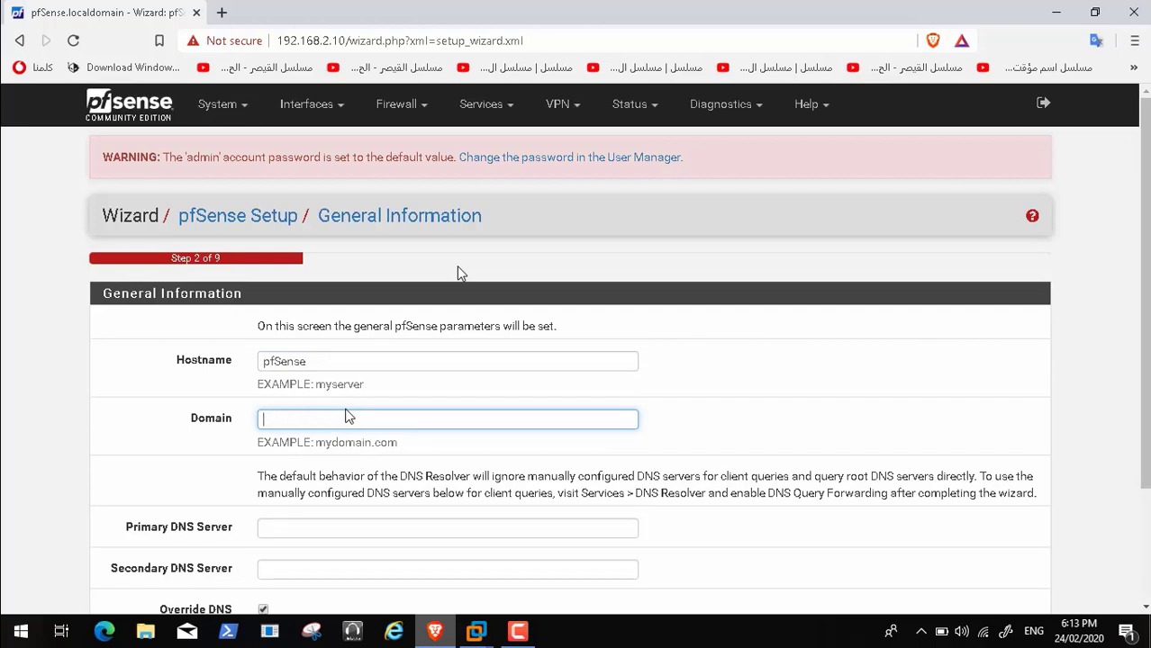
type("Transformers.Local")
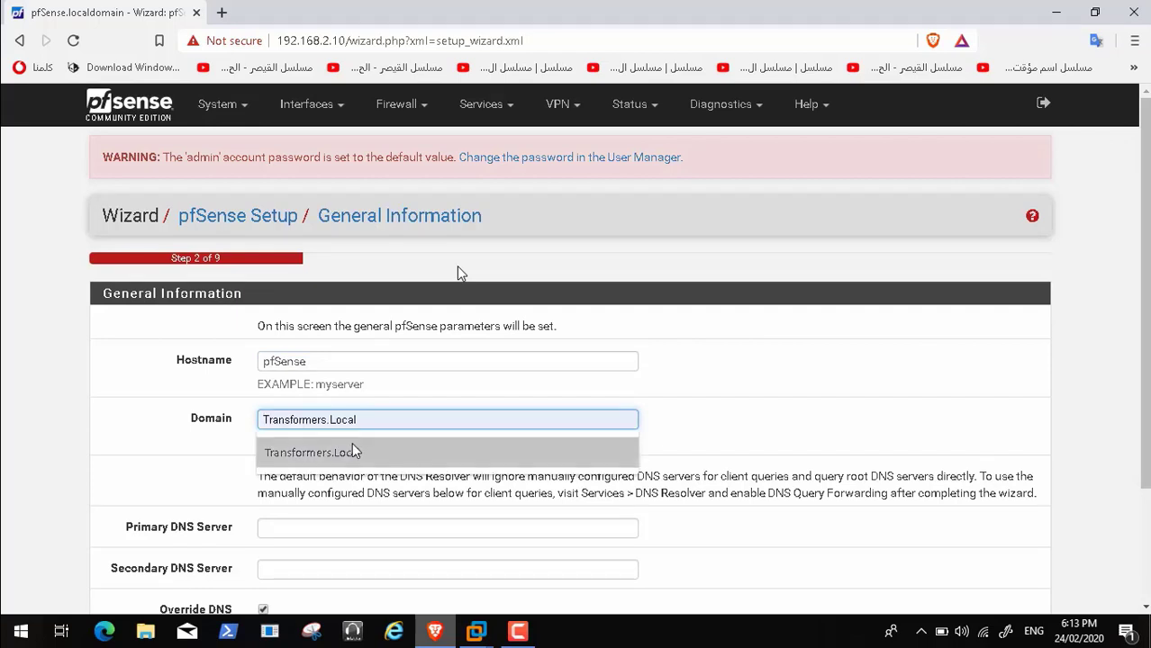
left_click(352, 453)
left_click(337, 365)
key("BackSpace")
key("BackSpace")
key("BackSpace")
key("BackSpace")
key("BackSpace")
key("BackSpace")
key("BackSpace")
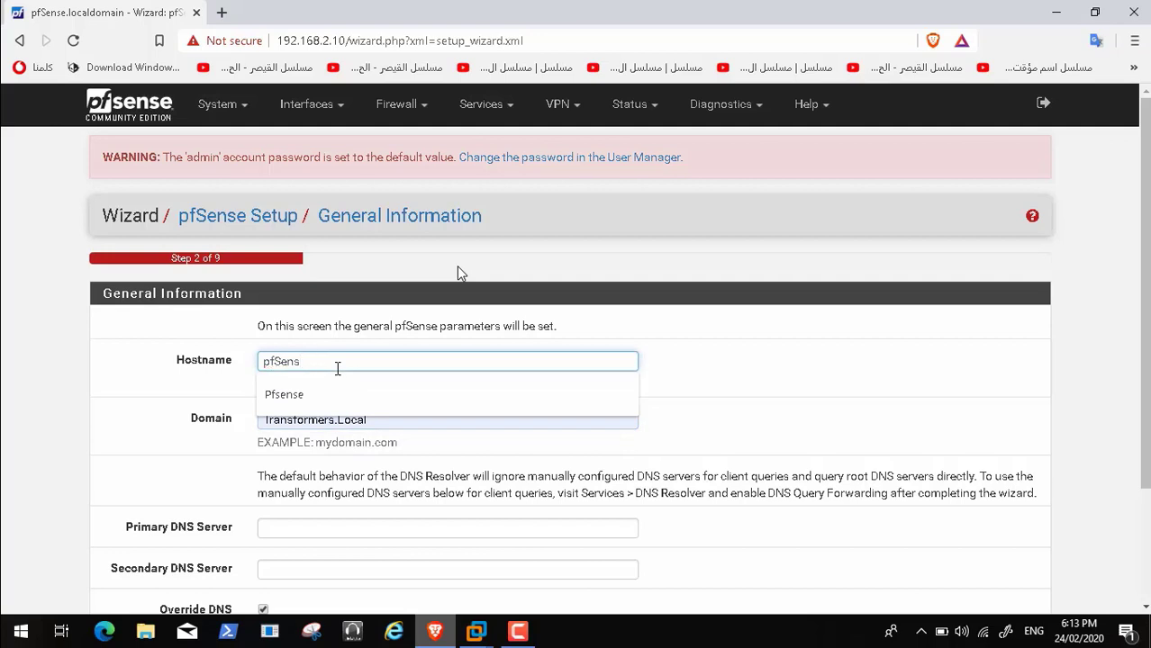
type("Pfs")
left_click(338, 394)
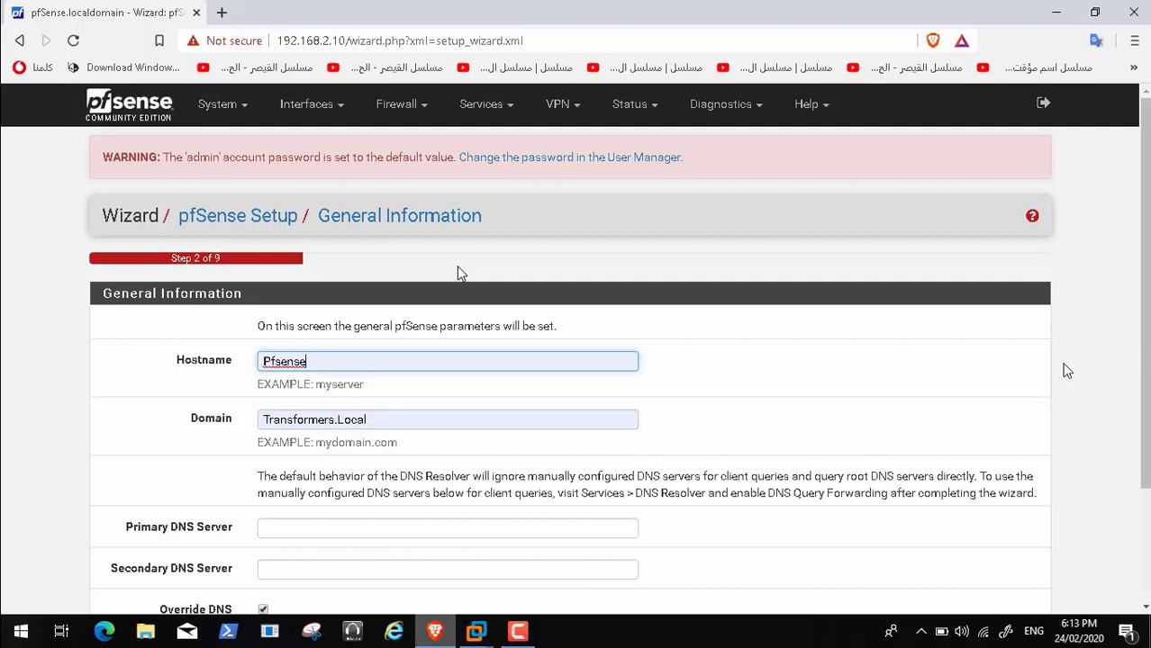
Set primary DNS server 8.8.8.8 and secondary DNS server 8.8.4.4
left_click(444, 529)
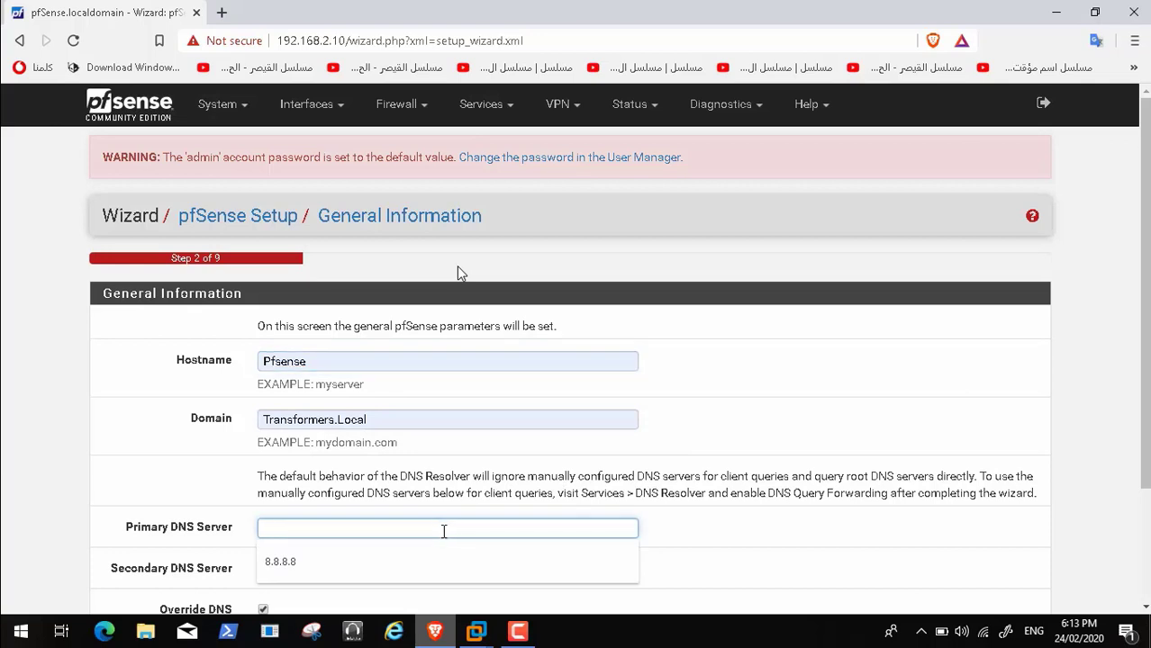
left_click(441, 565)
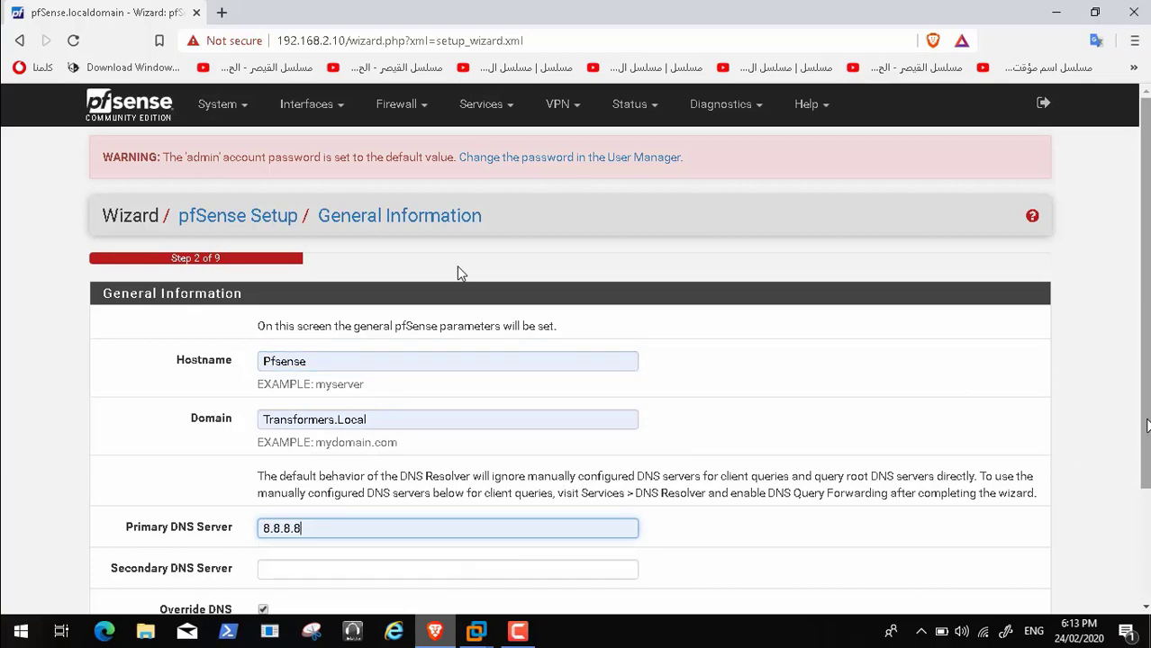
scroll(1143, 426, "down", 2)
left_click(411, 415)
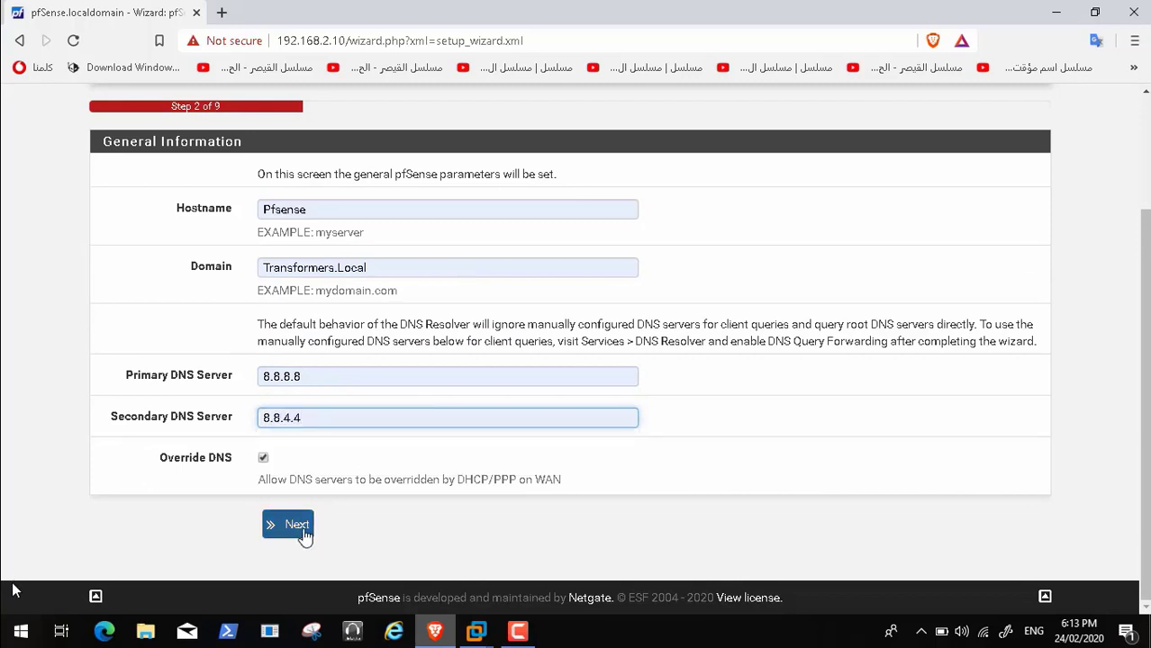
Pause and resume the tutorial video several times
left_click(40, 613)
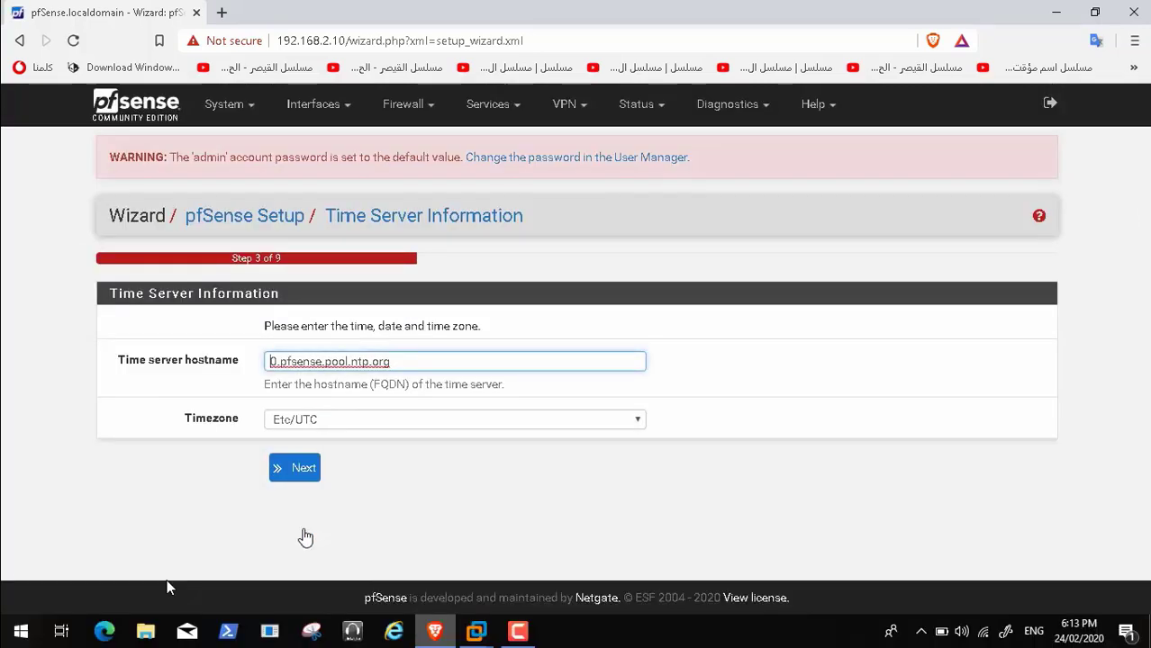
left_click(217, 595)
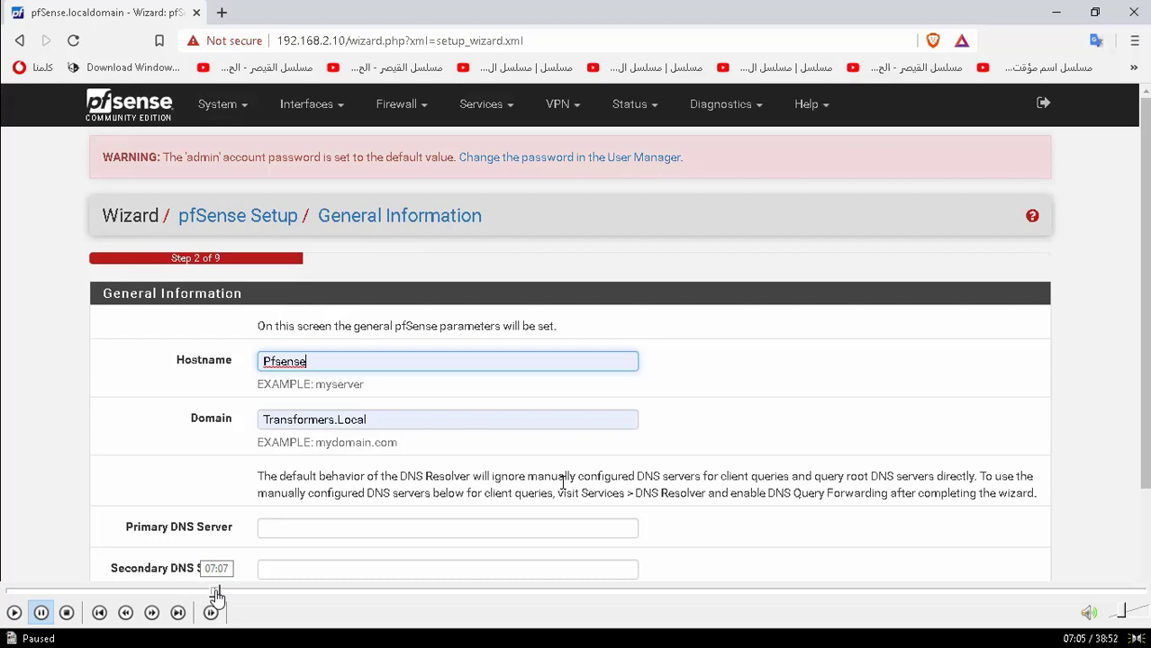
left_click(15, 615)
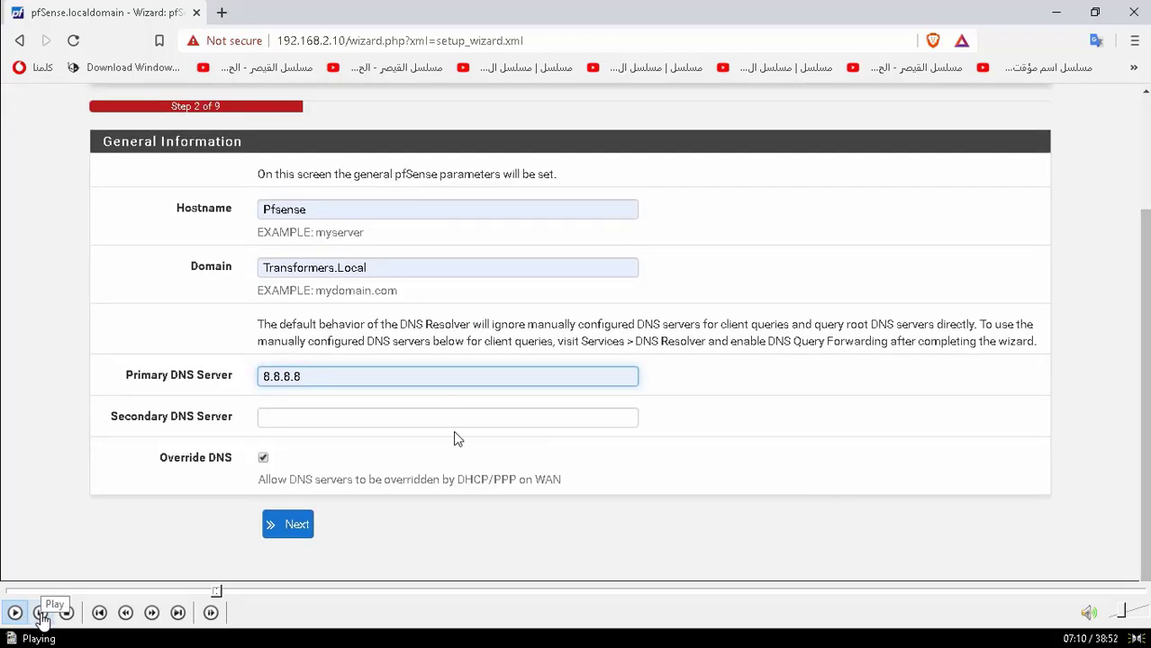
left_click(40, 613)
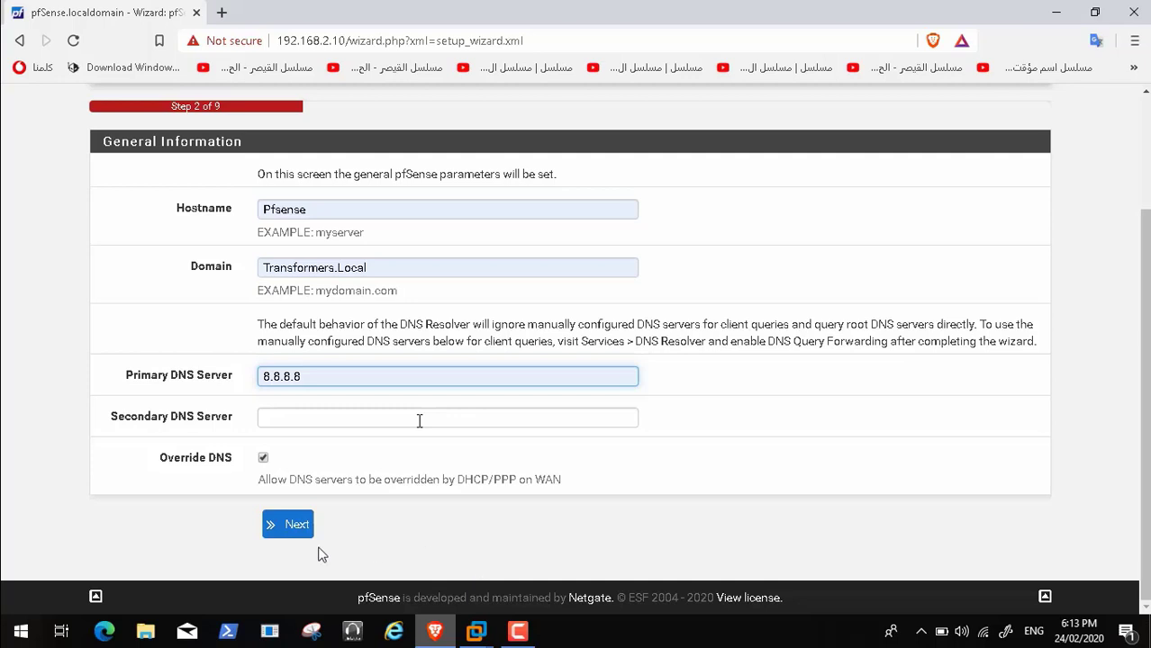
left_click(42, 613)
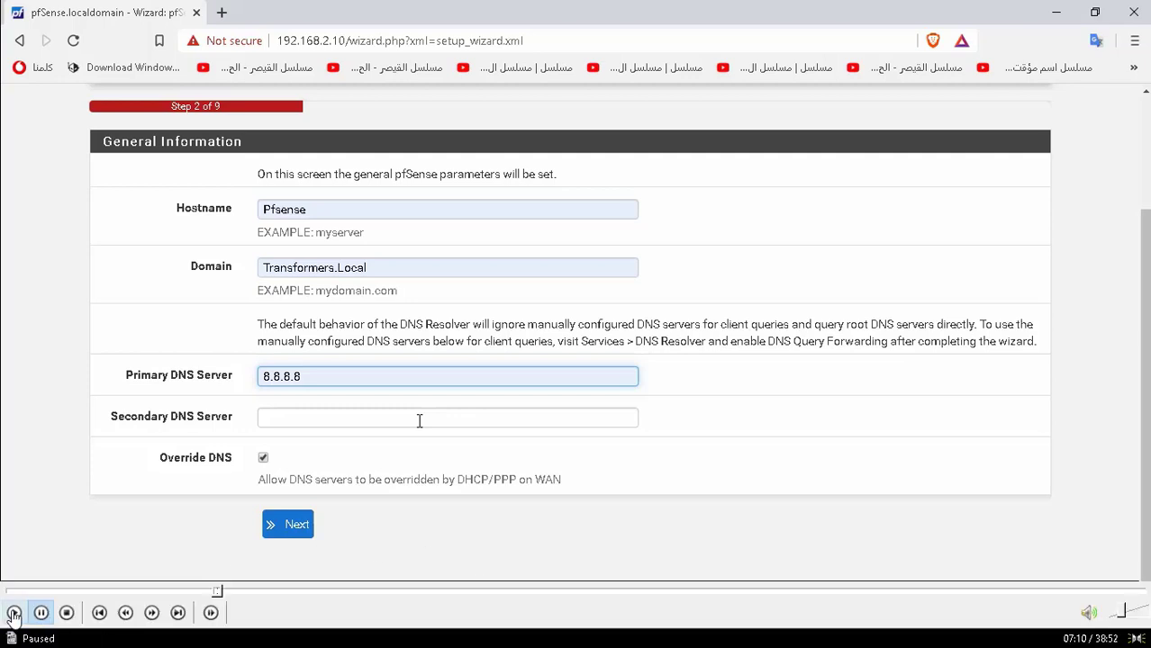
left_click(42, 613)
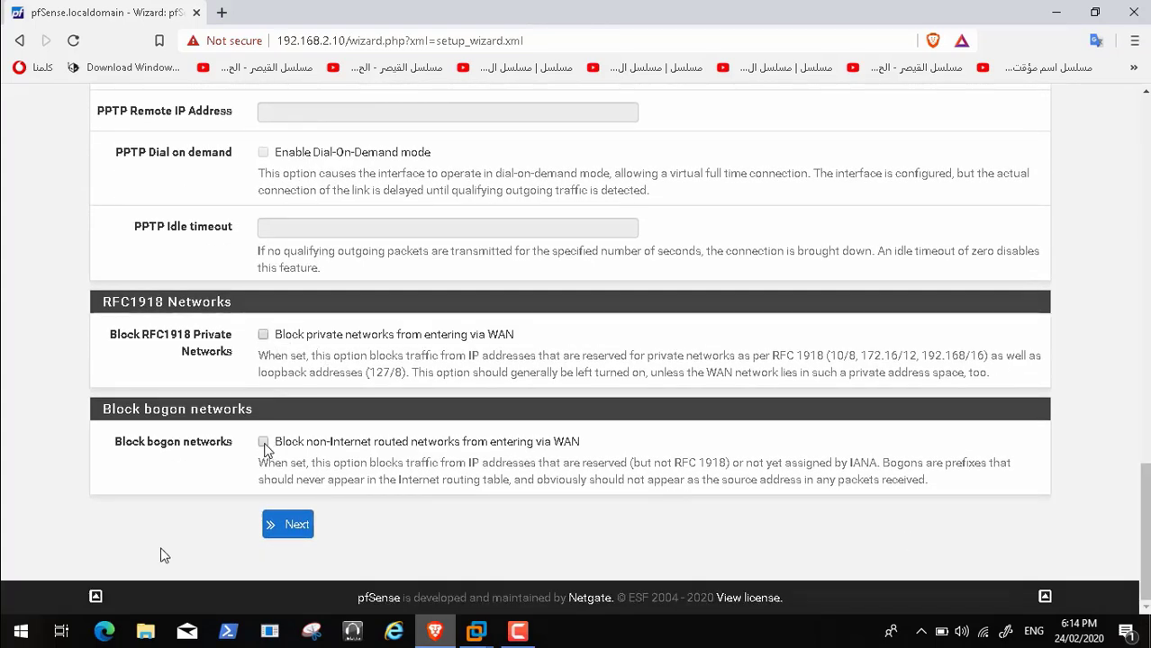
Pause the tutorial video, then resume playback
key("space")
key("space")
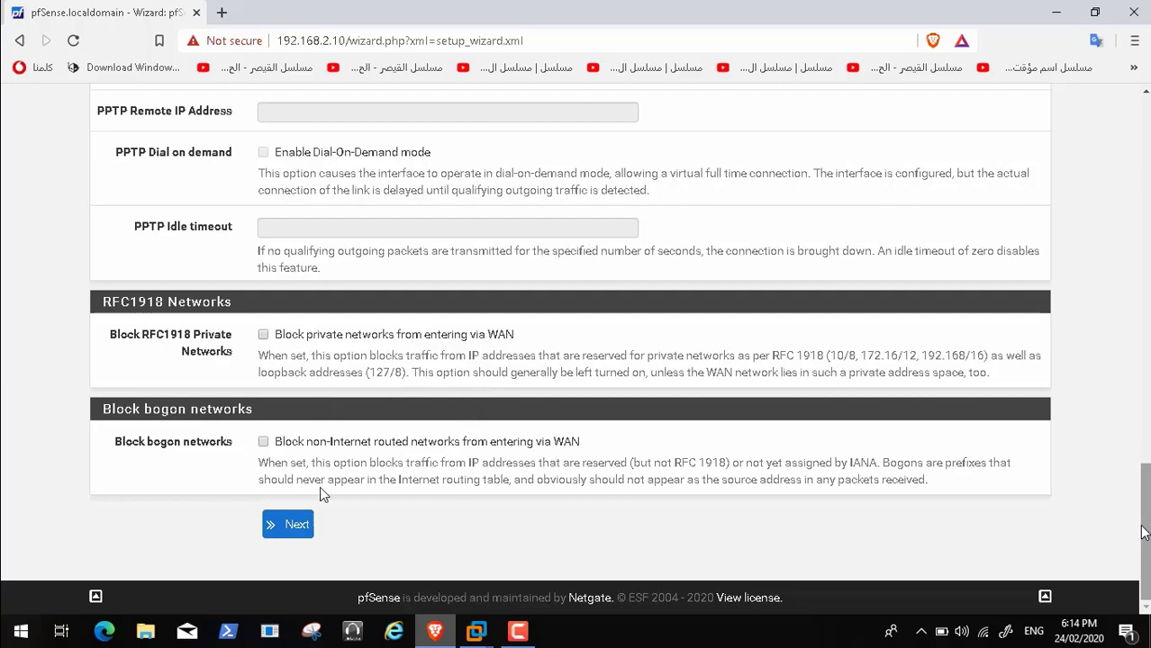
mouse_move(125, 619)
left_click(14, 614)
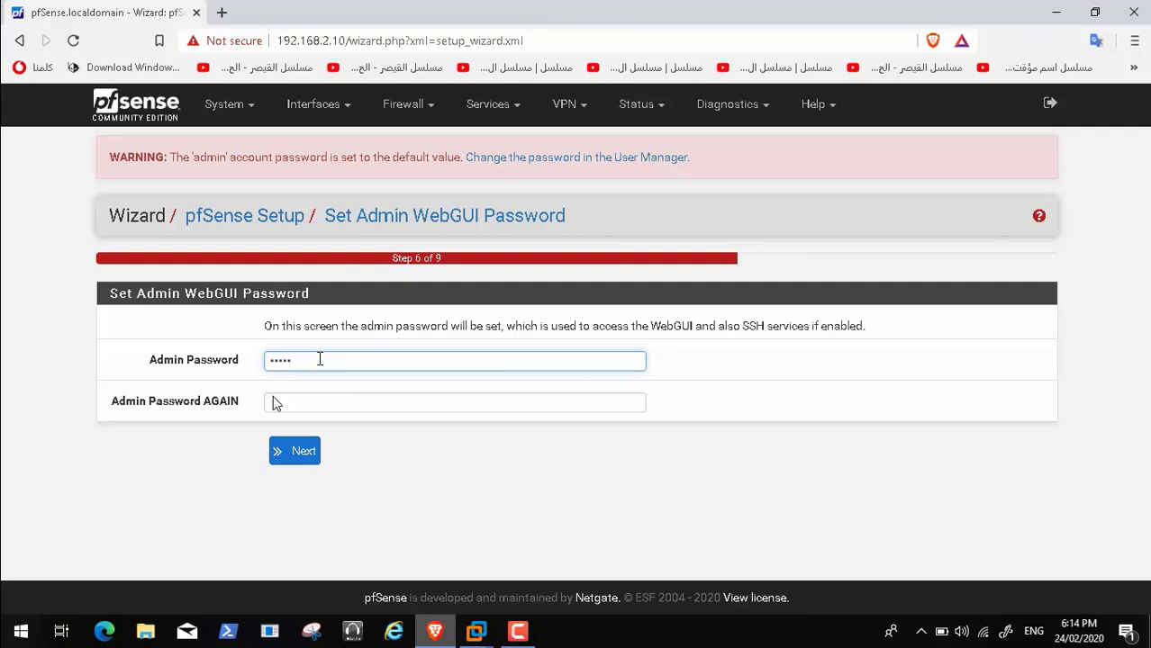
Enter and confirm a new admin WebGUI password, then reload pfSense with the new settings
type("••••")
key("Tab")
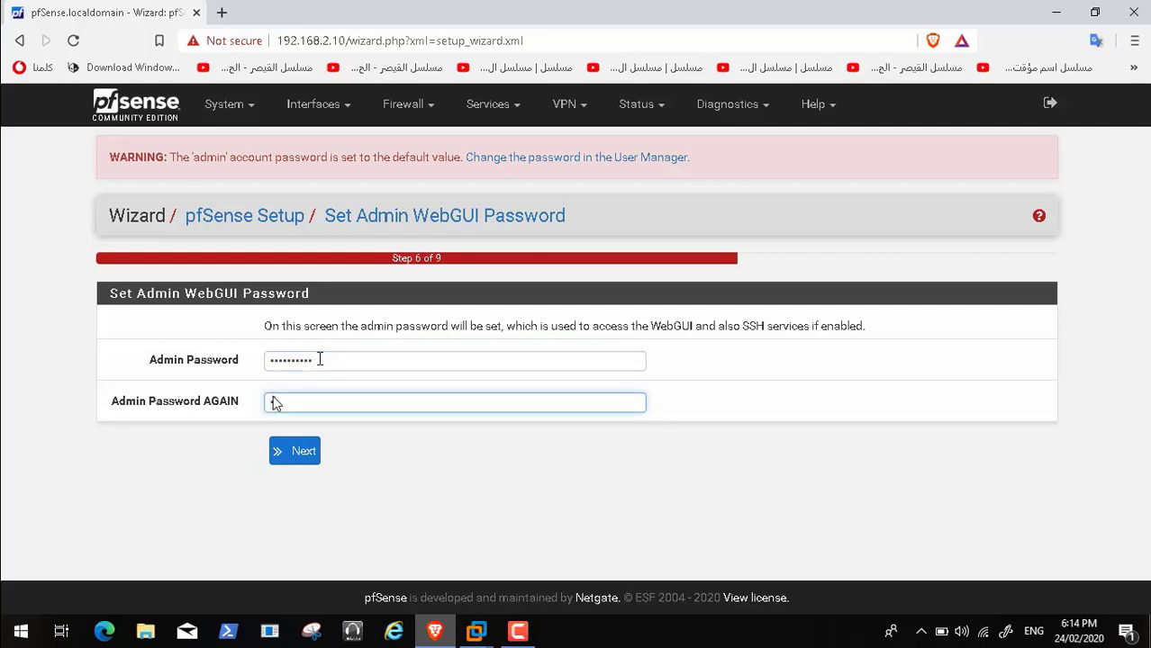
type("••••••••••")
left_click(304, 453)
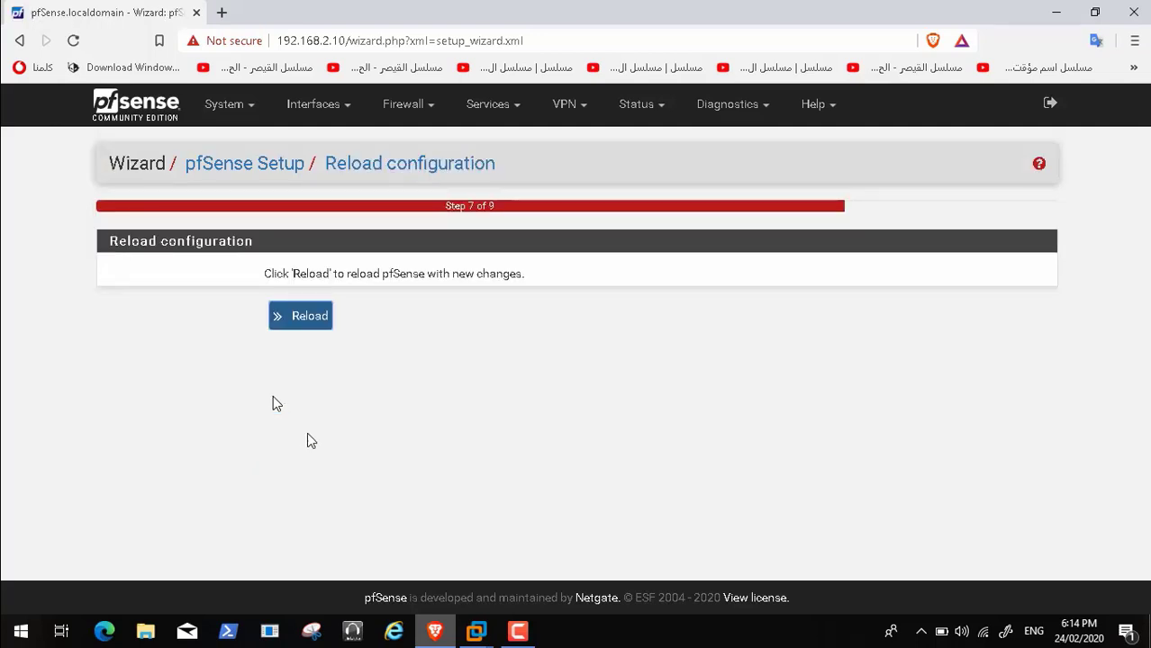
left_click(312, 319)
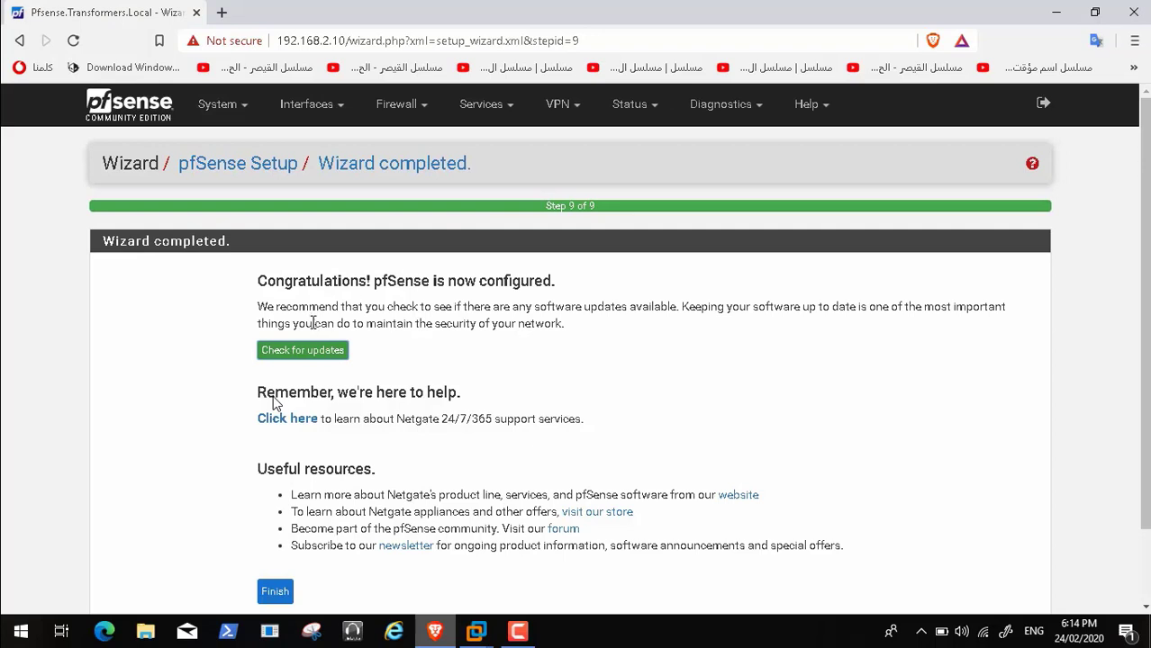
Check for pfSense software updates from the Wizard completed page
left_click(312, 353)
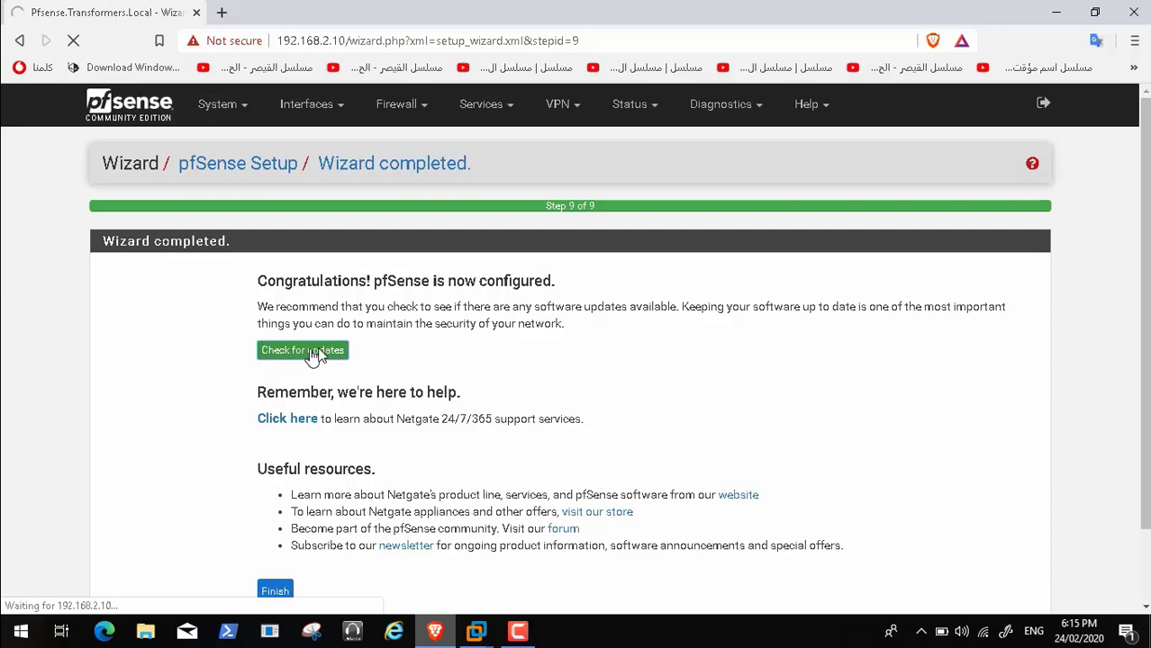
mouse_move(262, 645)
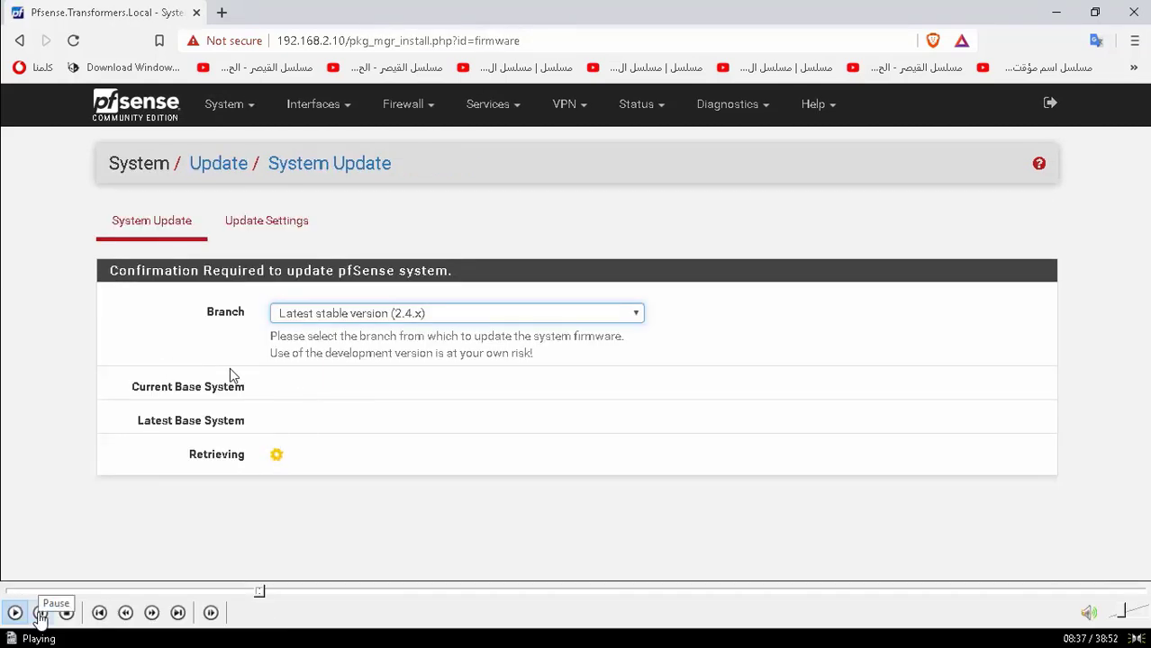
Pause the tutorial video, then resume and skip ahead to the update result
left_click(40, 613)
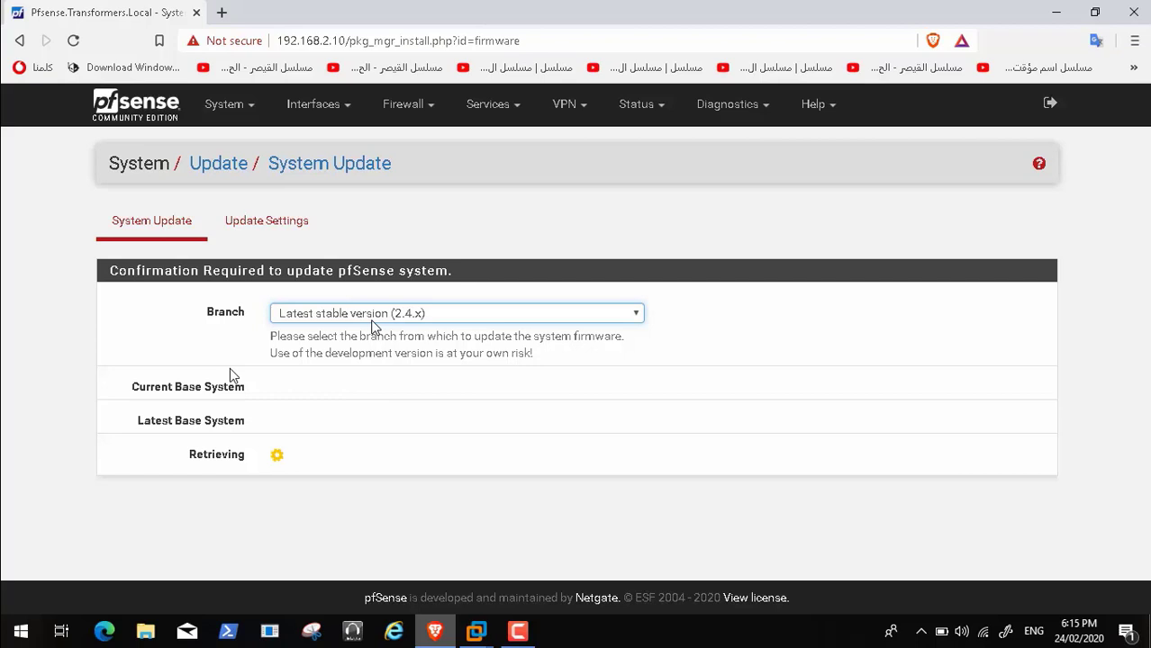
mouse_move(326, 626)
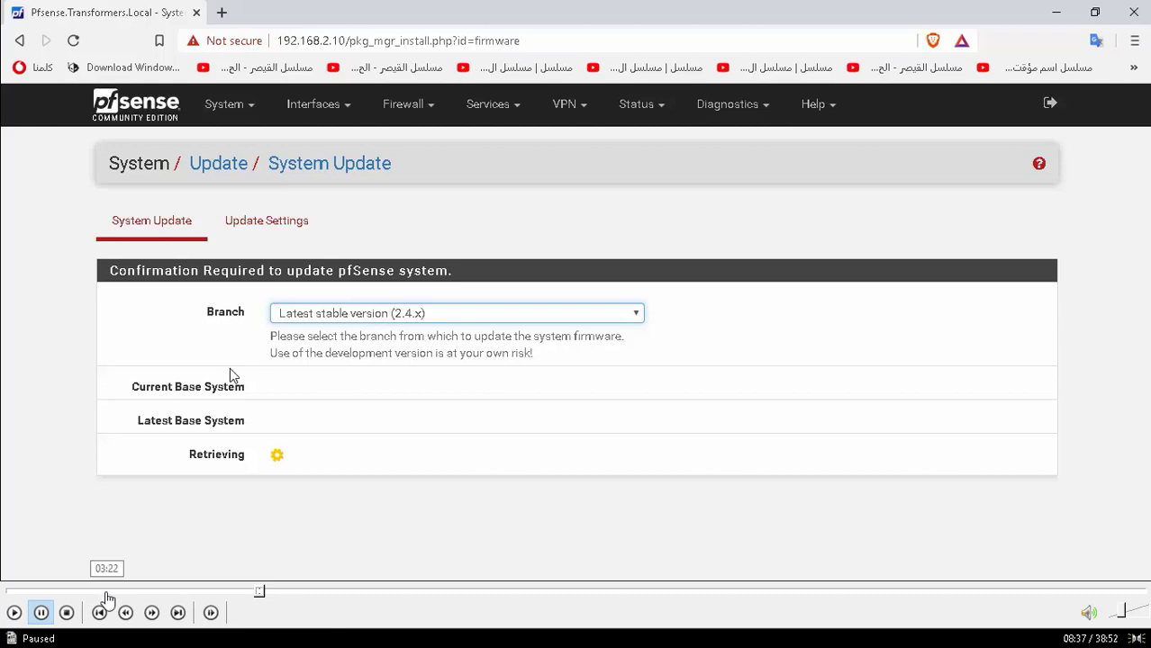
left_click(14, 612)
mouse_move(259, 598)
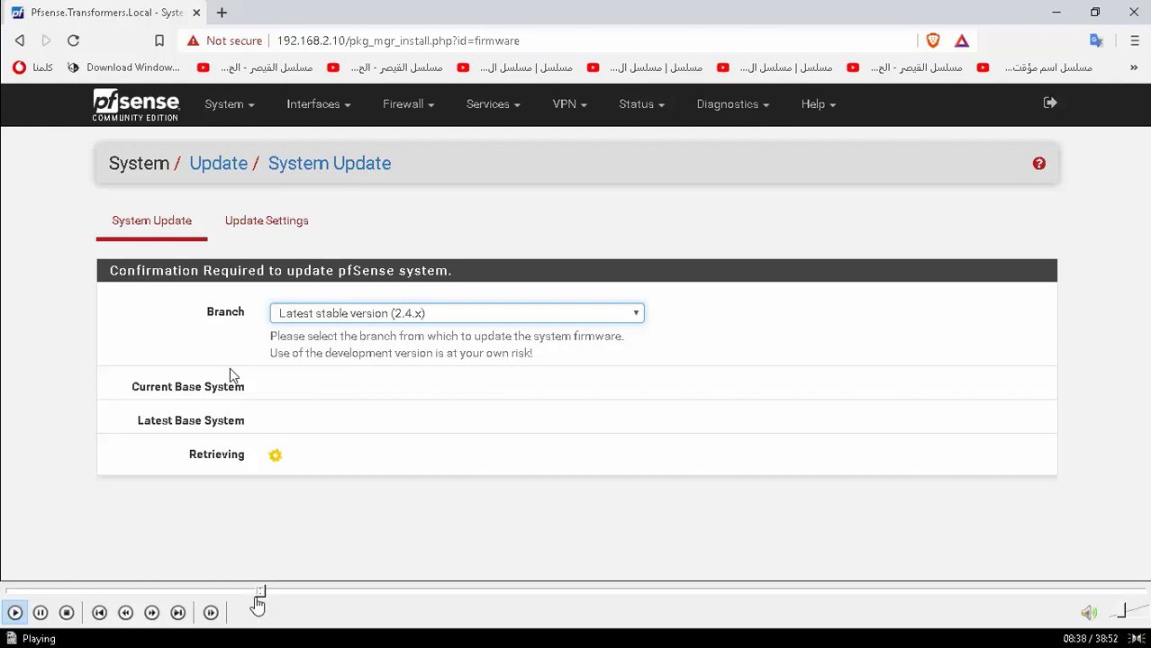
left_click(274, 594)
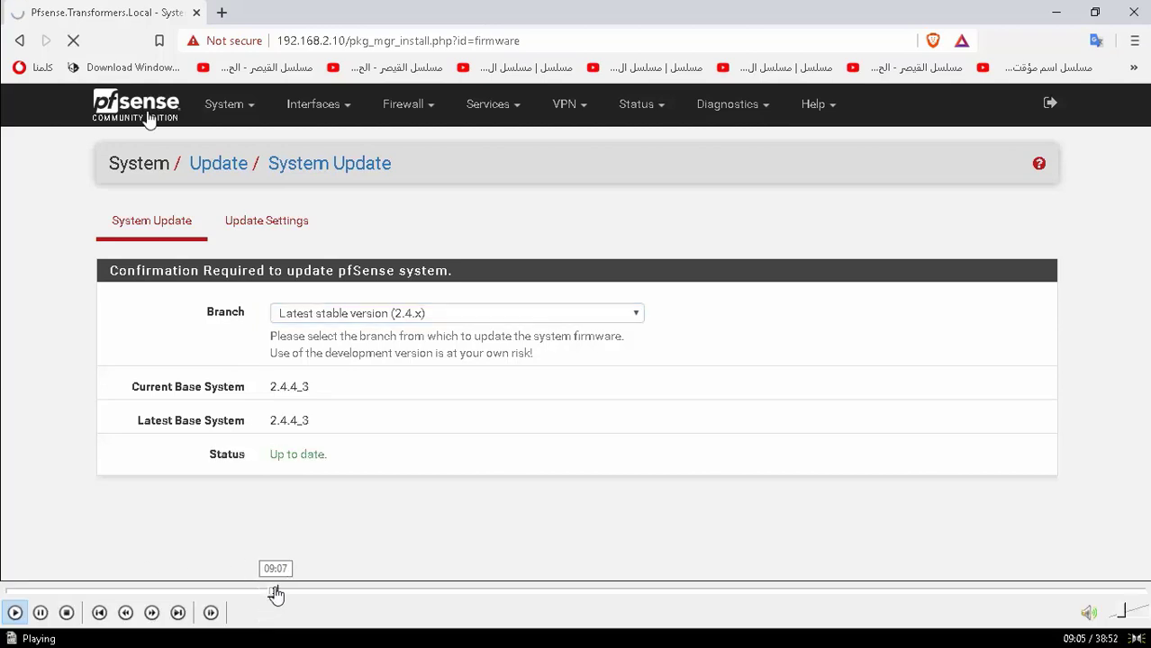
Scrub the tutorial video between the update, dashboard and gateways sections
left_click(292, 594)
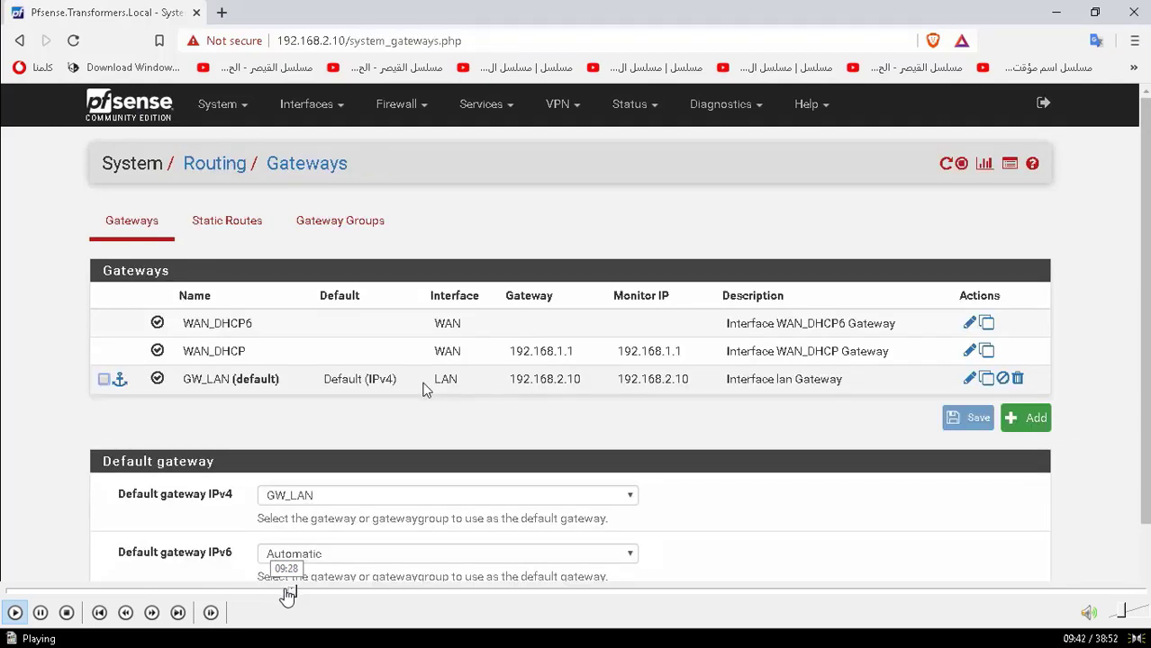
left_click(289, 594)
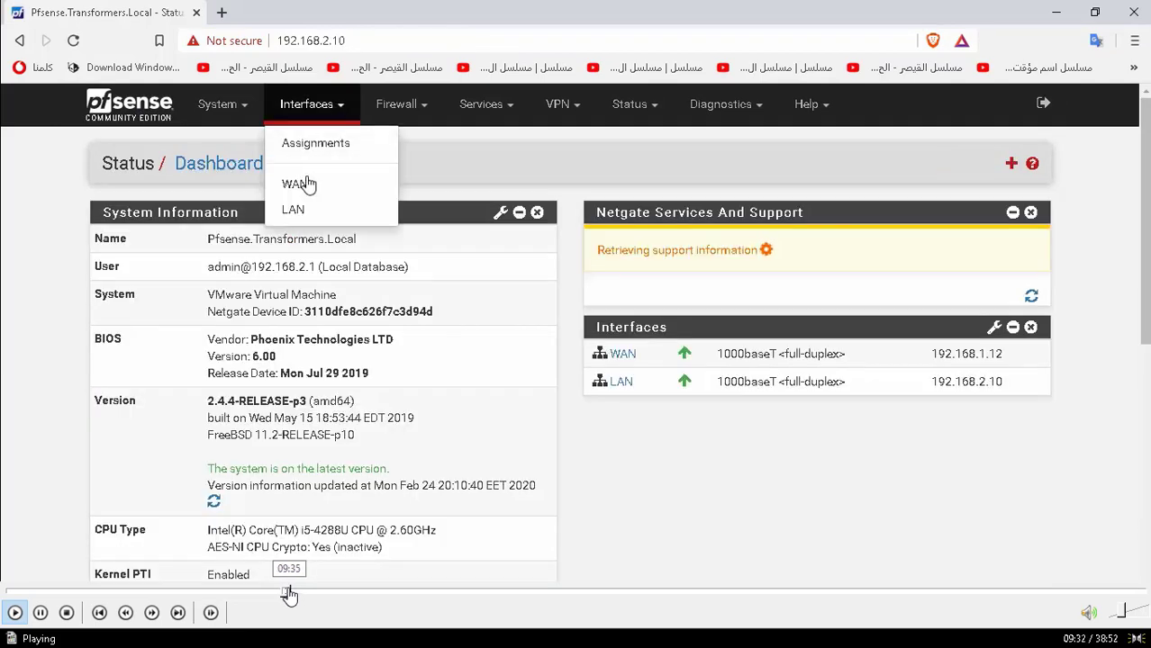
left_click(289, 592)
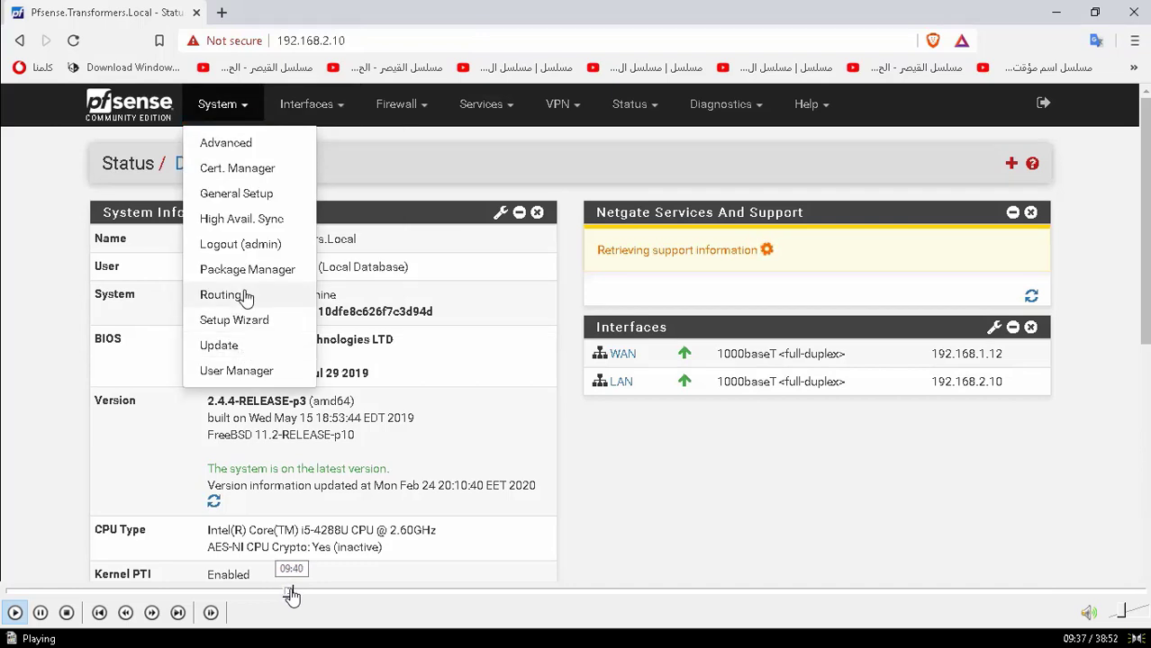
left_click(294, 594)
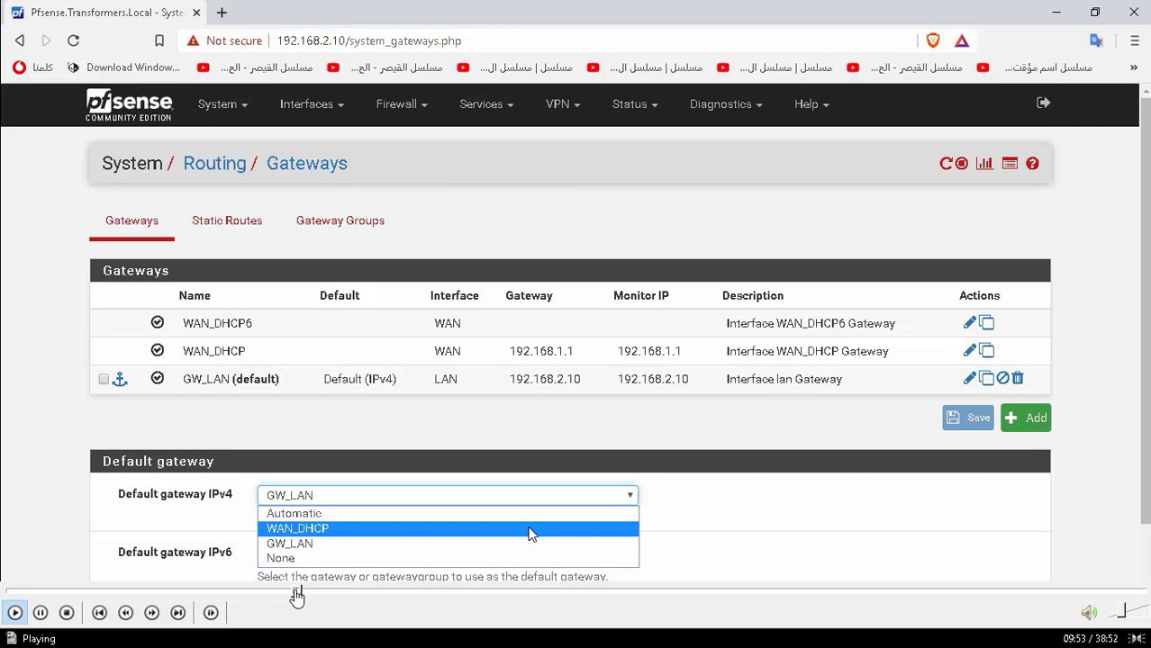
left_click(289, 594)
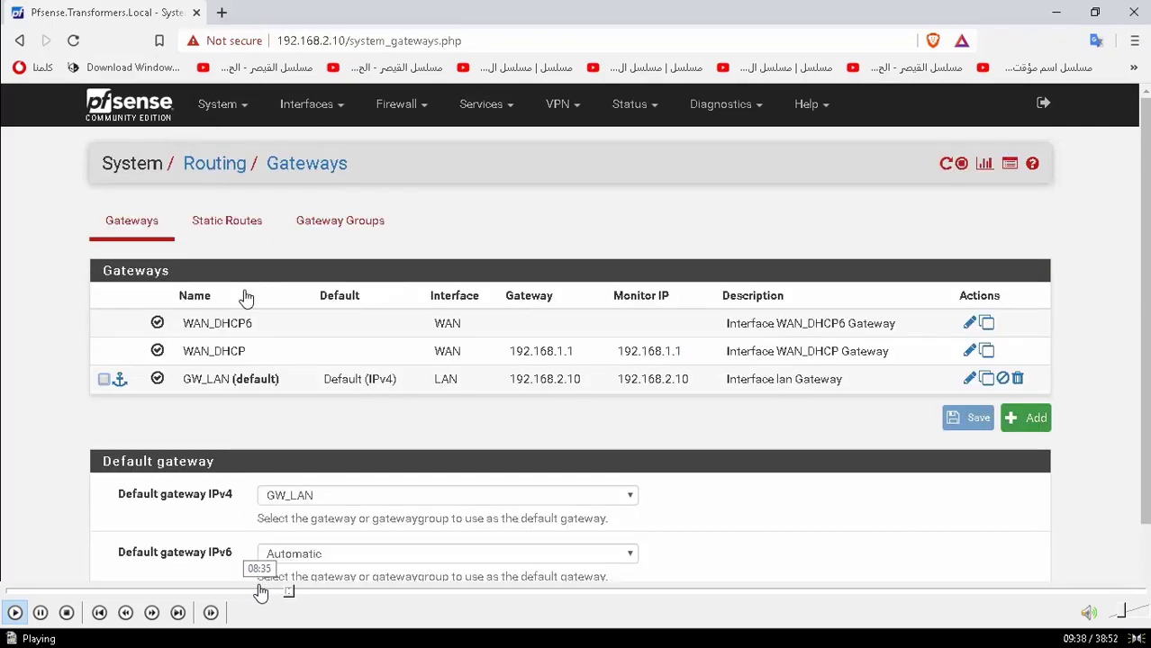
left_click(283, 594)
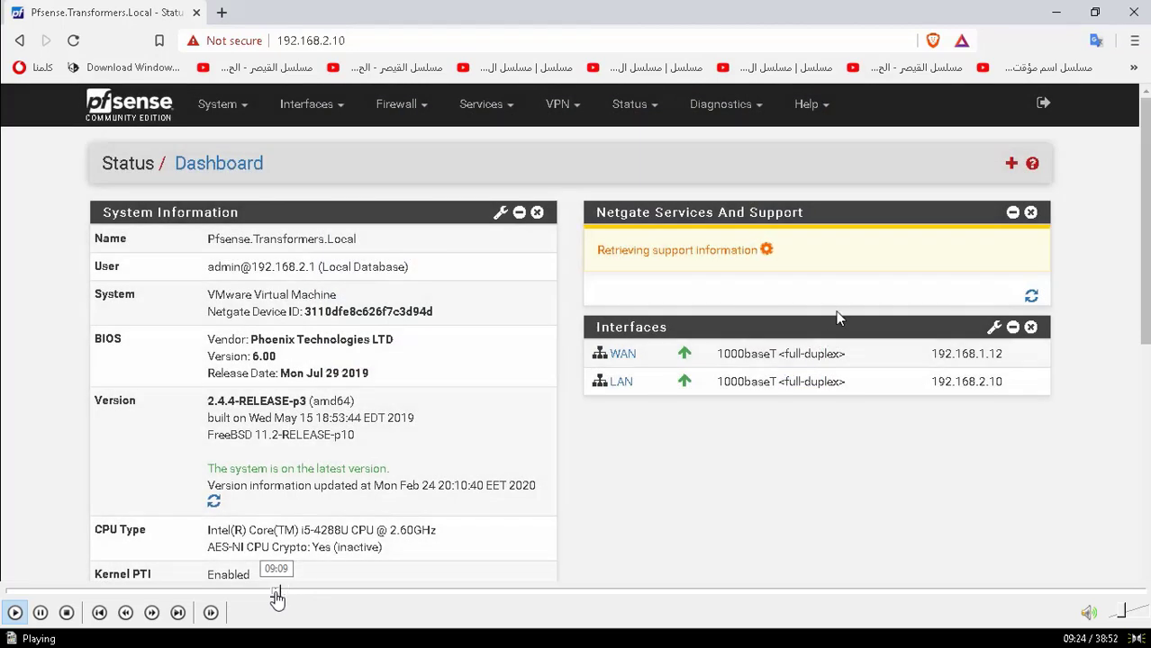
left_click(278, 595)
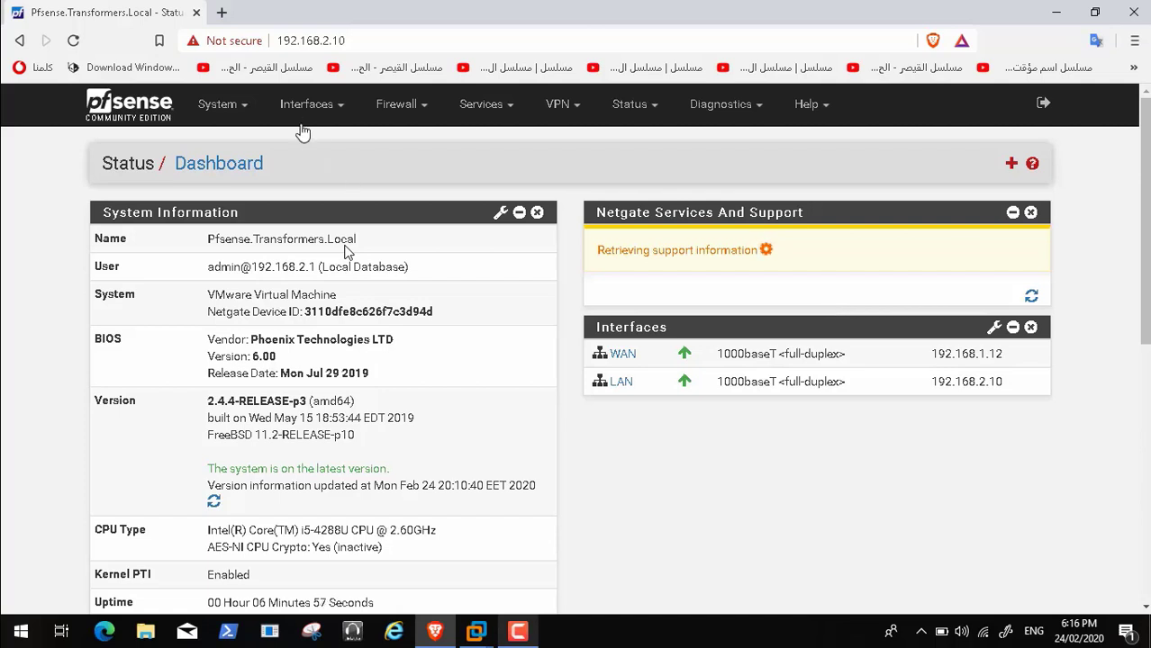
Go to System > Routing to show the Gateways page
left_click(337, 105)
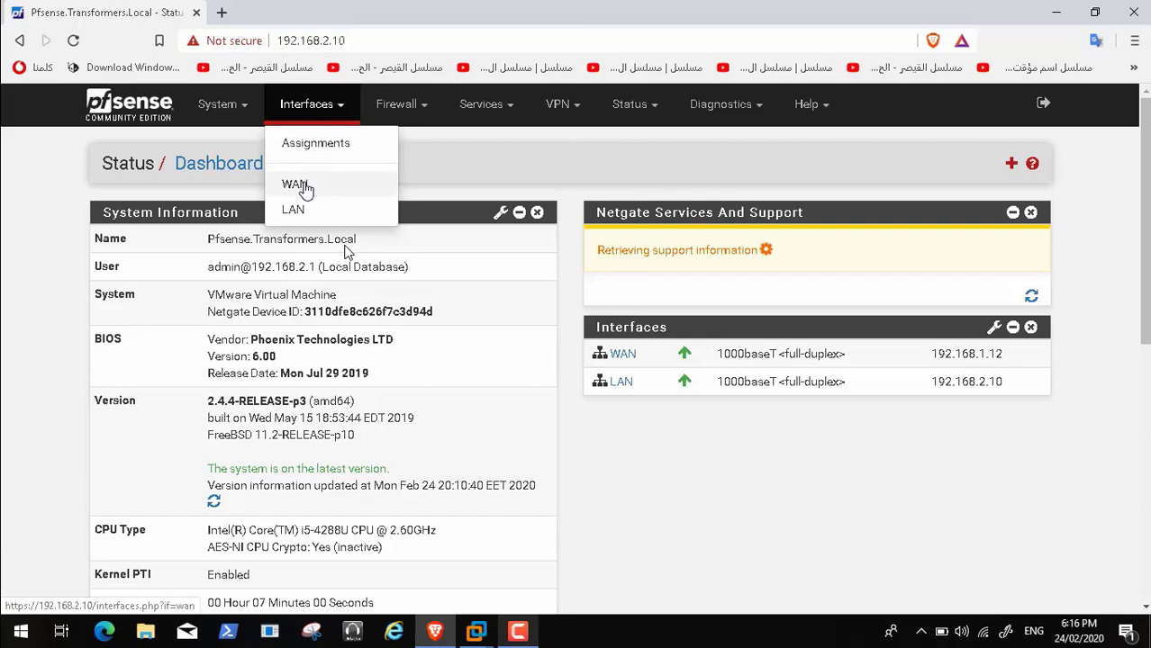
left_click(236, 110)
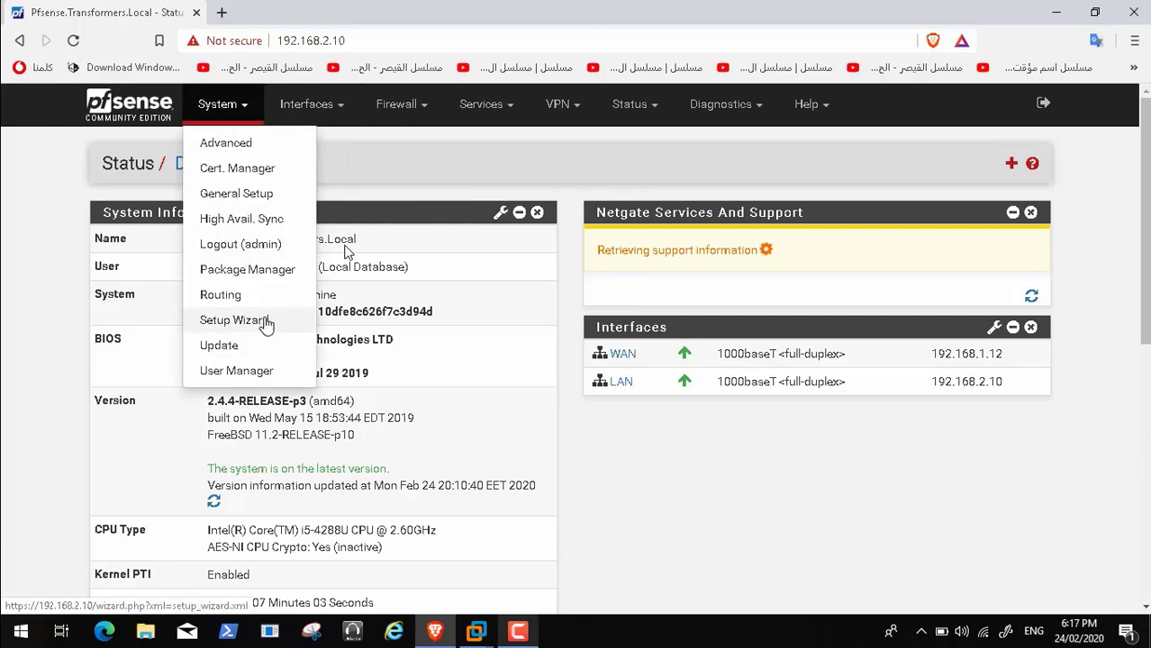
left_click(225, 296)
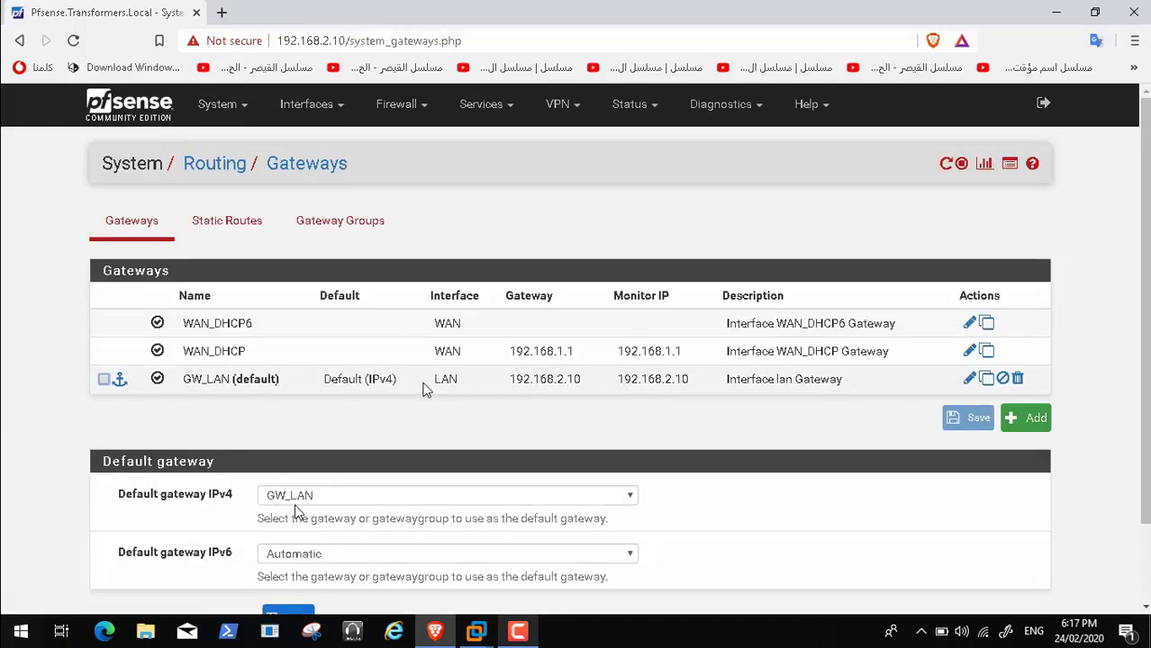
Pause the tutorial video, then resume playback
mouse_move(41, 640)
left_click(39, 612)
mouse_move(32, 645)
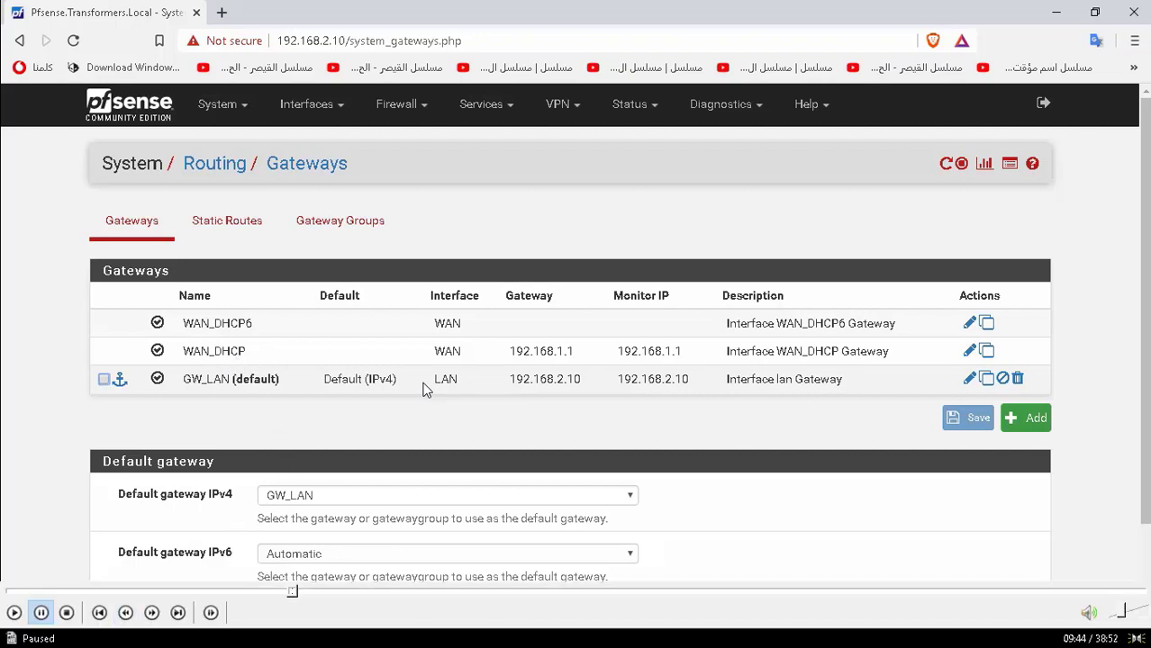
left_click(16, 613)
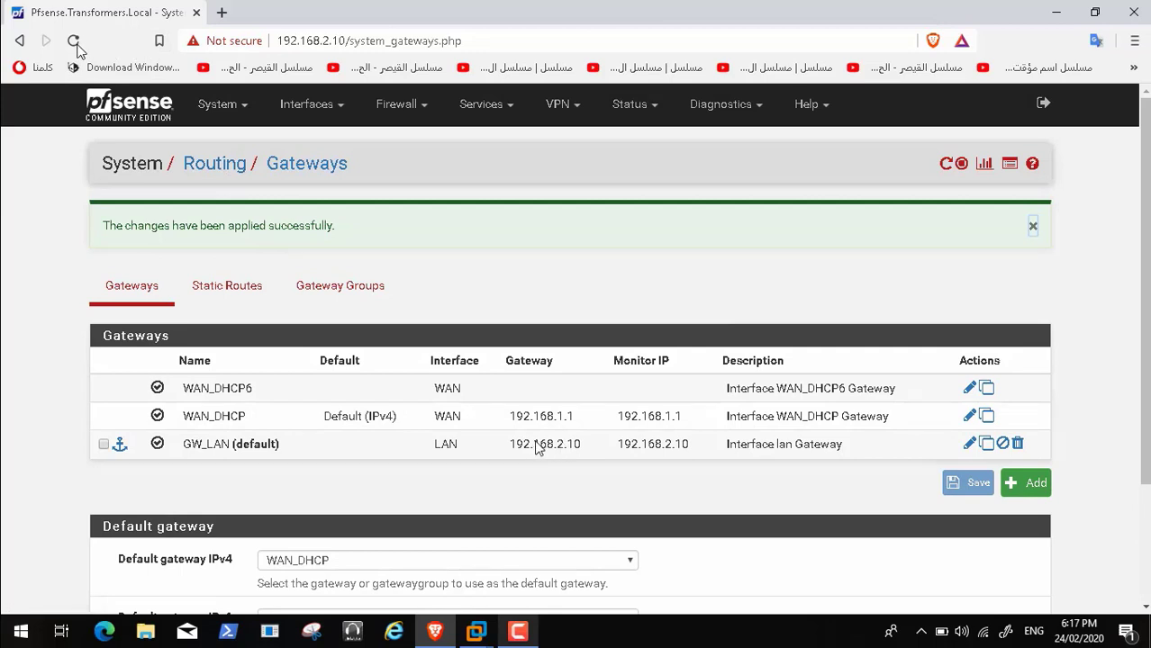
mouse_move(14, 589)
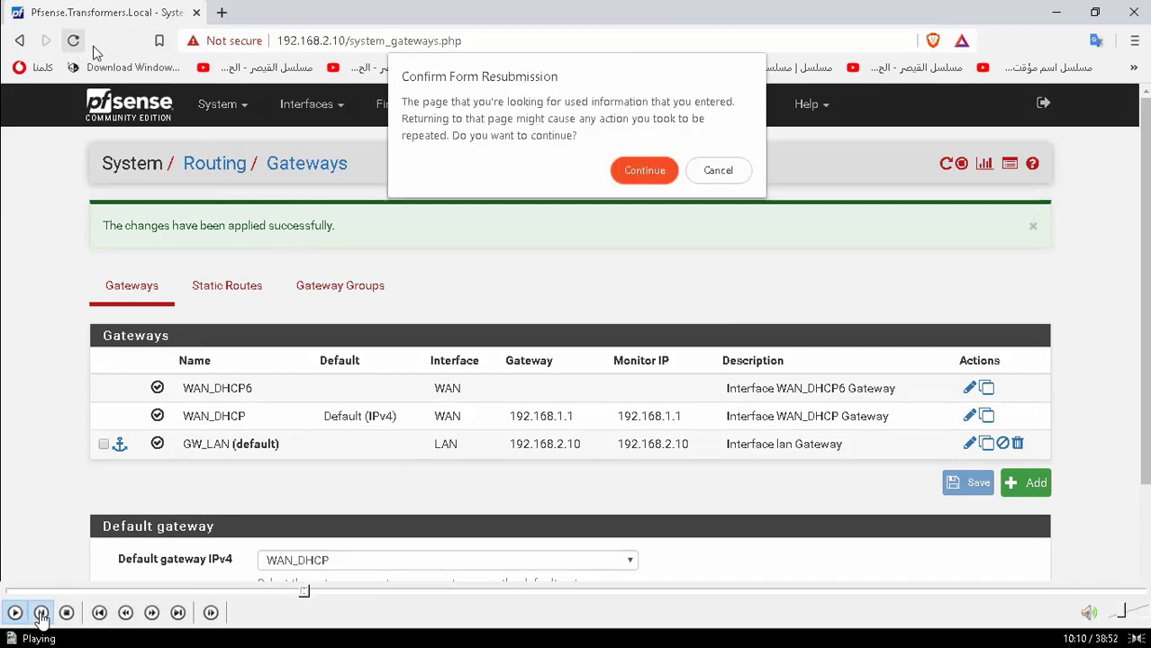
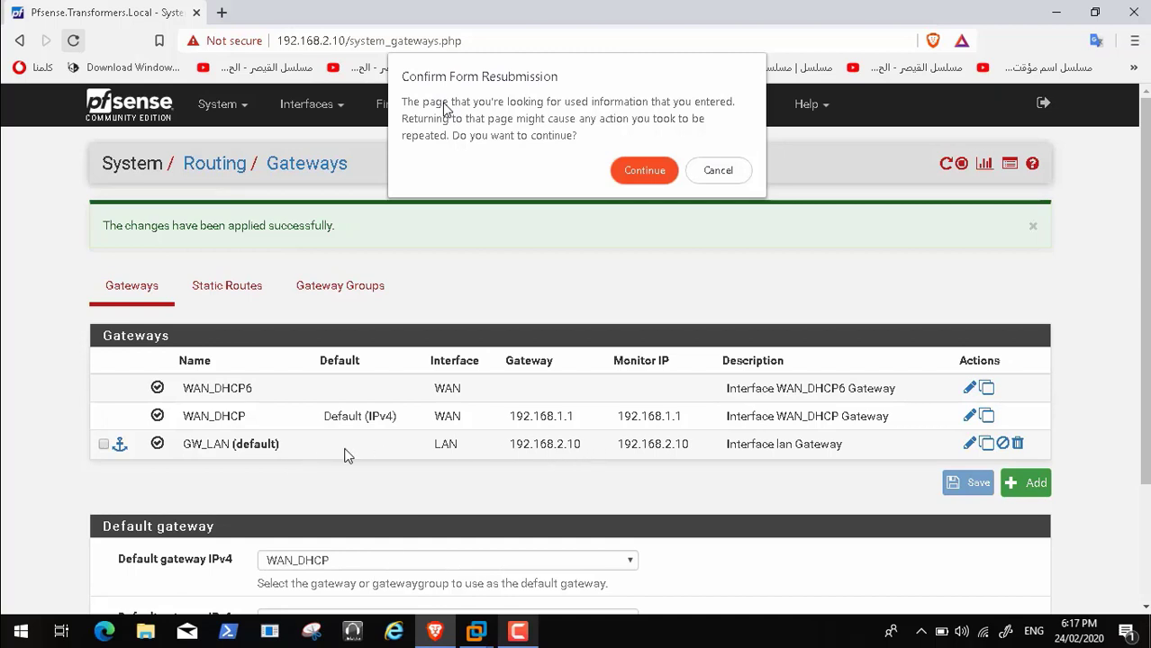
Resubmit the gateway change and check that WAN_DHCP is default, with GW_LAN at 192.168.2.10
mouse_move(6, 632)
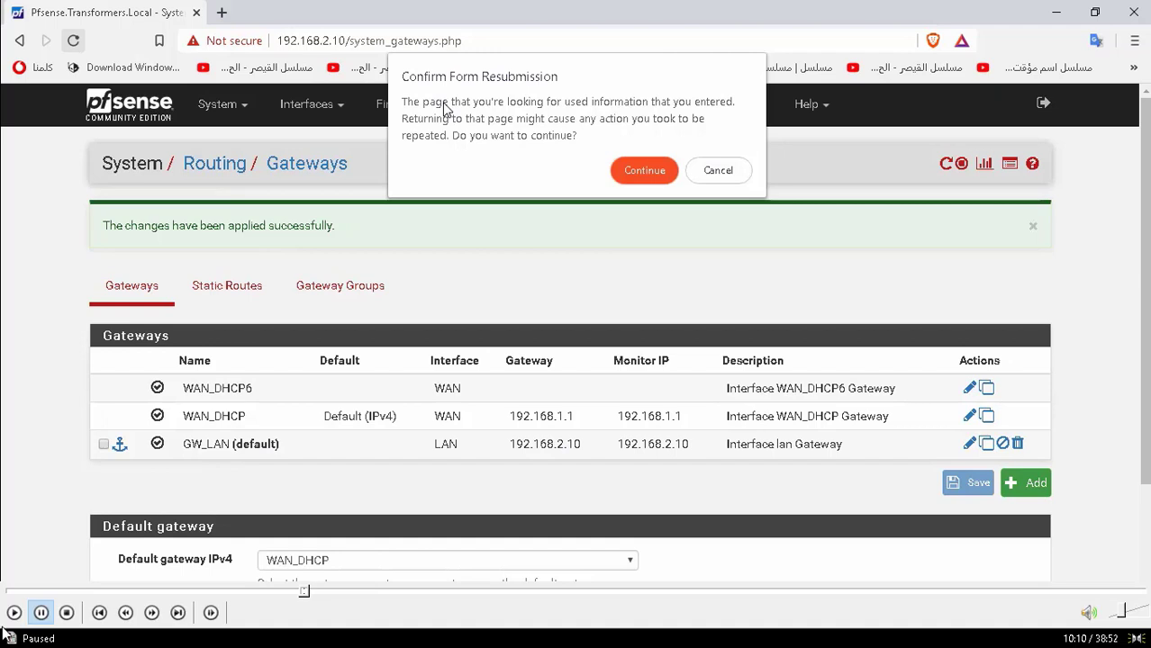
left_click(15, 613)
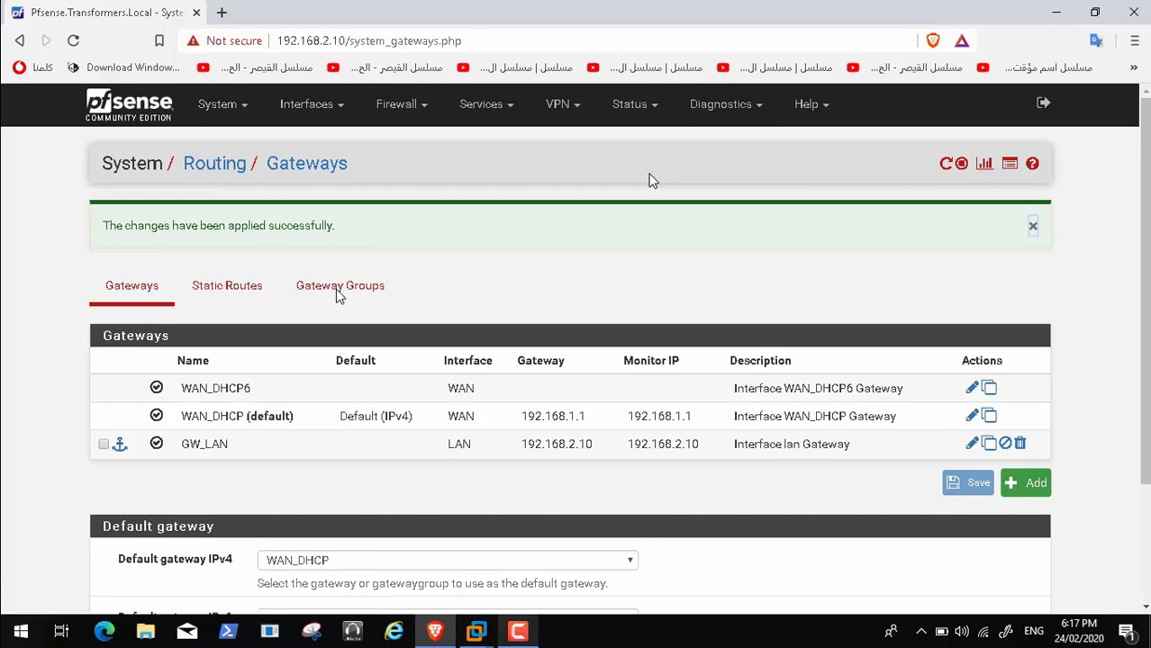
scroll(337, 290, "down", 2)
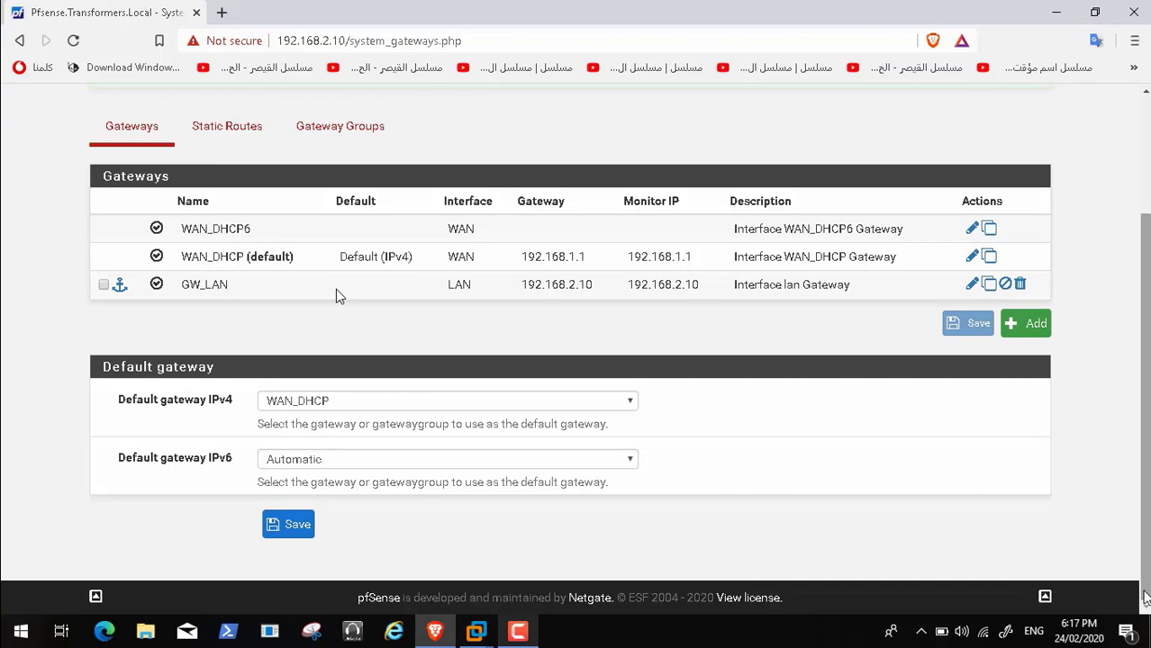
scroll(337, 295, "up", 2)
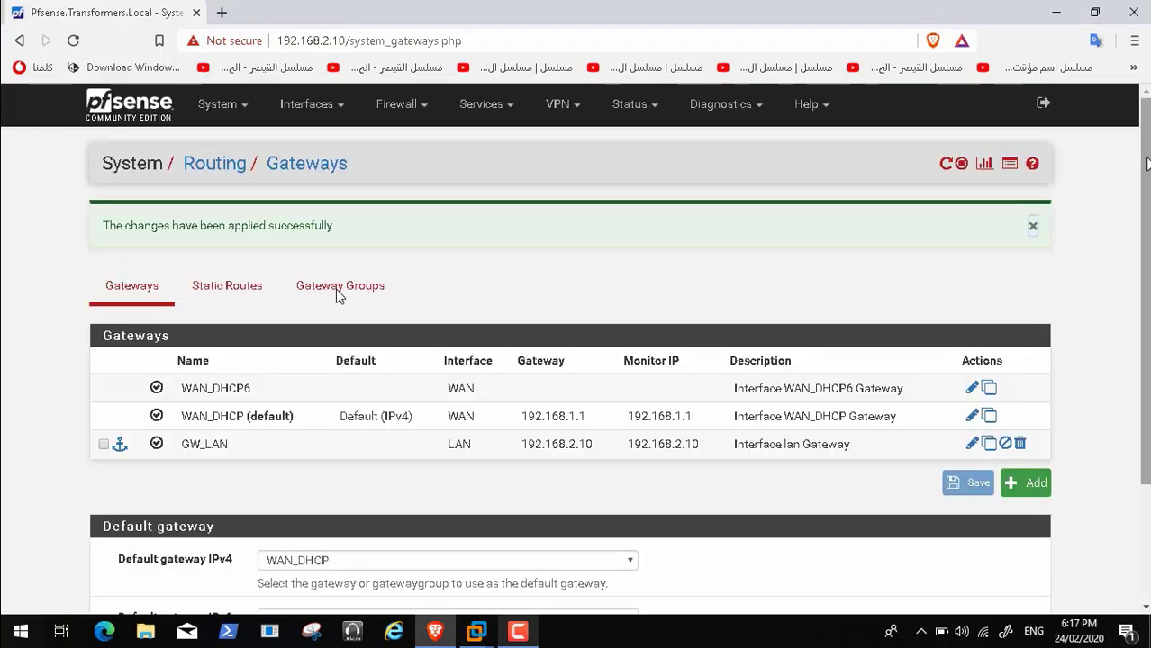
left_click(246, 113)
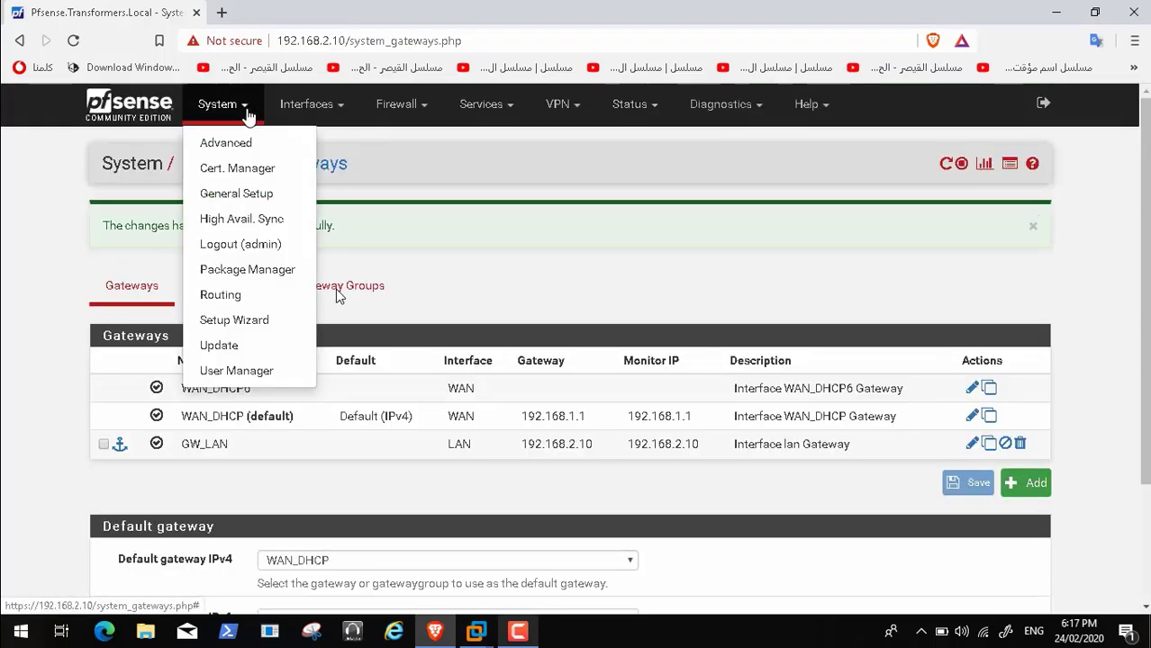
Return to the pfSense dashboard, accepting the copyright notice and dismissing the user survey
left_click(135, 107)
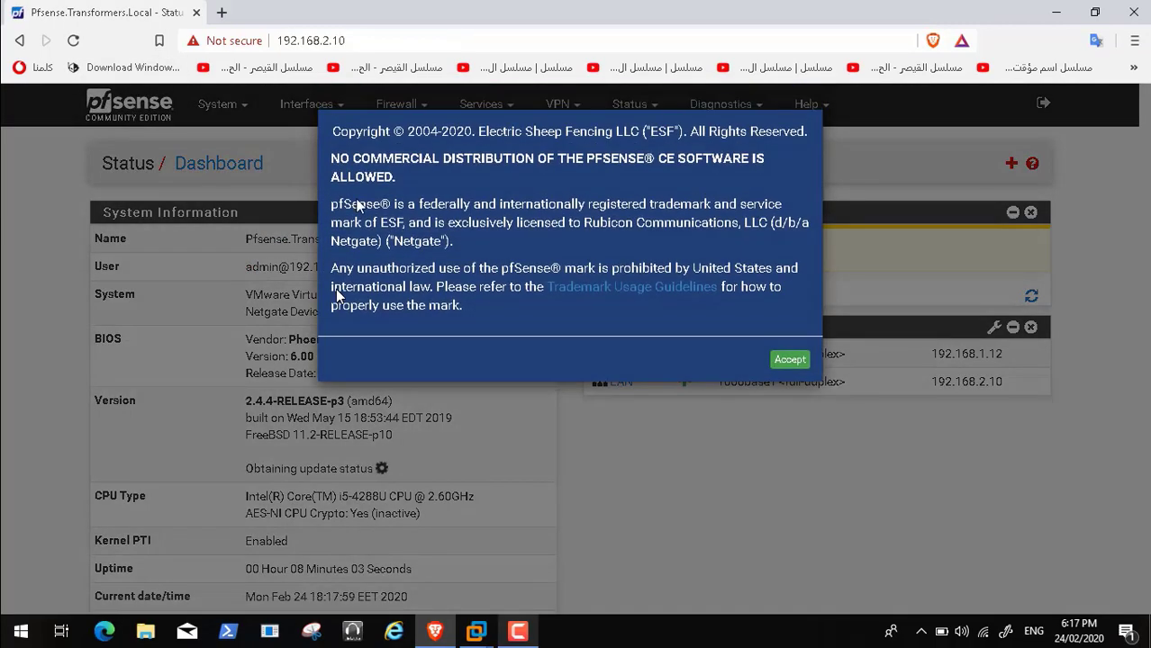
left_click(781, 358)
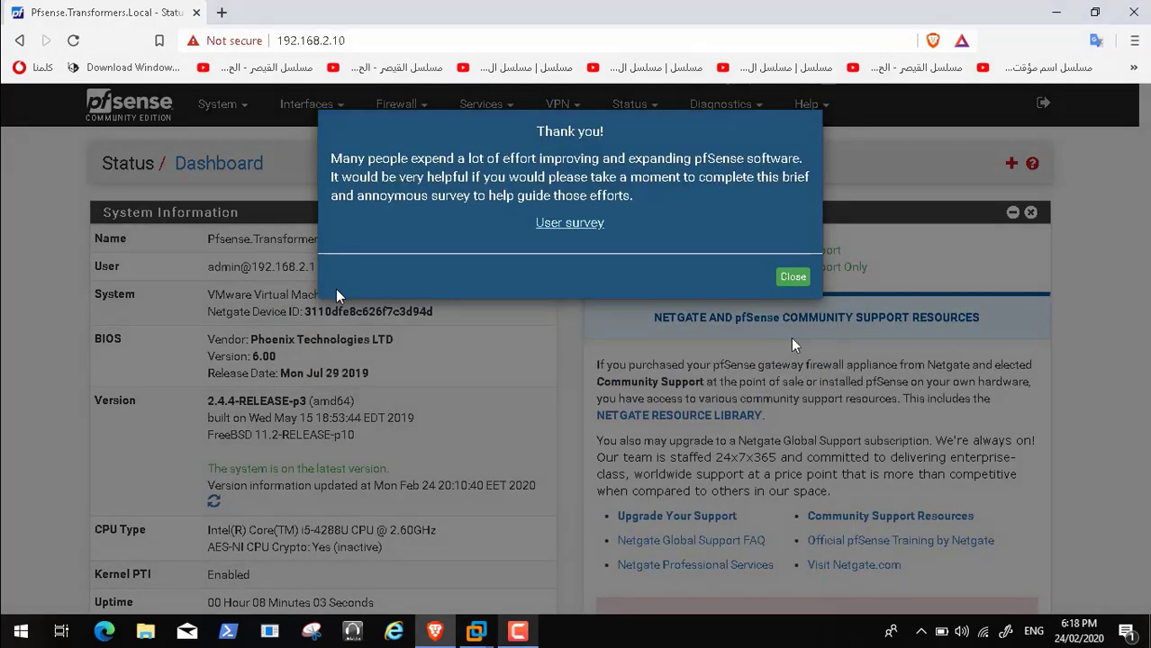
left_click(787, 281)
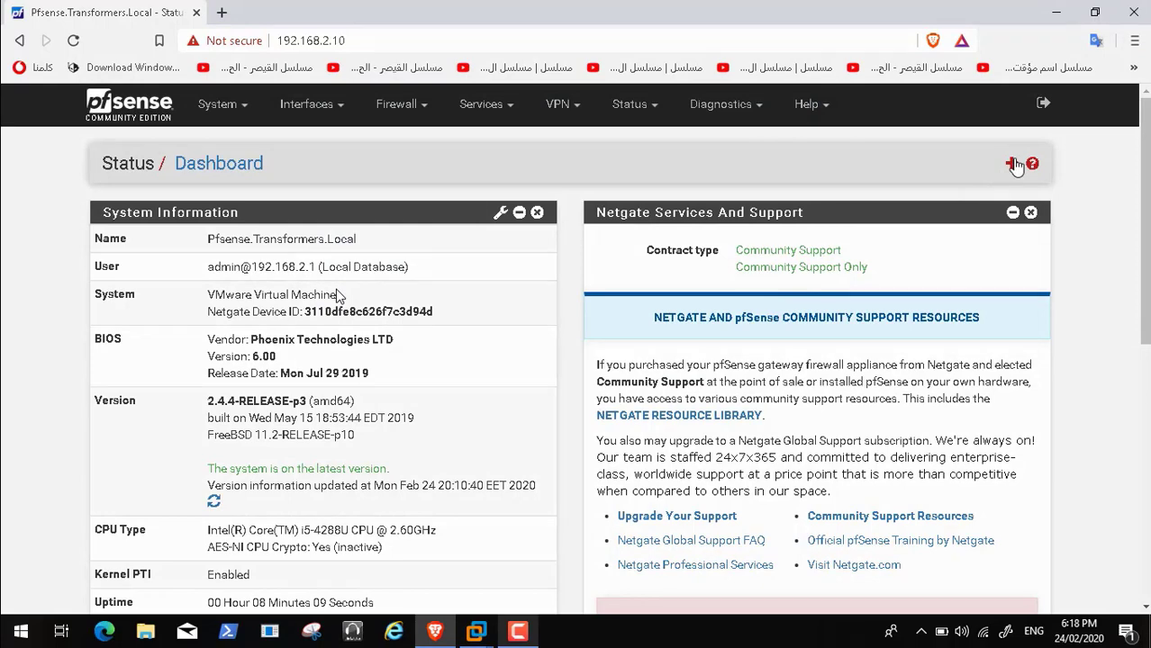
Add the Gateways and Services Status widgets to the dashboard
left_click(1012, 163)
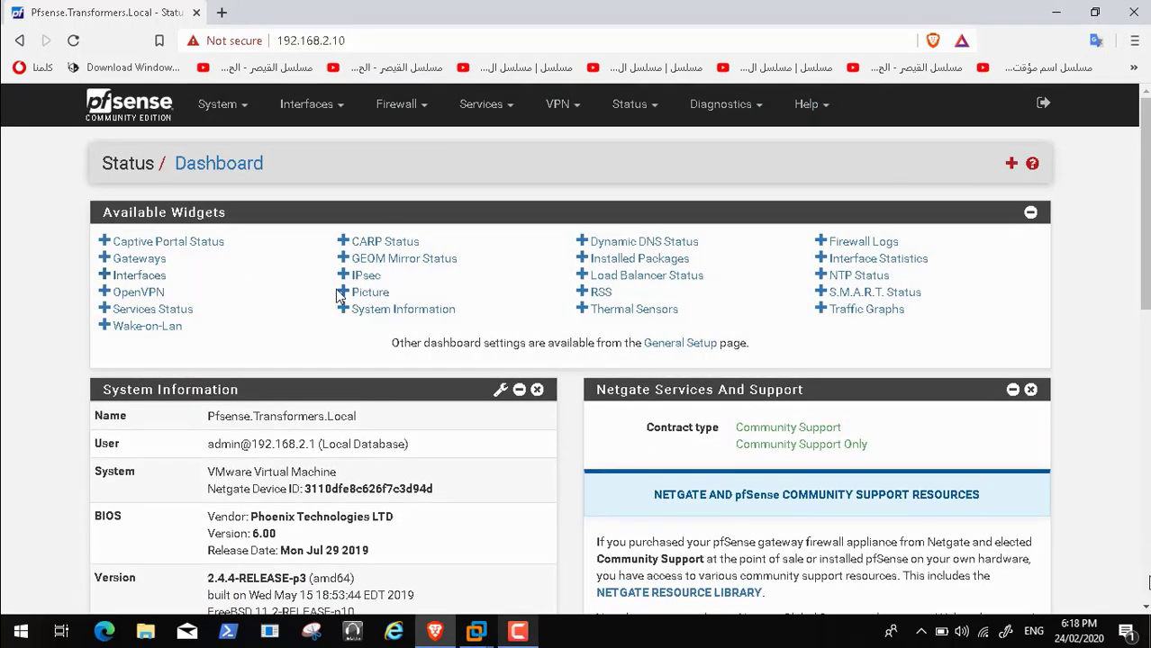
scroll(337, 295, "down", 5)
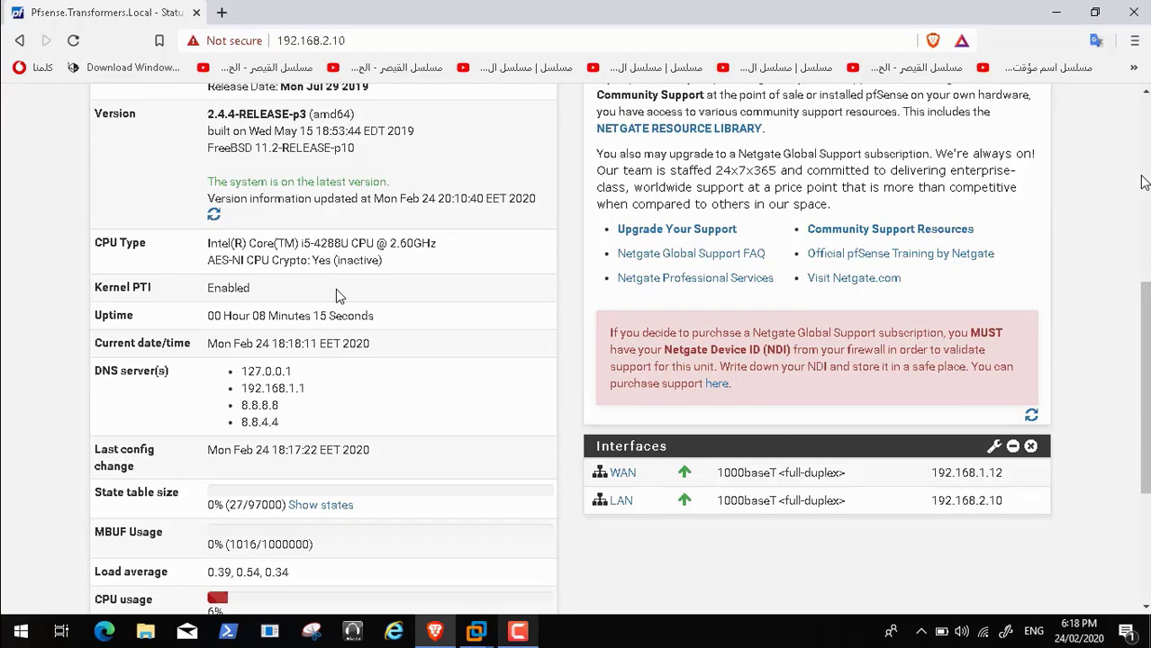
scroll(335, 288, "up", 5)
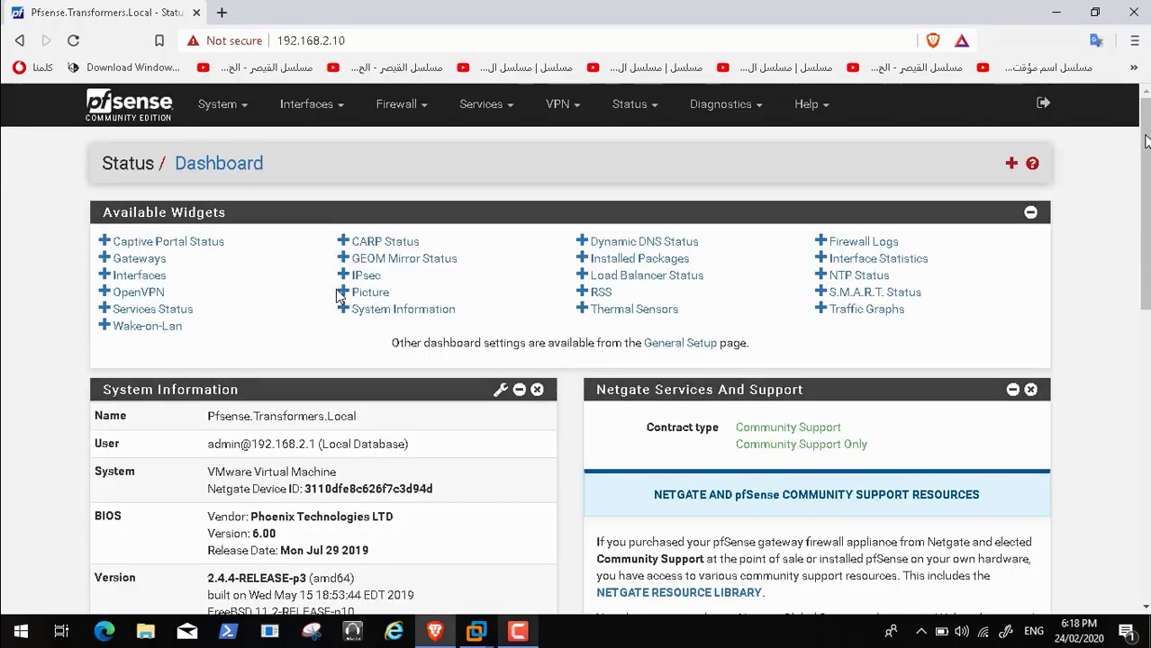
left_click(105, 259)
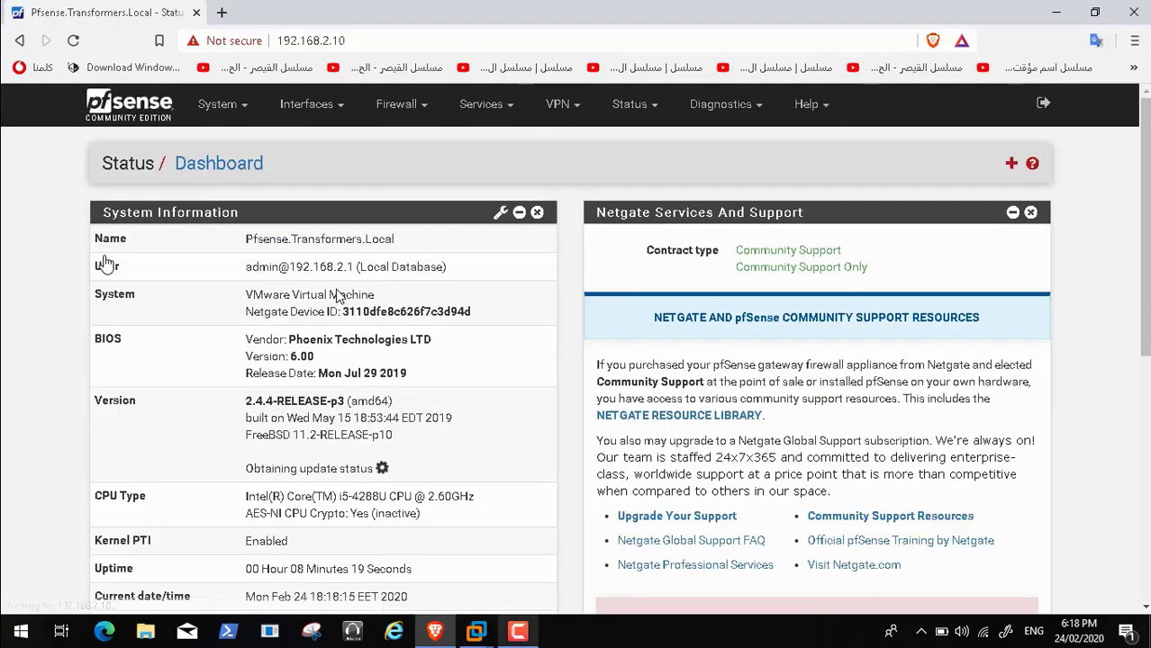
left_click(1011, 166)
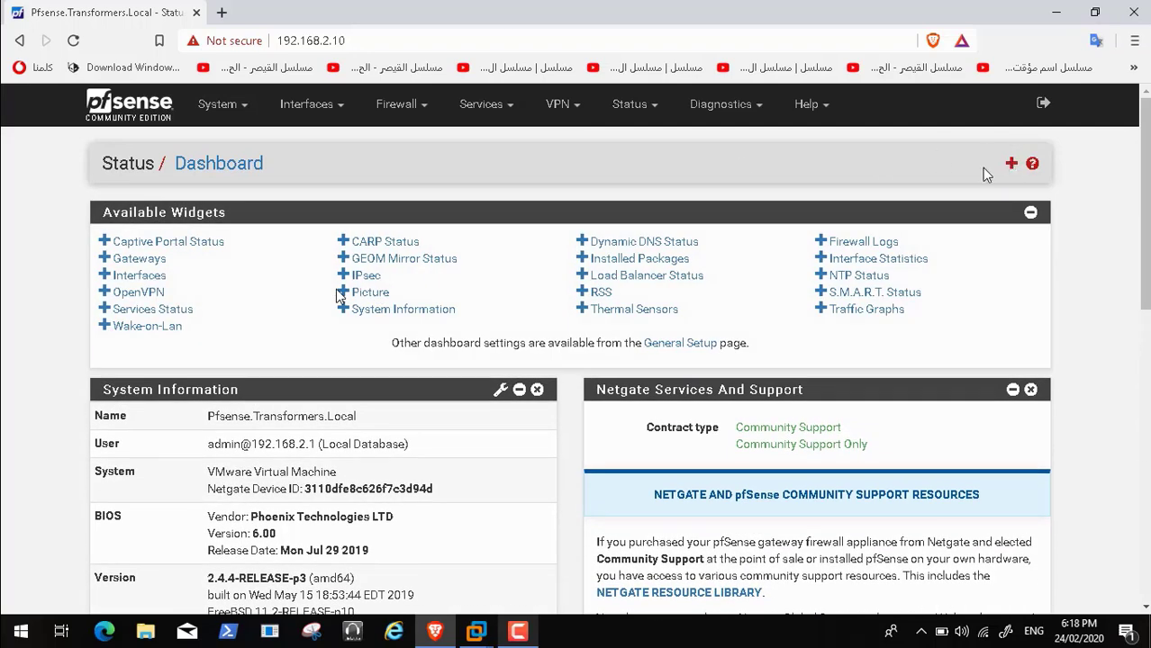
left_click(105, 309)
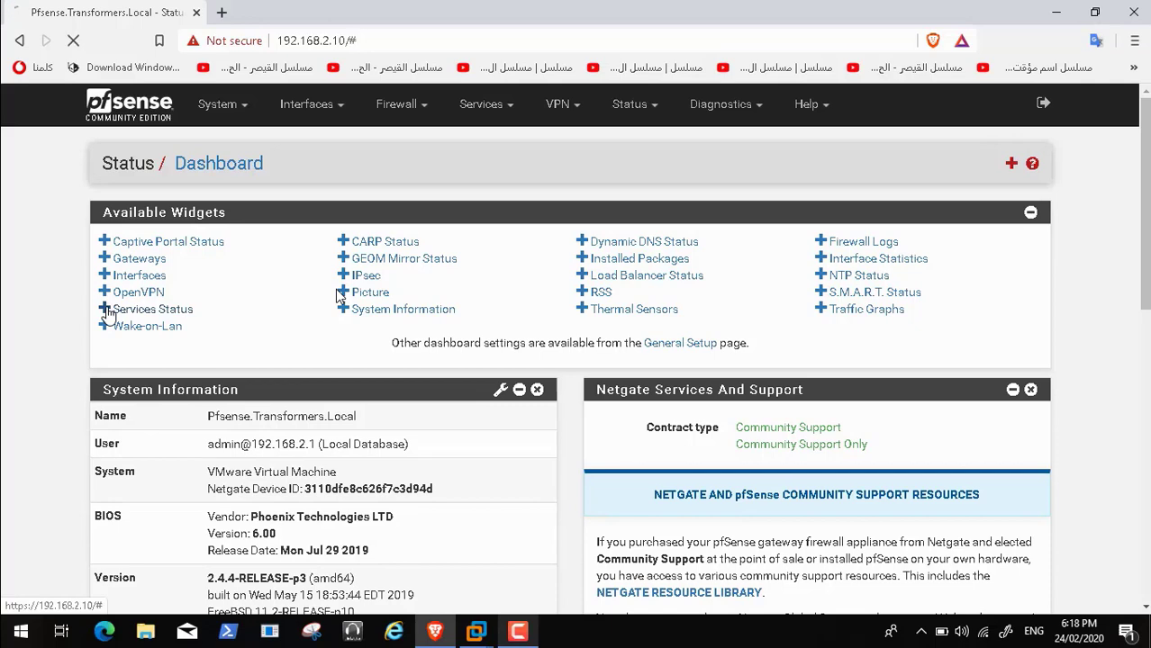
Add the Firewall Logs and Interface Statistics widgets and review the dashboard
left_click(1011, 164)
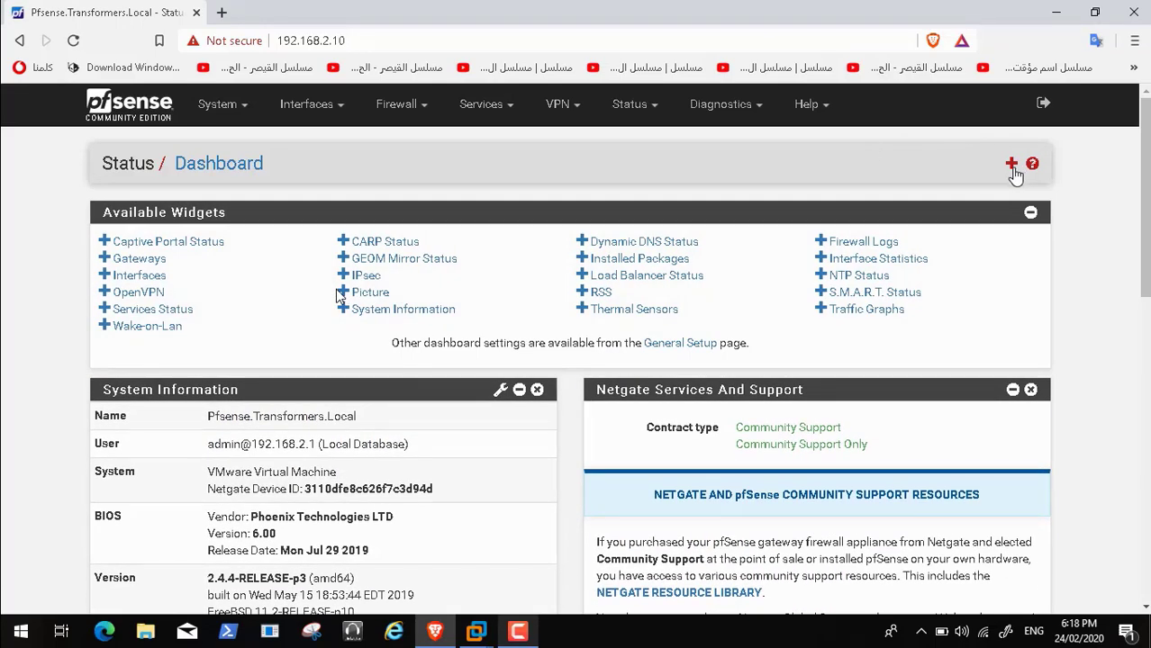
left_click(822, 242)
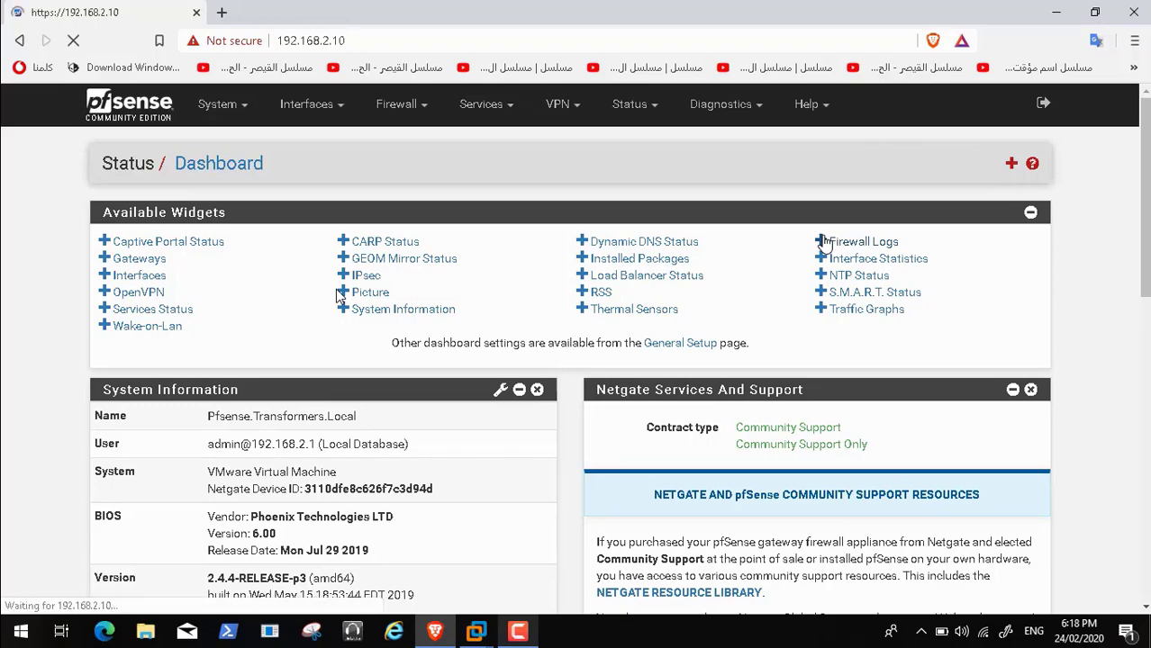
left_click(1011, 166)
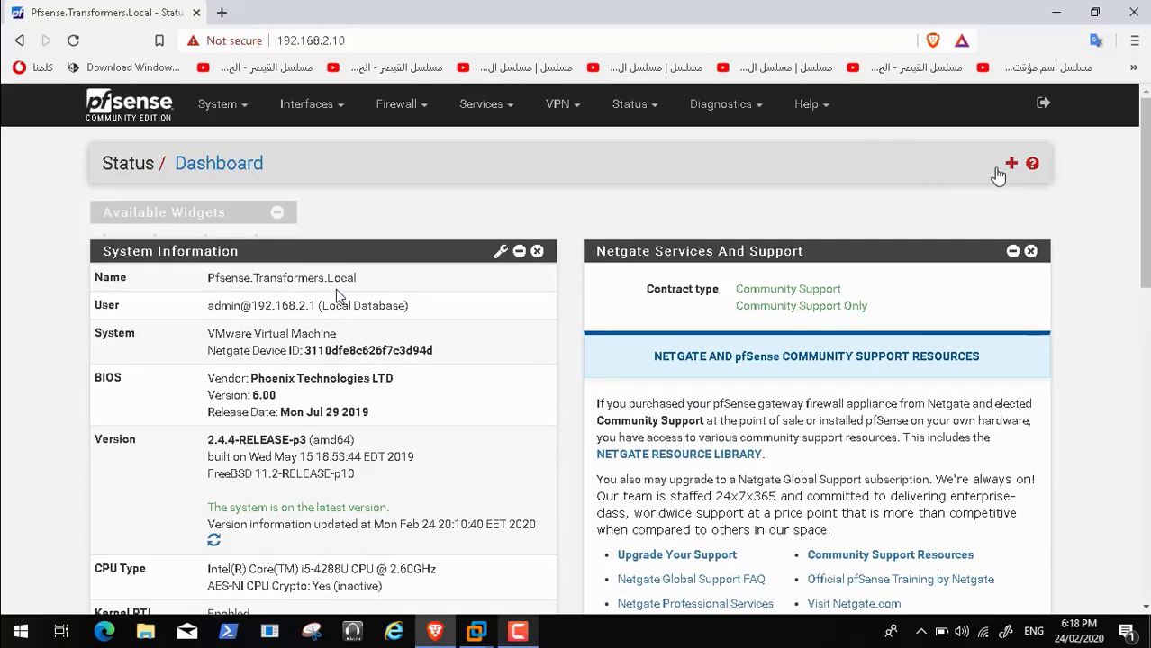
left_click(822, 259)
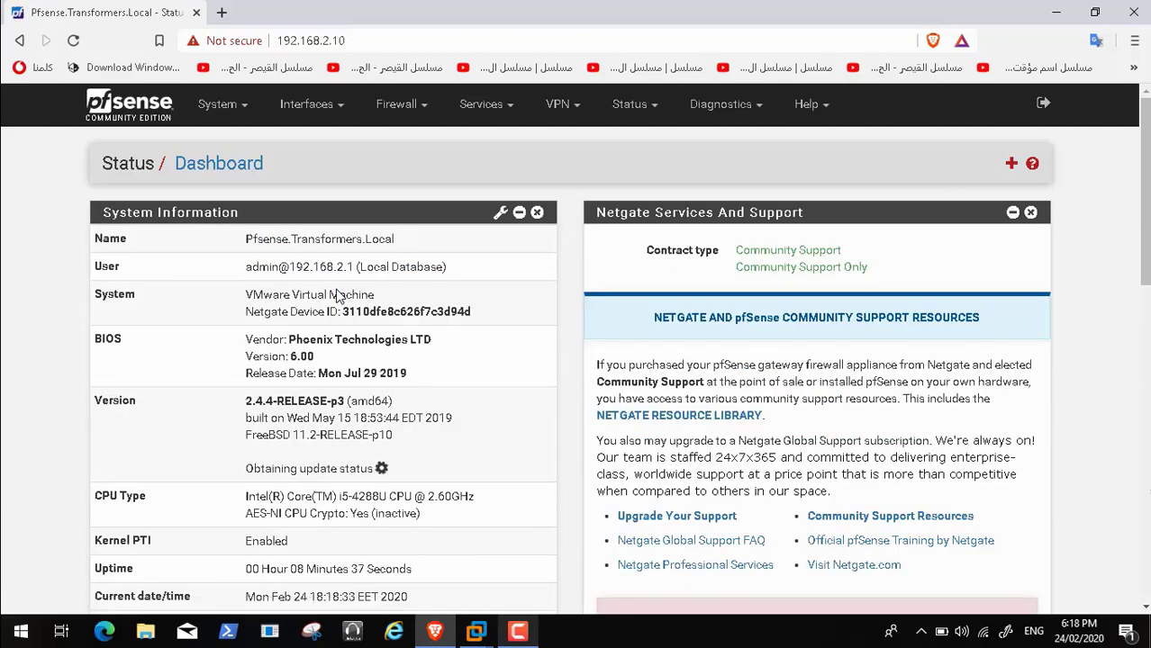
scroll(337, 293, "down", 5)
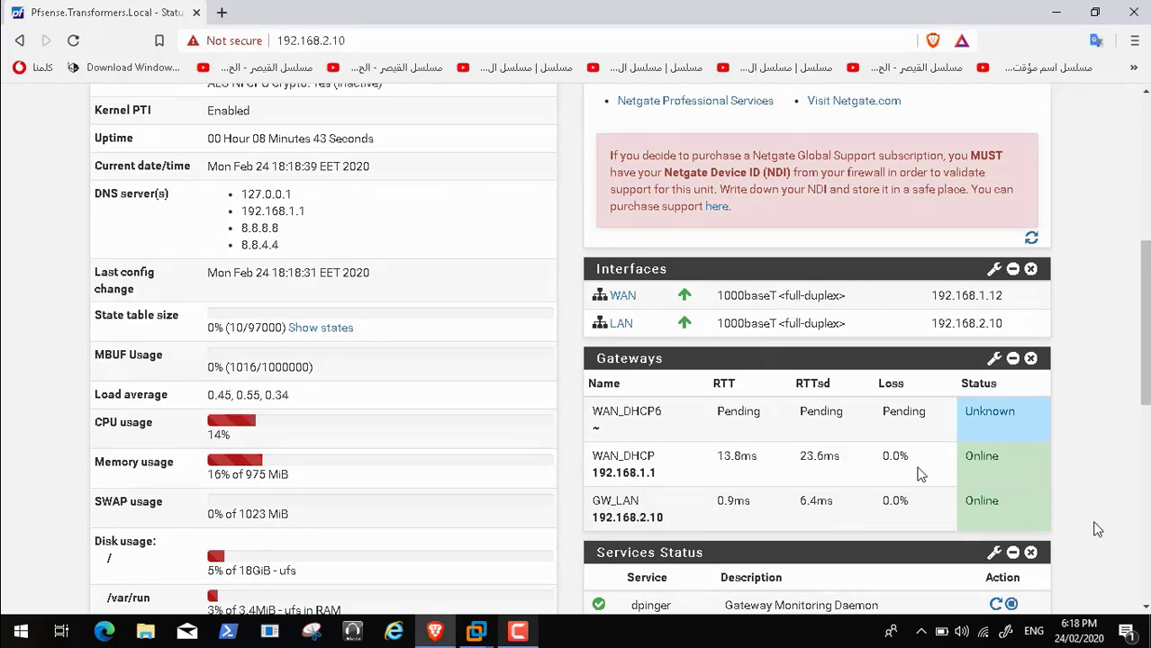
scroll(969, 436, "down", 5)
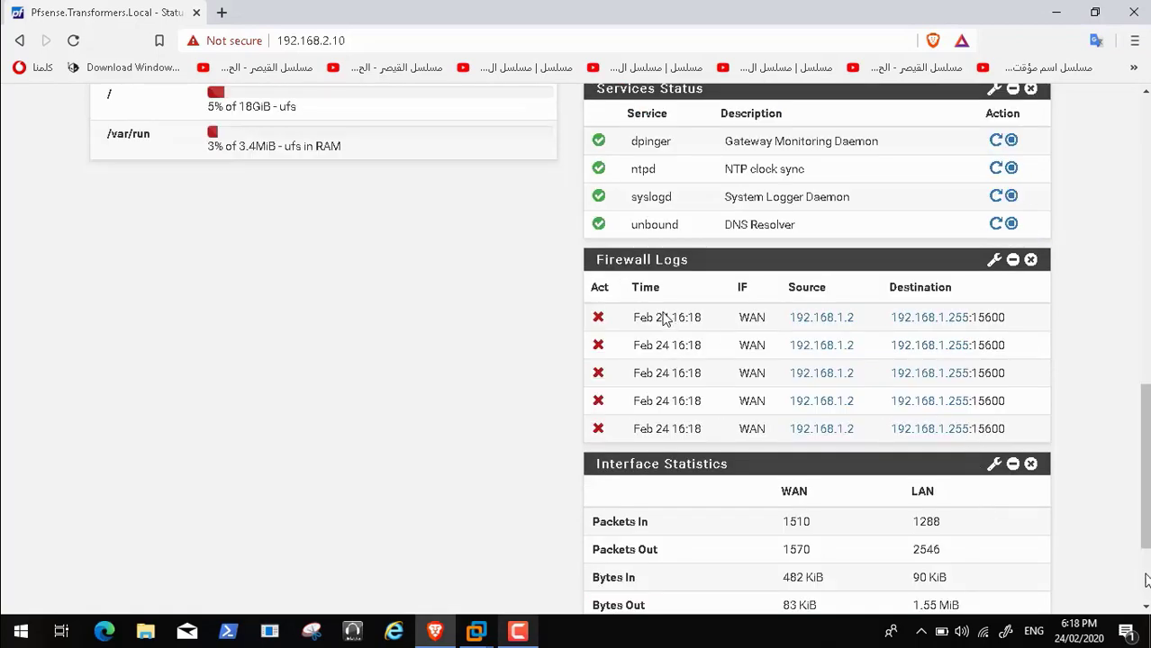
scroll(817, 440, "up", 10)
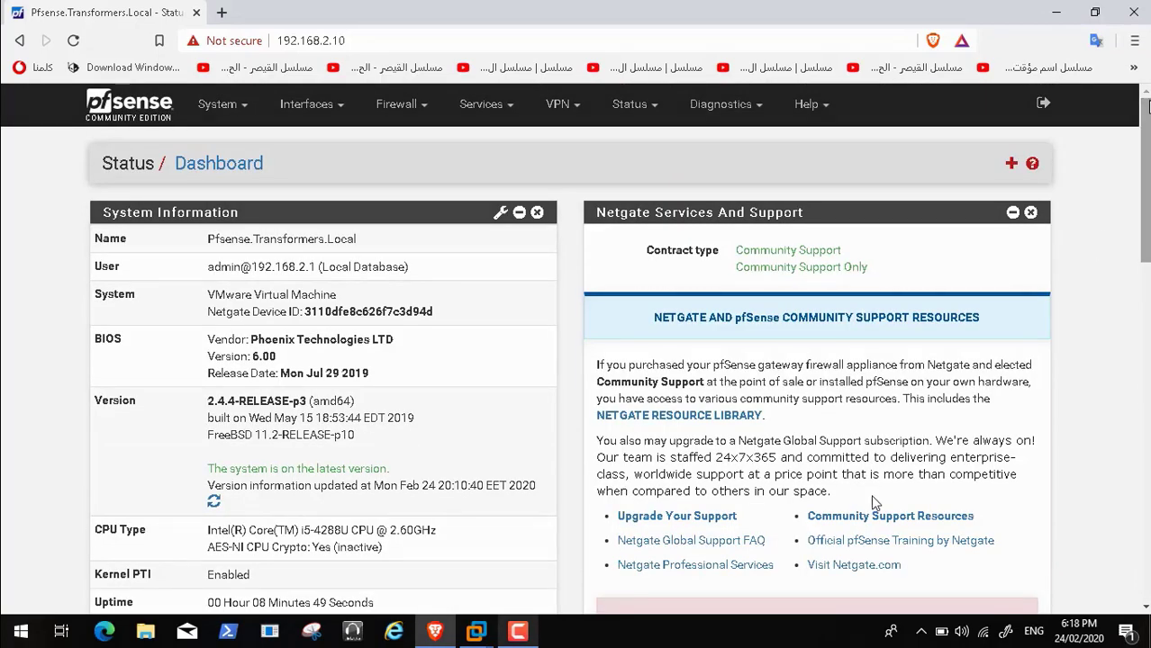
left_click(220, 104)
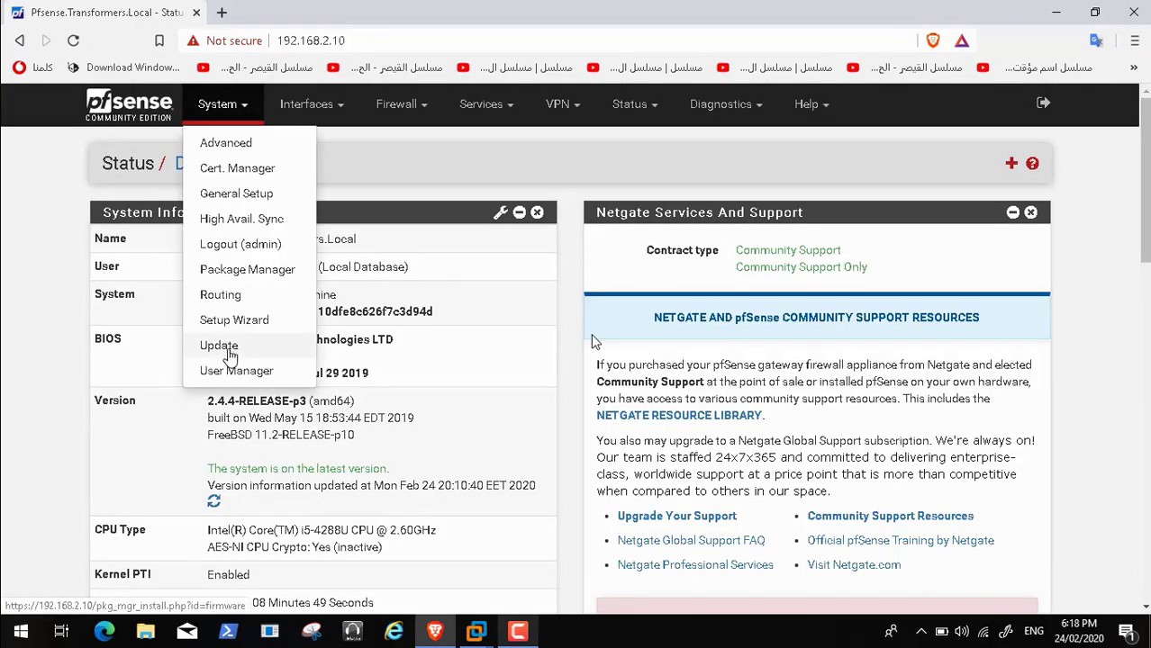
left_click(221, 346)
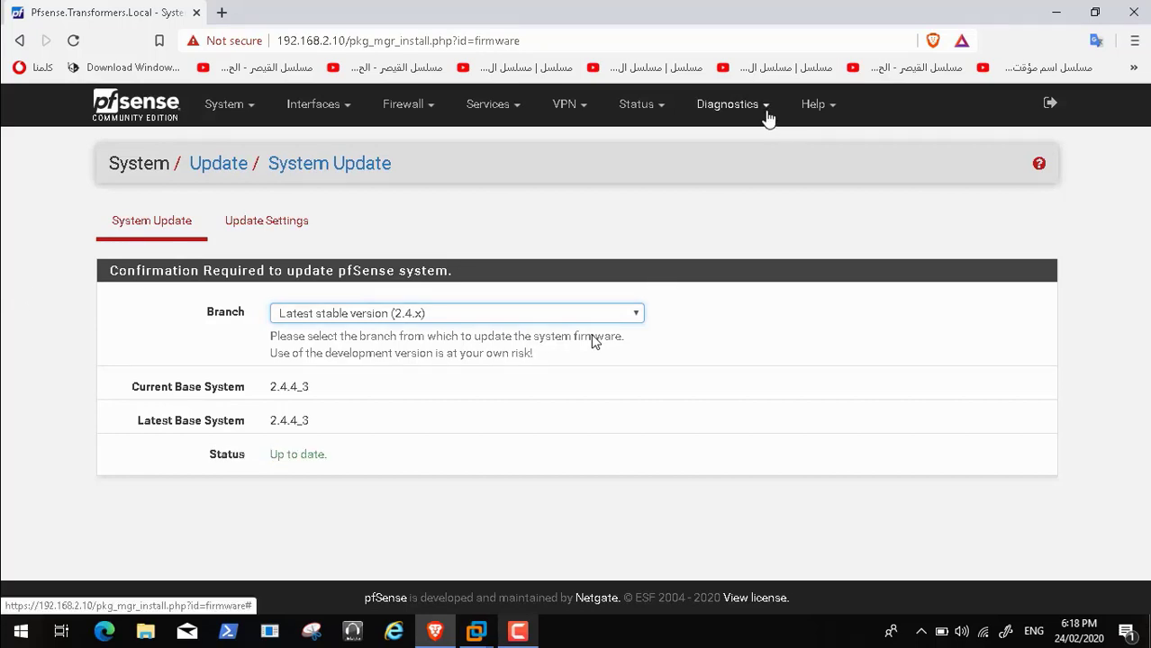
left_click(765, 115)
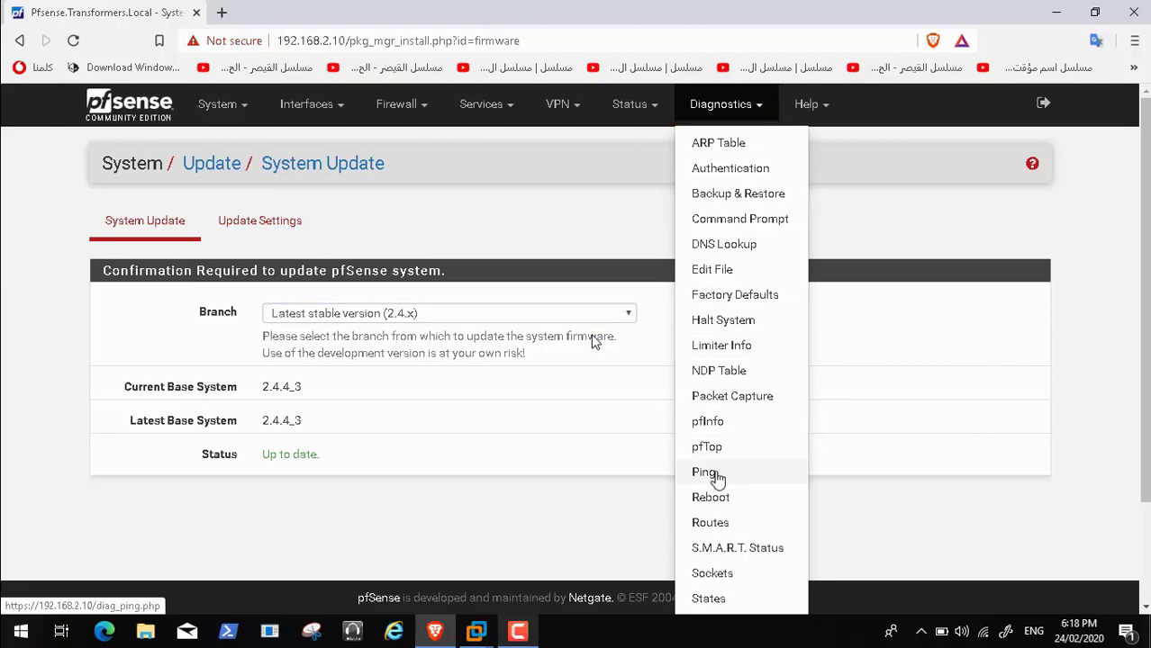
left_click(711, 474)
left_click(379, 247)
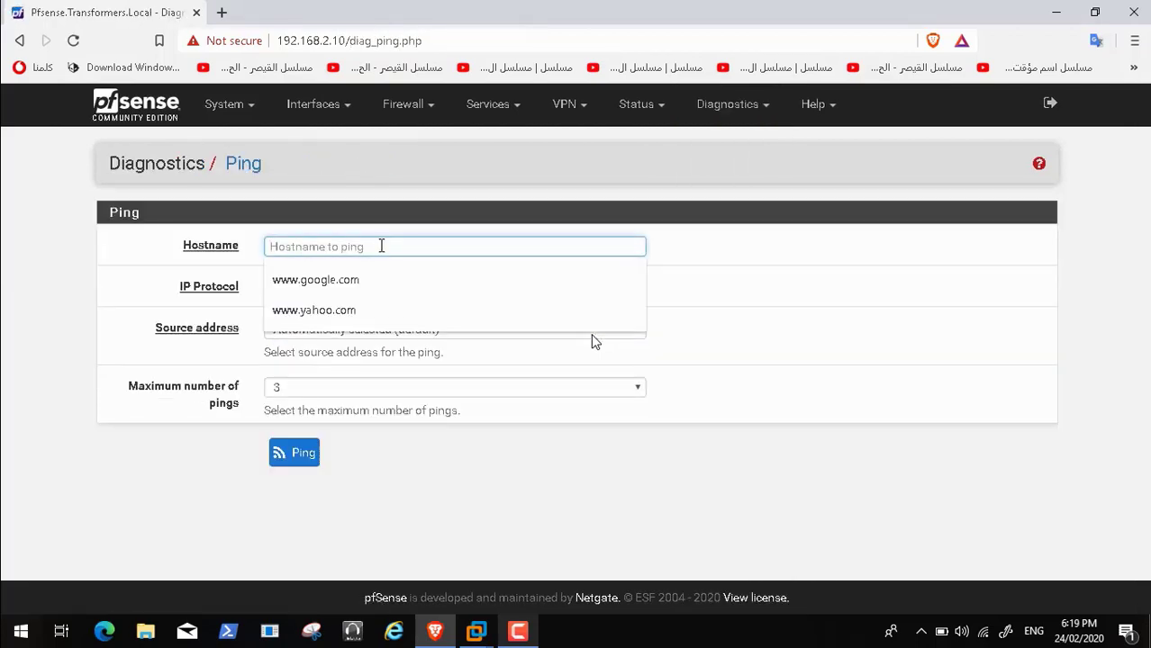
left_click(376, 293)
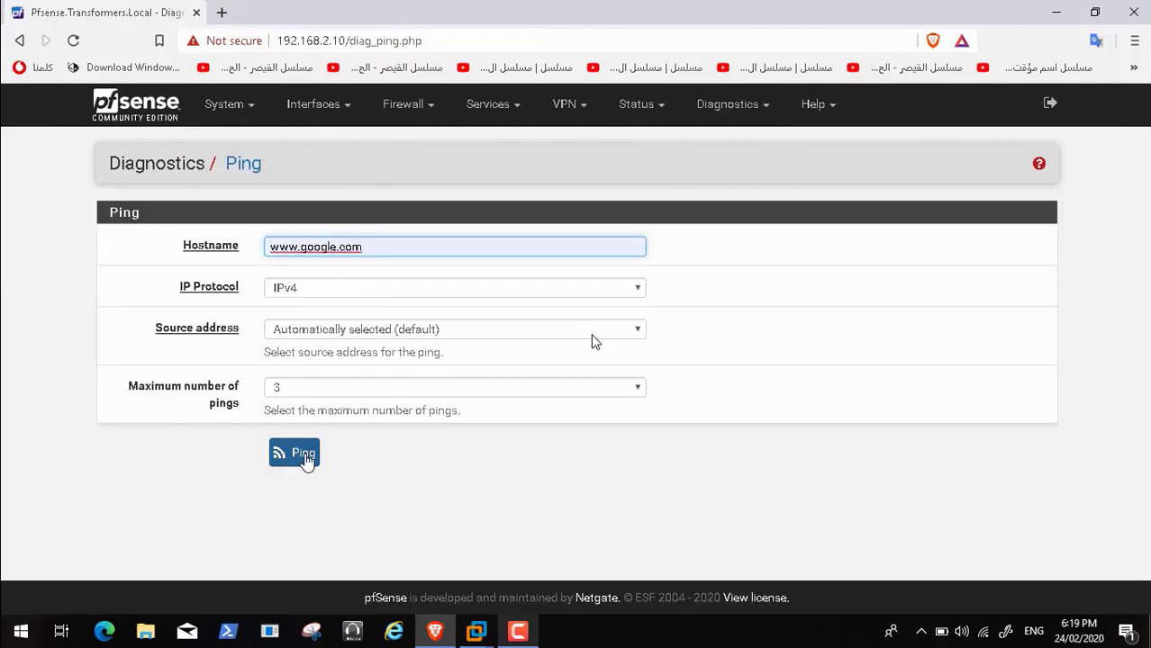
left_click(306, 457)
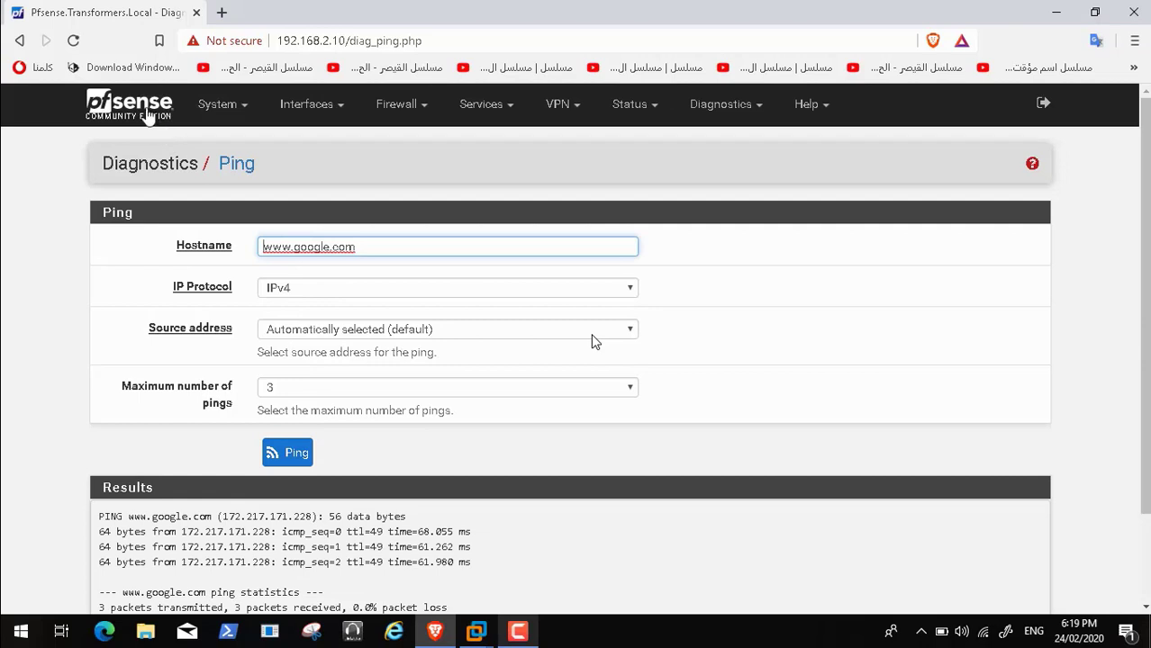
left_click(146, 115)
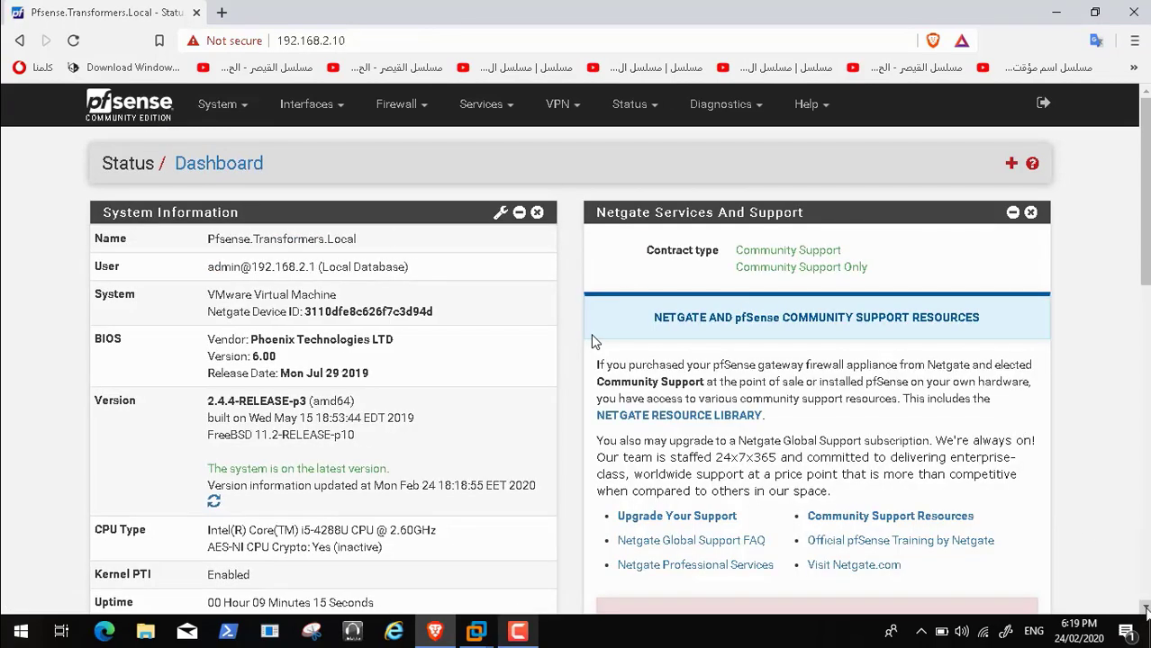
scroll(592, 340, "down", 3)
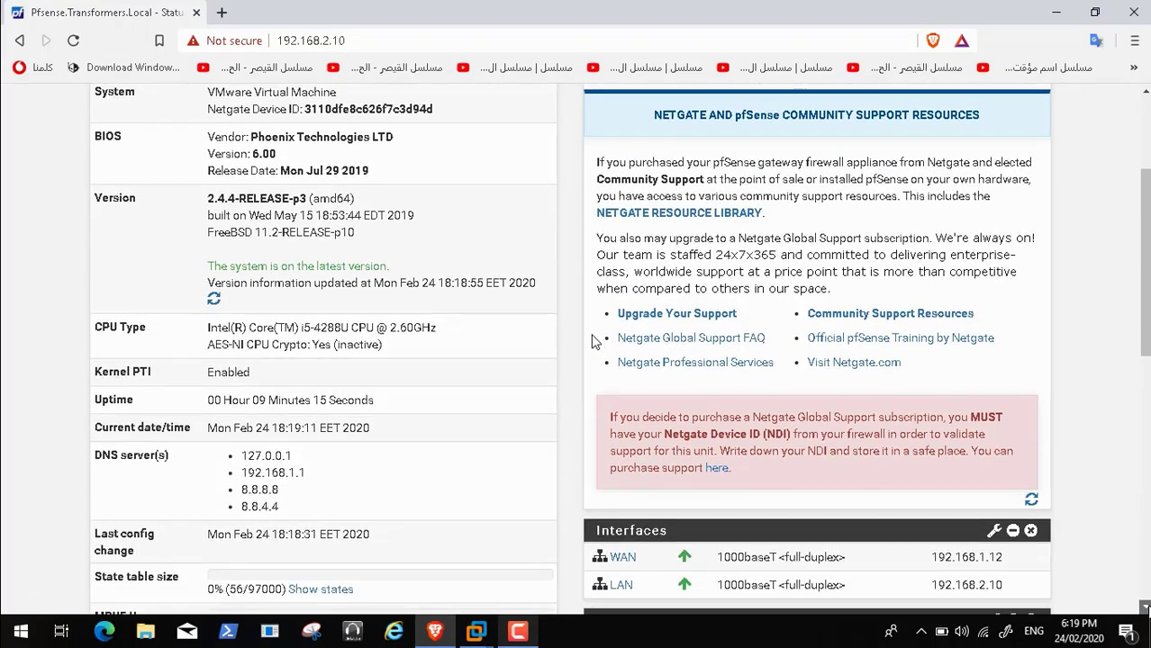
scroll(591, 340, "down", 3)
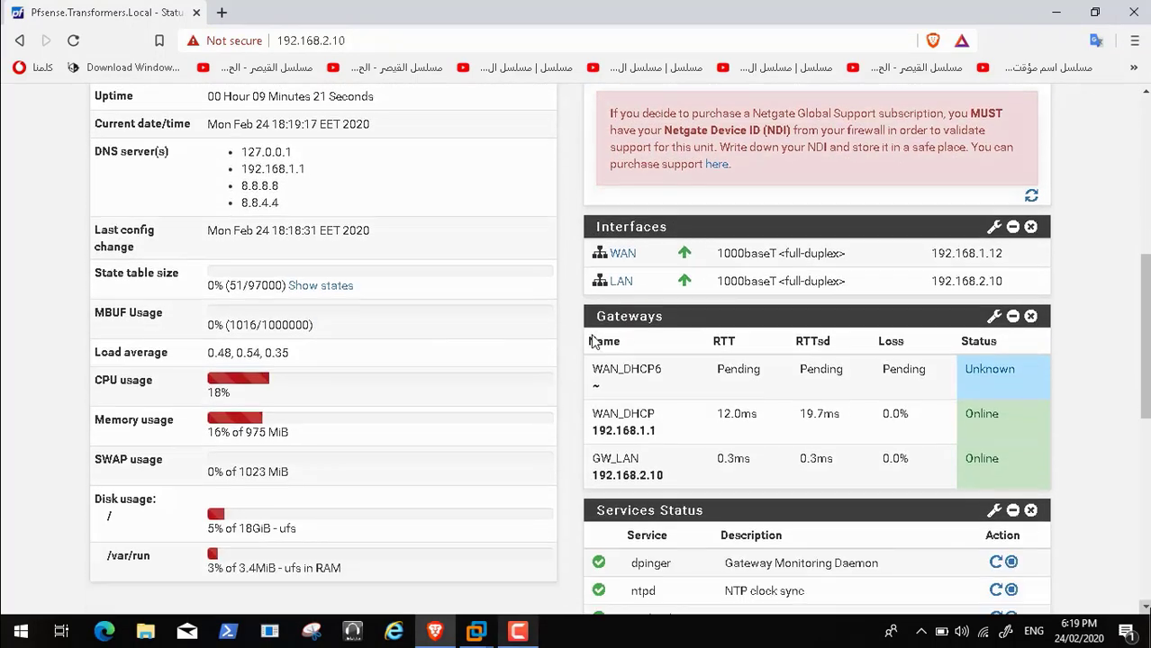
scroll(593, 340, "down", 3)
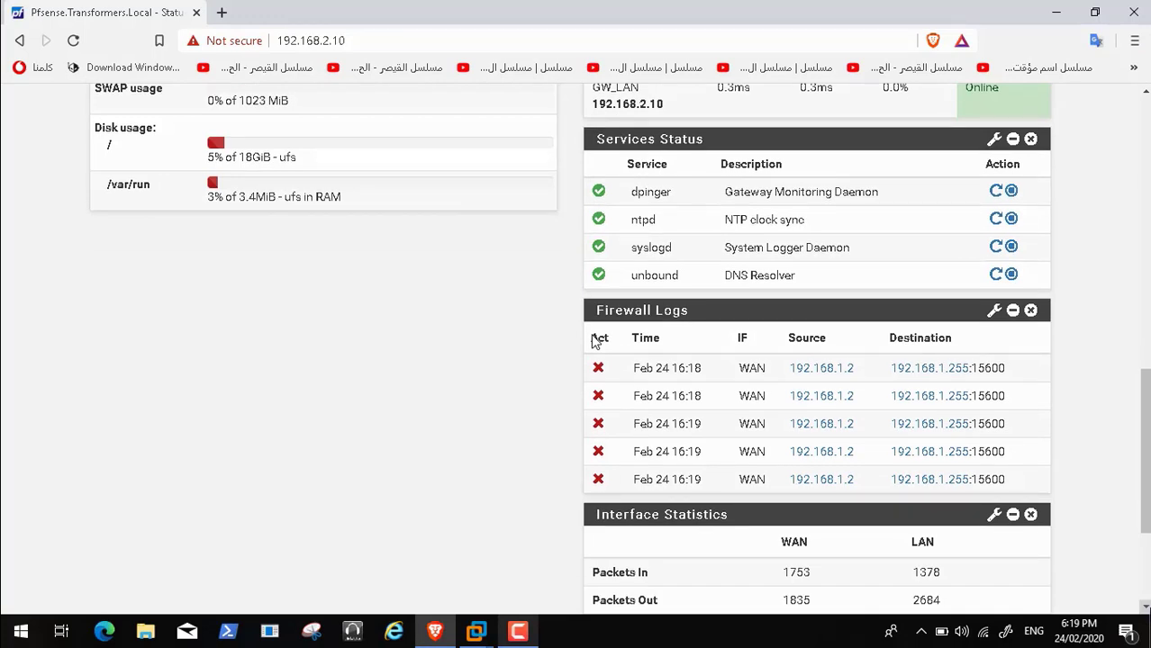
scroll(593, 340, "down", 3)
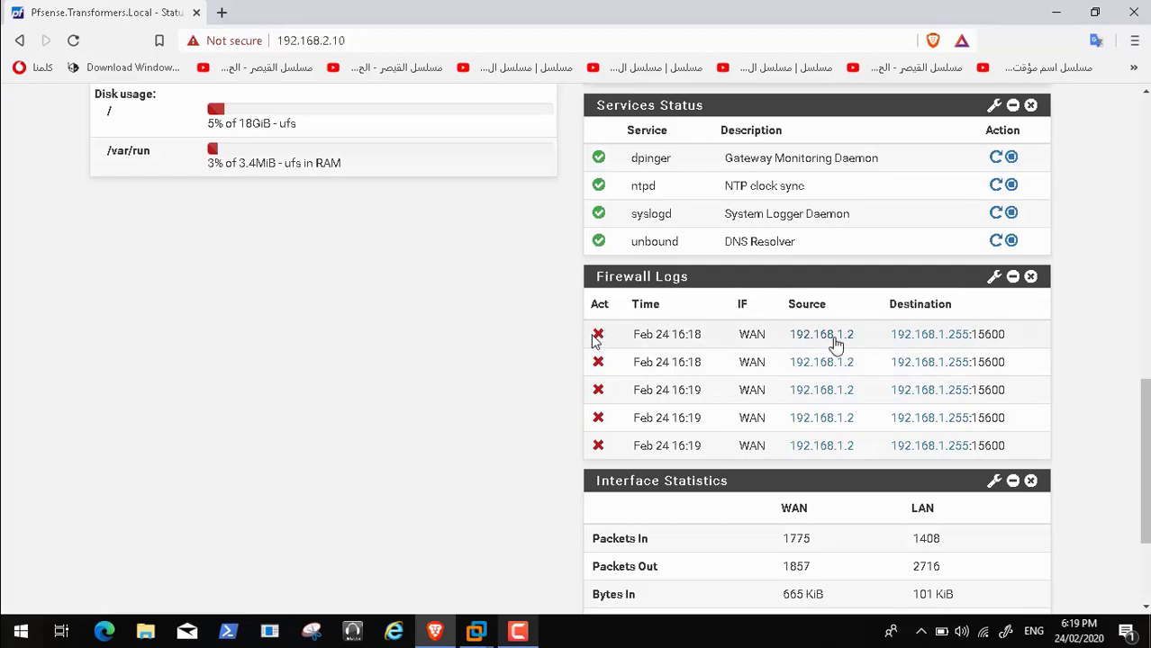
left_click(800, 334)
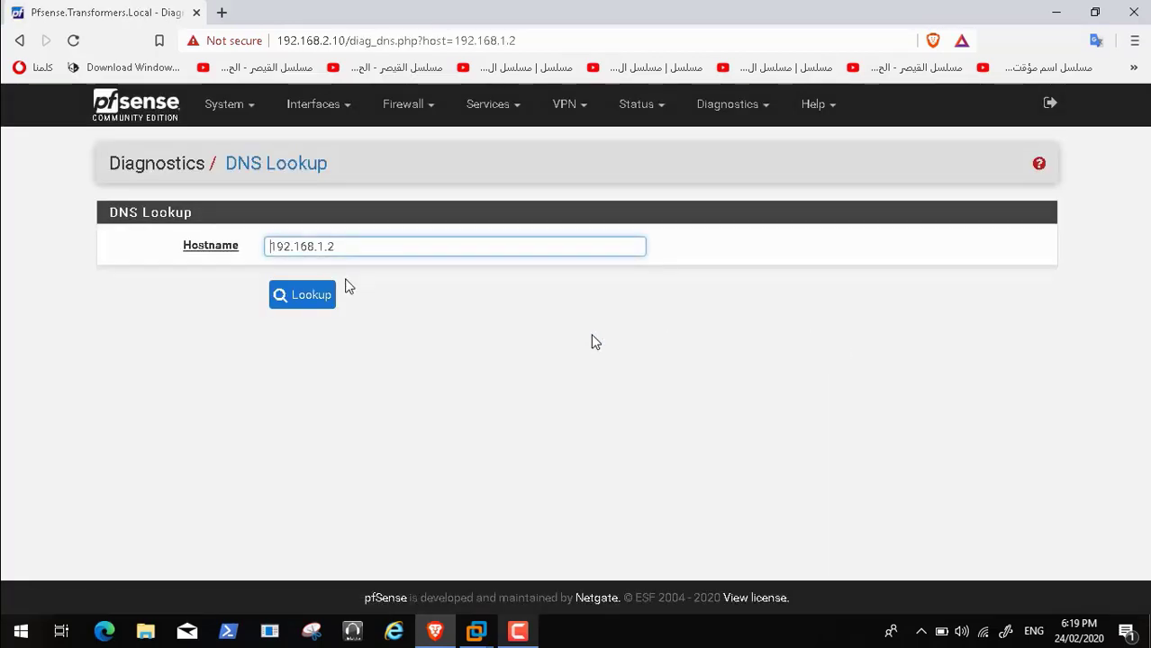
left_click(314, 301)
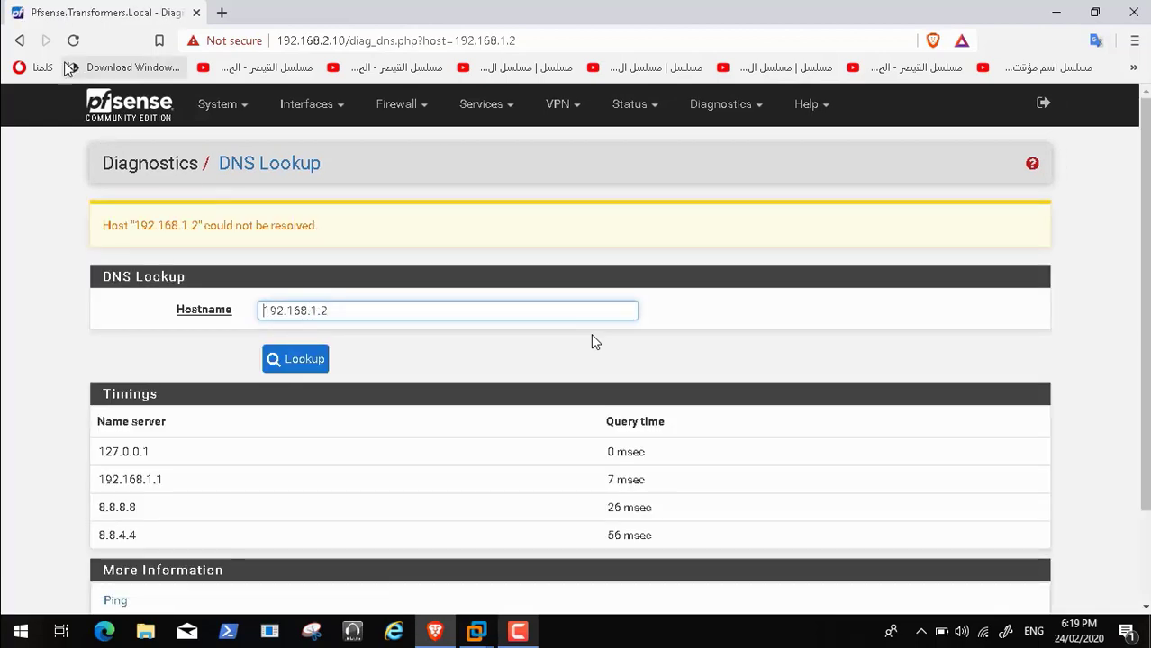
left_click(20, 40)
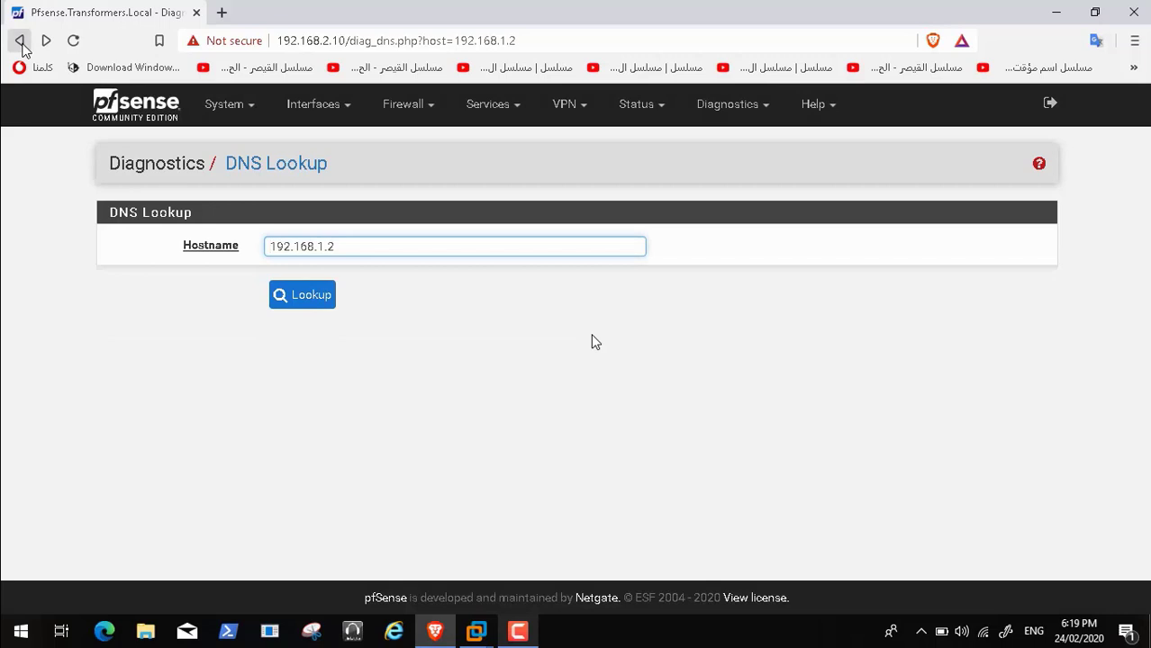
left_click(20, 40)
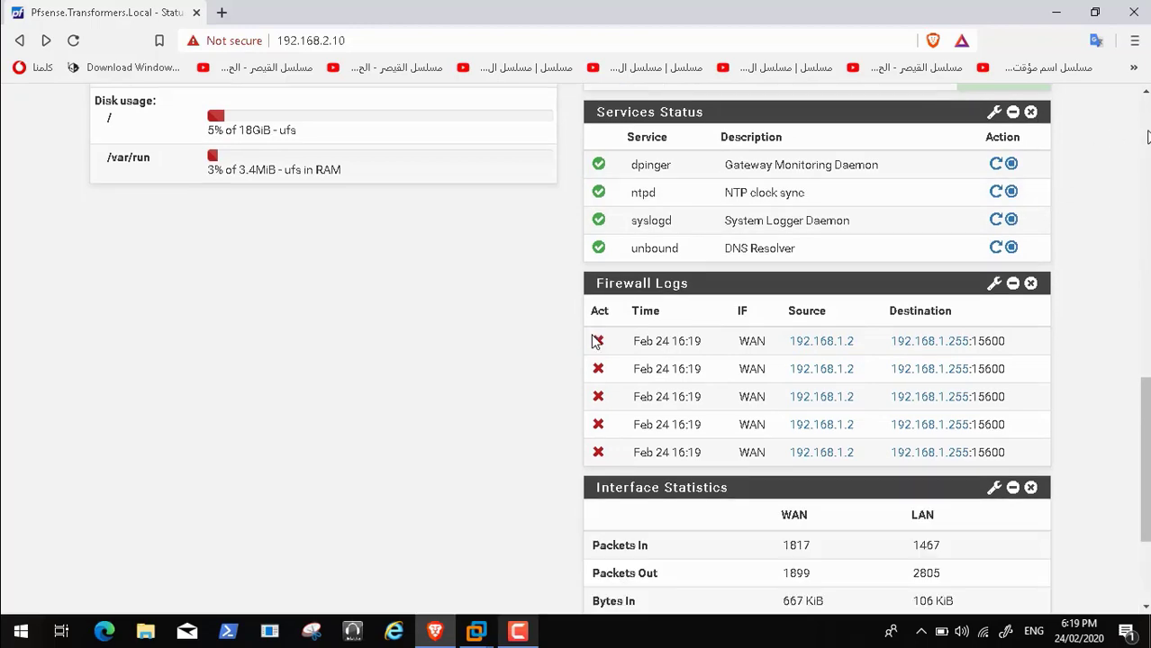
left_click_drag(1145, 420, 1147, 135)
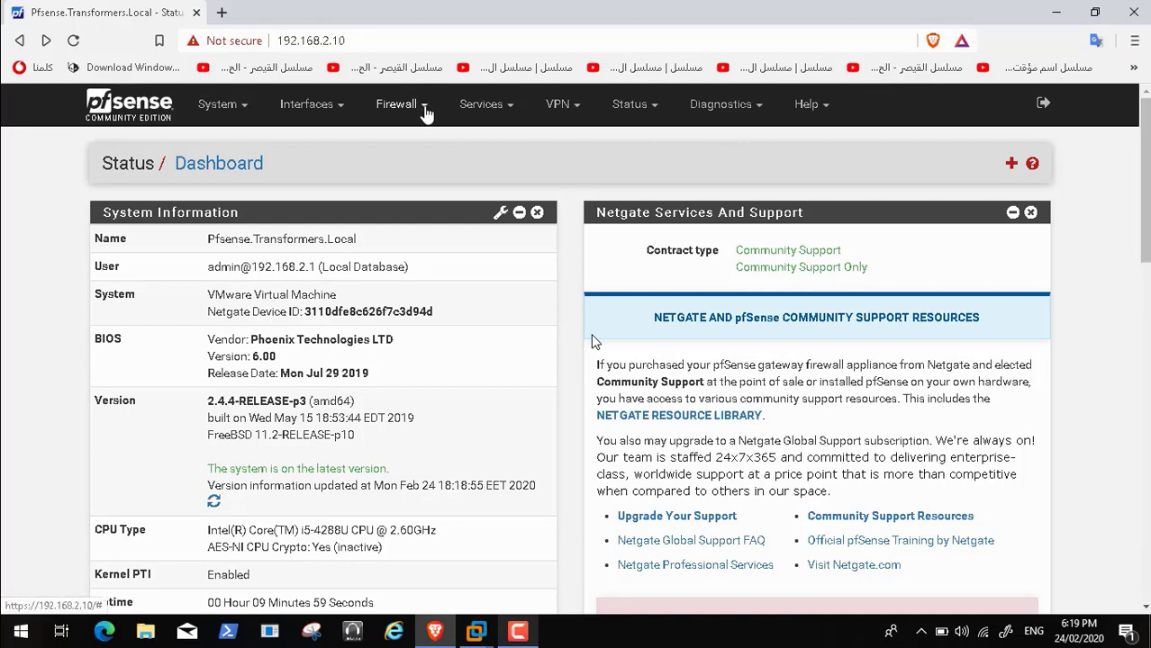
Open Firewall > NAT > Outbound and review the automatic outbound NAT mode and rules
left_click(427, 110)
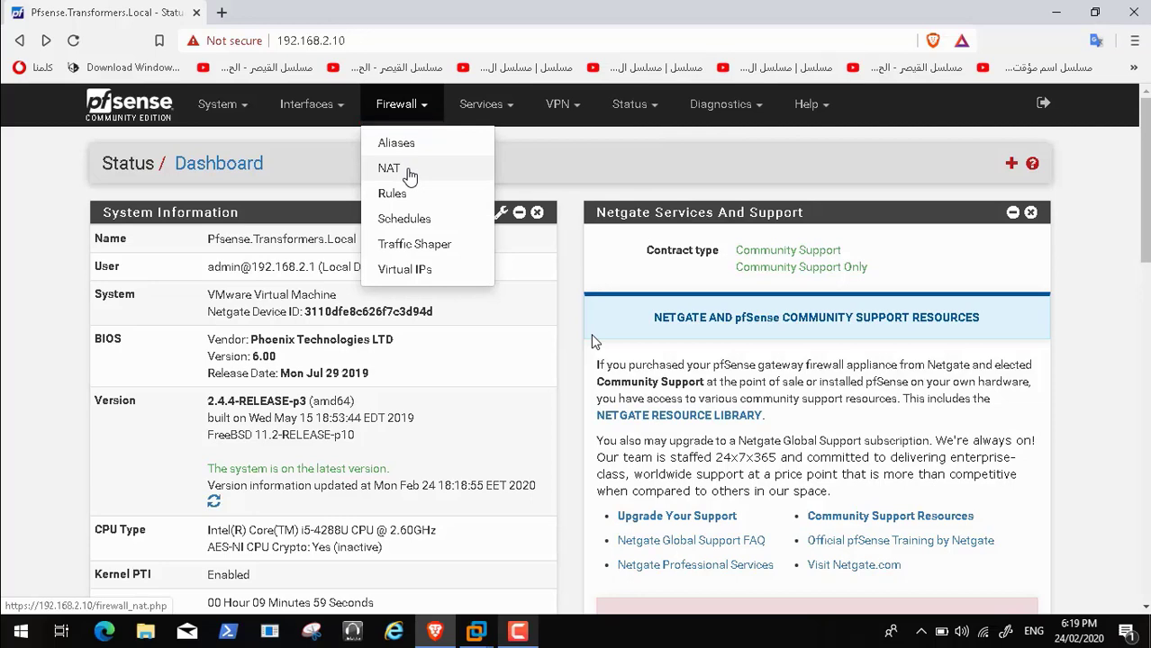
left_click(407, 173)
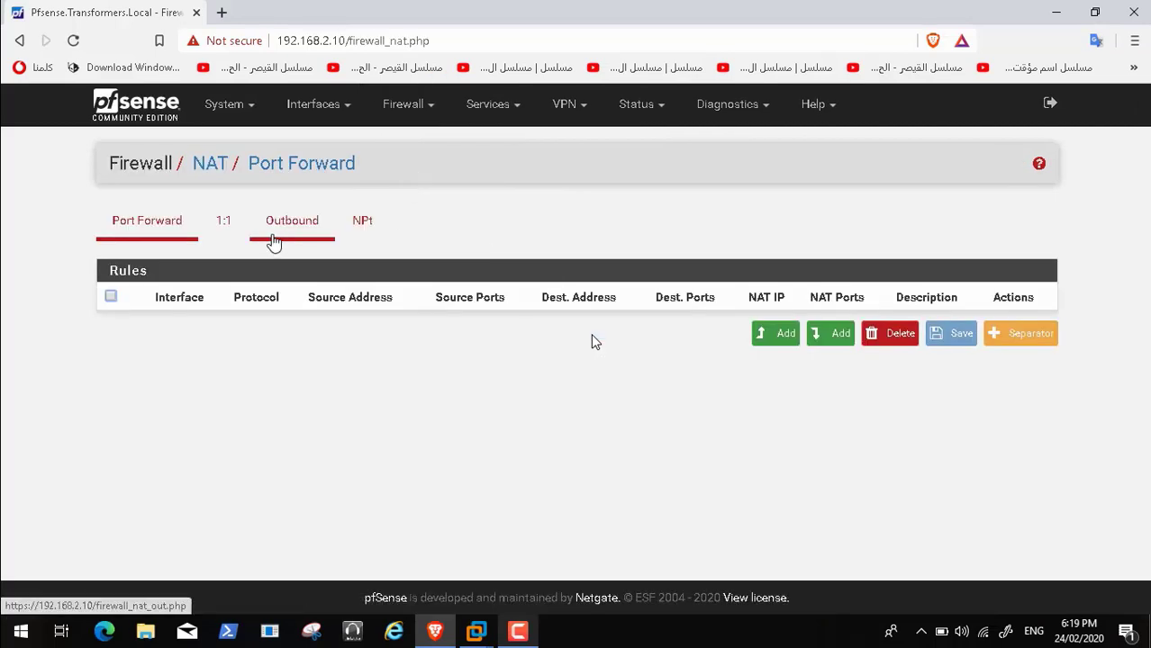
left_click(274, 242)
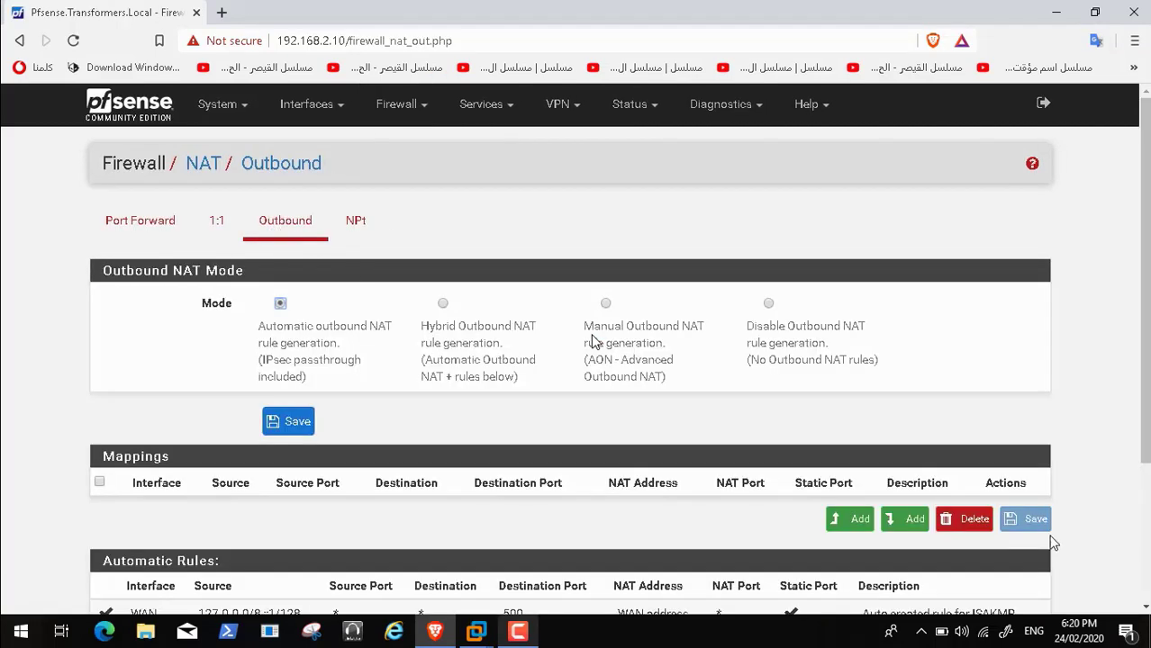
left_click(1145, 609)
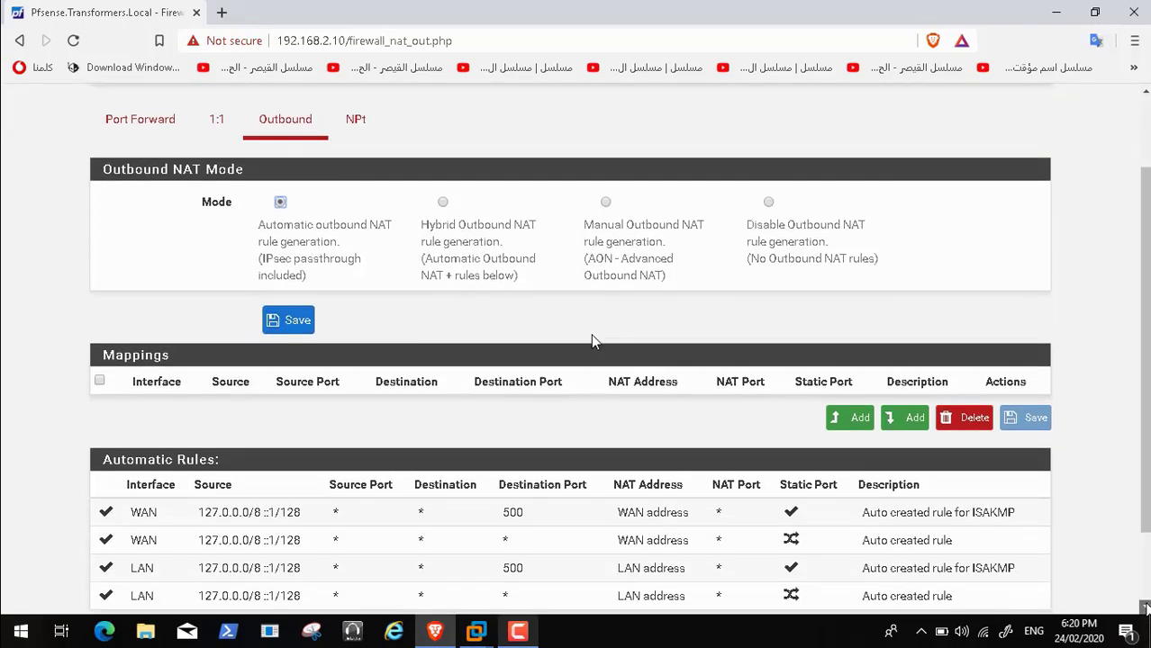
scroll(591, 340, "down", 2)
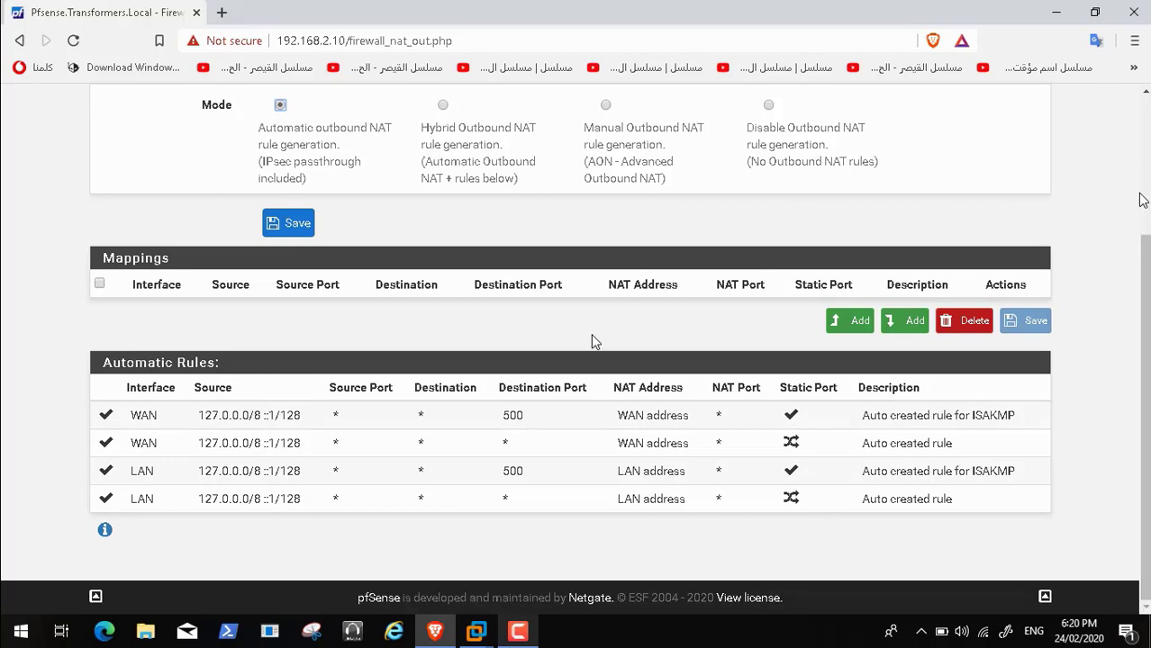
left_click(1143, 160)
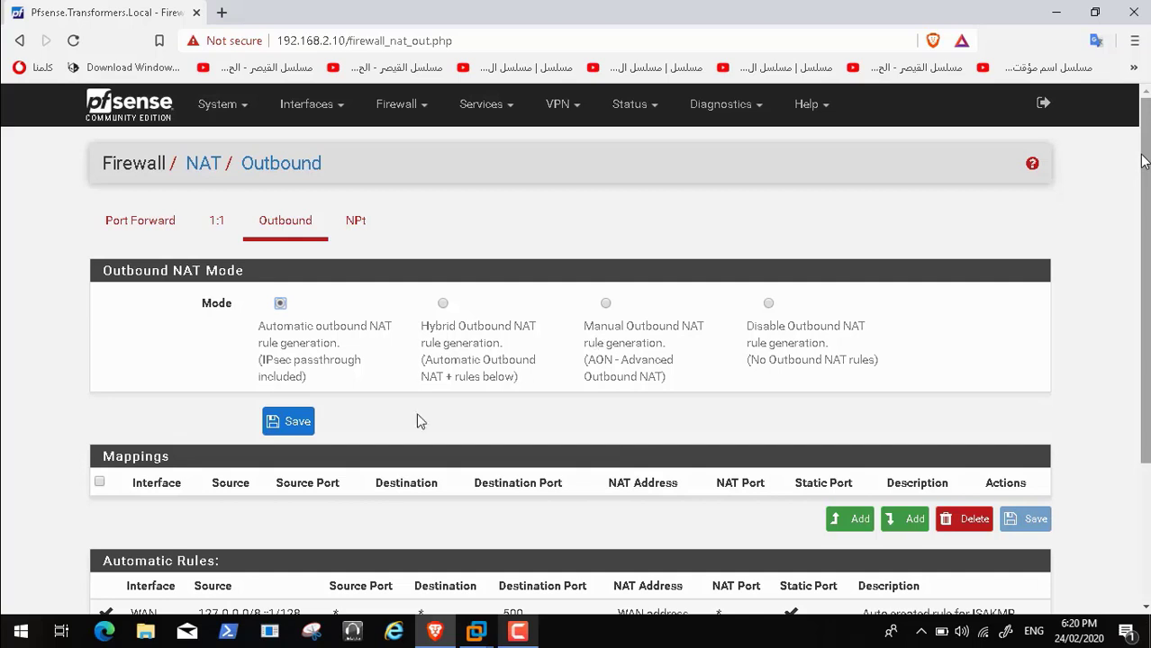
mouse_move(401, 606)
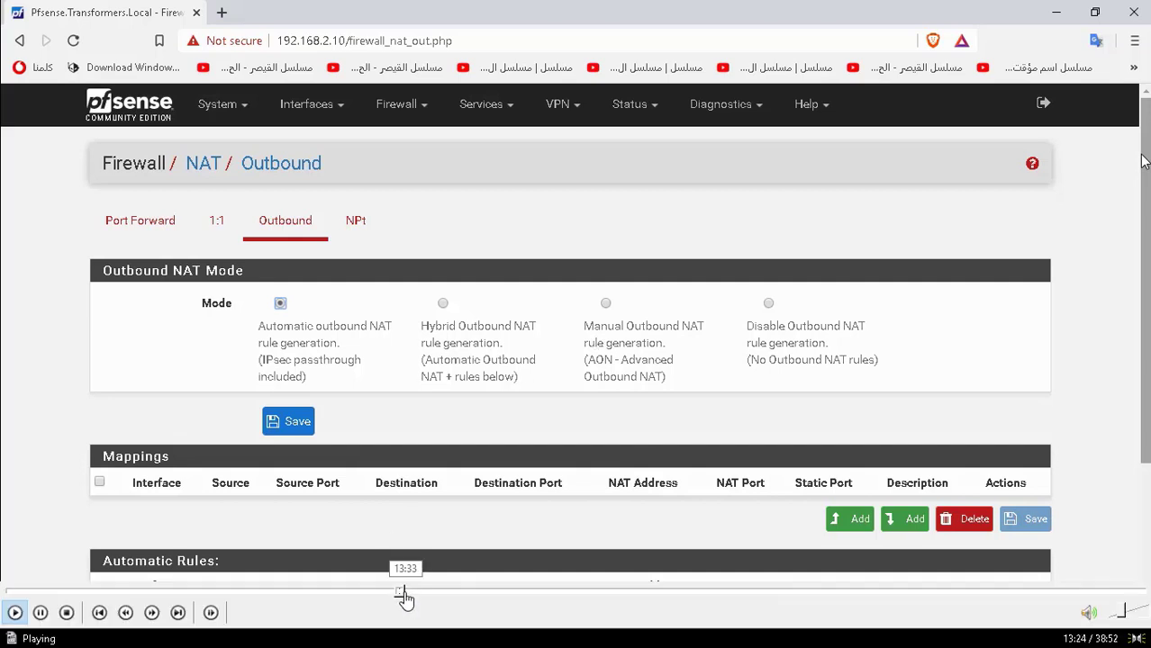
Power on the HPGEN8SRVBOT1 virtual machine and bring it to its sign-in legal notice
left_click(415, 592)
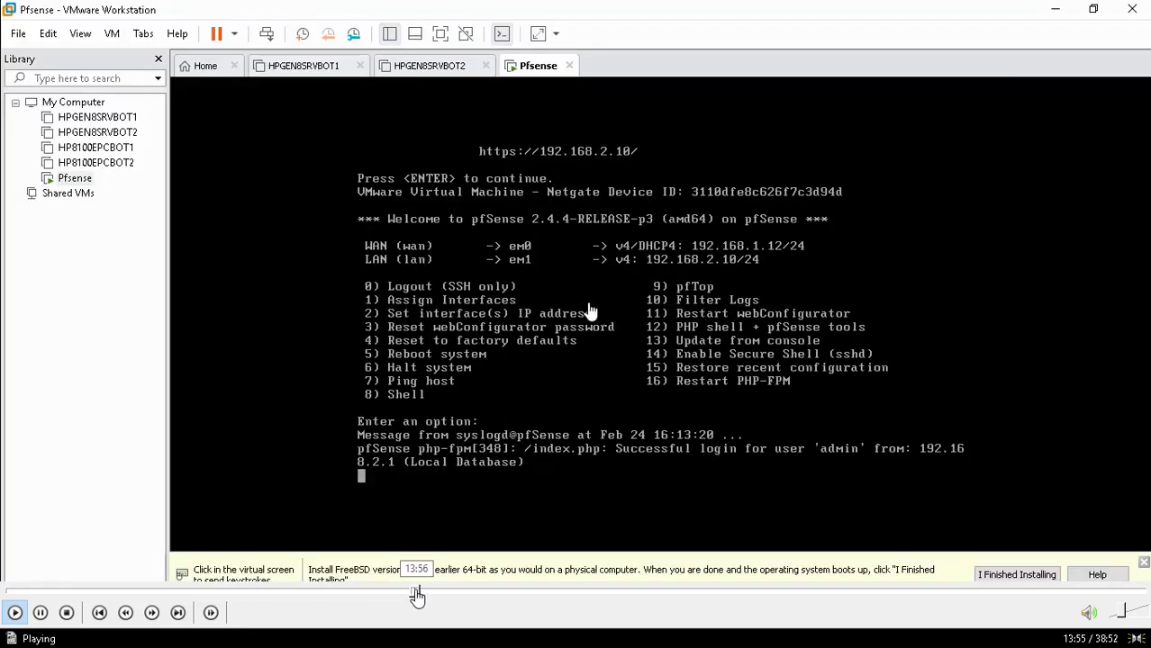
left_click(412, 595)
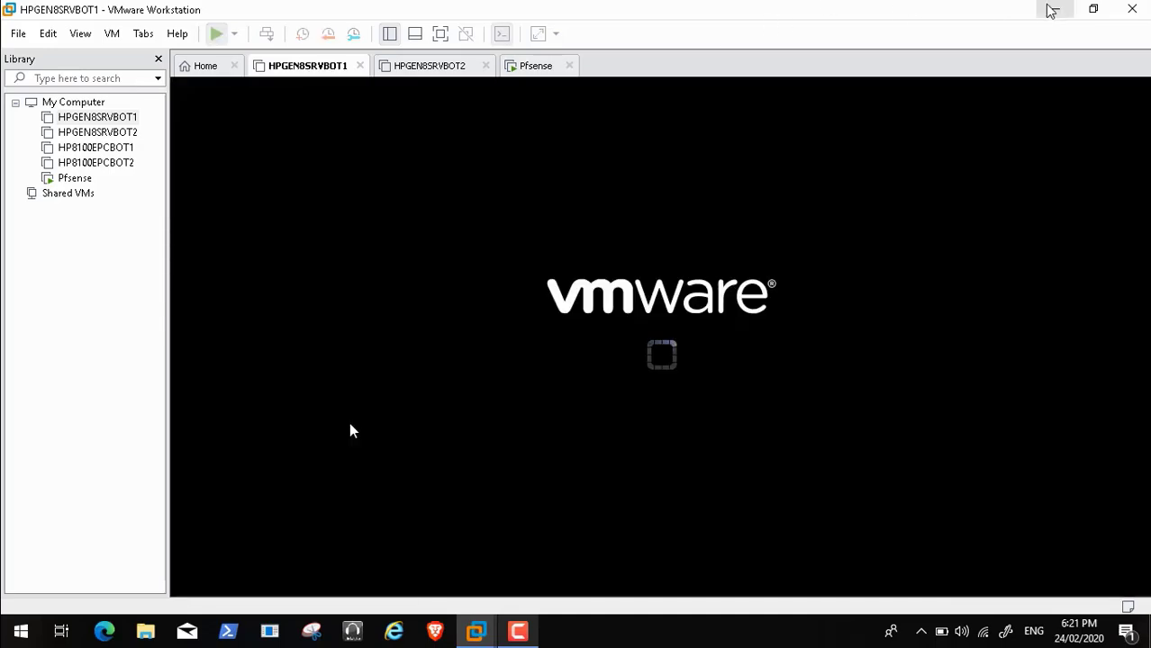
left_click(1053, 10)
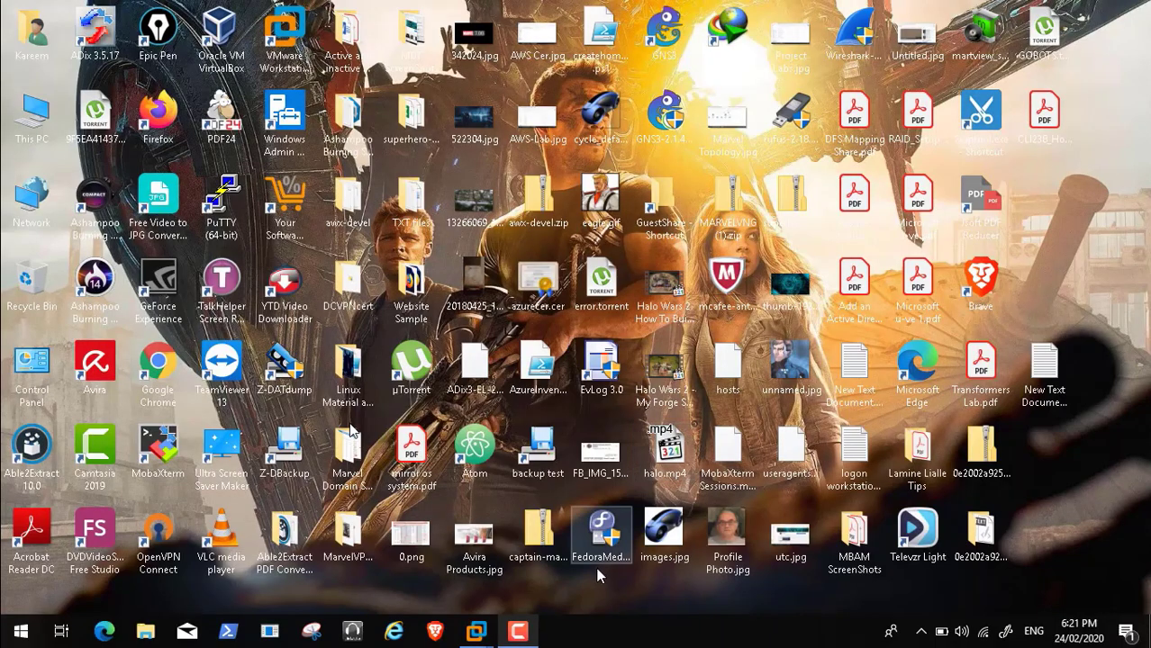
left_click(521, 632)
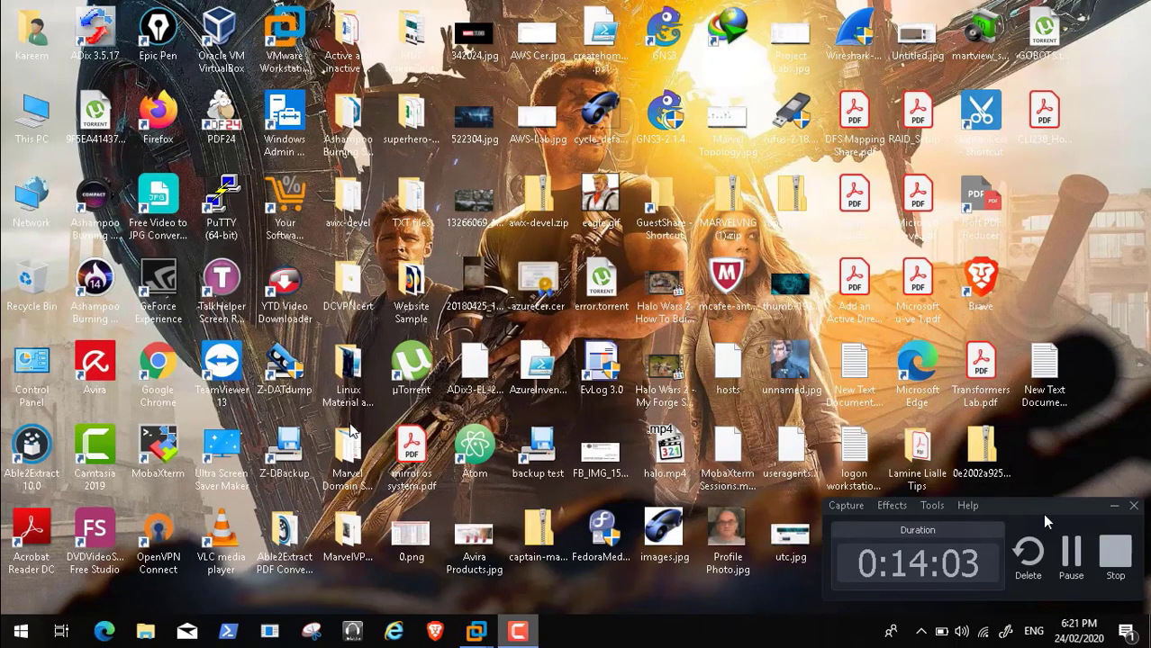
left_click(1070, 554)
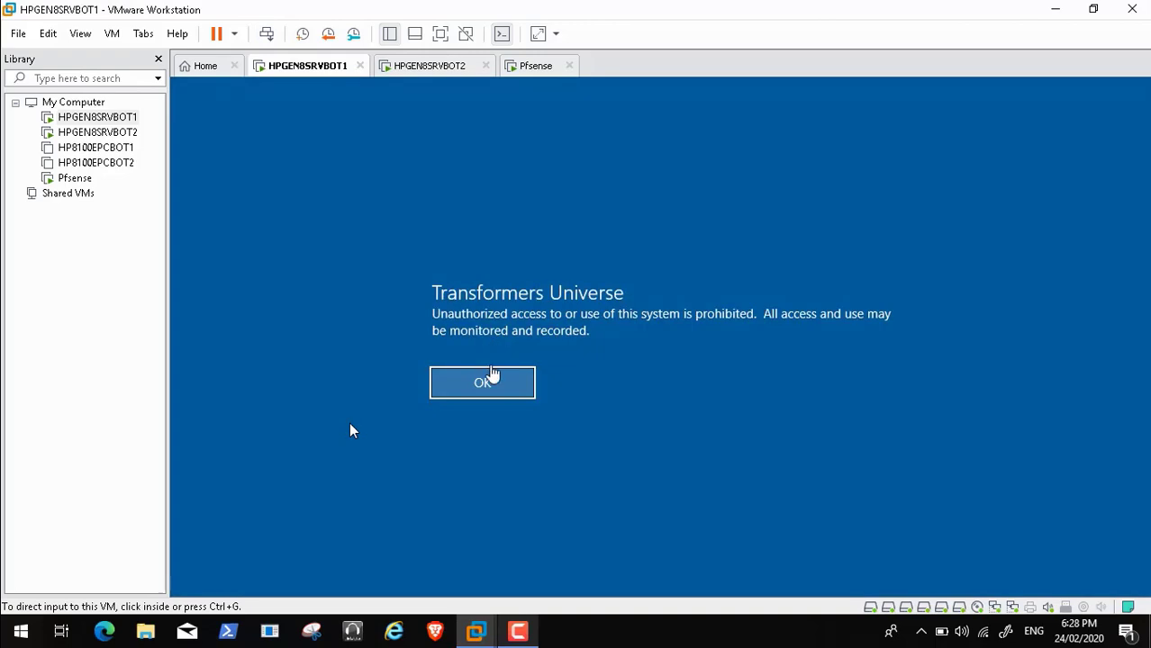
Acknowledge the legal notice and sign in with the domain user name and password
left_click(495, 387)
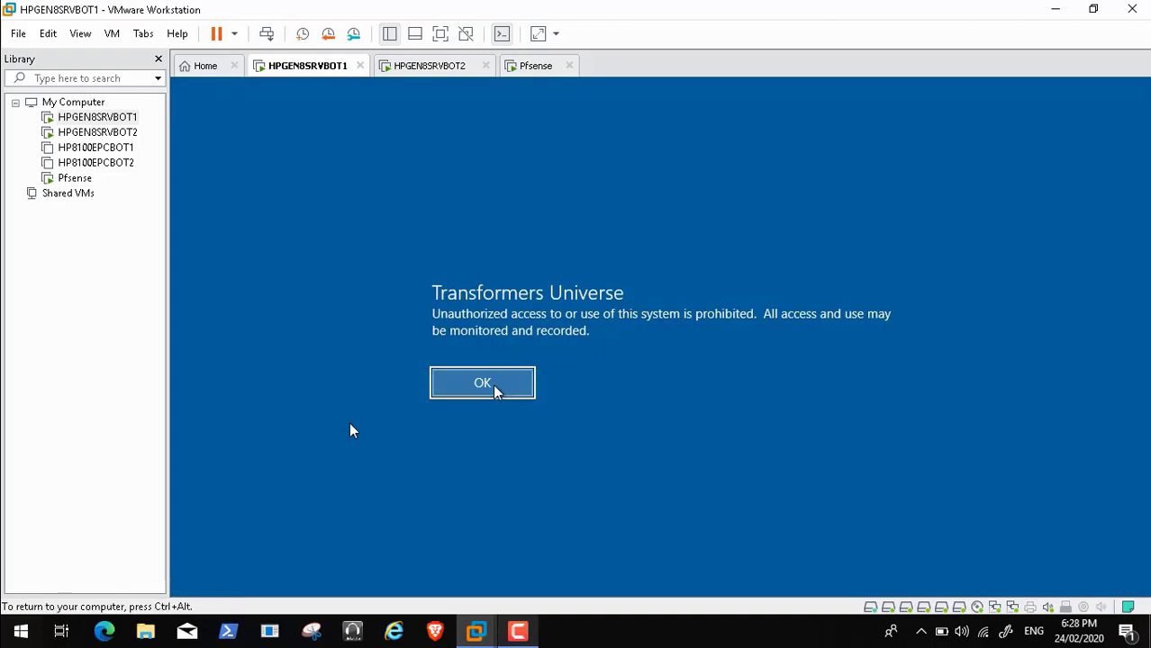
left_click(495, 387)
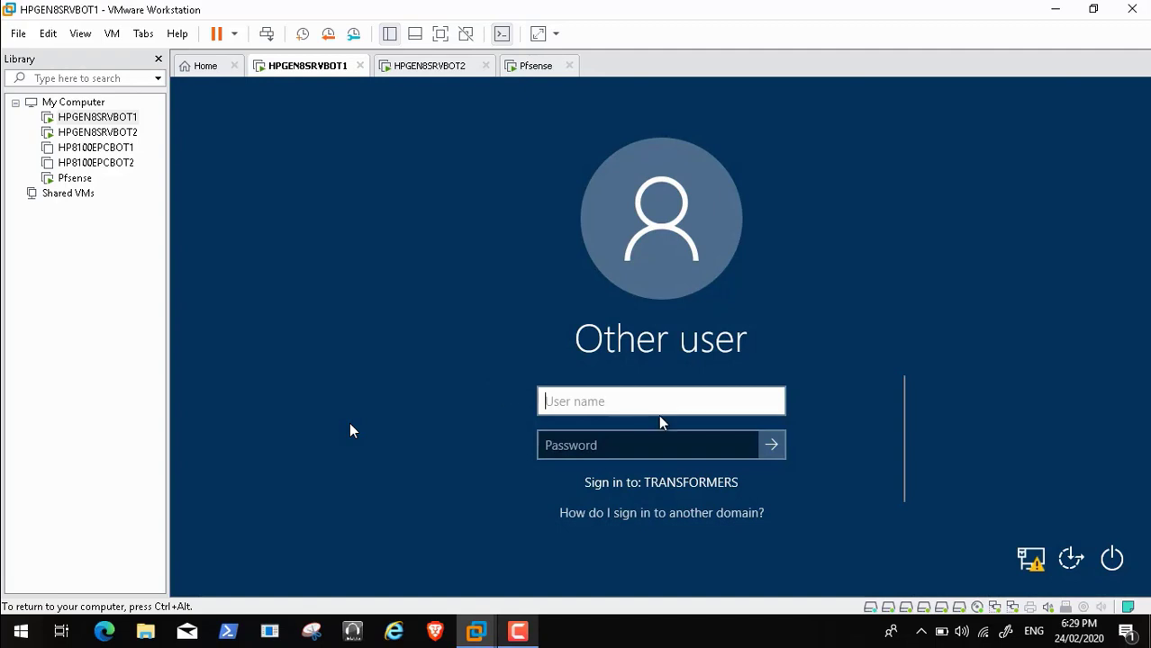
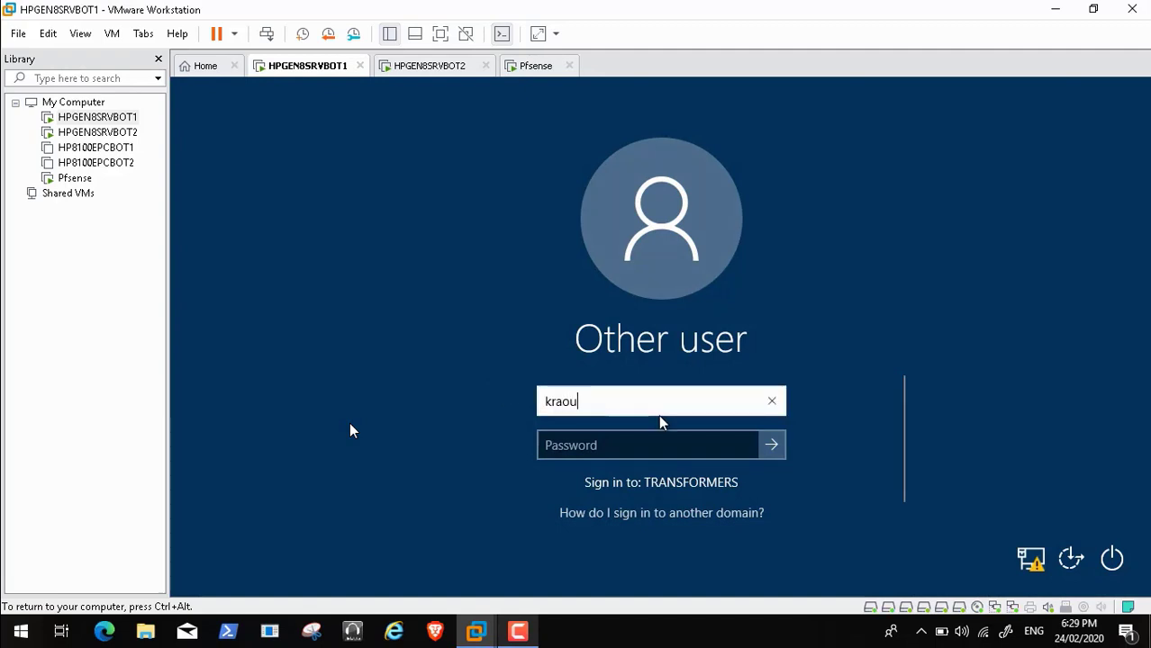
key("Tab")
type("•••••")
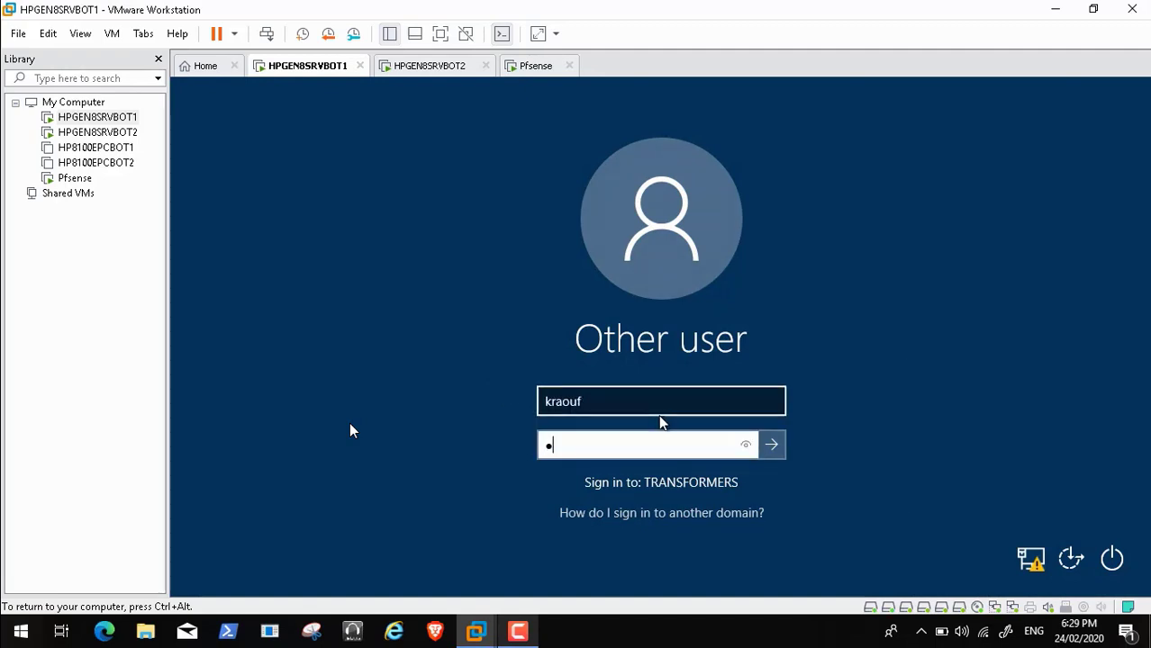
type("•")
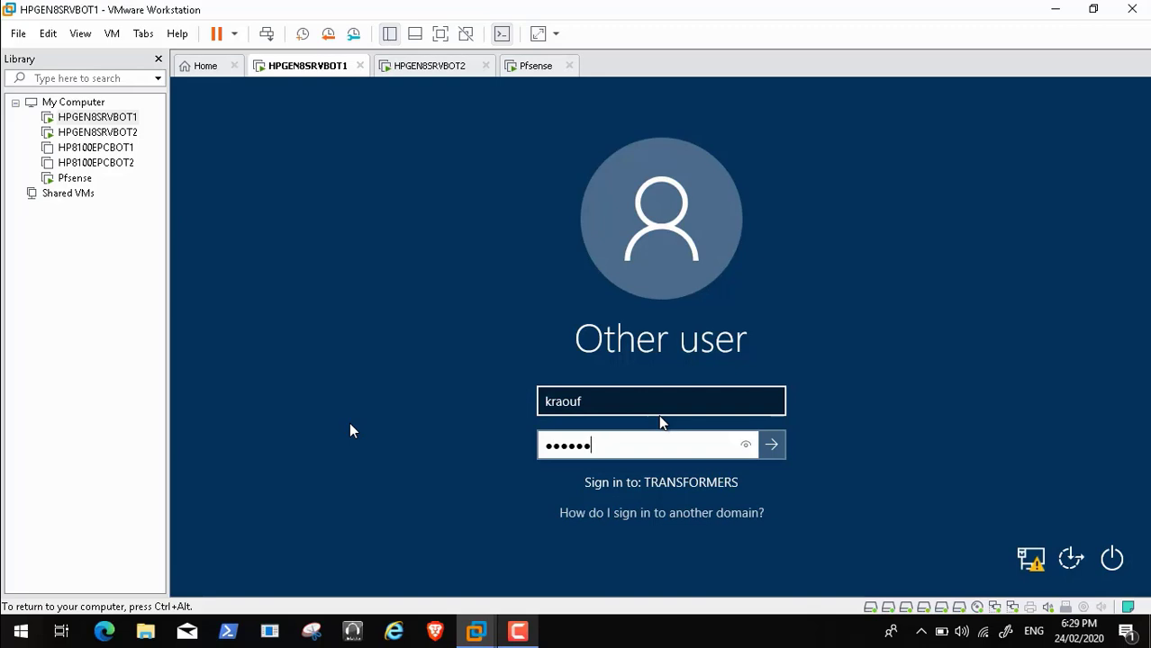
type("••••")
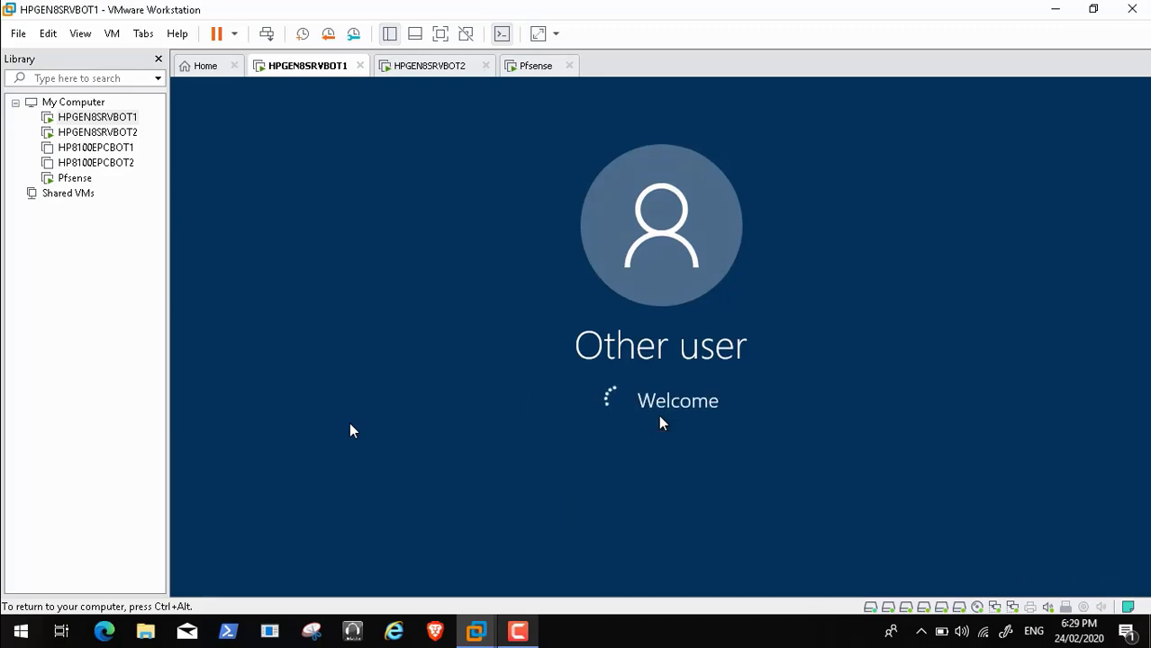
key("ctrl+alt")
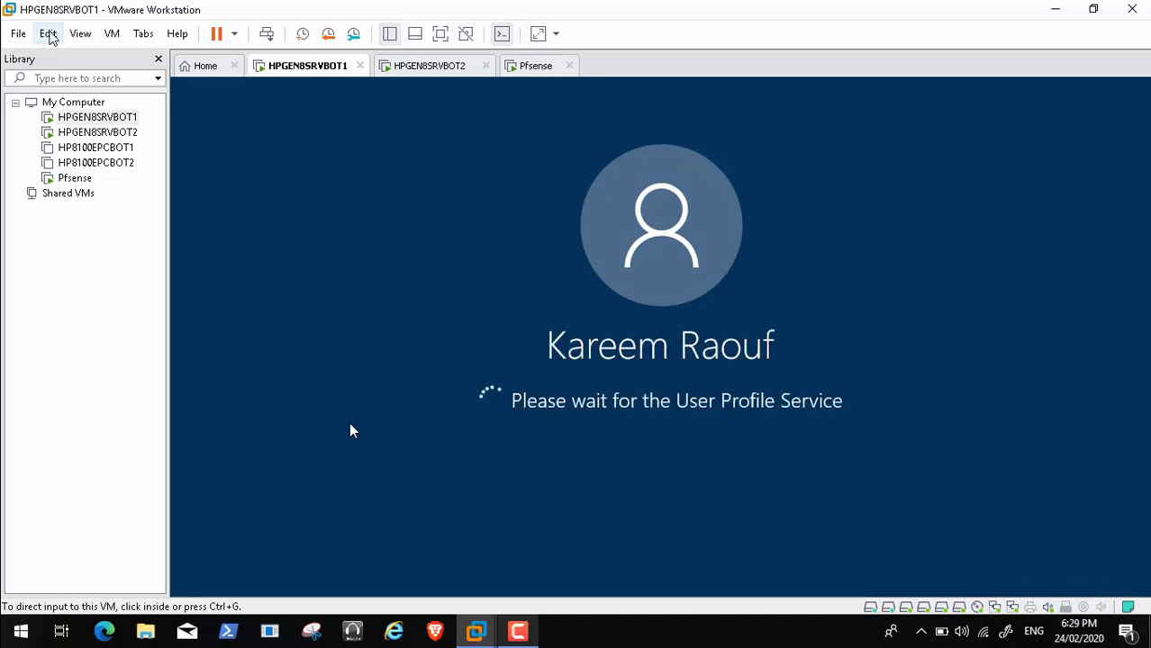
Open the Virtual Network Editor, select VMnet4, and unlock settings with administrator rights
left_click(48, 34)
left_click(93, 119)
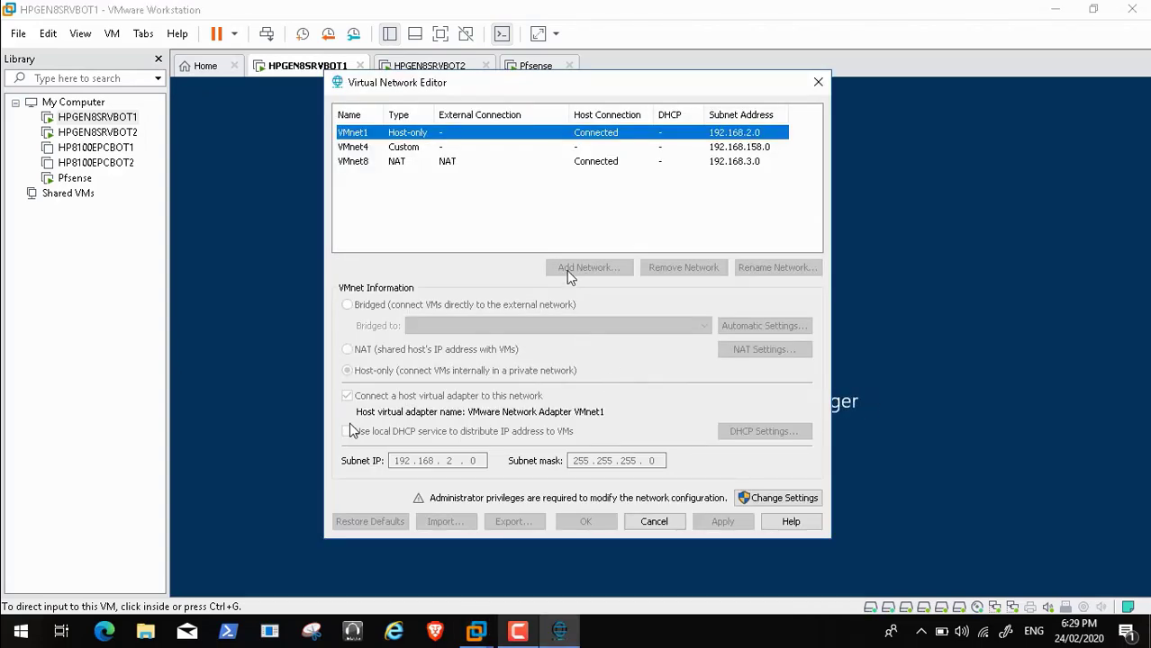
left_click(424, 148)
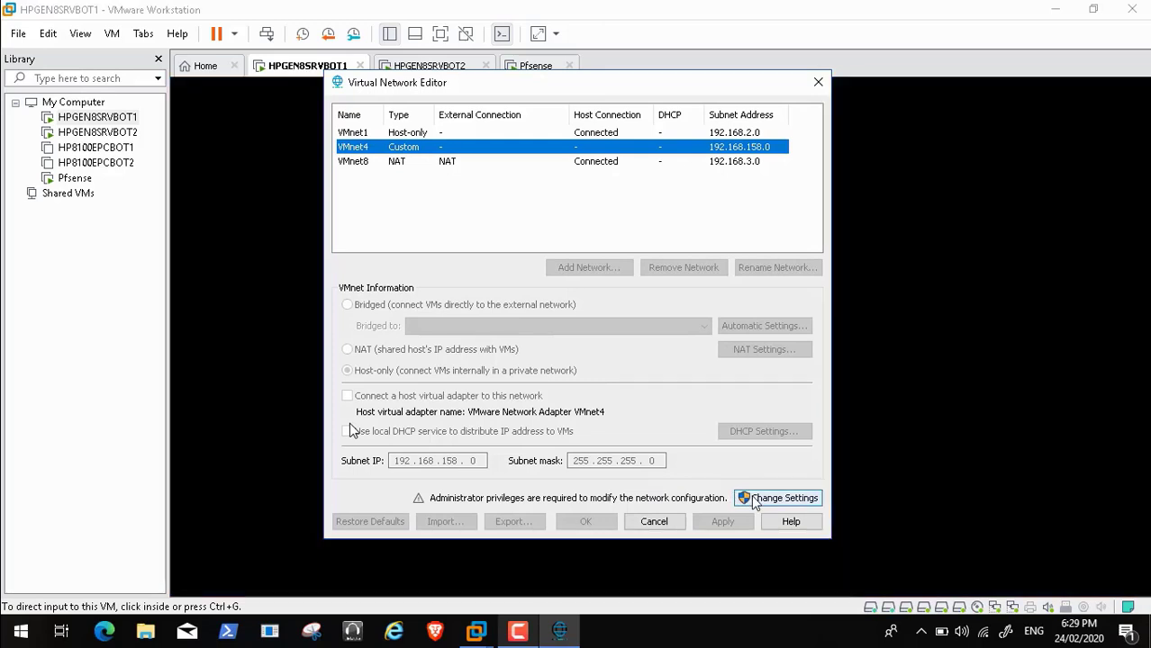
left_click(754, 500)
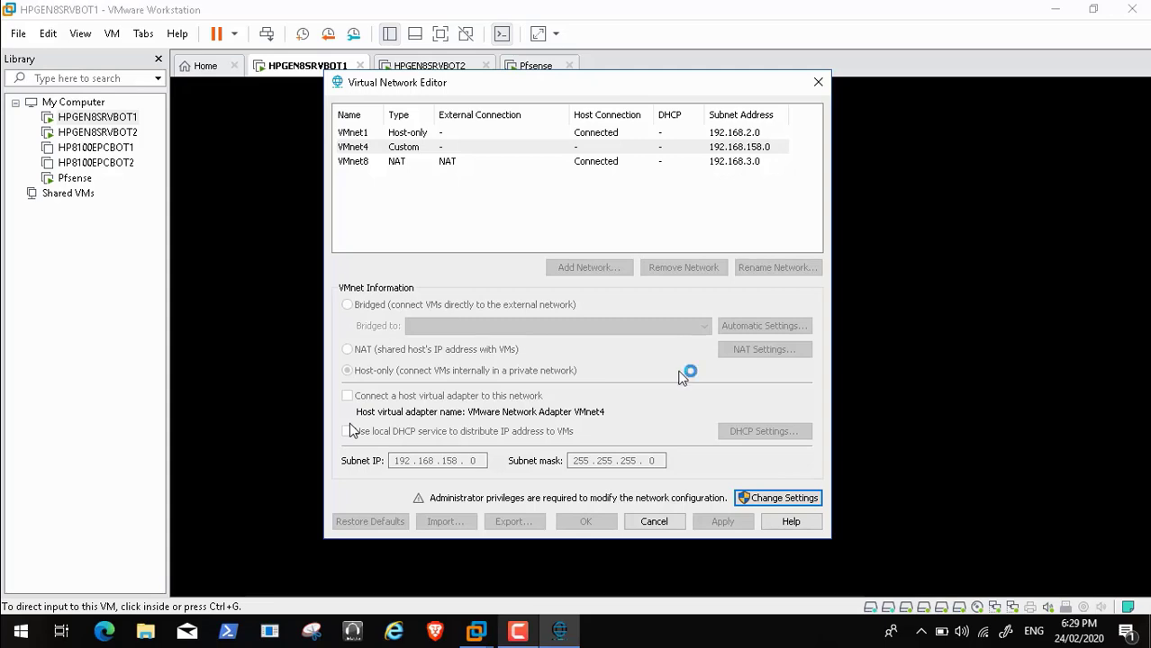
Skip the tutorial past the VMnet4 and Pfsense adapter settings to the HPGEN8SRVBOT1 desktop
mouse_move(293, 612)
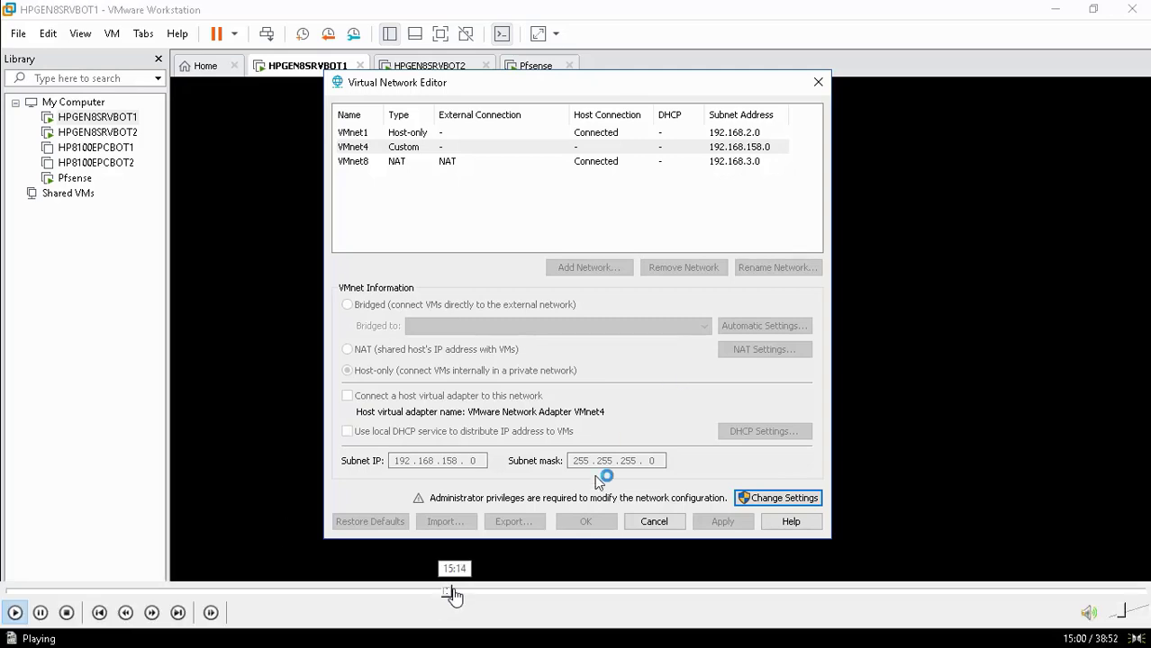
left_click(457, 591)
left_click(469, 591)
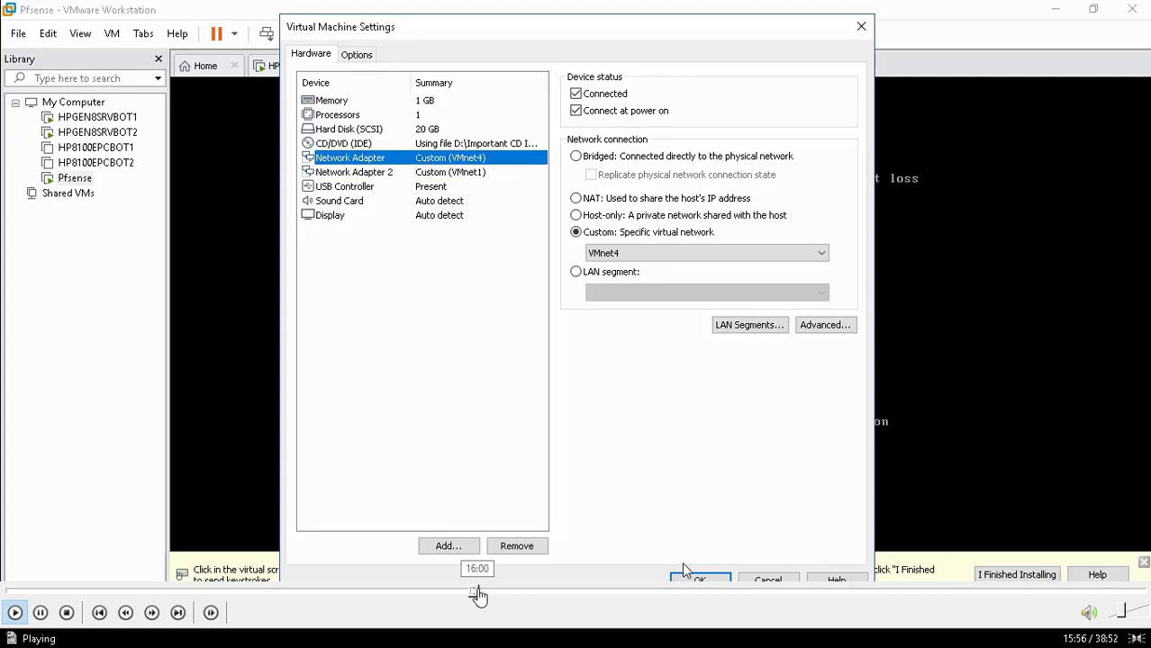
left_click(483, 592)
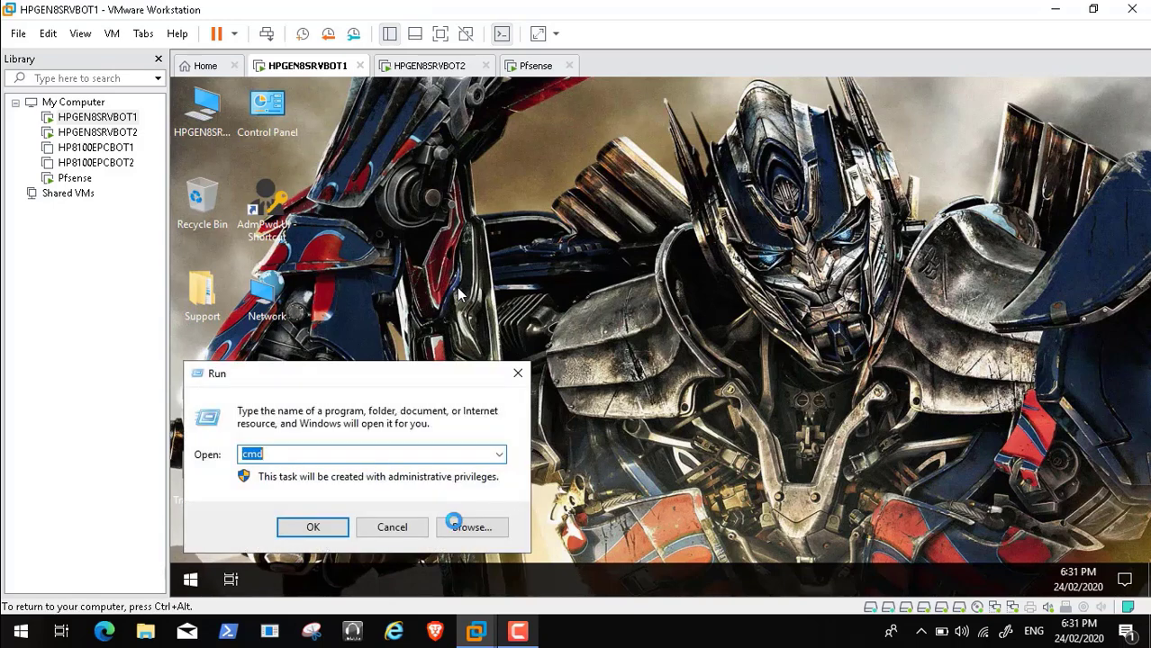
Skip through the ping results for 192.168.1.12, 192.168.2.10 and 8.8.8.8 and the nslookup test
key("Escape")
left_click(518, 637)
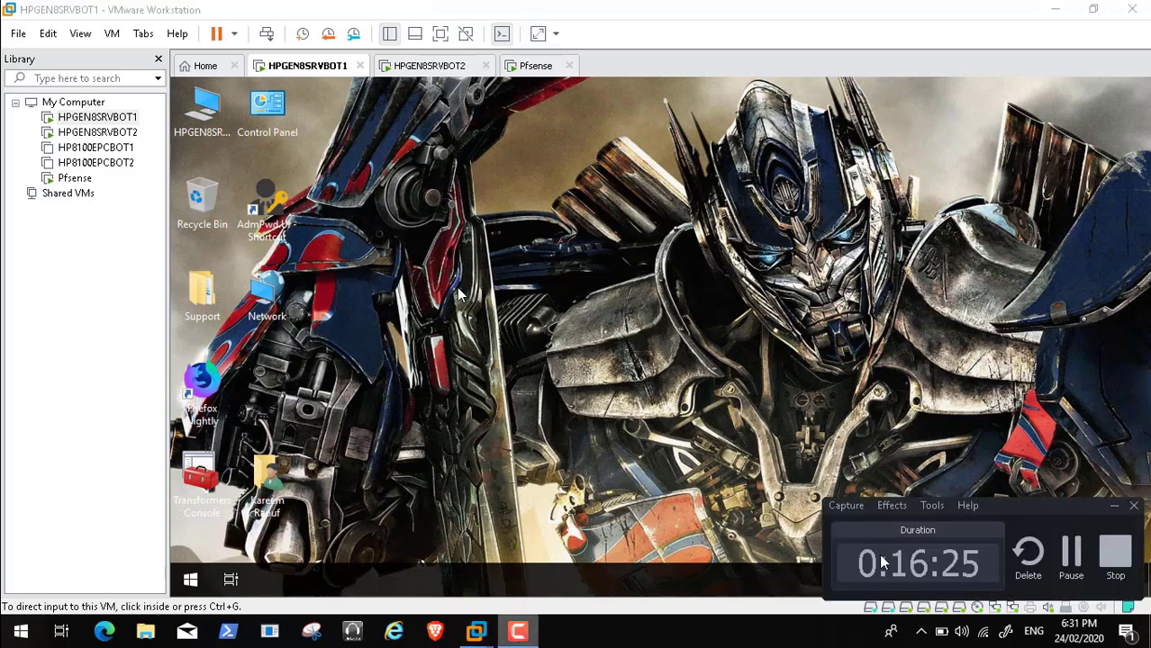
left_click(1113, 505)
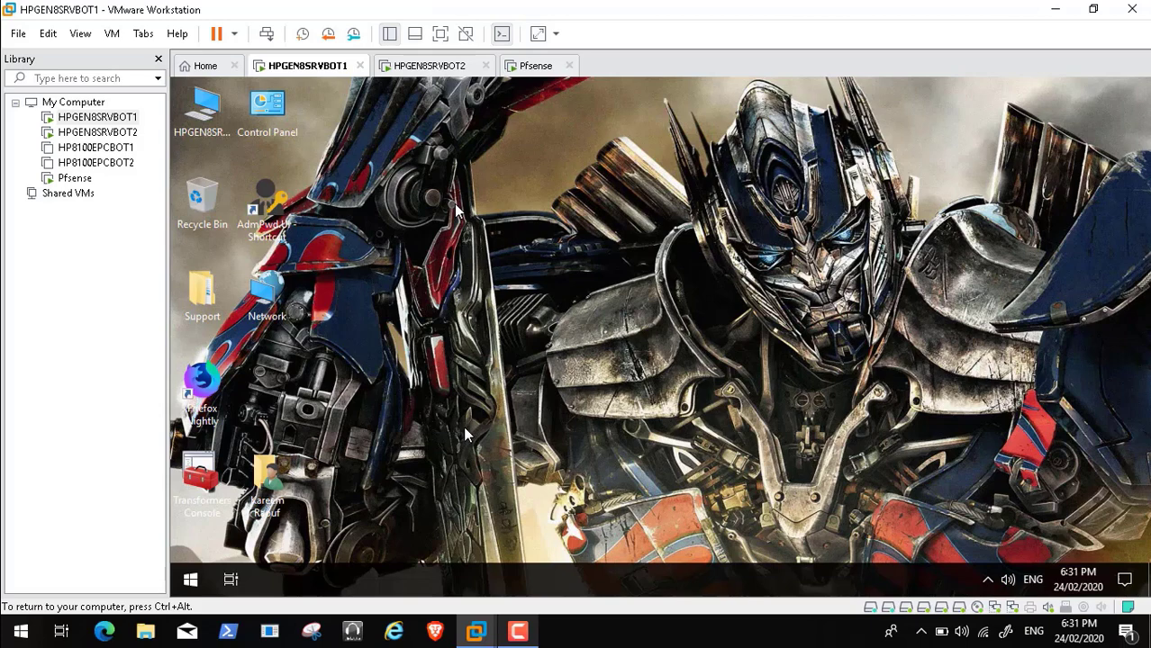
mouse_move(492, 616)
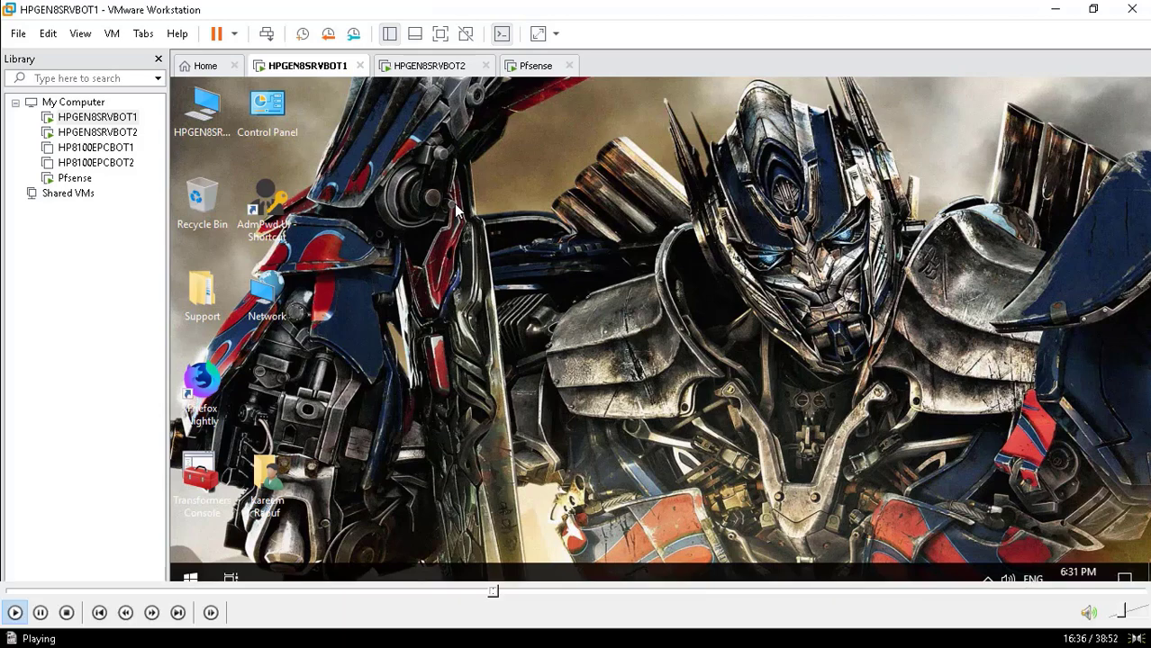
left_click(509, 594)
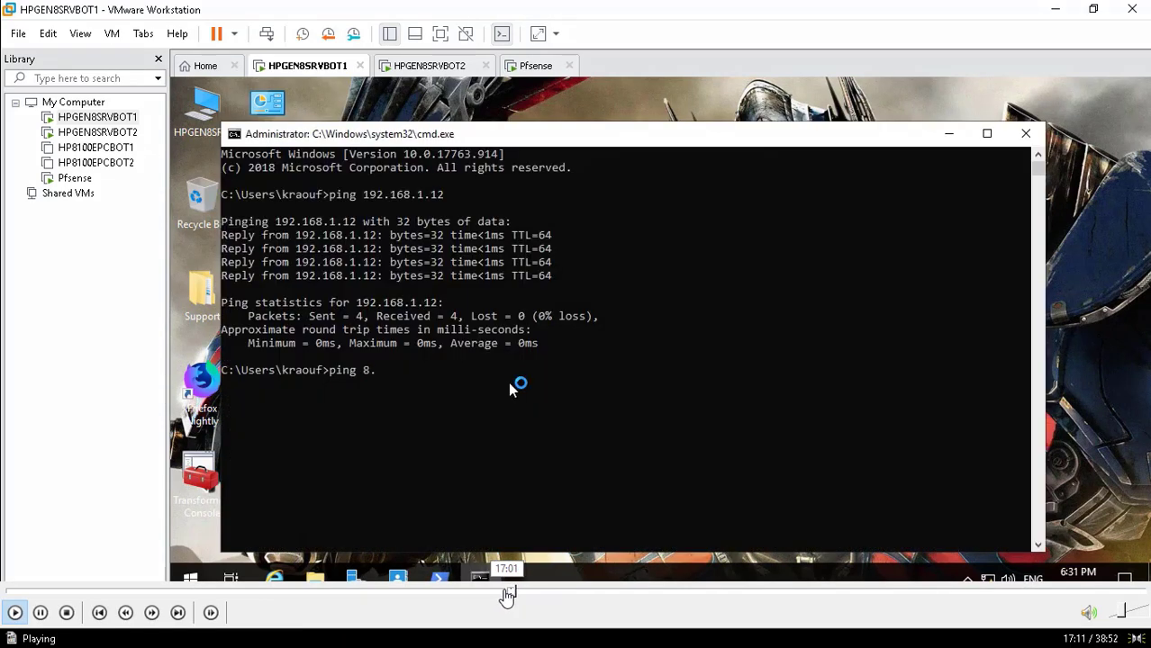
left_click(505, 595)
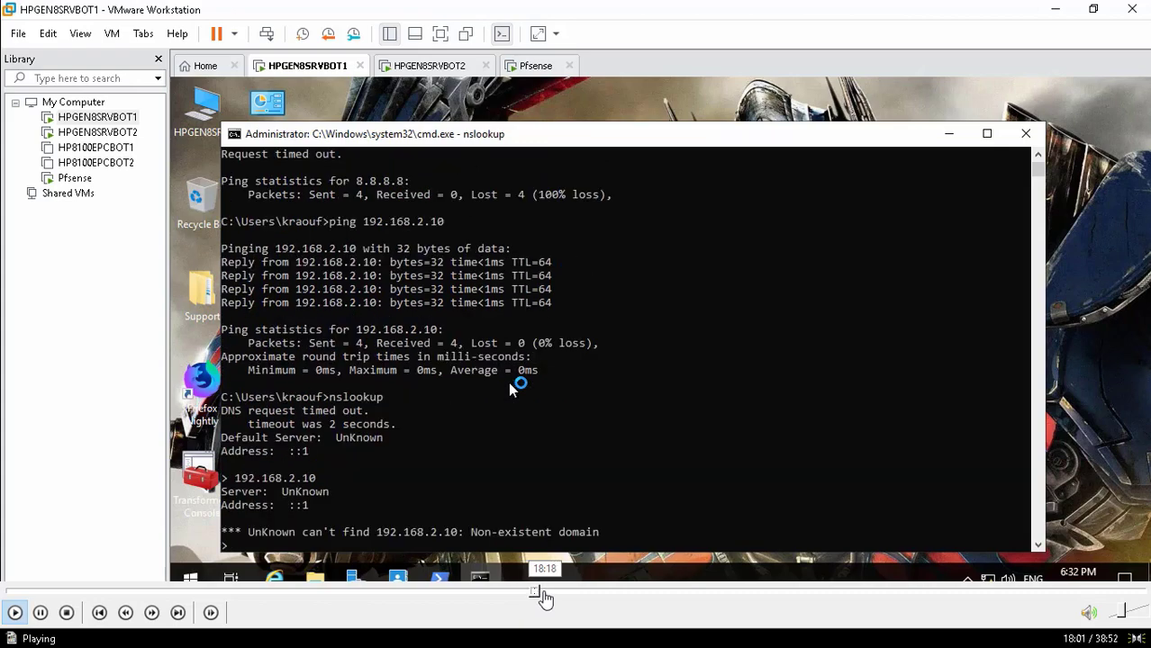
left_click(543, 596)
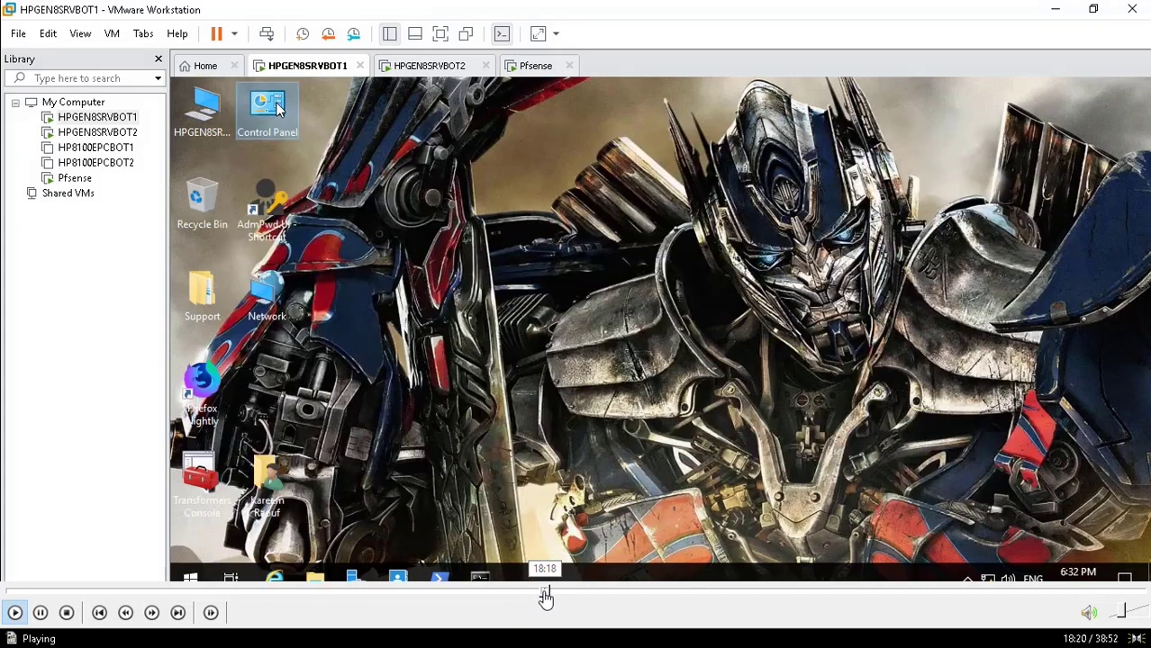
Jump to the DNS server list in Advanced TCP/IP Settings and pause on the 8.8.8.8 entry
left_click(555, 597)
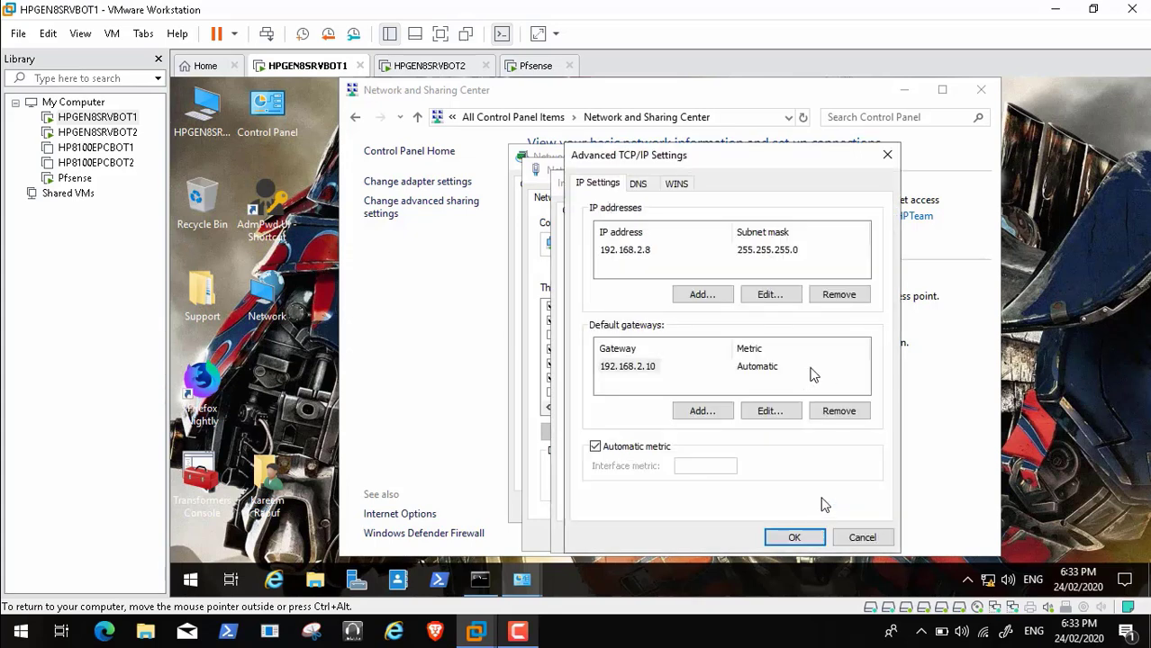
left_click(637, 185)
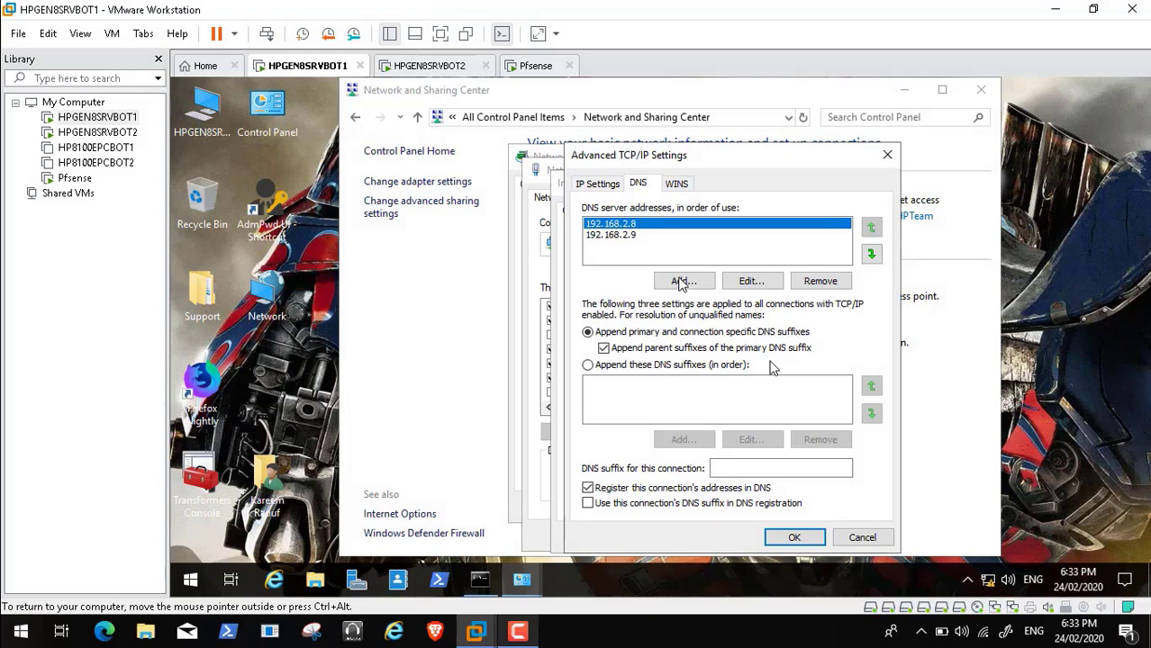
mouse_move(127, 612)
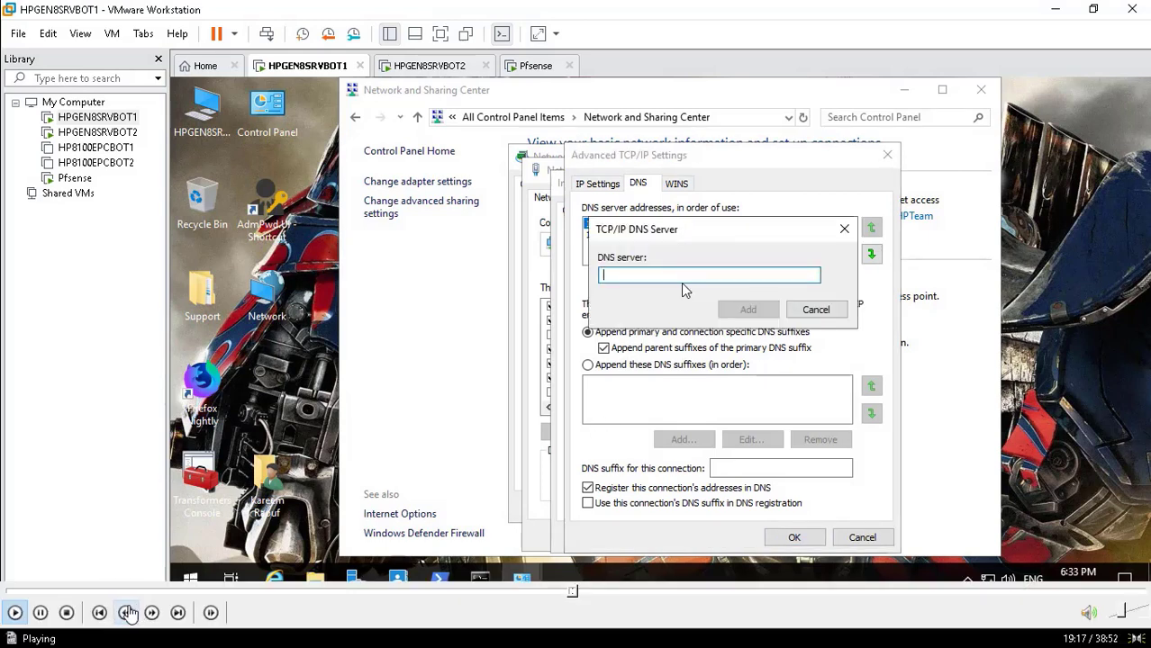
left_click(41, 614)
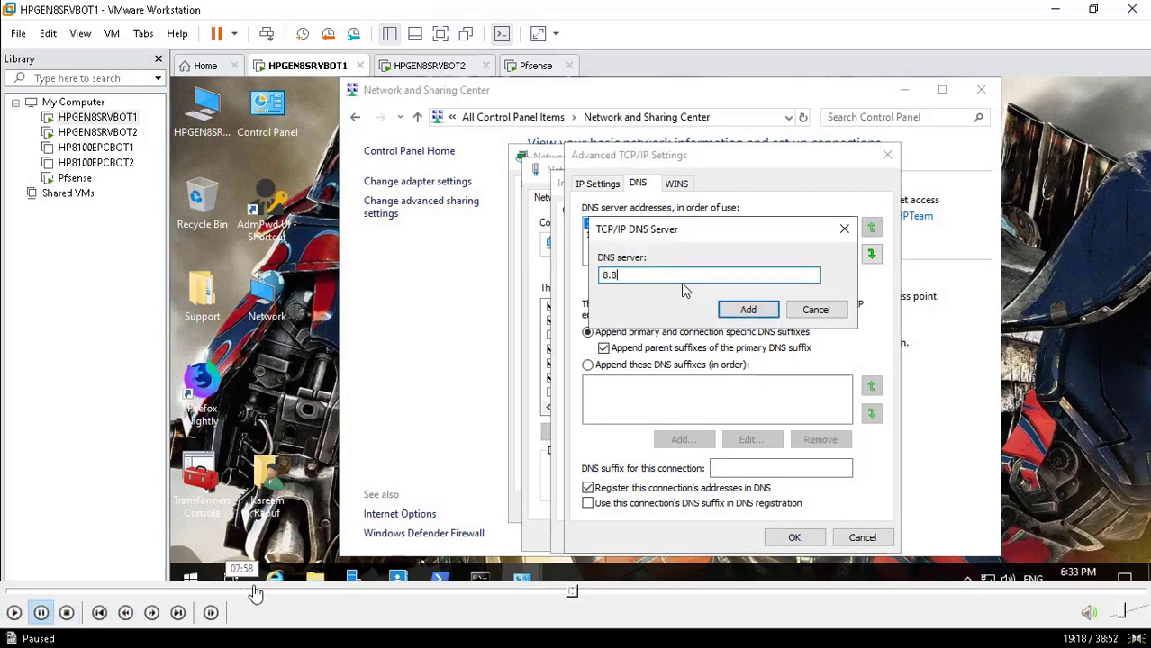
left_click(579, 594)
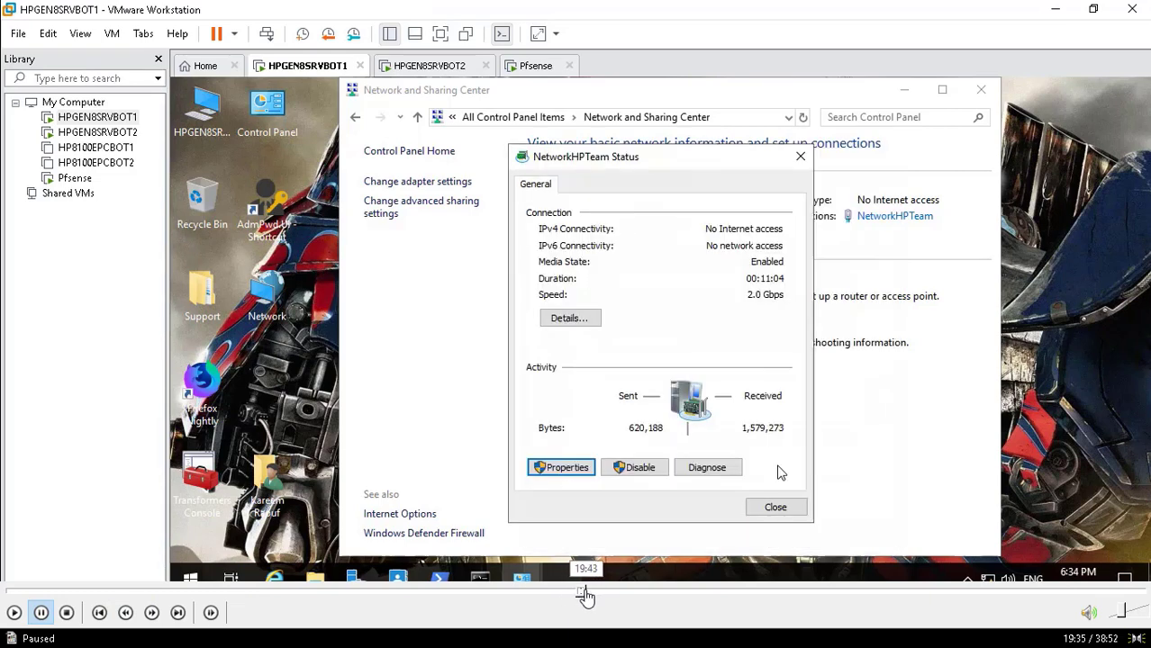
left_click(586, 595)
left_click(594, 595)
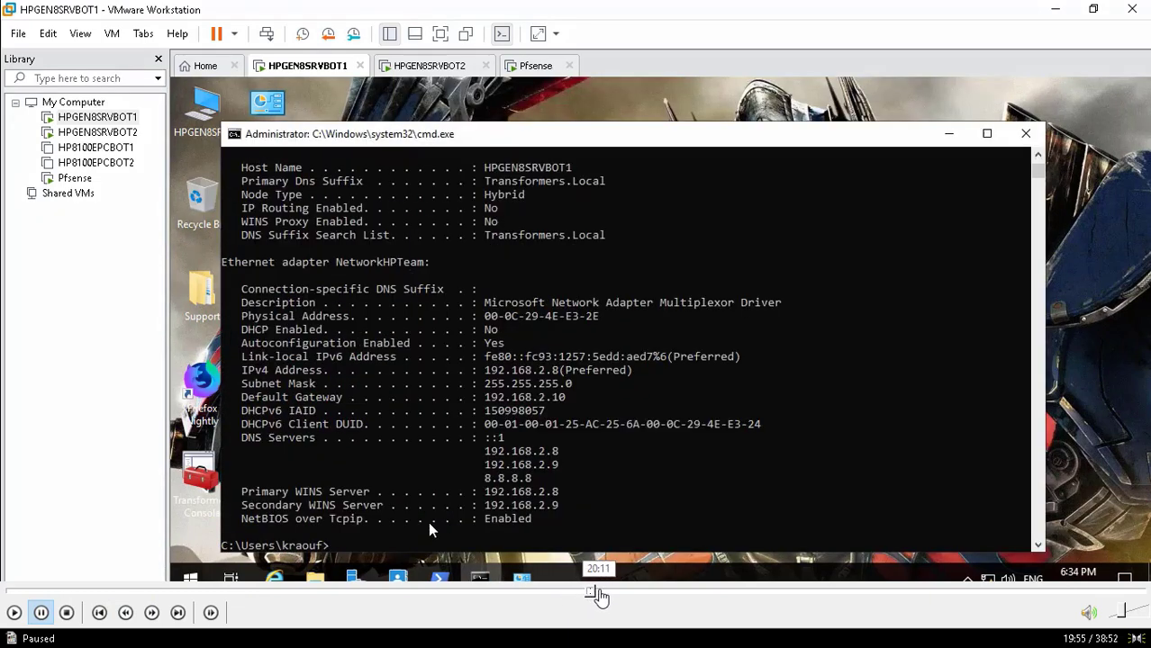
left_click(603, 595)
left_click(617, 595)
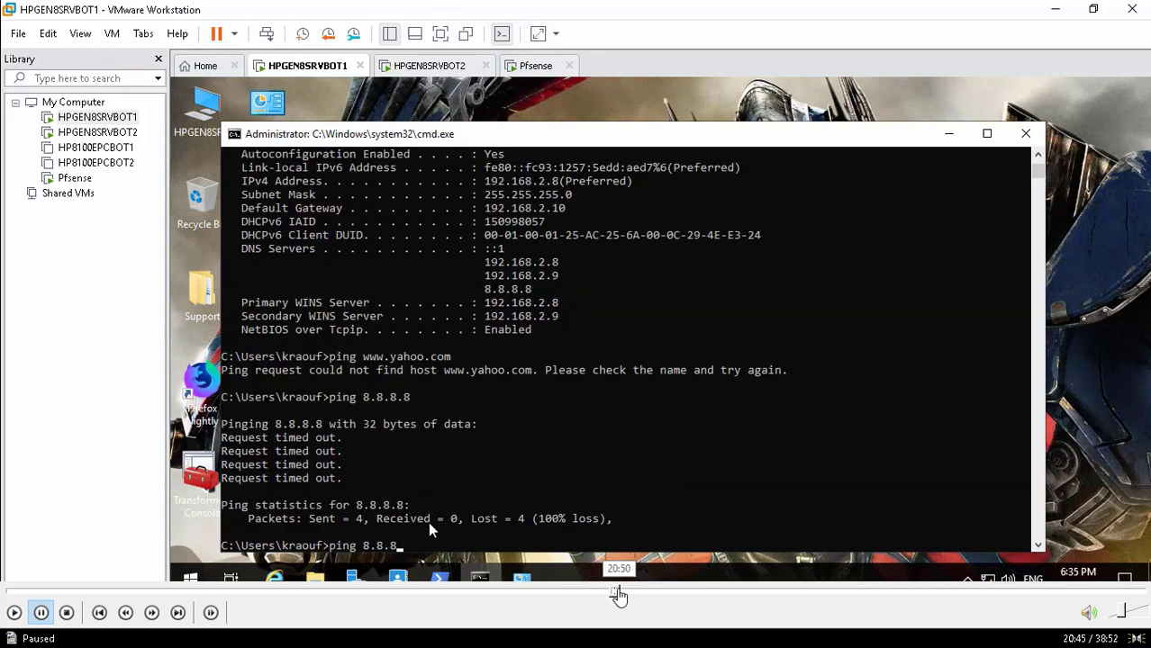
left_click(627, 595)
left_click(638, 595)
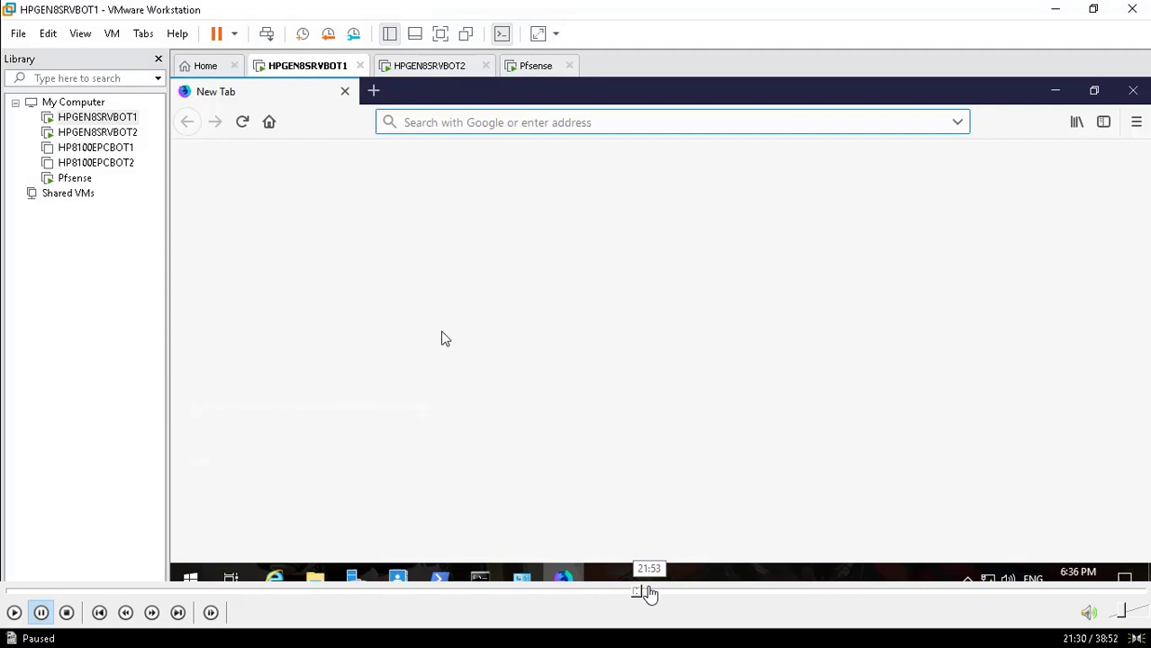
mouse_move(7, 616)
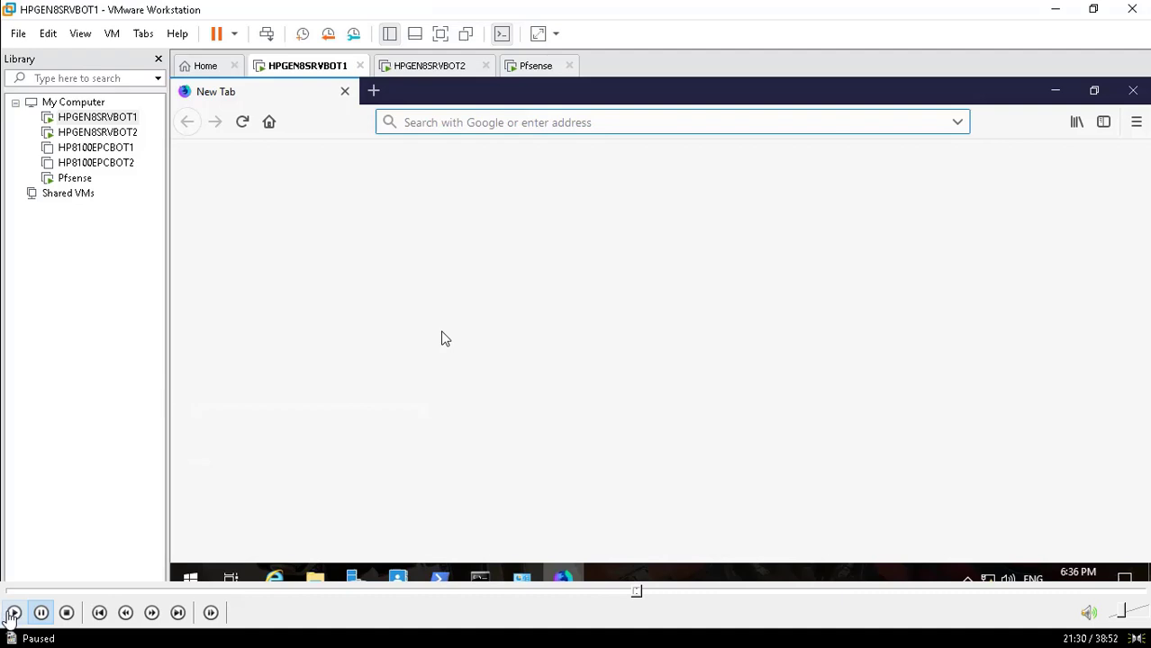
left_click(14, 613)
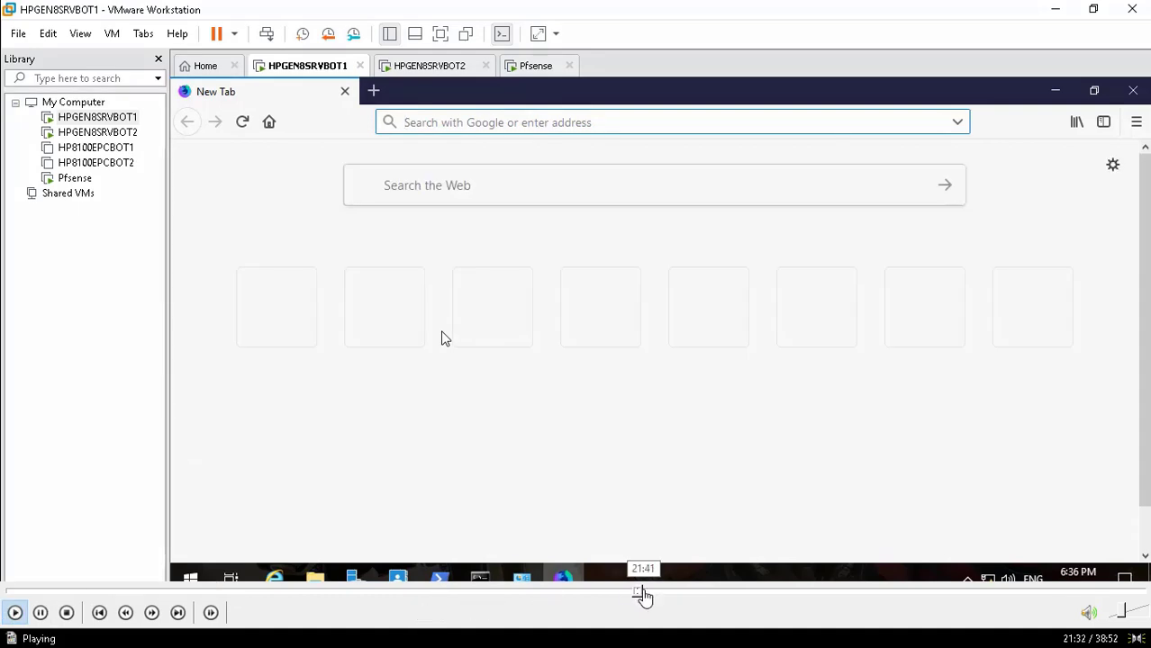
left_click(643, 592)
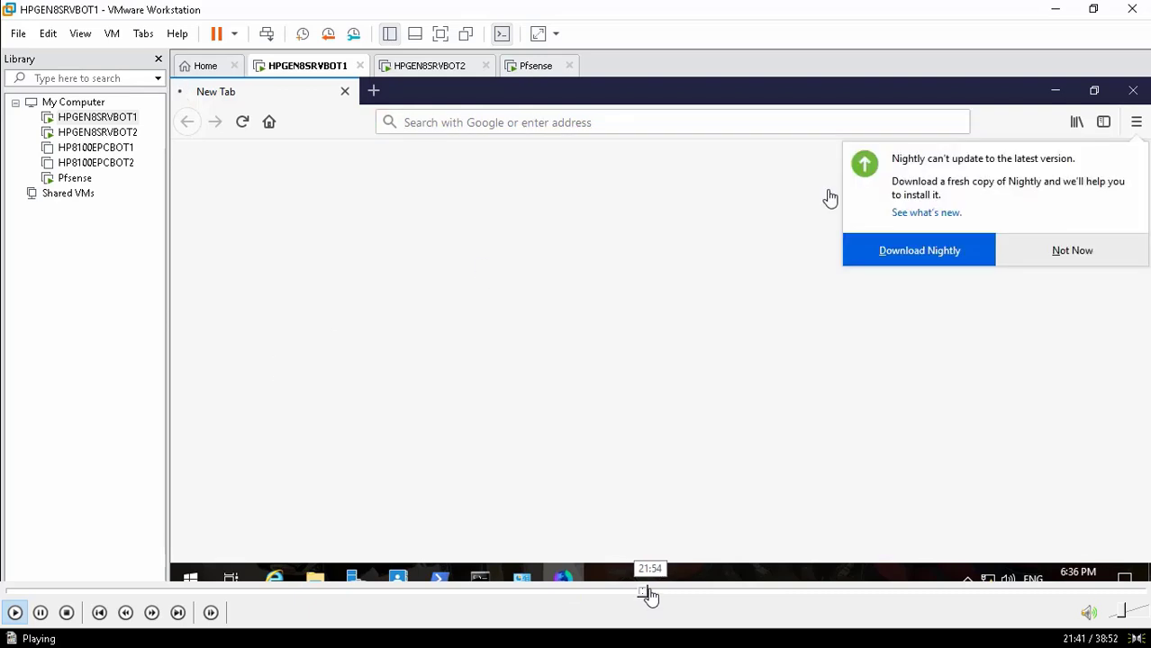
left_click(652, 592)
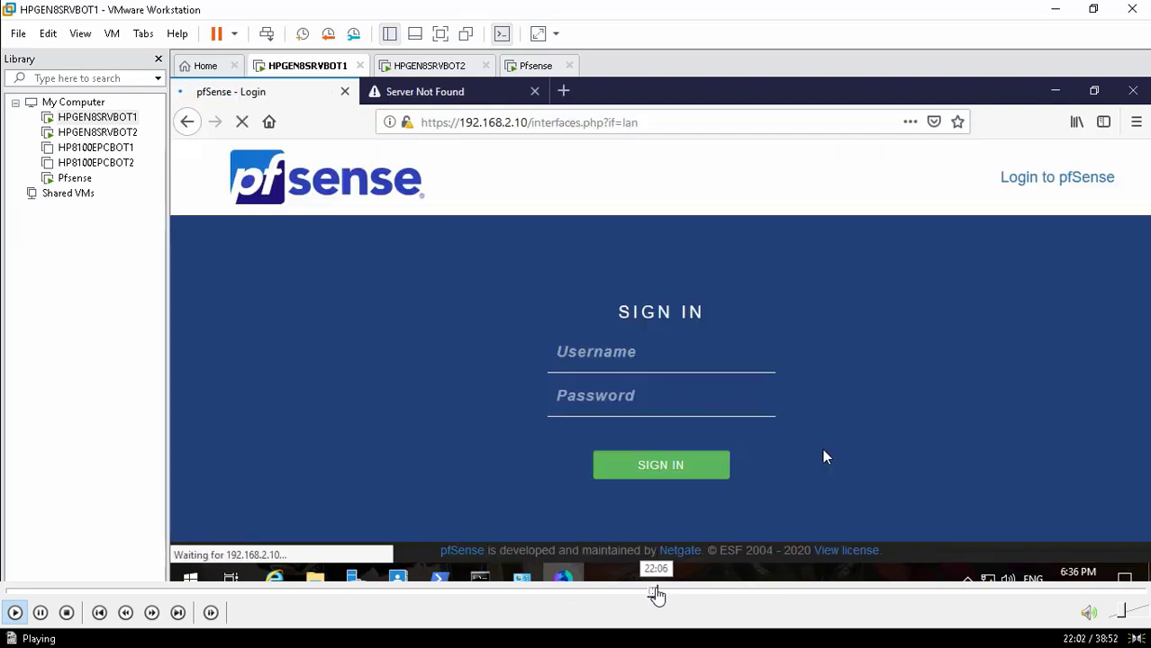
left_click(658, 594)
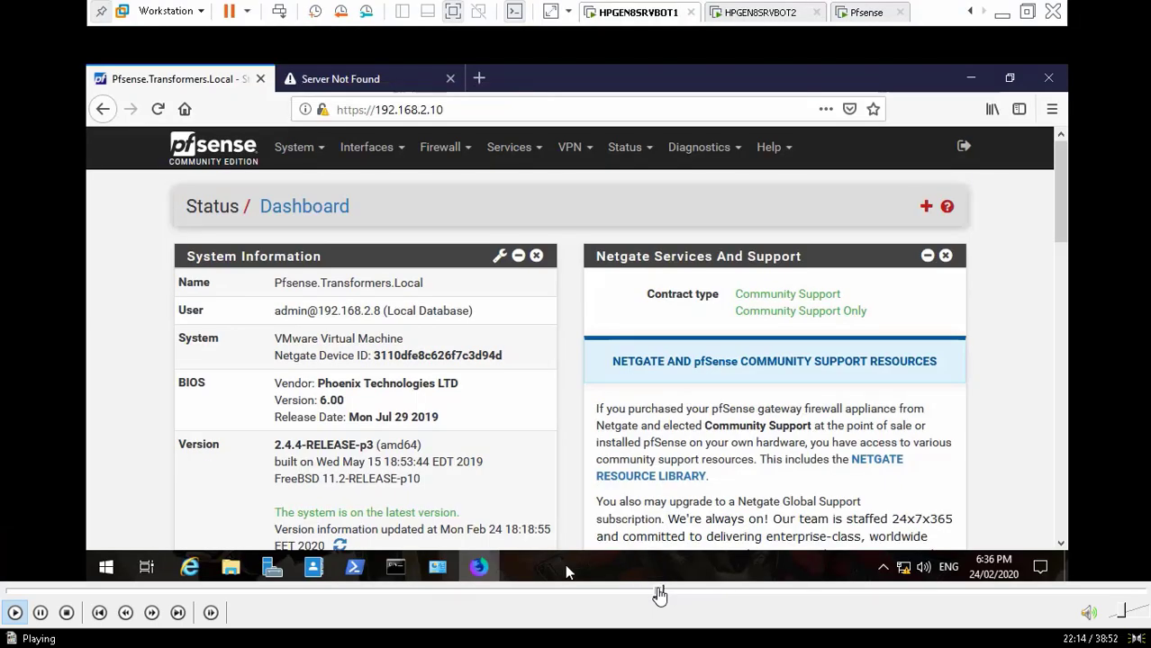
Scrub the recording past the dashboard and routes to the ping diagnostics of 192.168.1.1
left_click(662, 595)
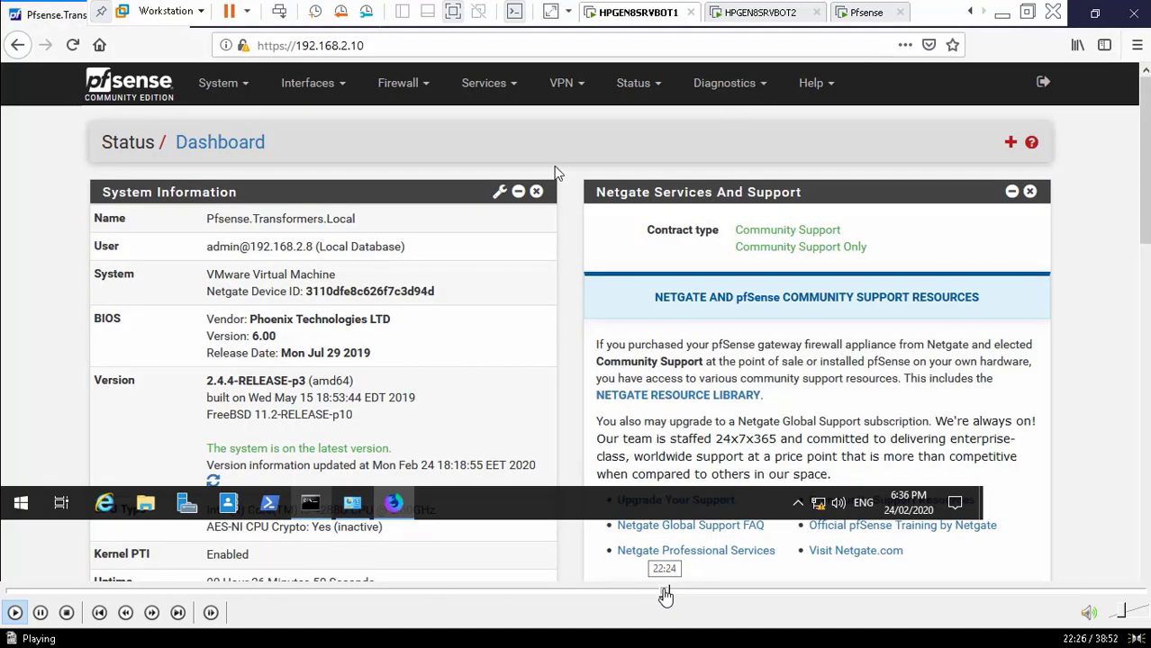
left_click(669, 594)
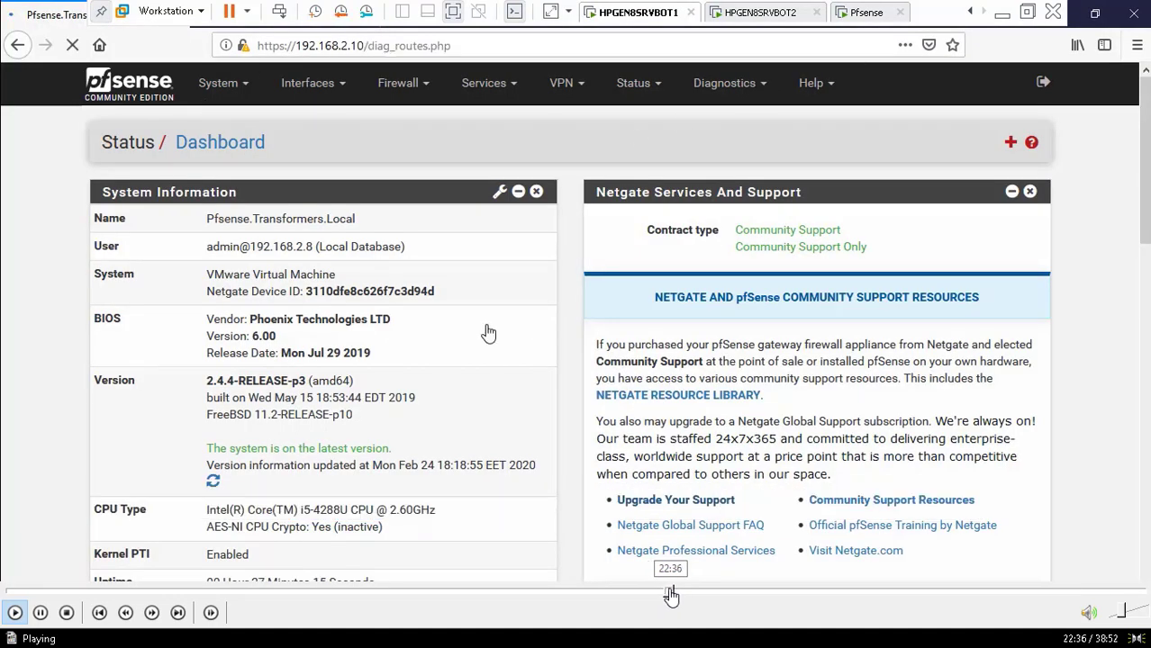
left_click(682, 594)
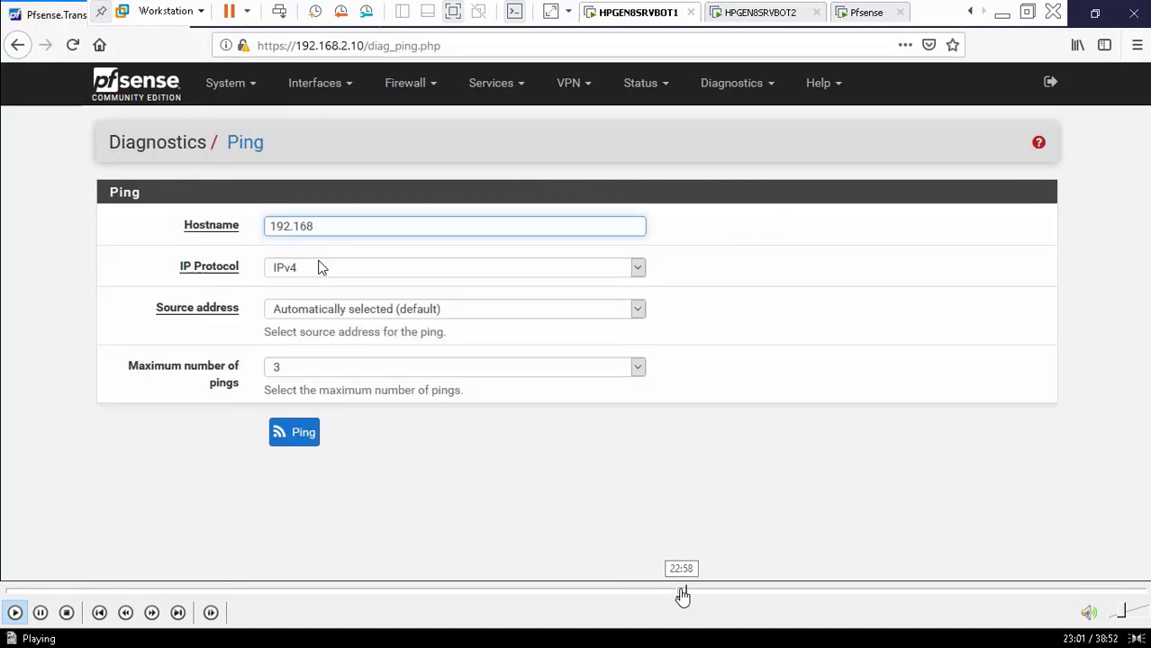
left_click(671, 594)
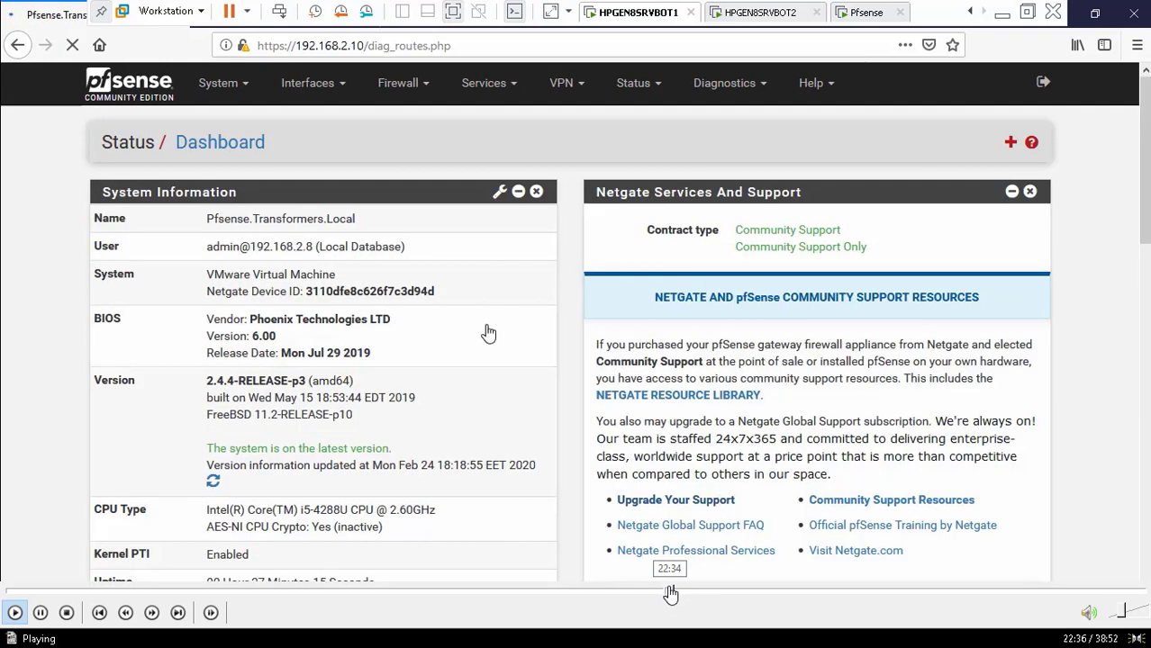
left_click(693, 594)
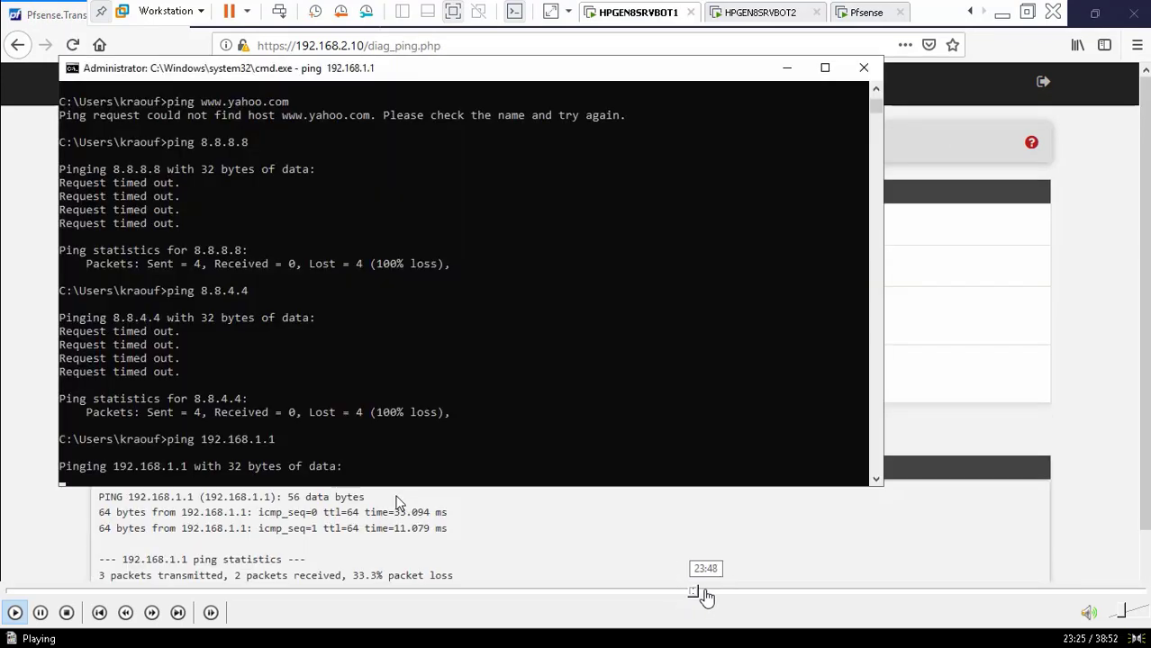
left_click(706, 594)
Skip through the LAN interface settings to the WAN page's DHCP client configuration
left_click(720, 594)
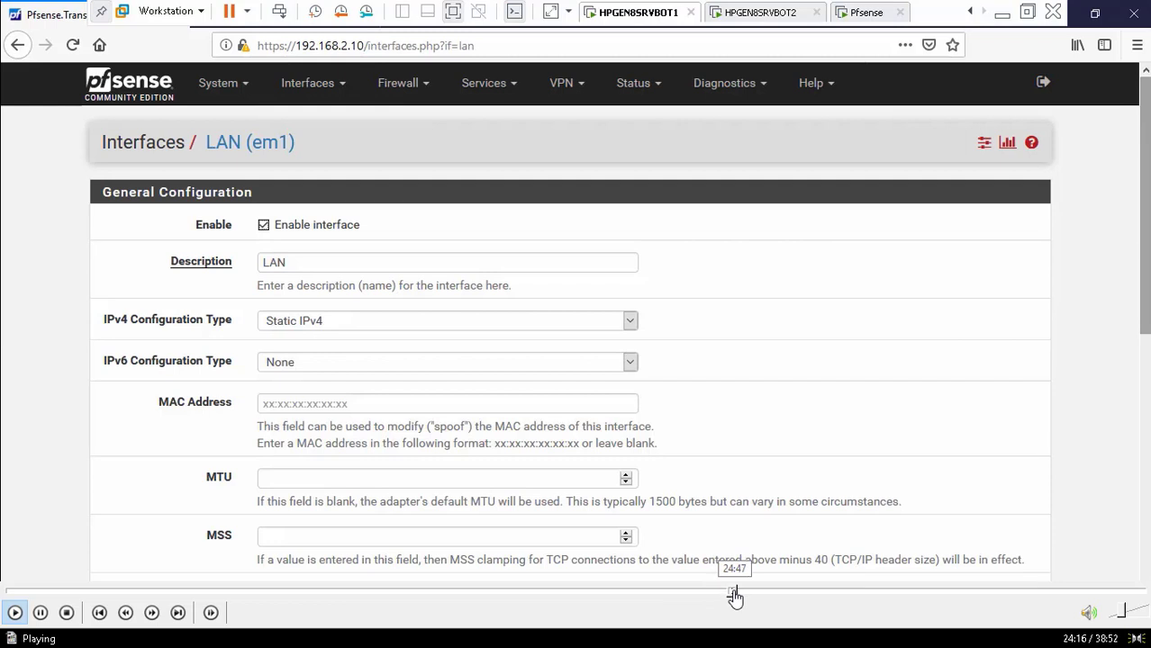
left_click(735, 595)
left_click(724, 595)
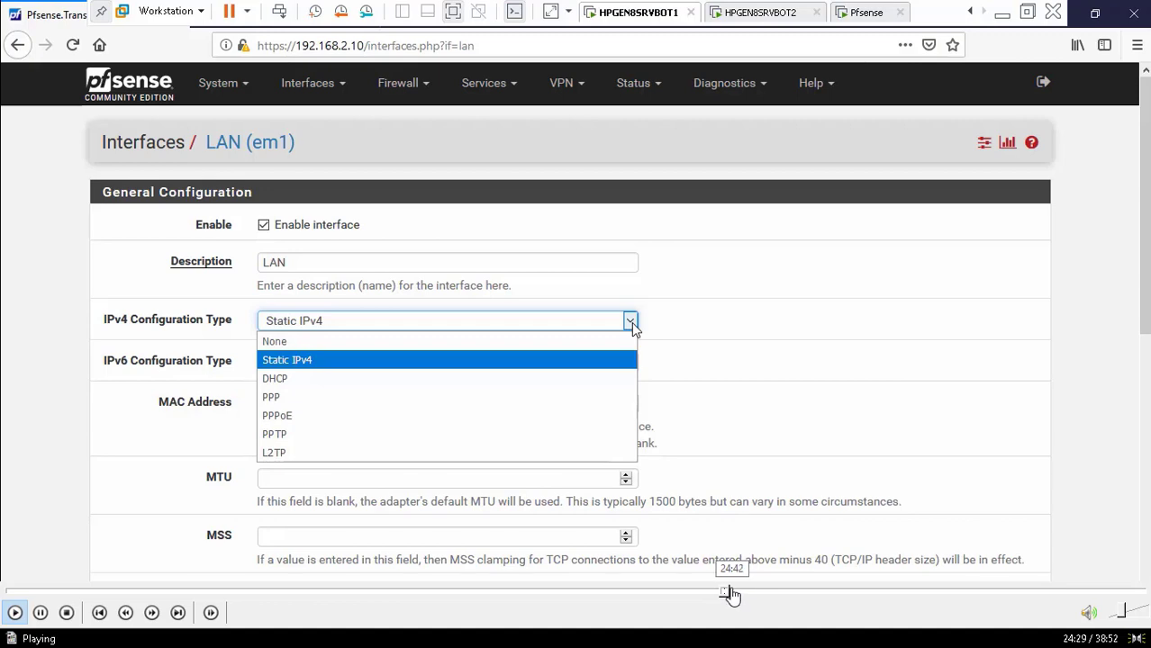
left_click(730, 594)
left_click(736, 595)
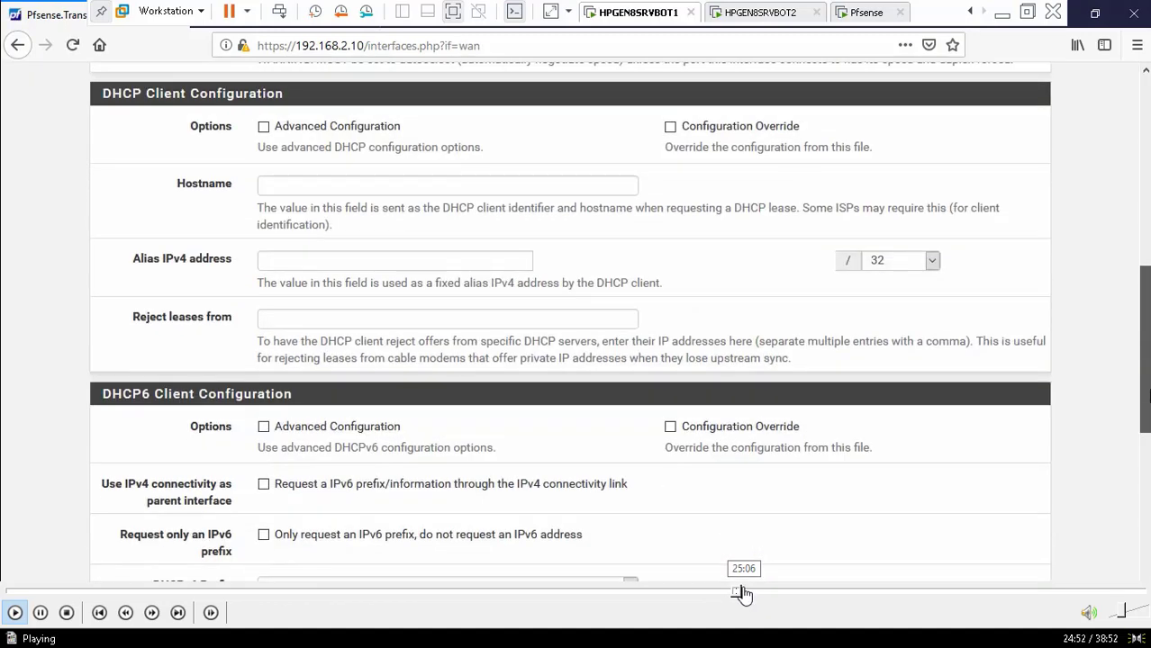
Skip the recording through the LAN rules, admin access settings and rule editing scenes
left_click(744, 595)
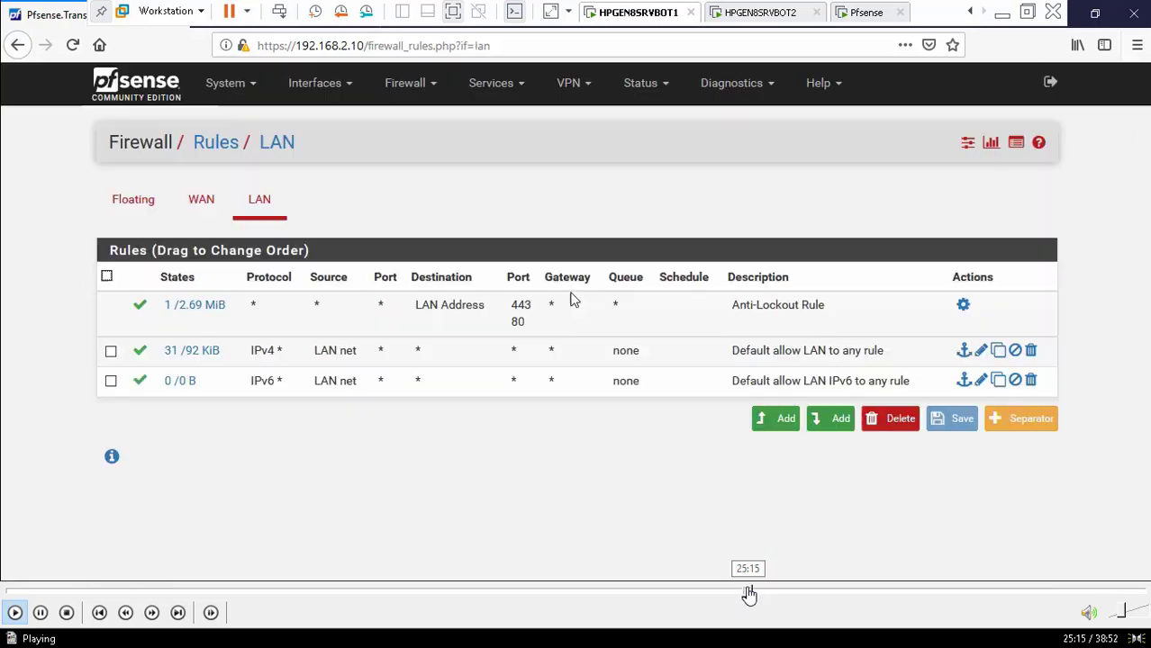
left_click(741, 594)
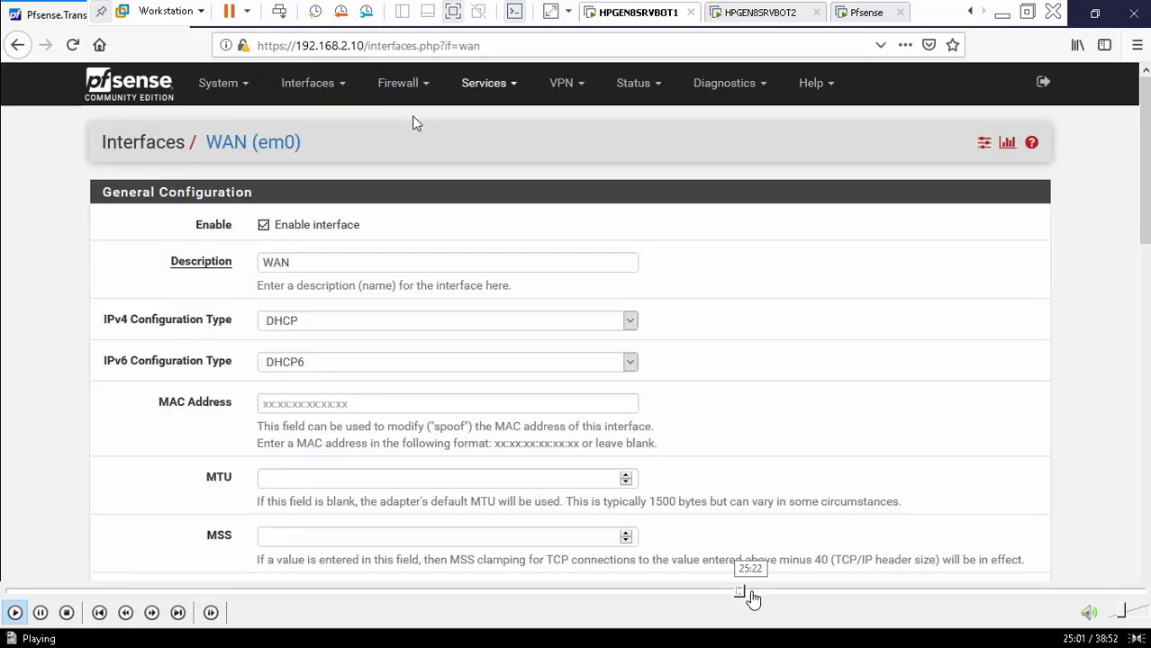
left_click(751, 594)
left_click(767, 594)
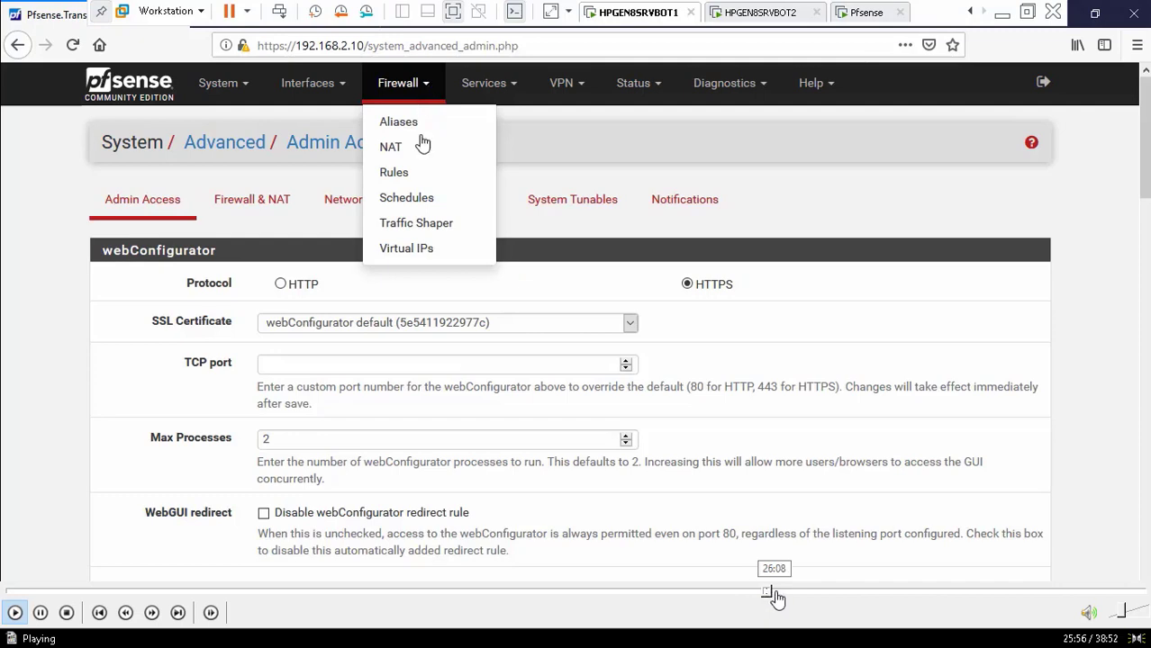
left_click(786, 594)
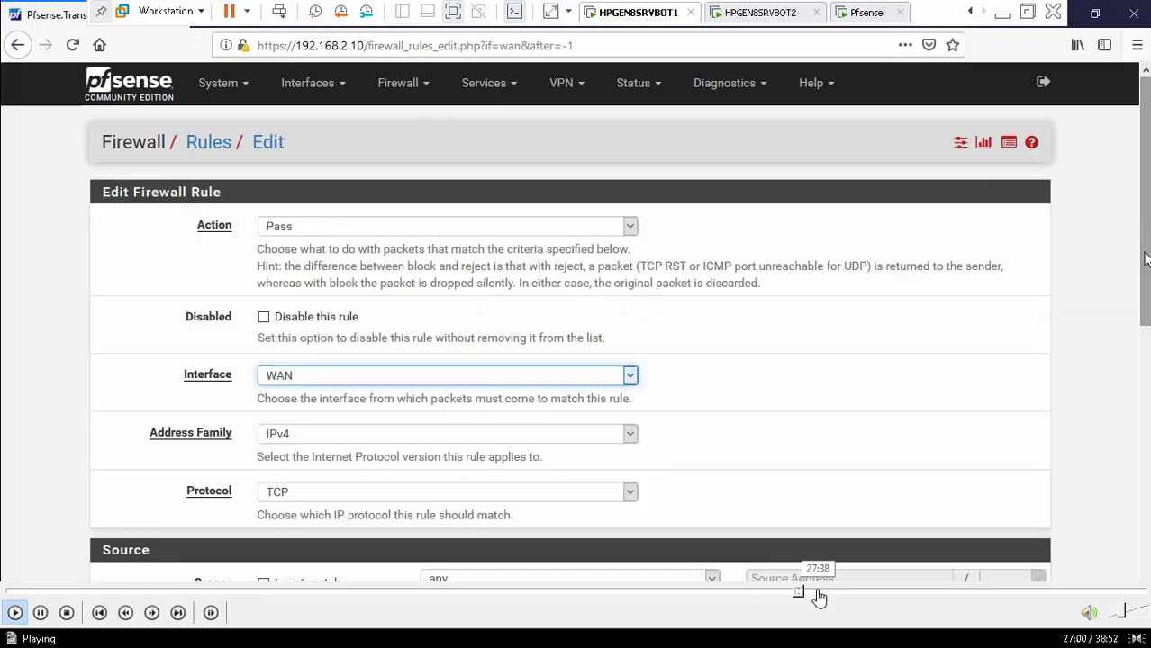
left_click(820, 595)
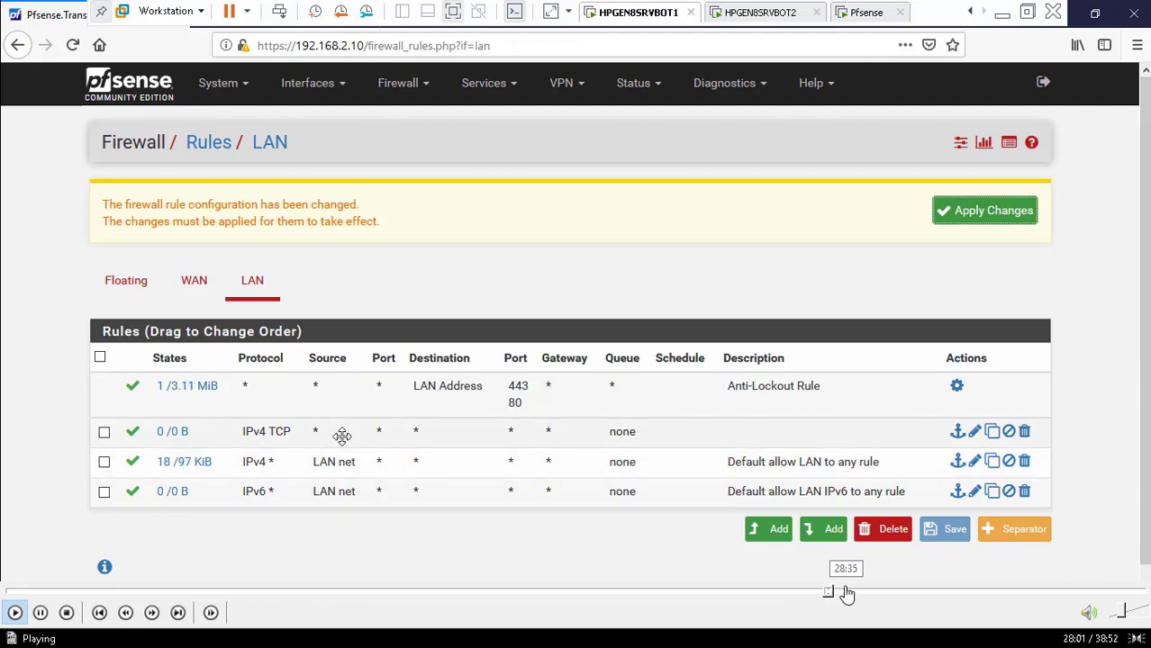
left_click(845, 595)
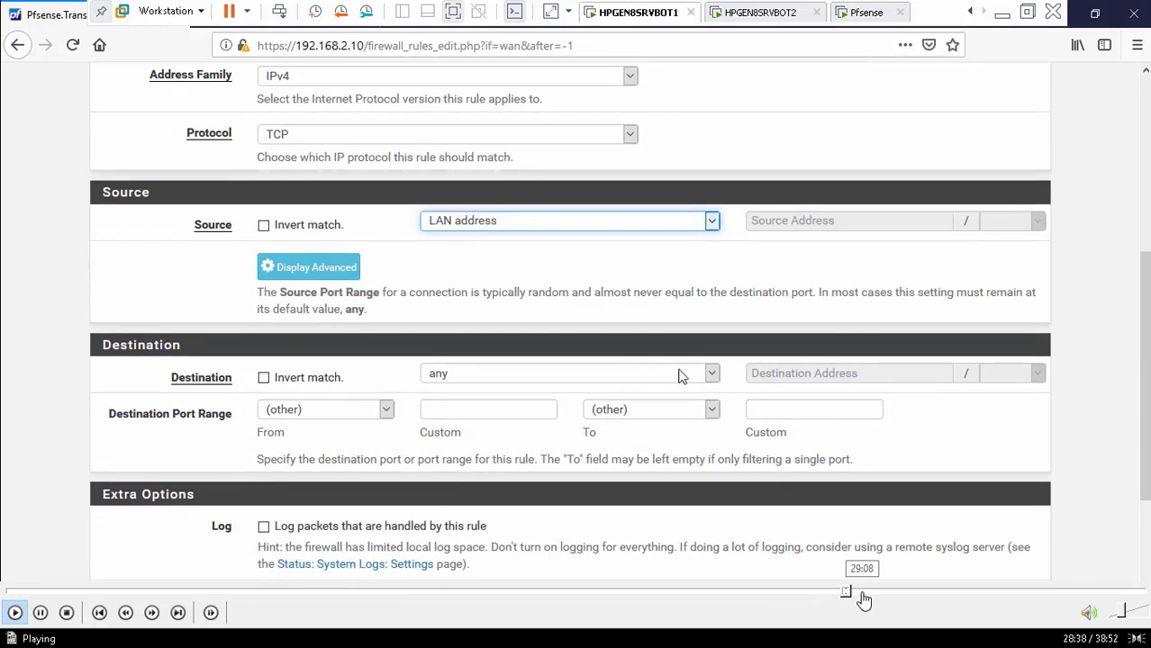
Jump past the WAN rules list, ping test and rule edits to the applied WAN rules
left_click(863, 595)
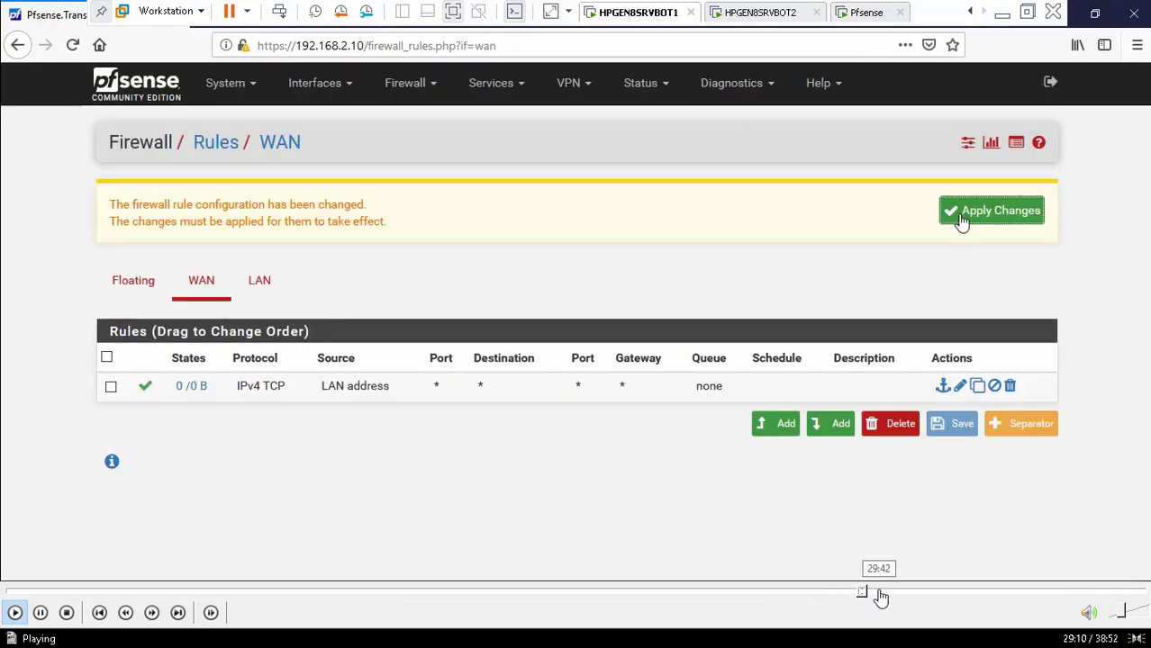
left_click(887, 594)
left_click(897, 594)
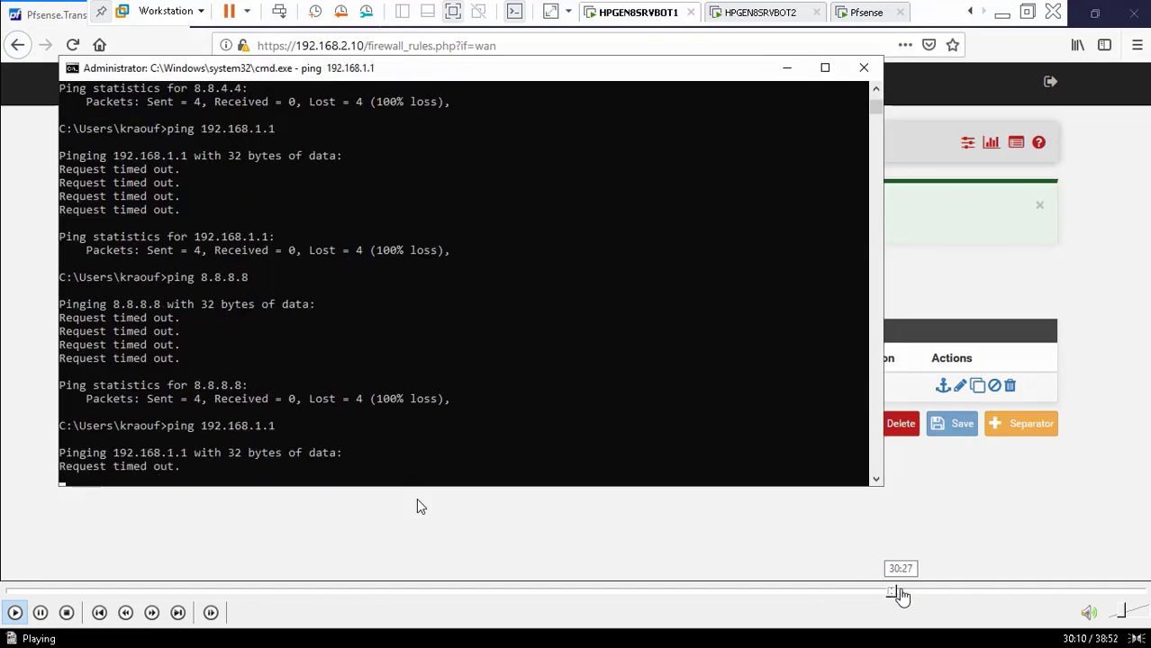
left_click(901, 594)
left_click(908, 594)
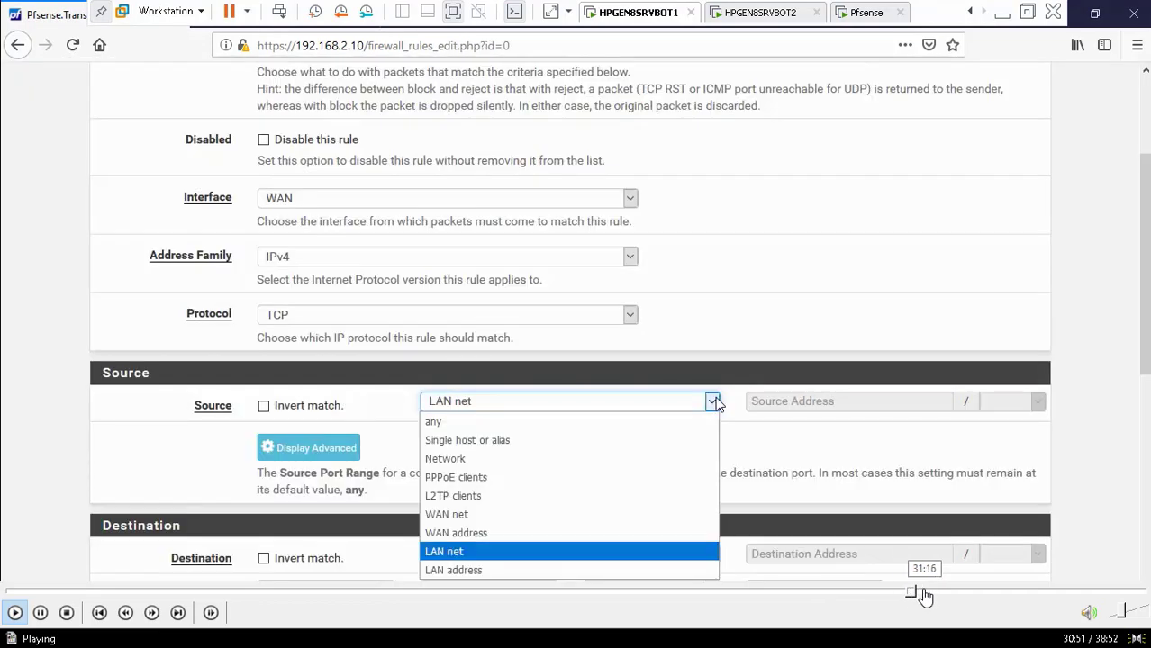
left_click(932, 594)
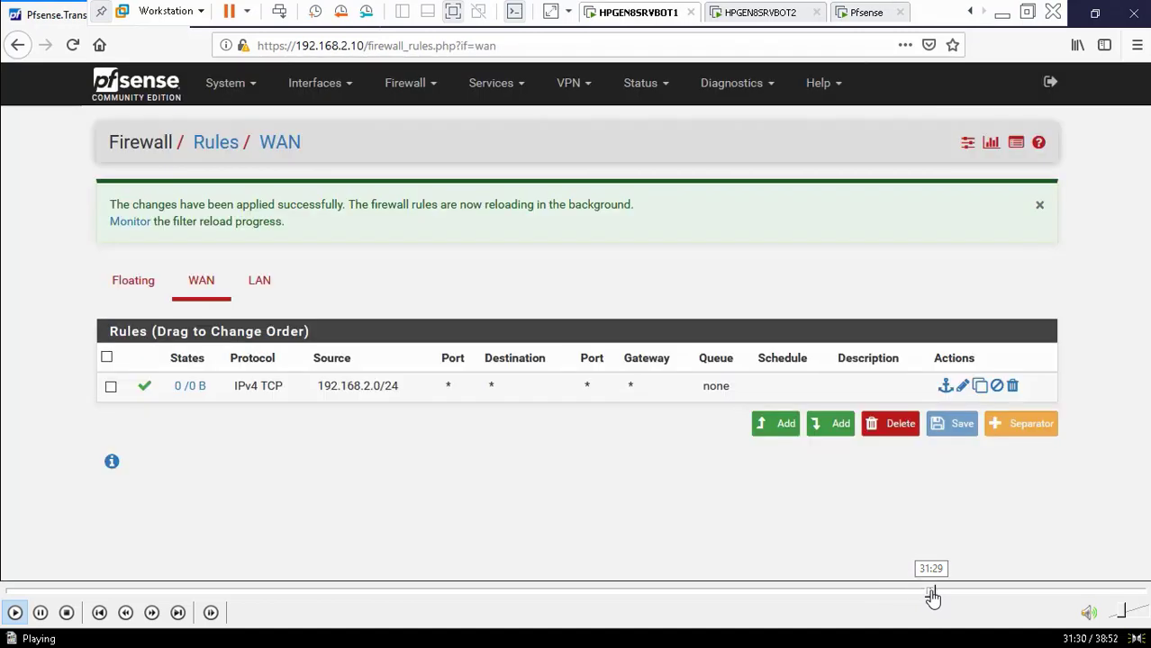
Skip past the dashboard, Outbound NAT and Diagnostics scenes to the Windows sign-in screen
left_click(940, 595)
left_click(952, 594)
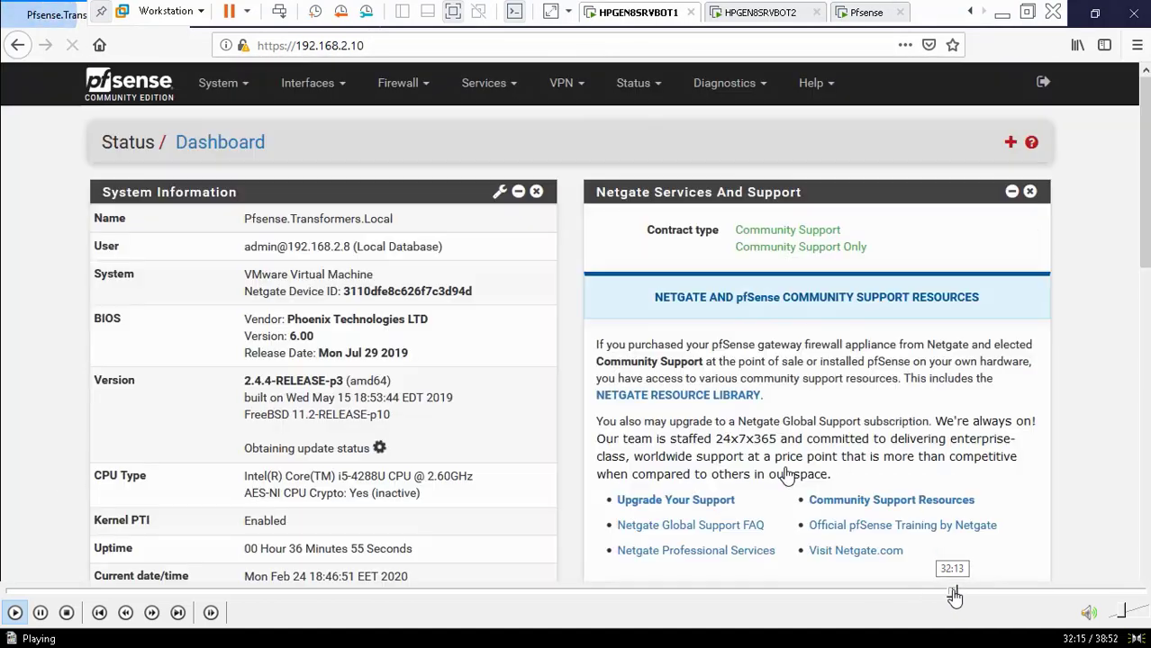
left_click(960, 594)
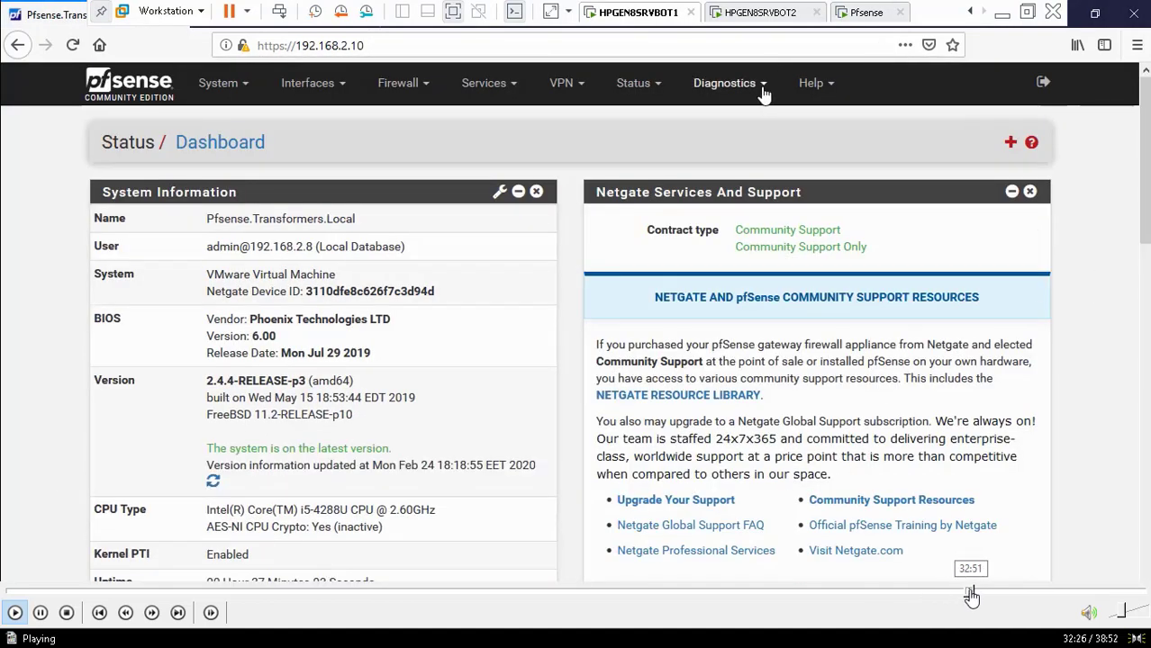
left_click(972, 595)
left_click(984, 594)
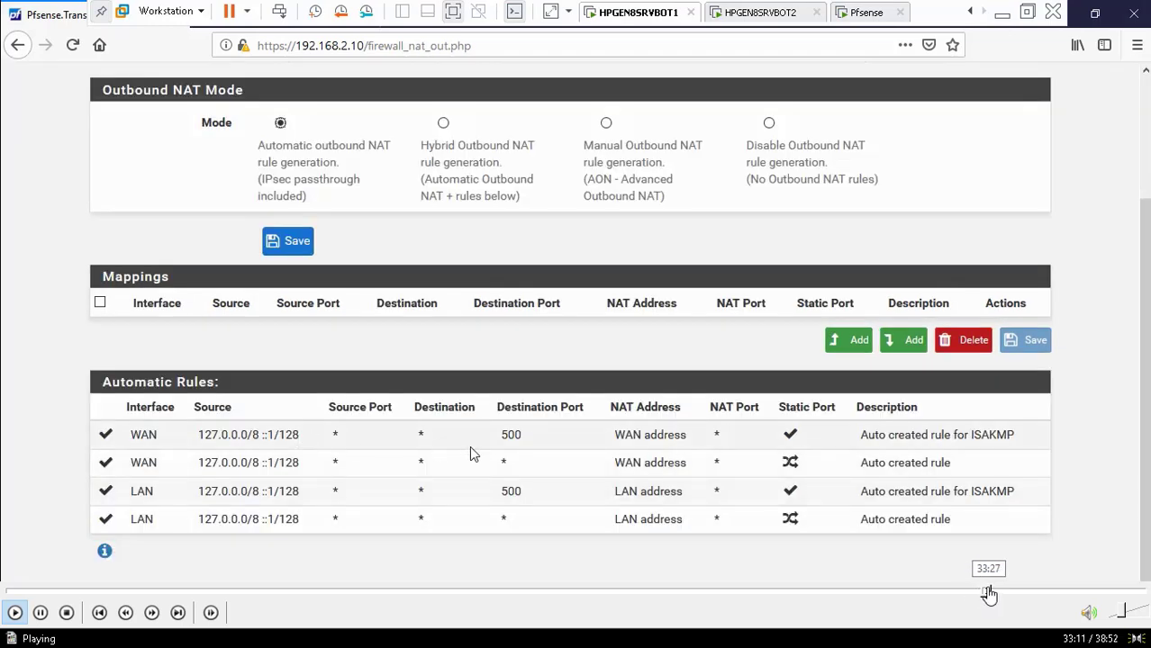
left_click(1002, 594)
left_click(1012, 594)
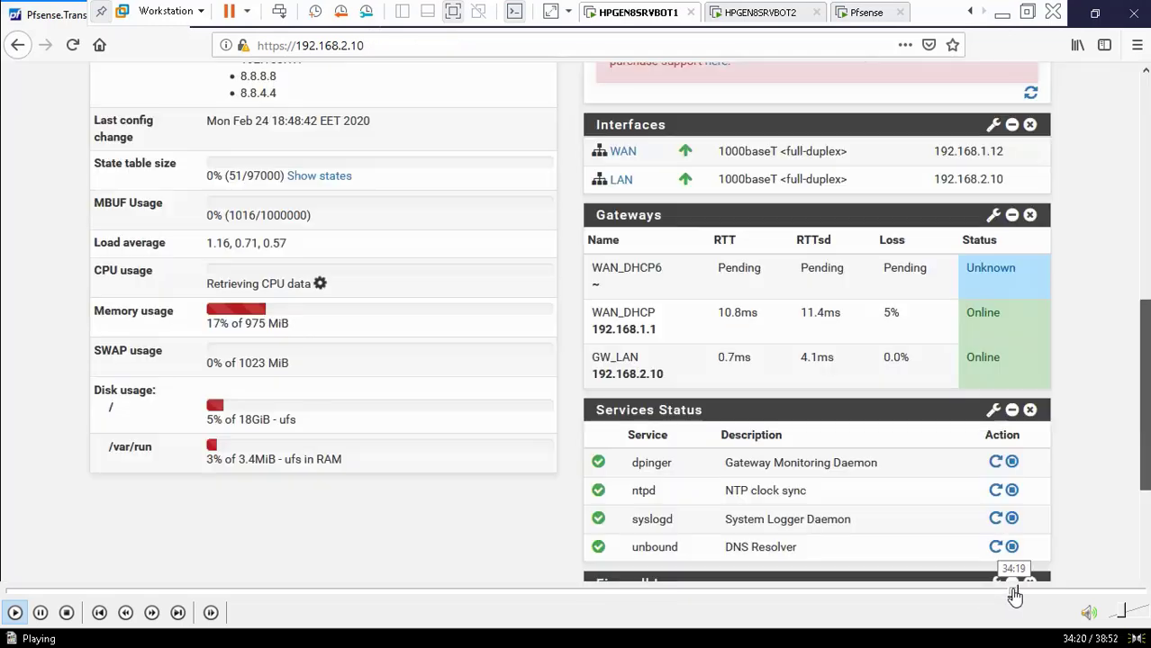
left_click(1028, 594)
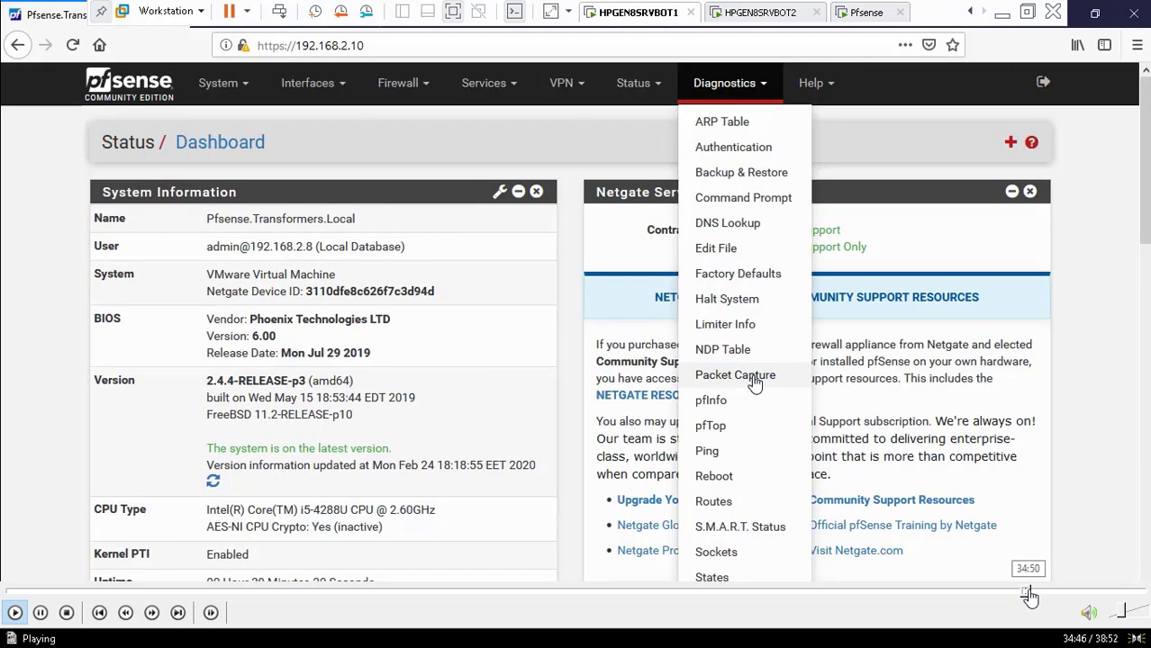
left_click(1046, 594)
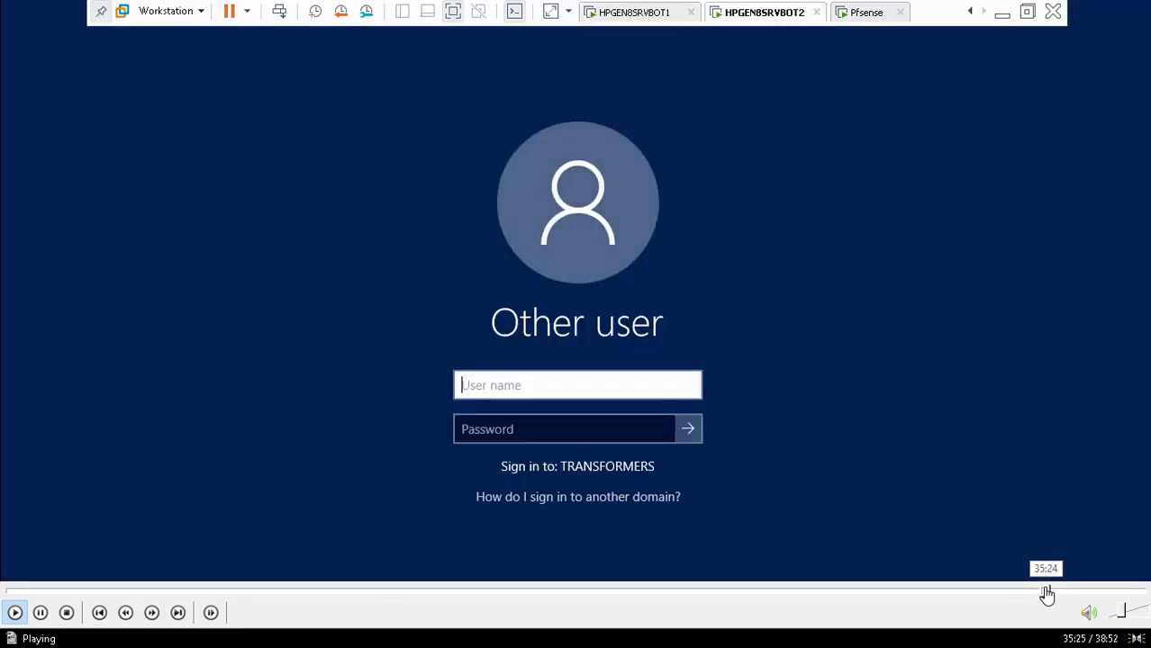
Skip past the server desktop, ping results and TCP/IP settings to the pfSense console
left_click(1057, 594)
left_click(1067, 595)
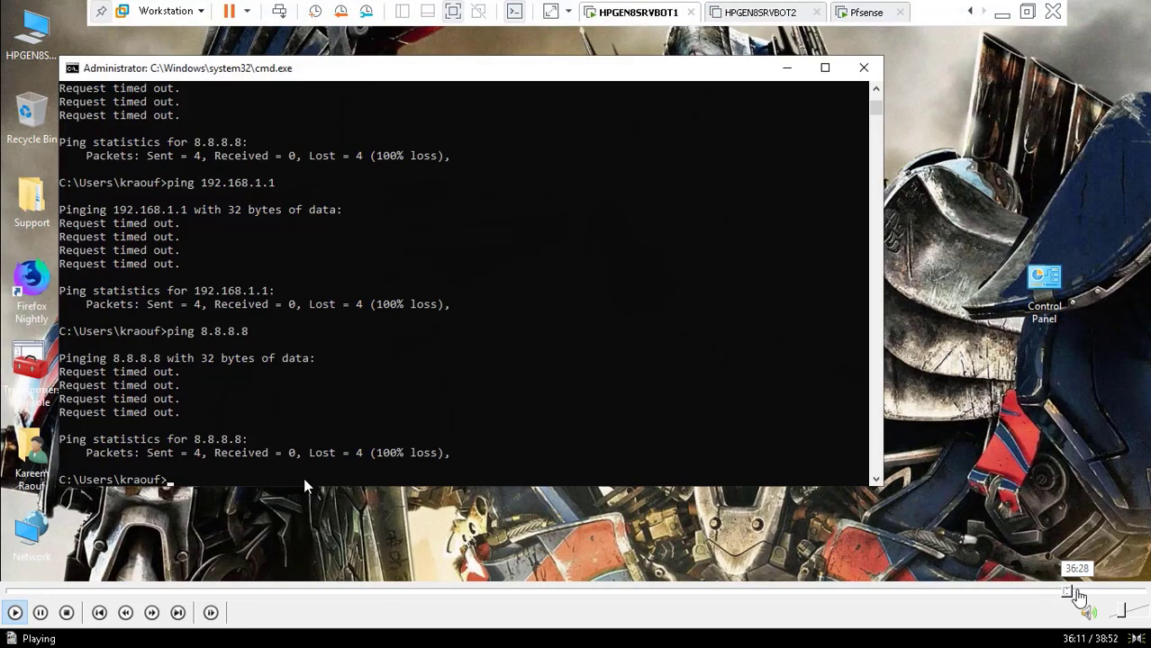
left_click(1077, 595)
left_click(1083, 595)
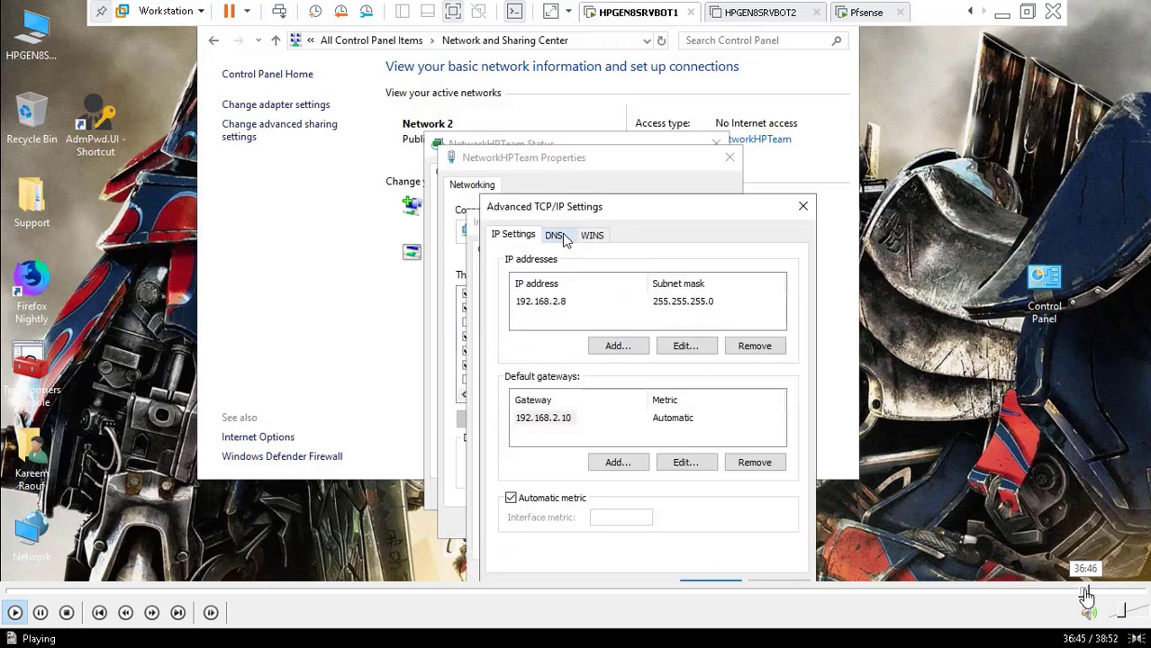
left_click(1100, 594)
Skip through the console menu, shell commands and filter log to the powered-off Pfsense view
left_click(1105, 594)
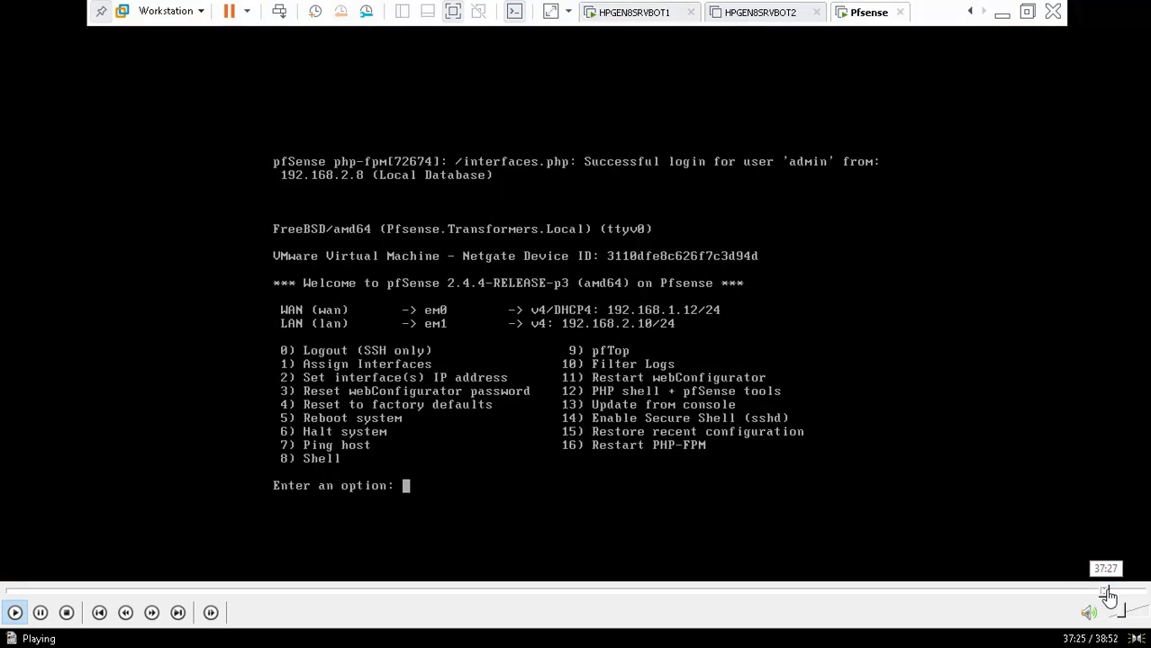
left_click(1115, 595)
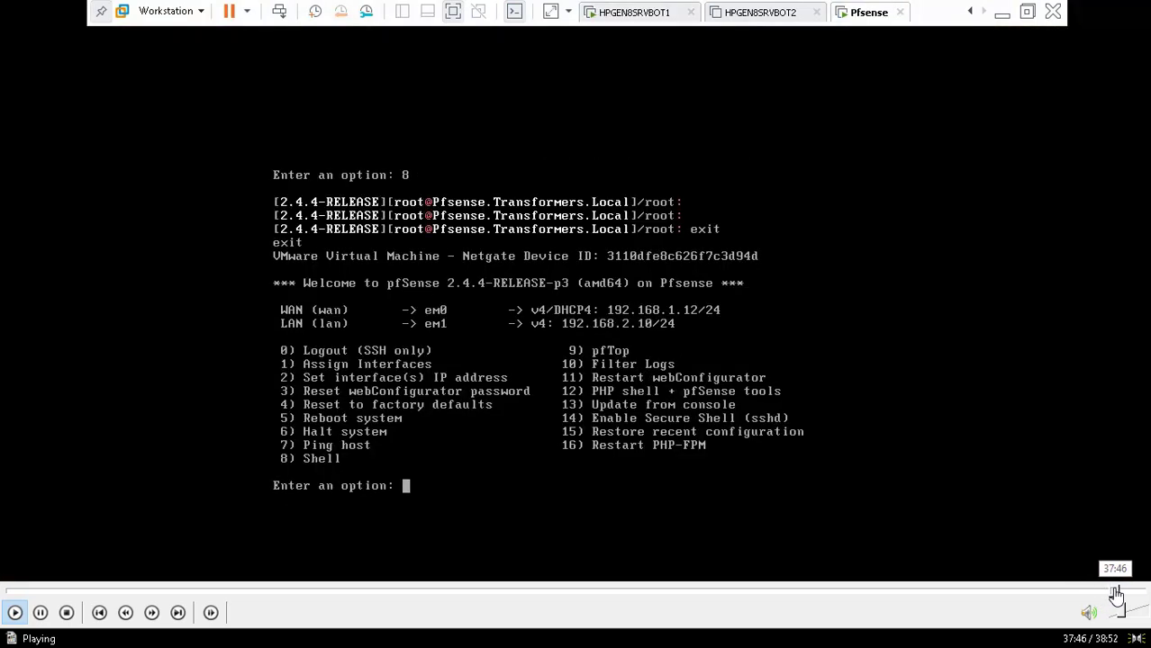
left_click(1124, 595)
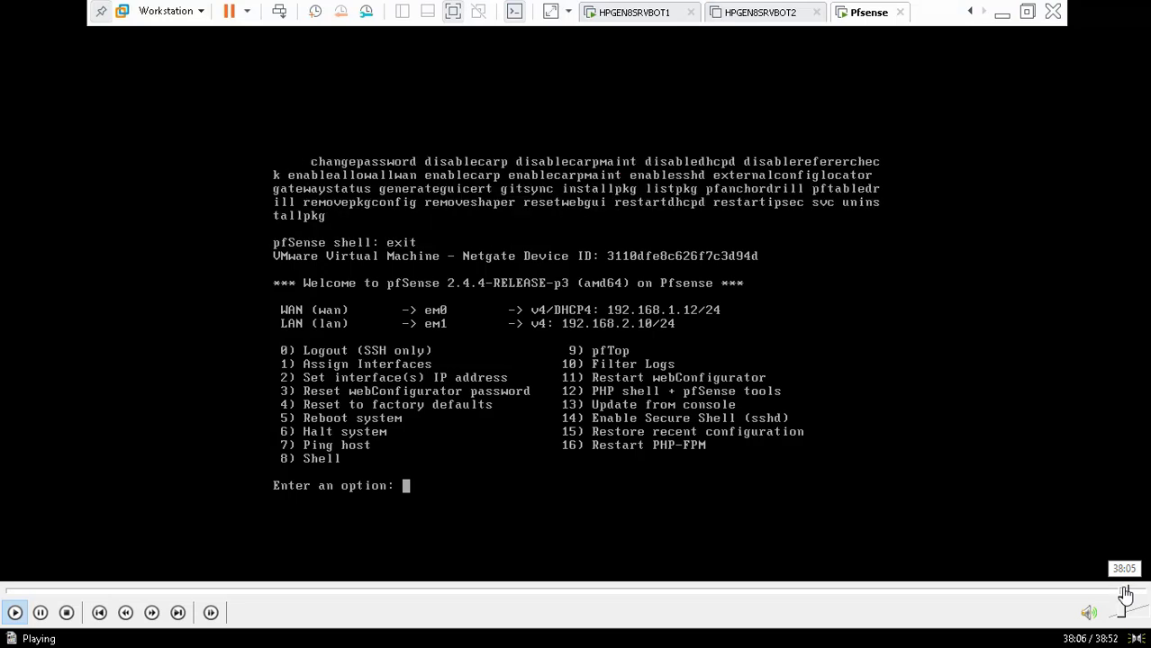
left_click(1136, 594)
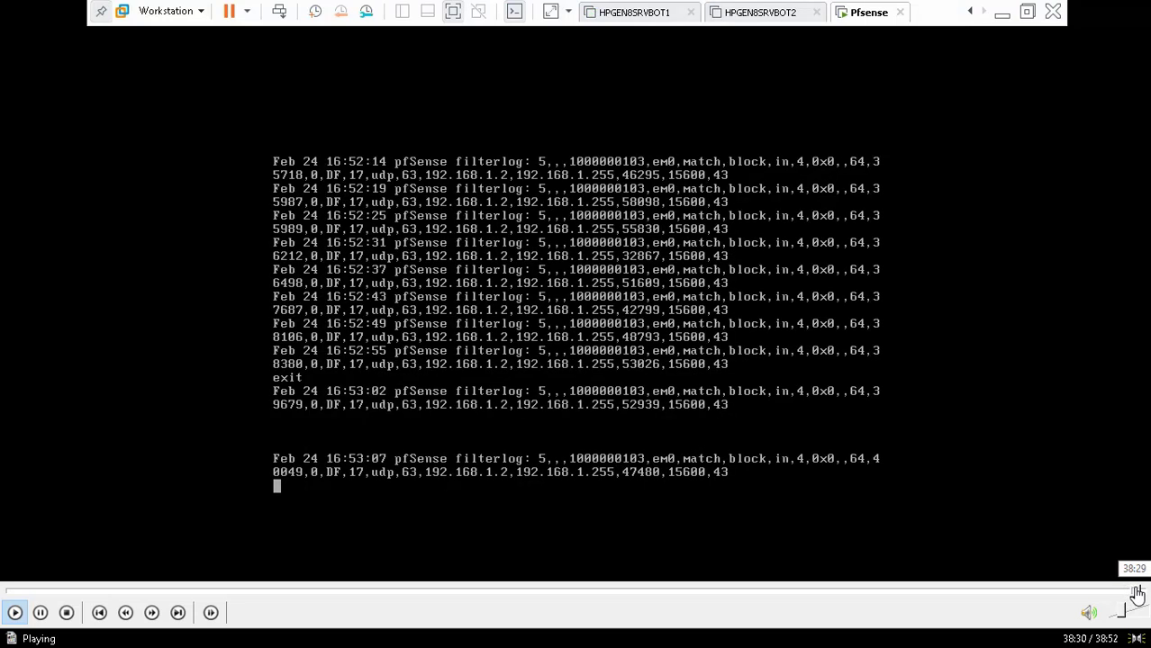
left_click(1138, 594)
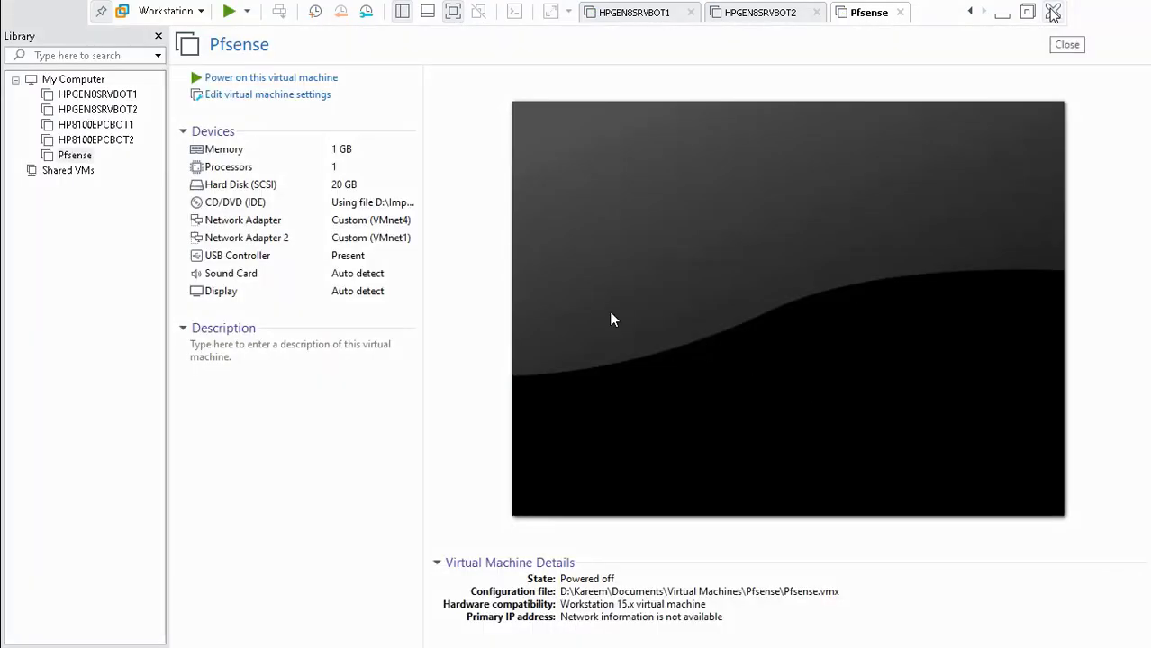
Exit full screen, pause and minimize the recording, then bring up the Pfsense VM window
double_click(393, 393)
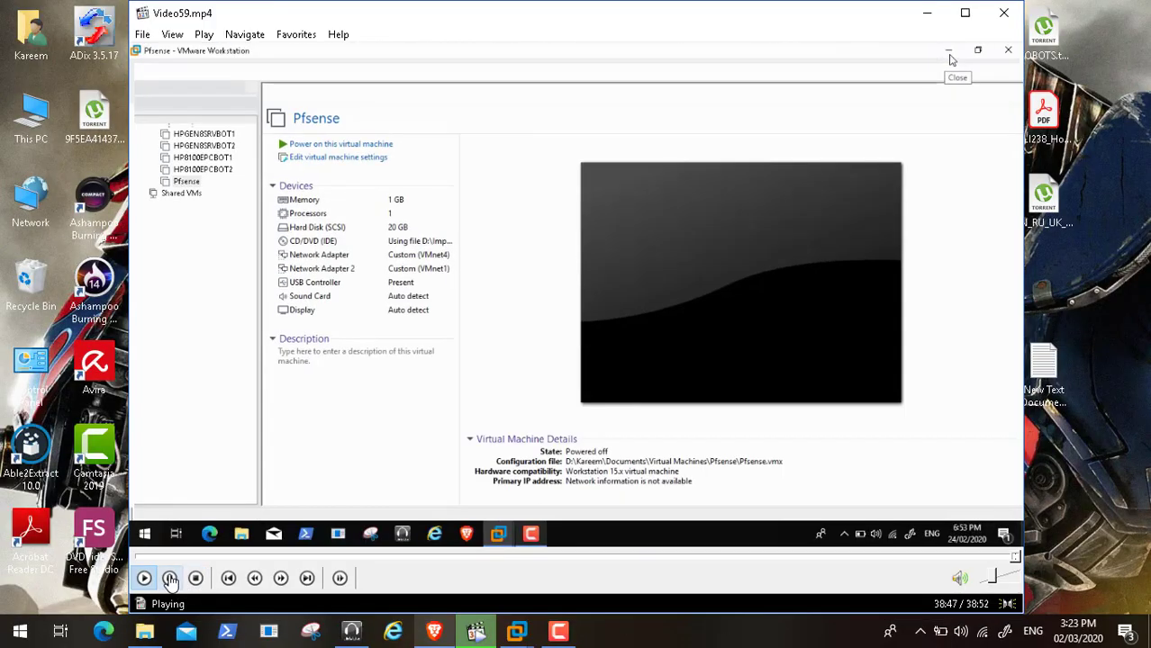
left_click(170, 579)
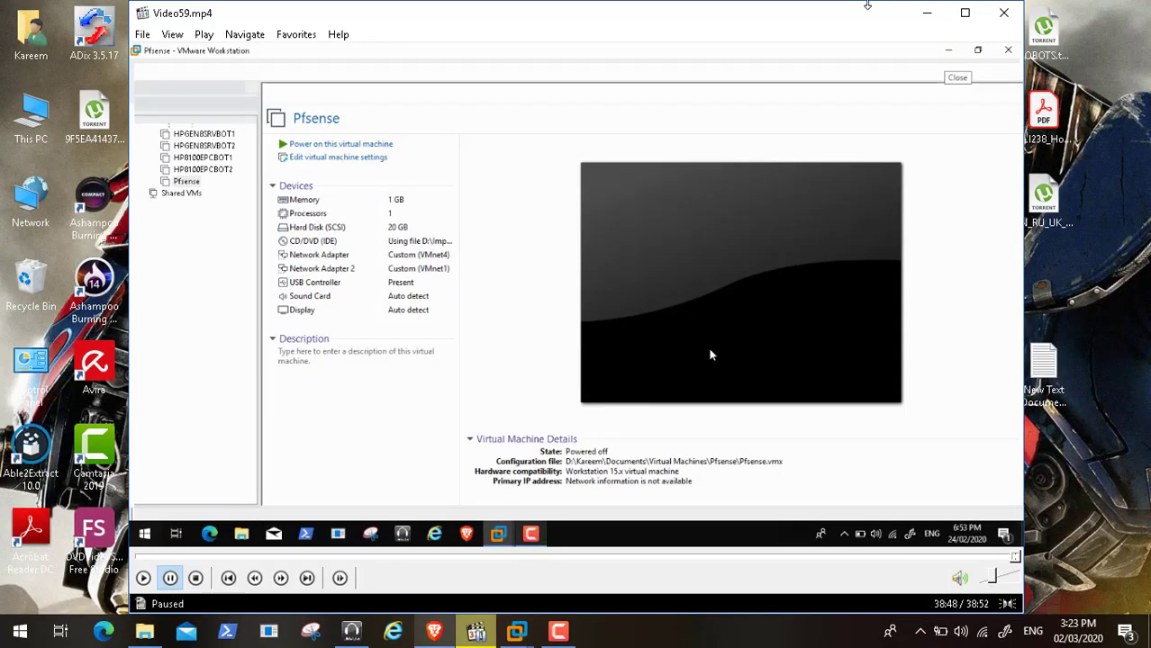
left_click(923, 16)
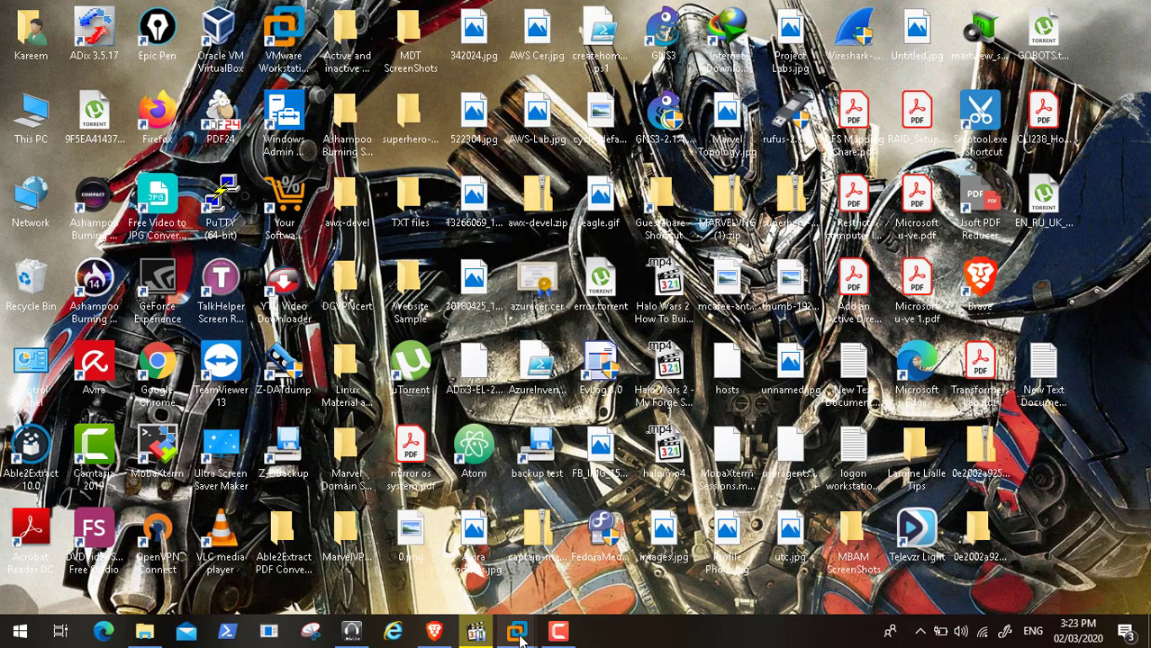
mouse_move(519, 635)
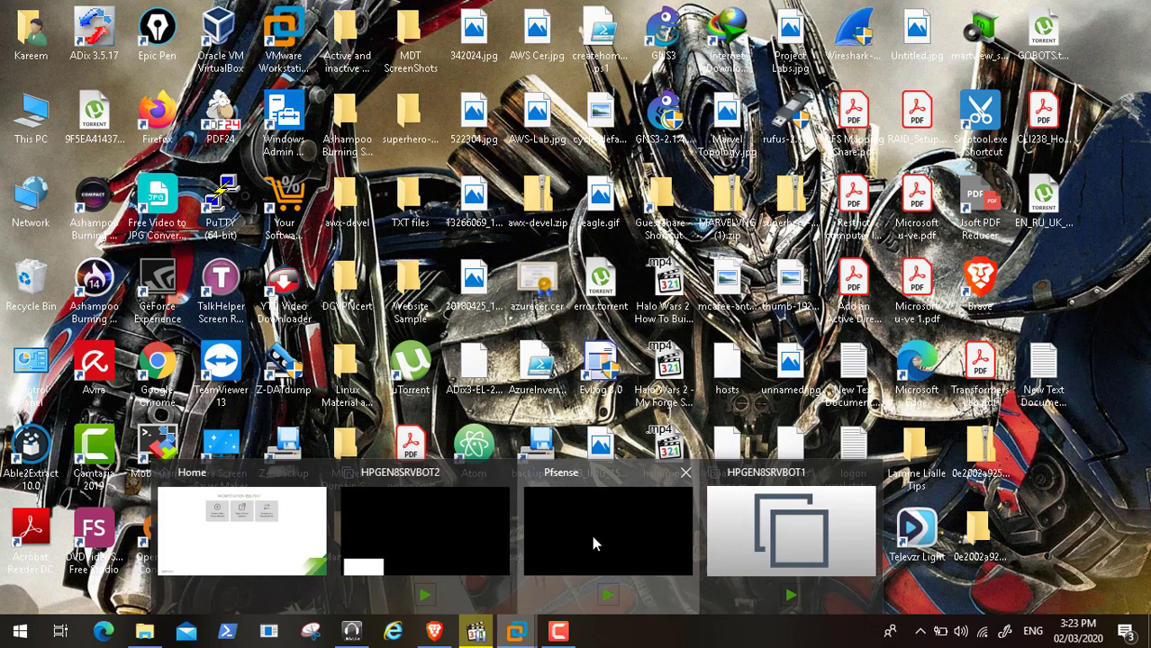
left_click(593, 540)
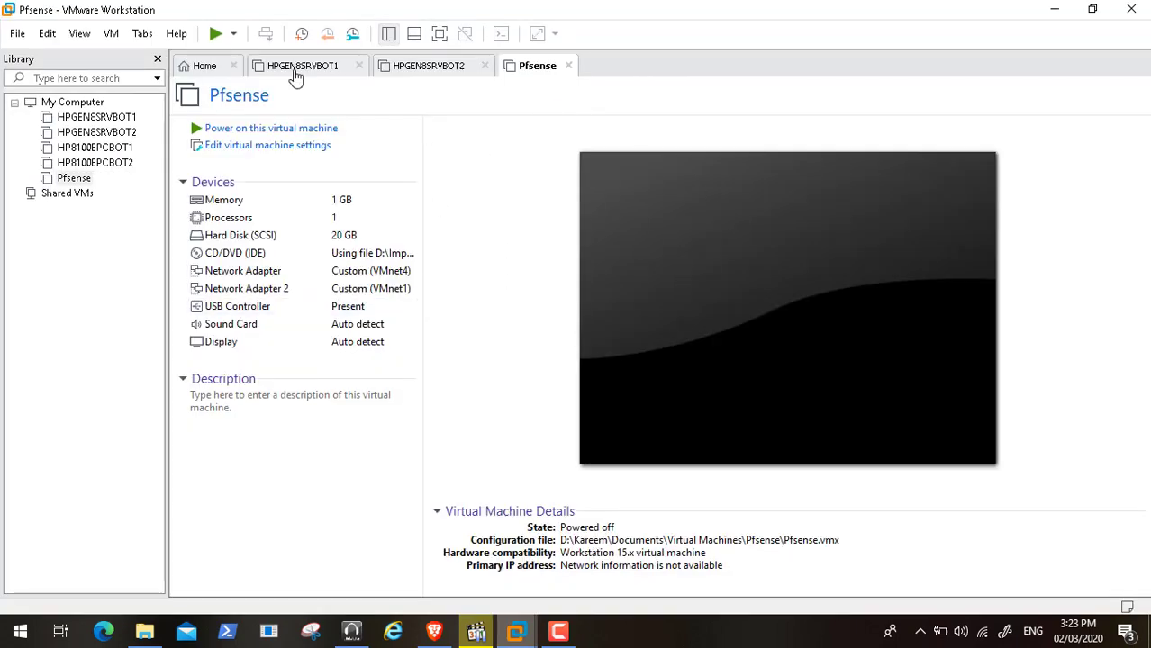
Power on the Pfsense VM and let it boot to the console menu
left_click(265, 135)
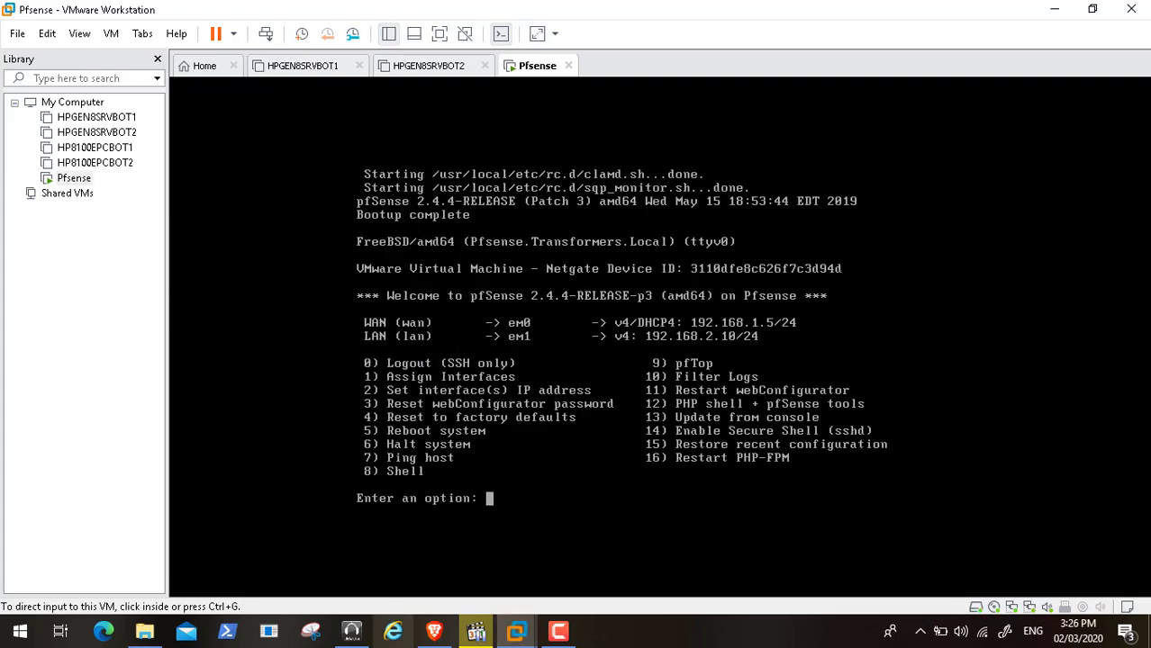
Load 192.168.2.10 in a new Brave tab, proceeding past the certificate warning
left_click(434, 635)
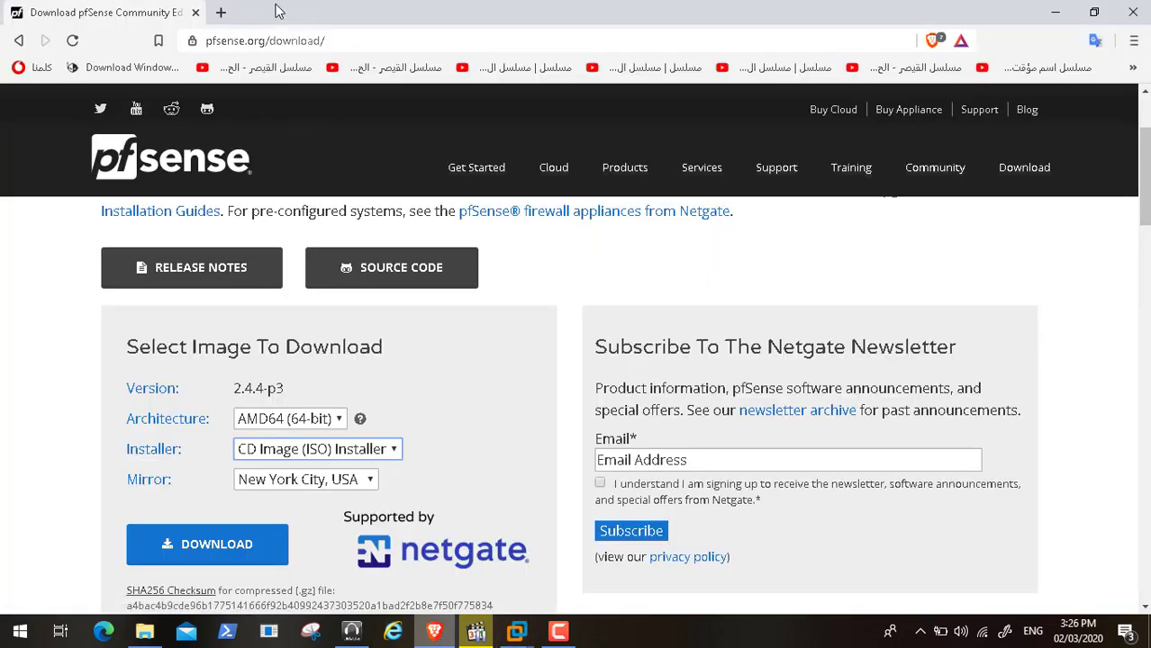
left_click(221, 14)
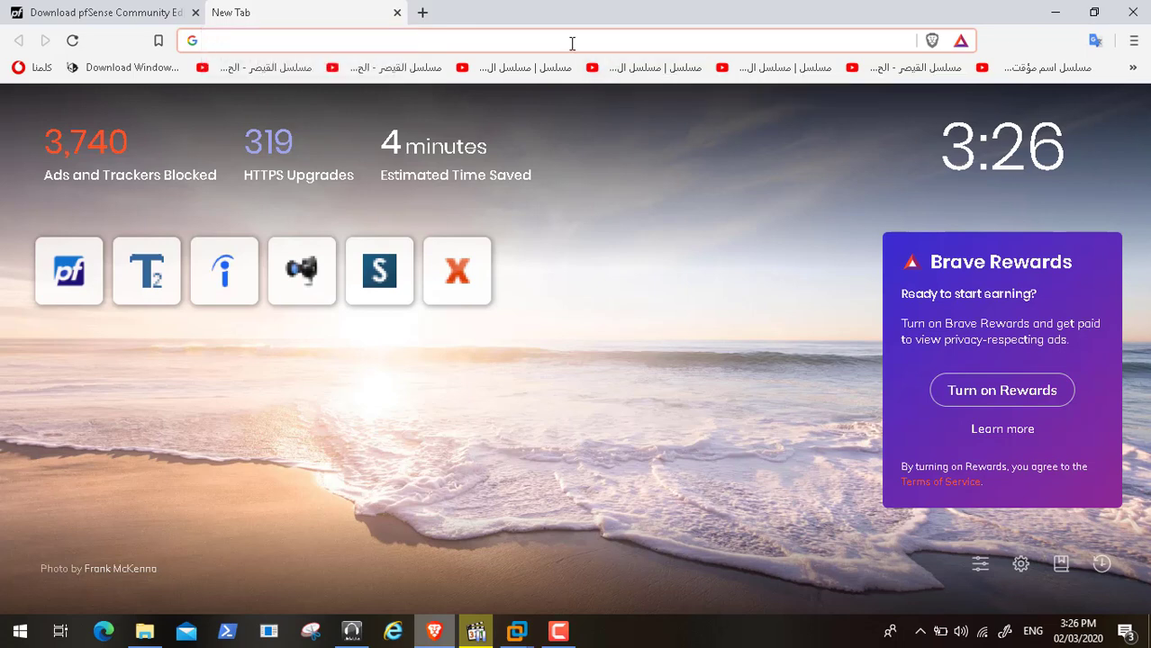
type("192.168.2.10")
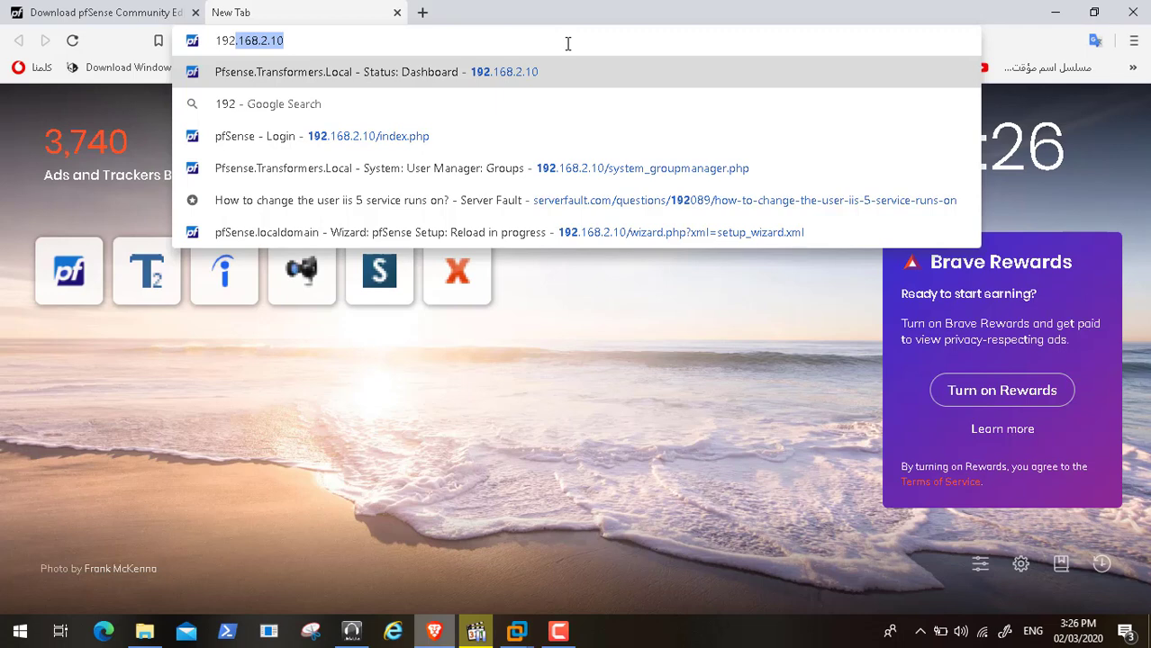
key("Return")
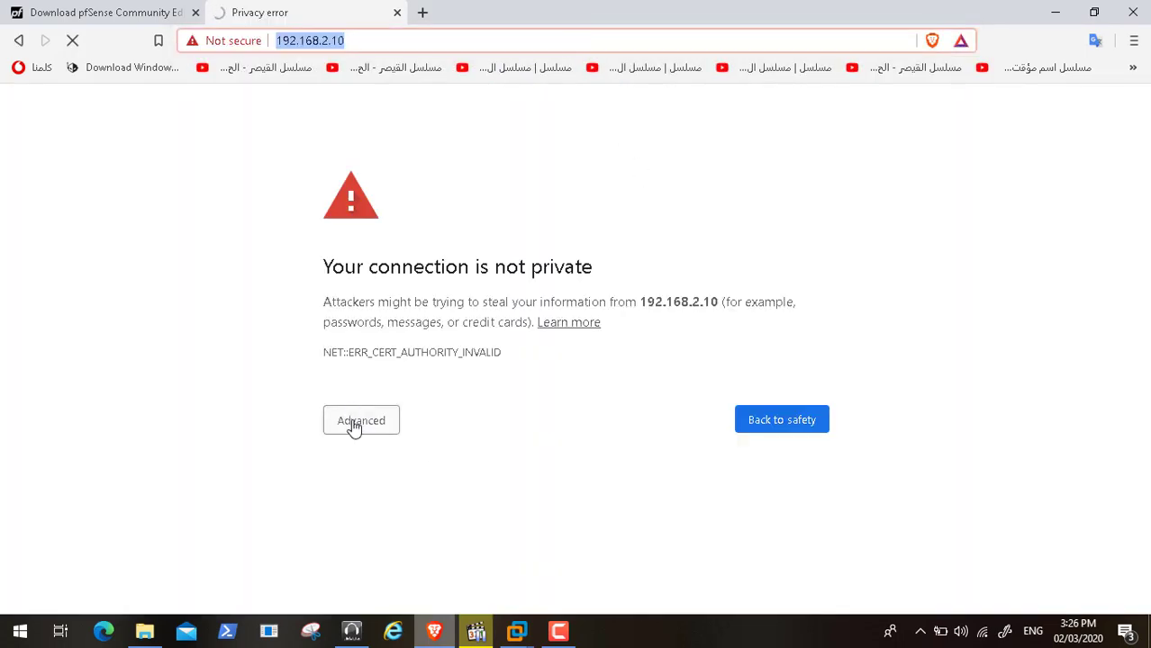
left_click(354, 424)
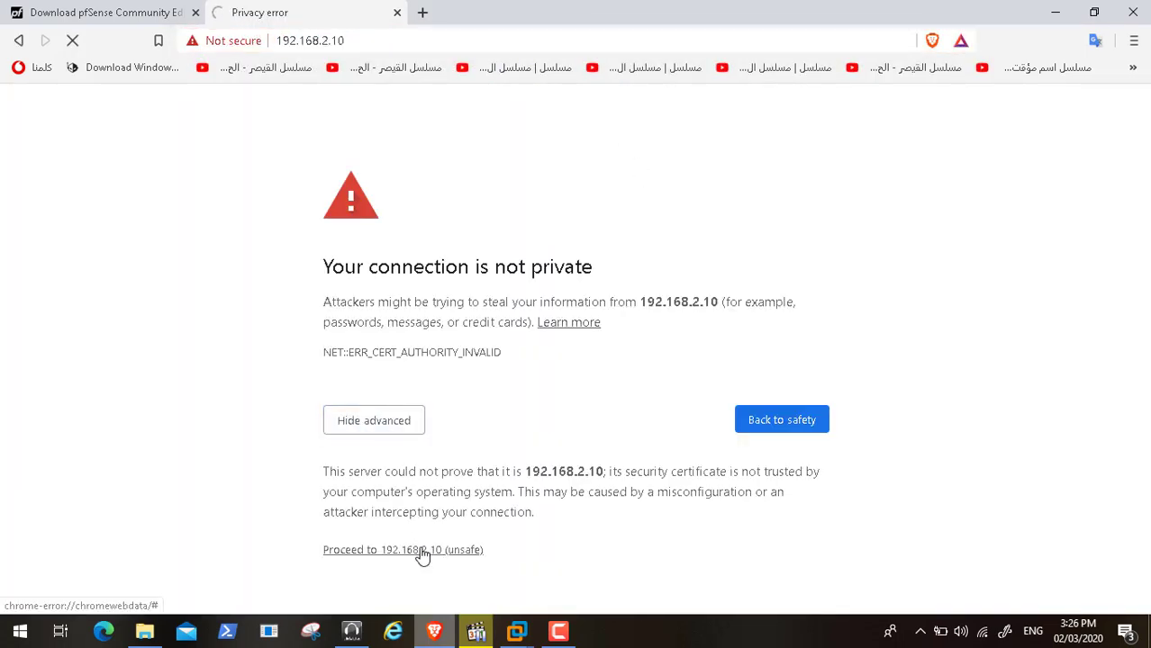
left_click(421, 551)
Sign in to pfSense as admin with the account password to reach the dashboard
type("a")
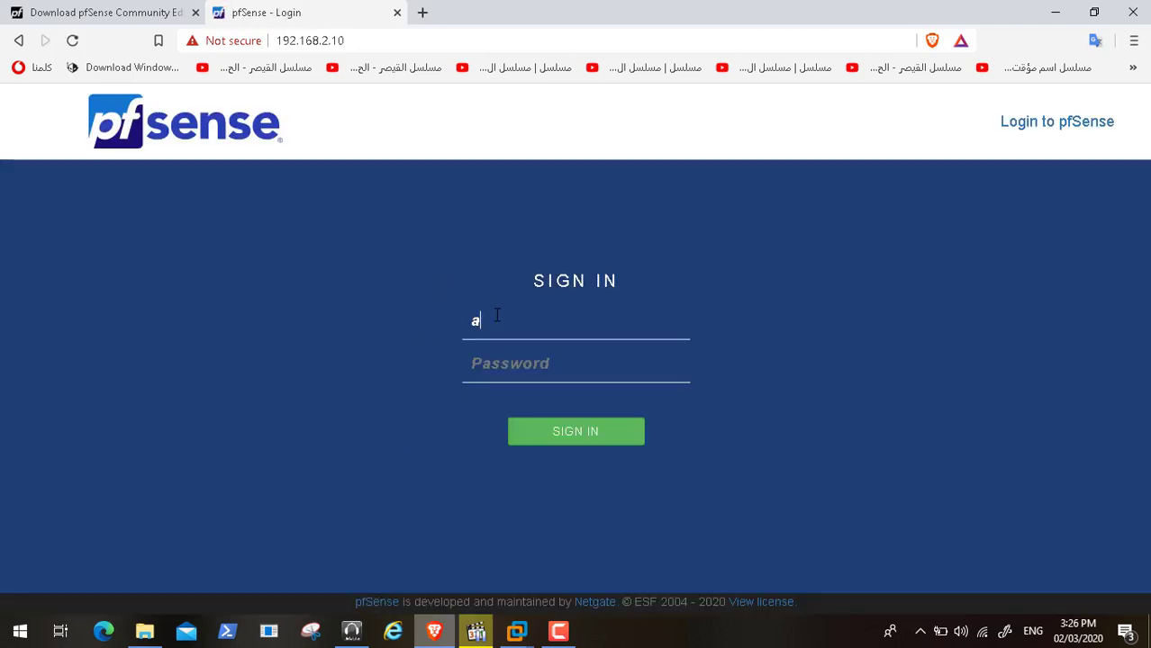
type("dmin")
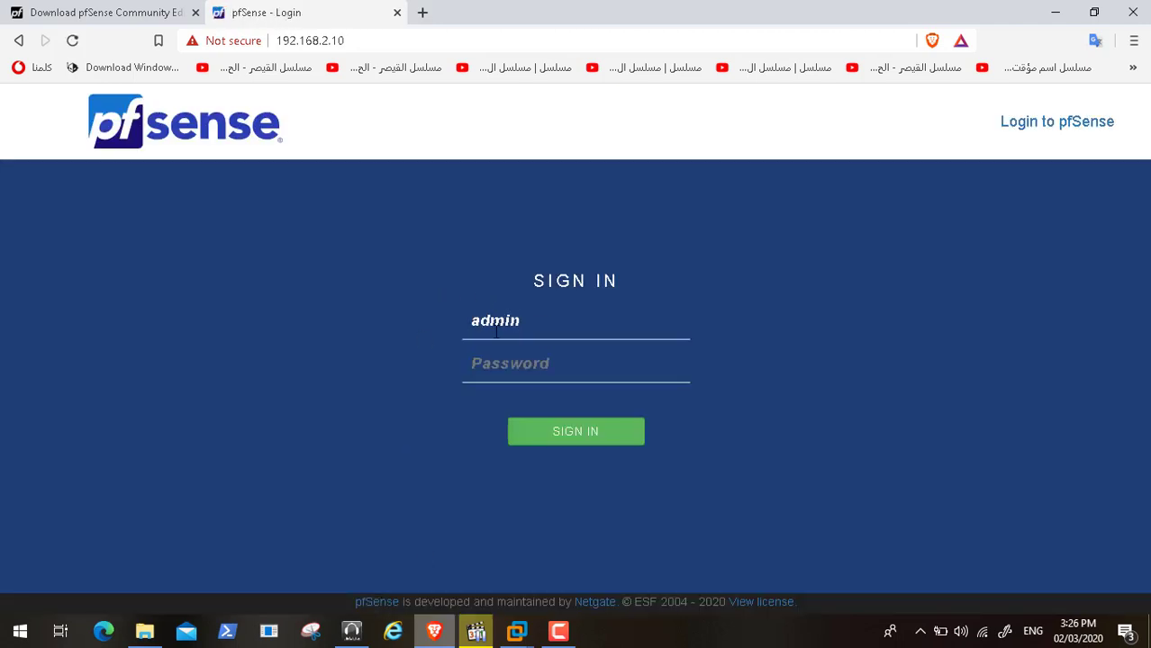
left_click(502, 364)
type("p")
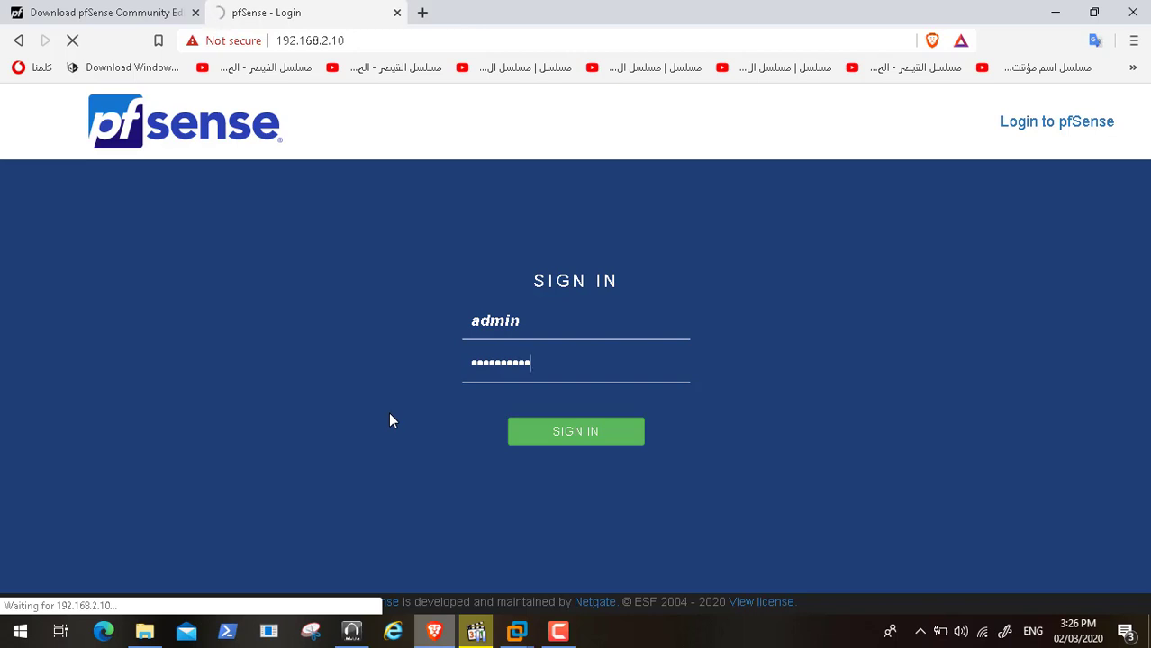
left_click(558, 630)
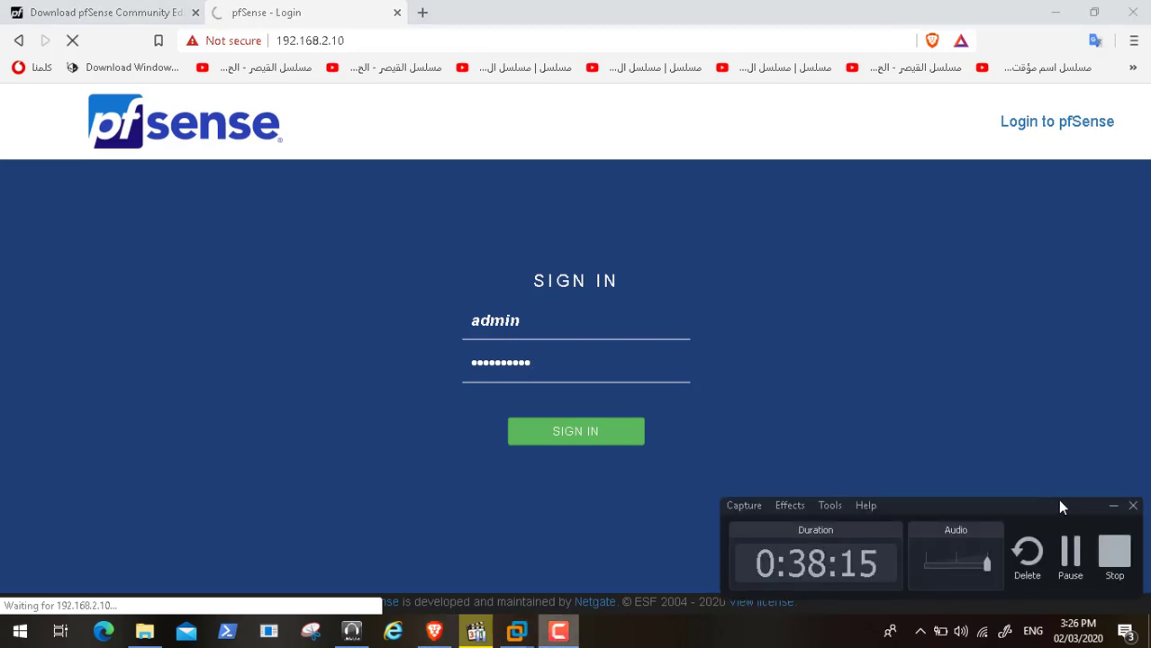
left_click(1070, 553)
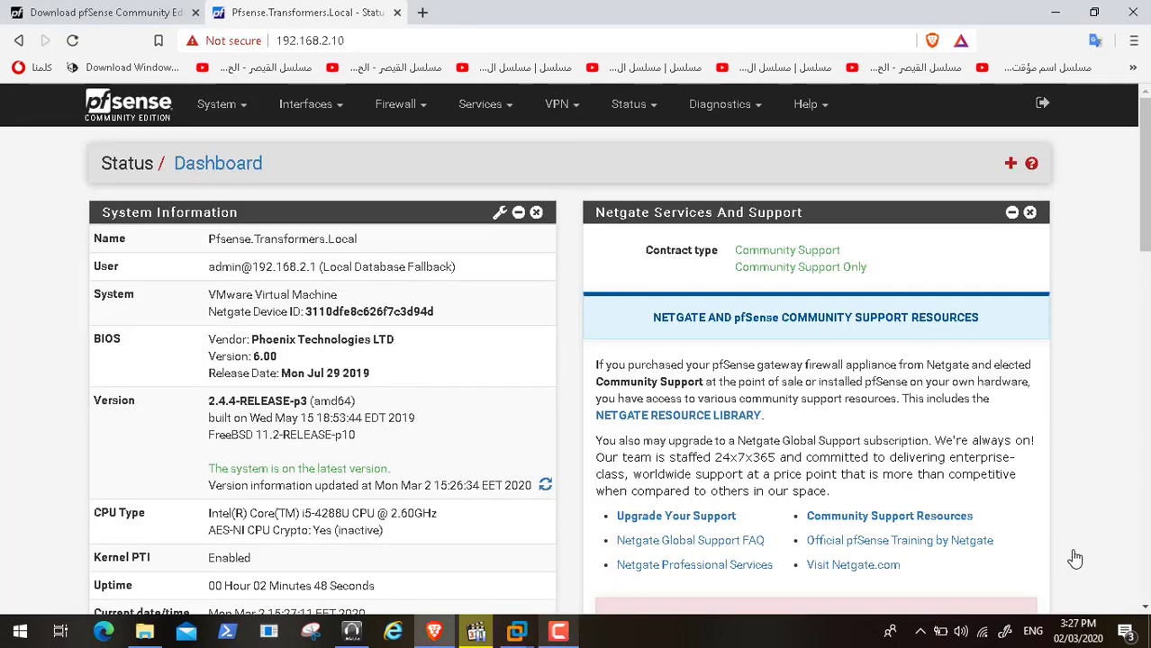
Review the LAN interface's Static IPv4 address and gateway settings
left_click(244, 115)
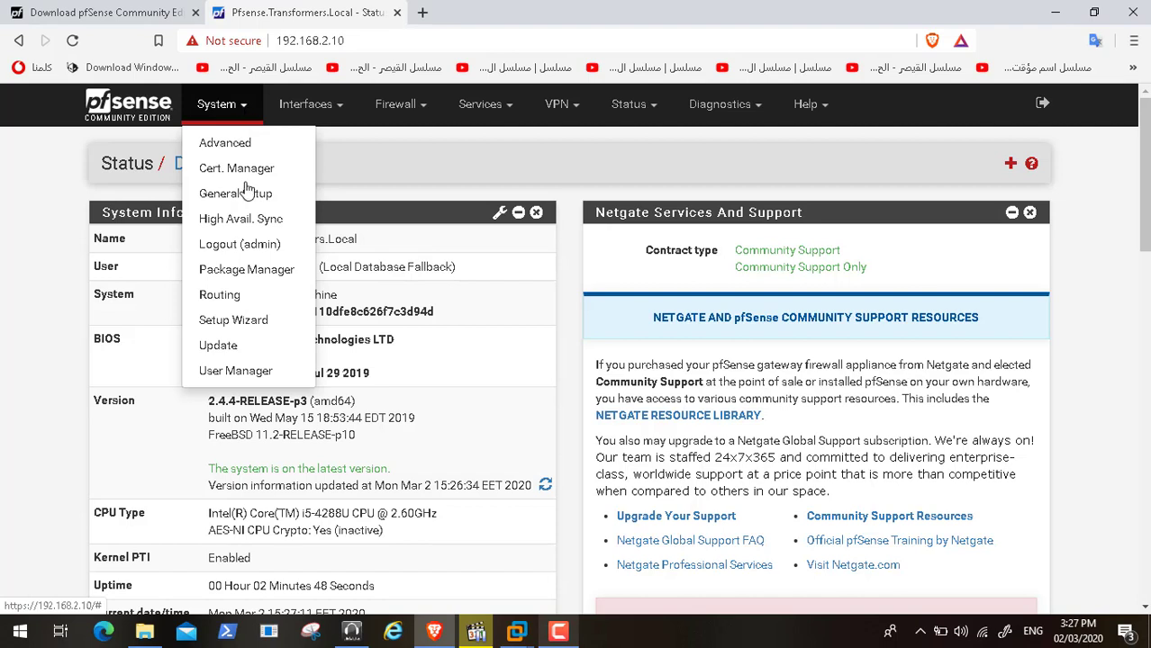
left_click(339, 110)
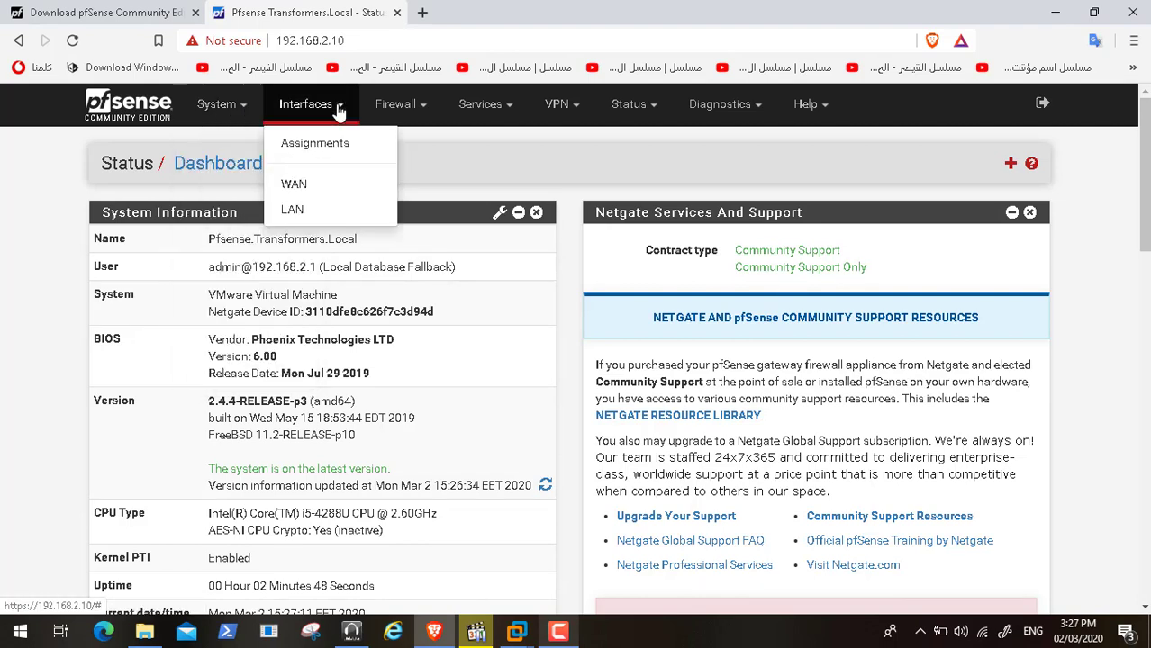
left_click(314, 214)
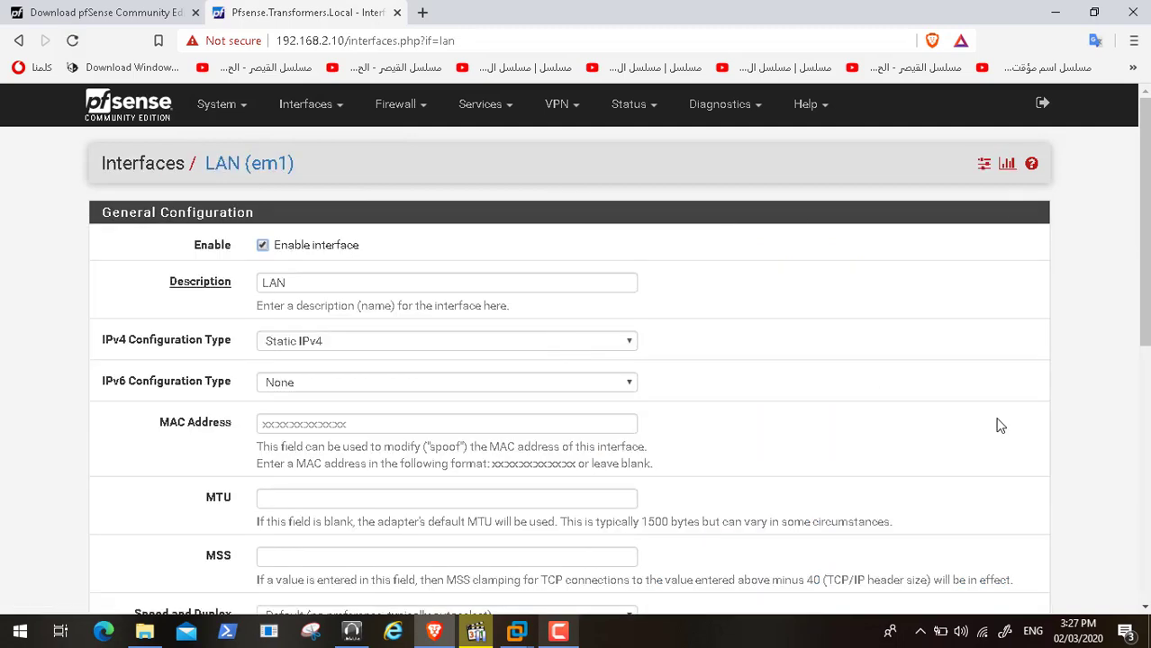
scroll(1145, 554, "down", 5)
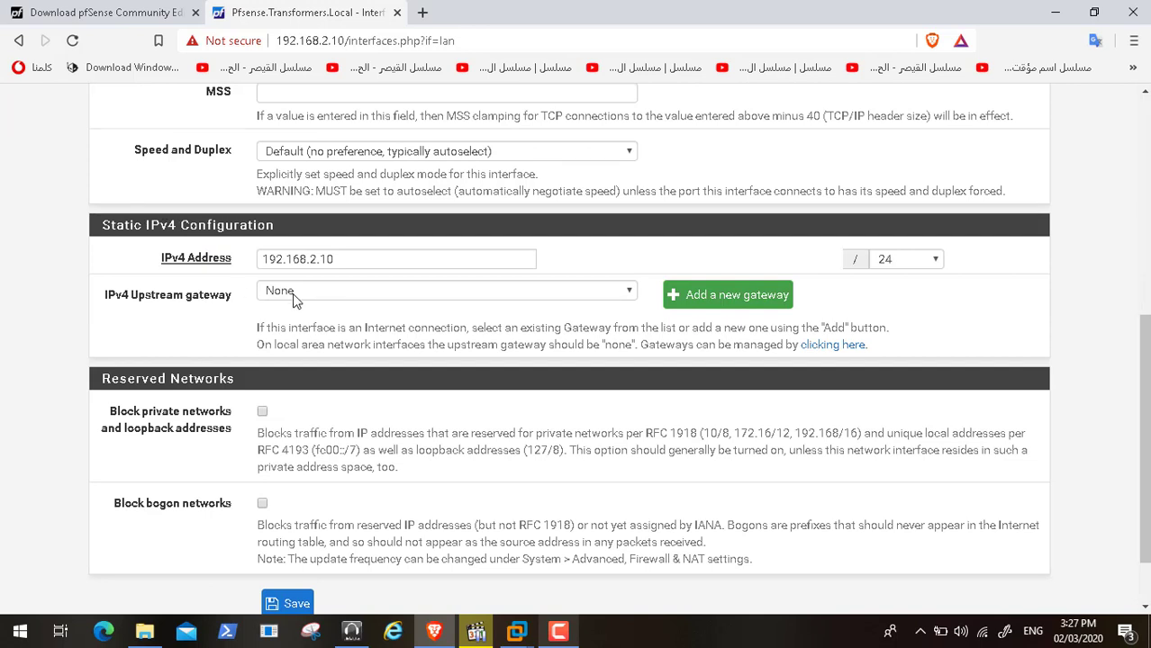
left_click(1143, 148)
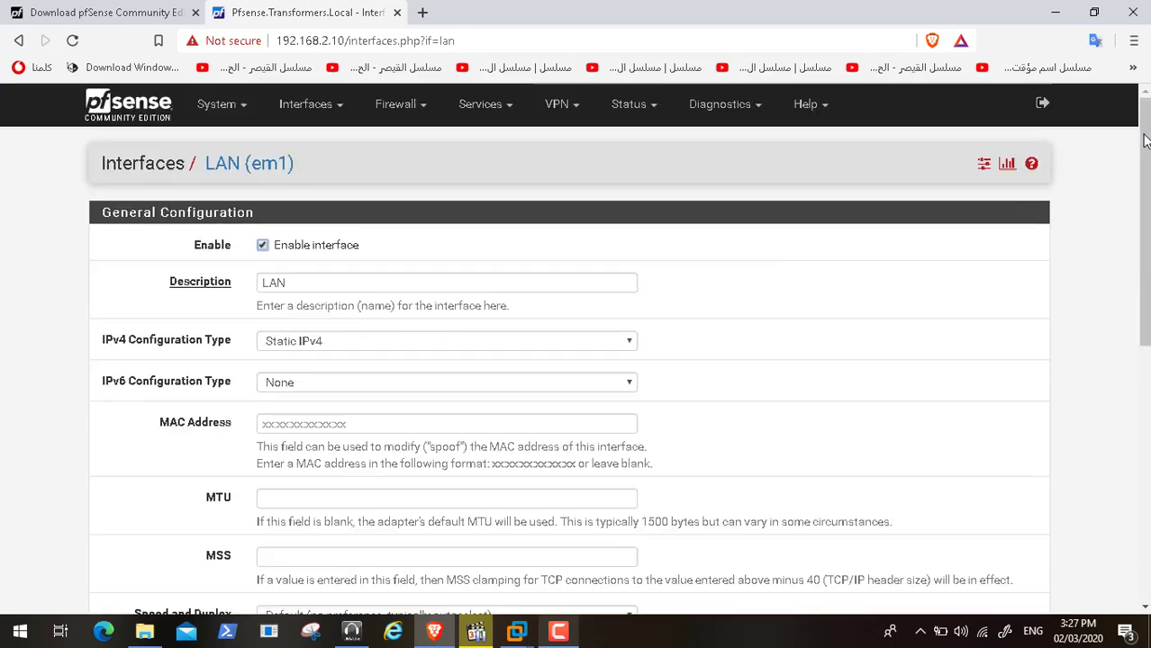
left_click(1146, 531)
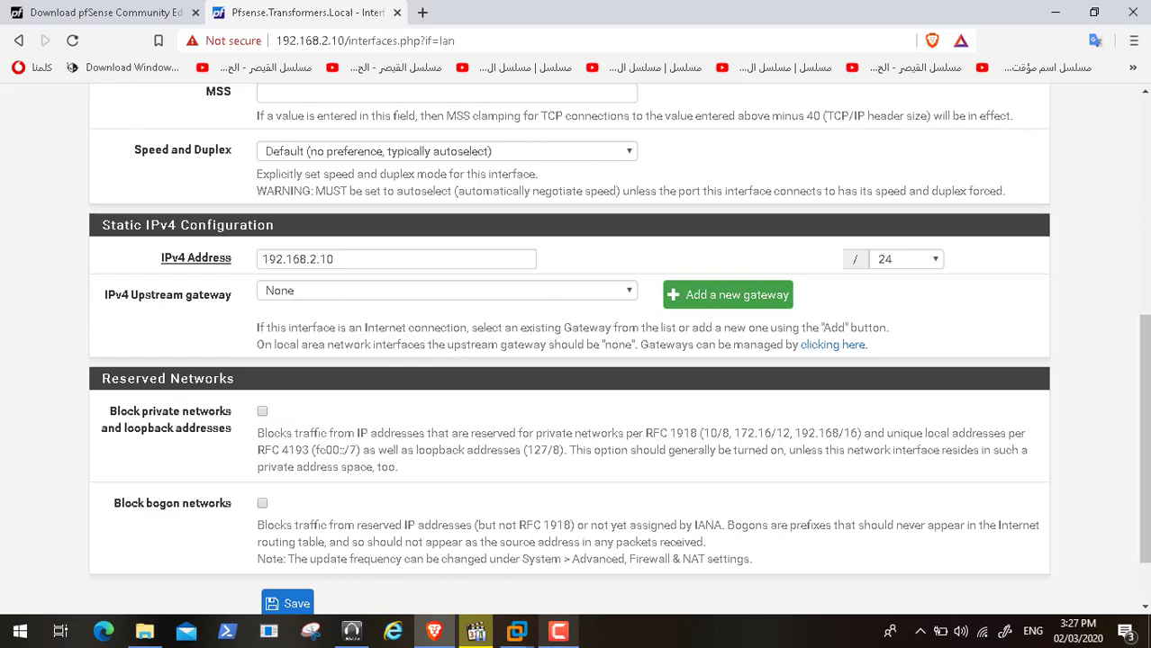
left_click(1146, 119)
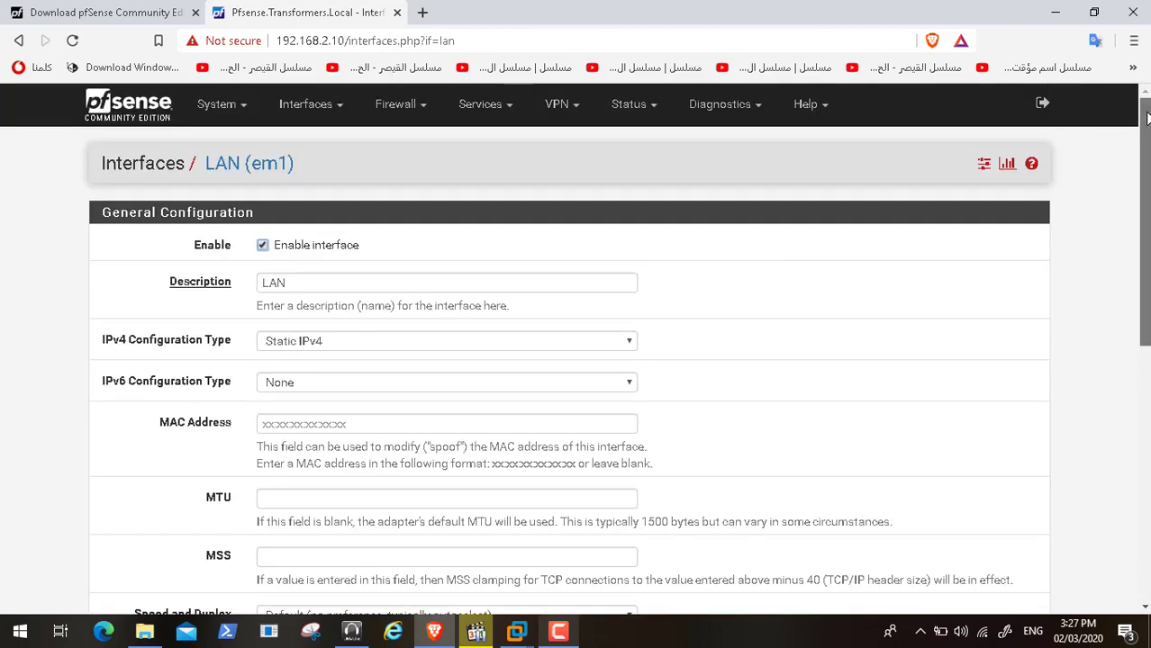
Sign out of pfSense, close its tab and minimize Brave
left_click(1042, 103)
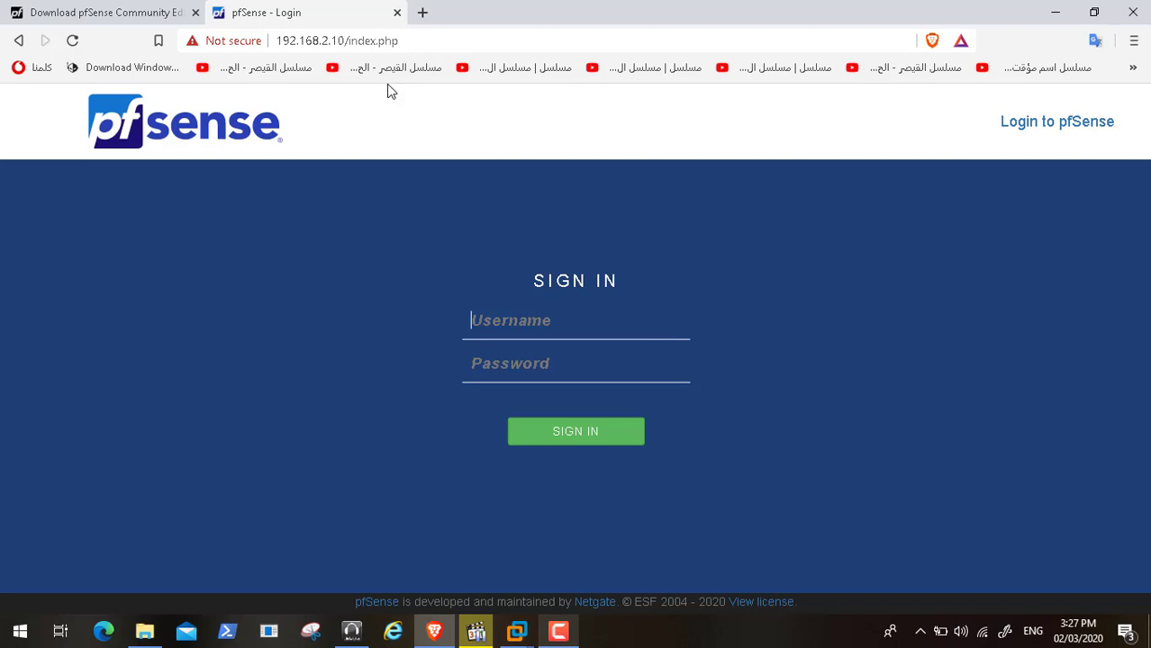
left_click(397, 12)
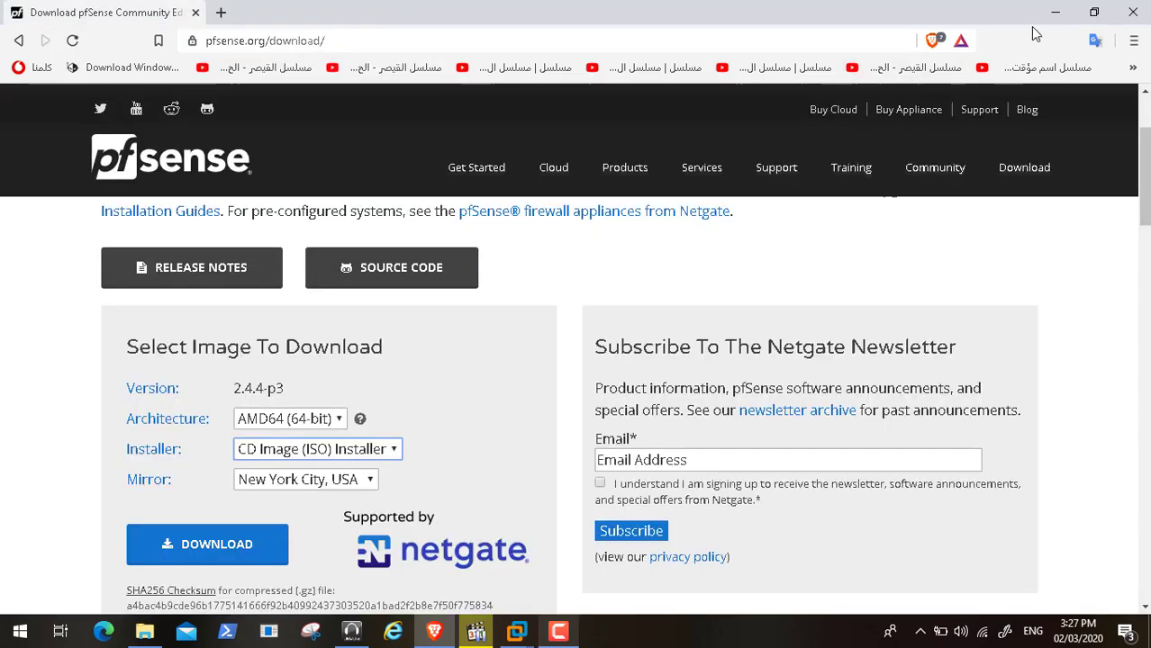
left_click(1056, 13)
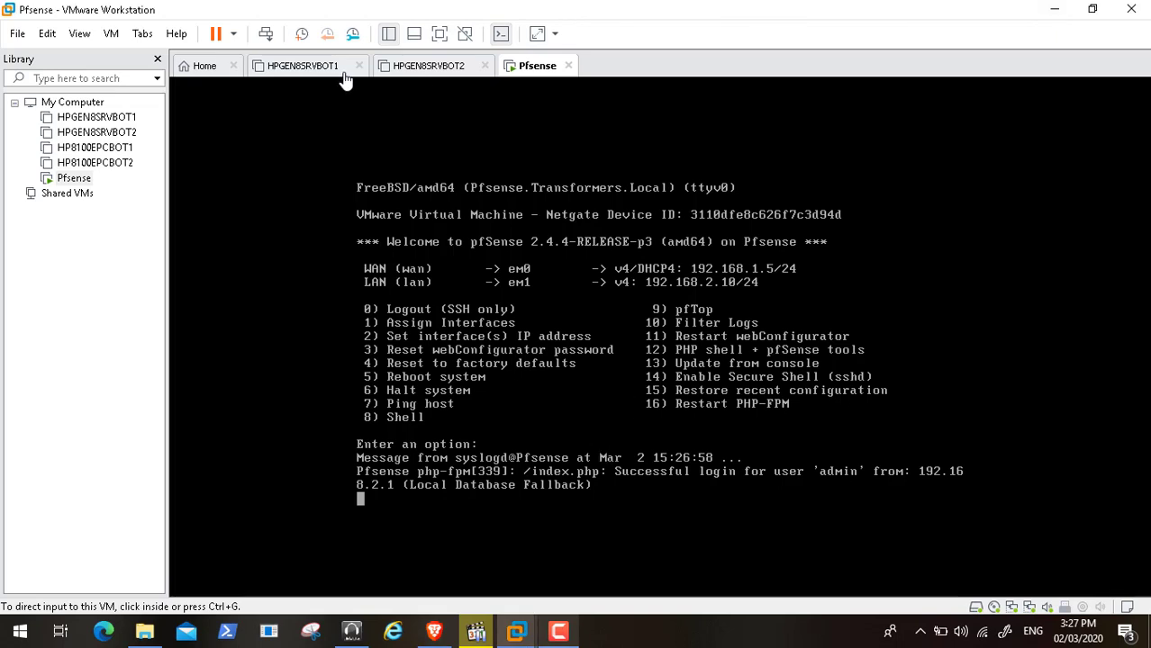
Shut down the Pfsense guest and dismiss the Removable Devices notice
left_click(232, 34)
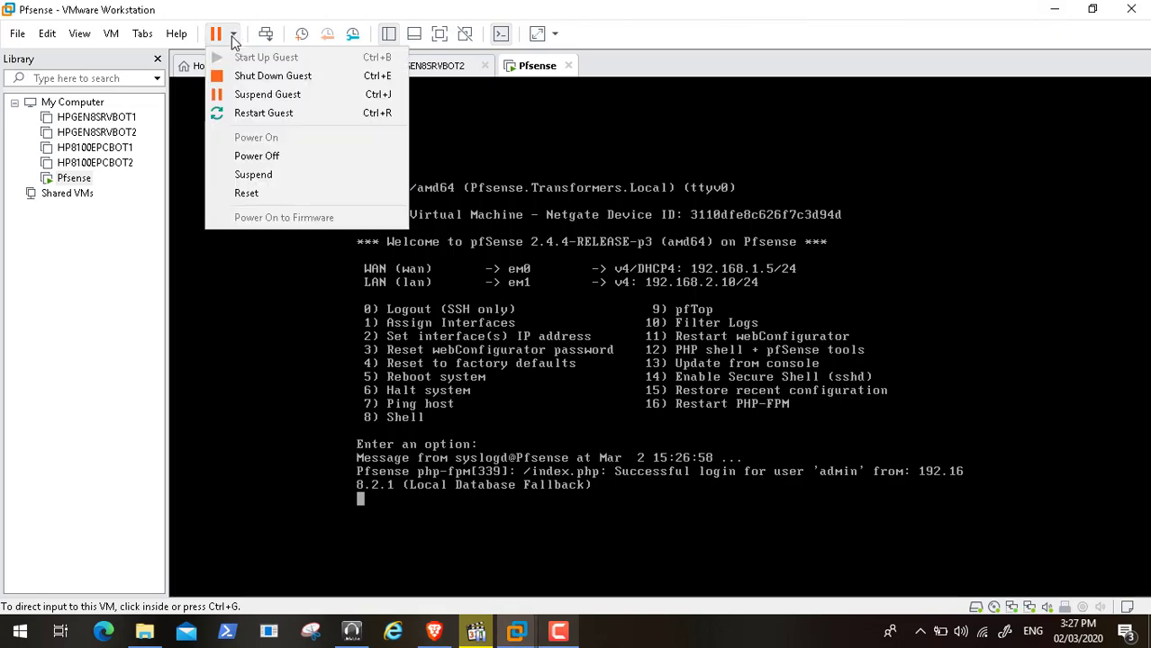
left_click(249, 79)
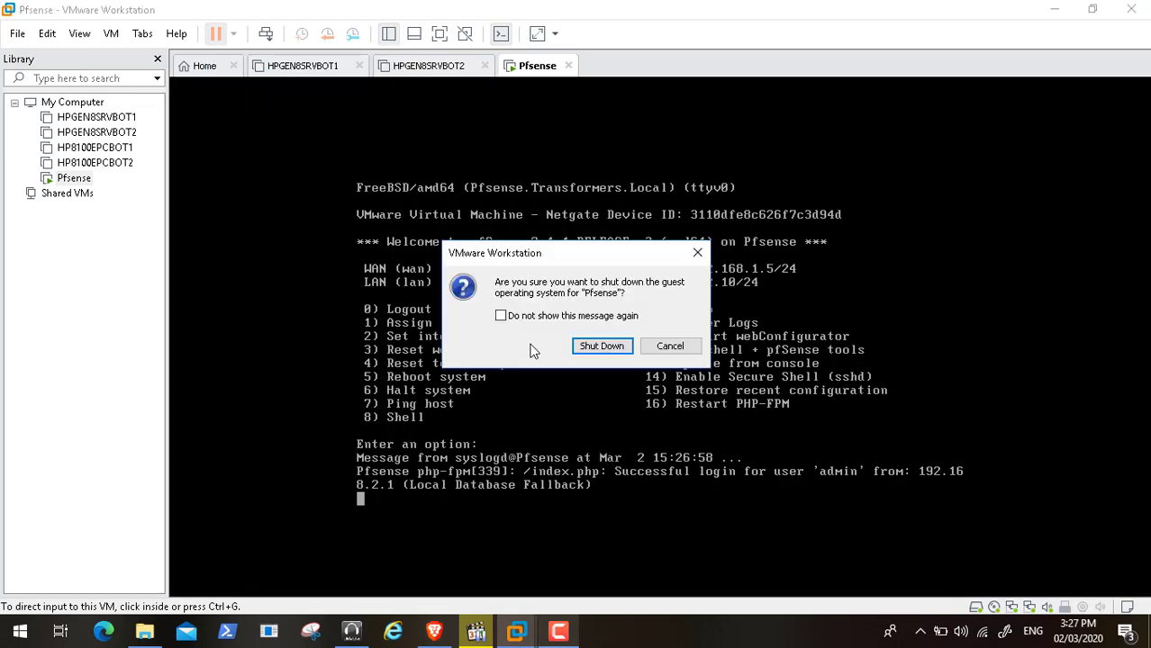
left_click(600, 346)
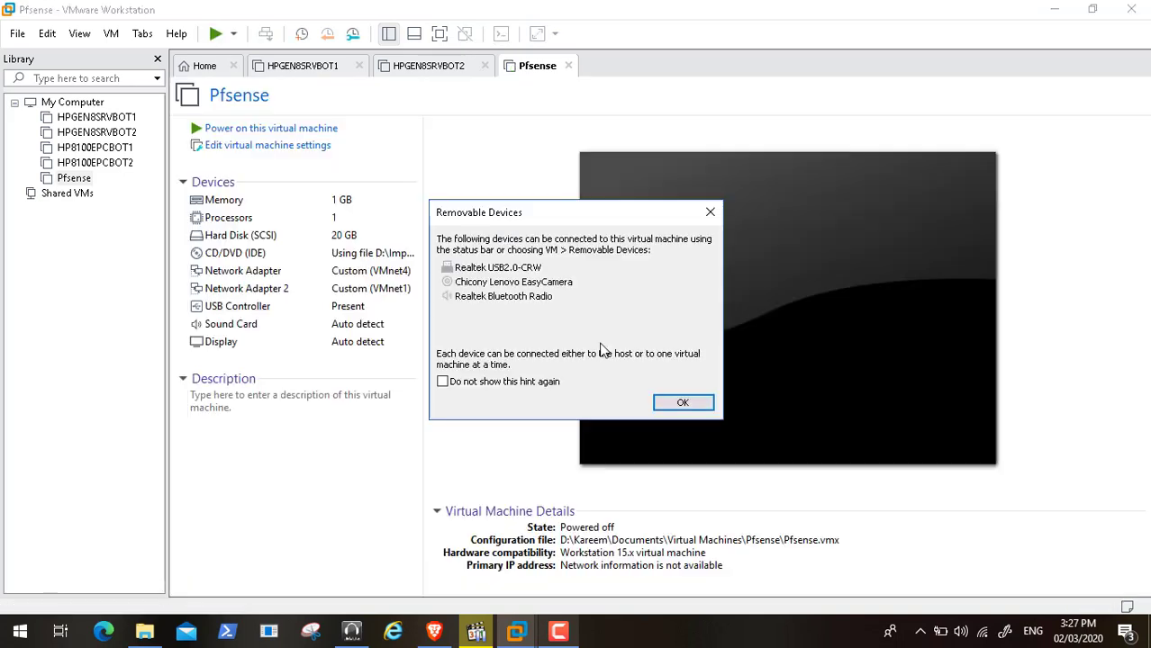
left_click(677, 405)
left_click(558, 632)
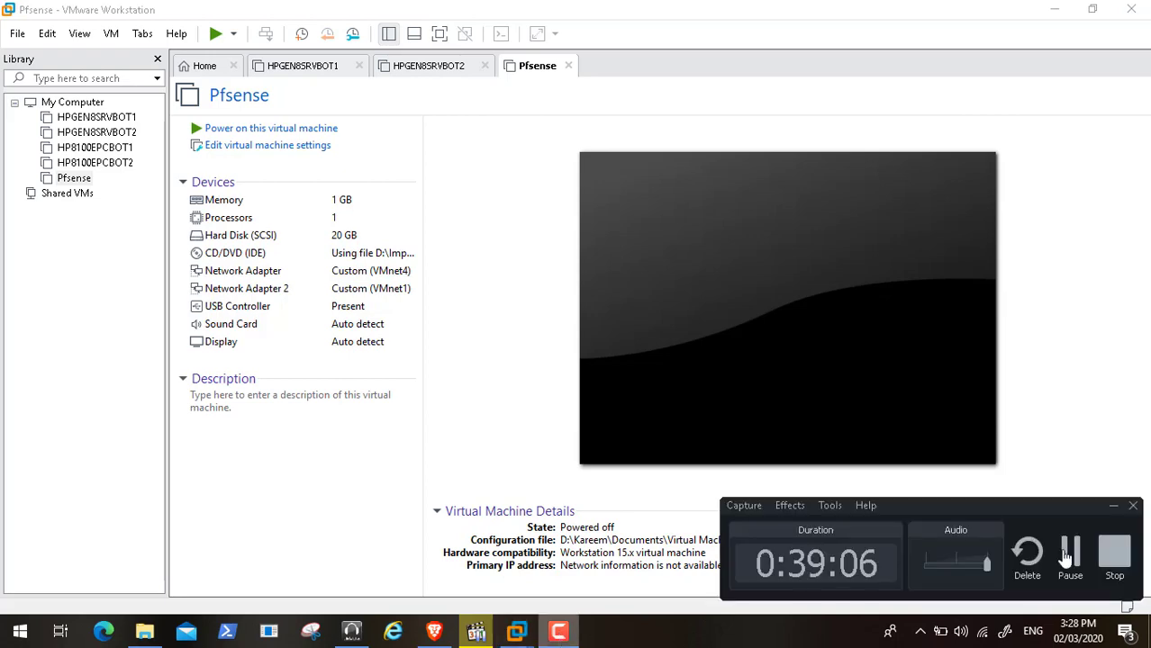
Start playing Video60.mp4 in full screen
left_click(1071, 556)
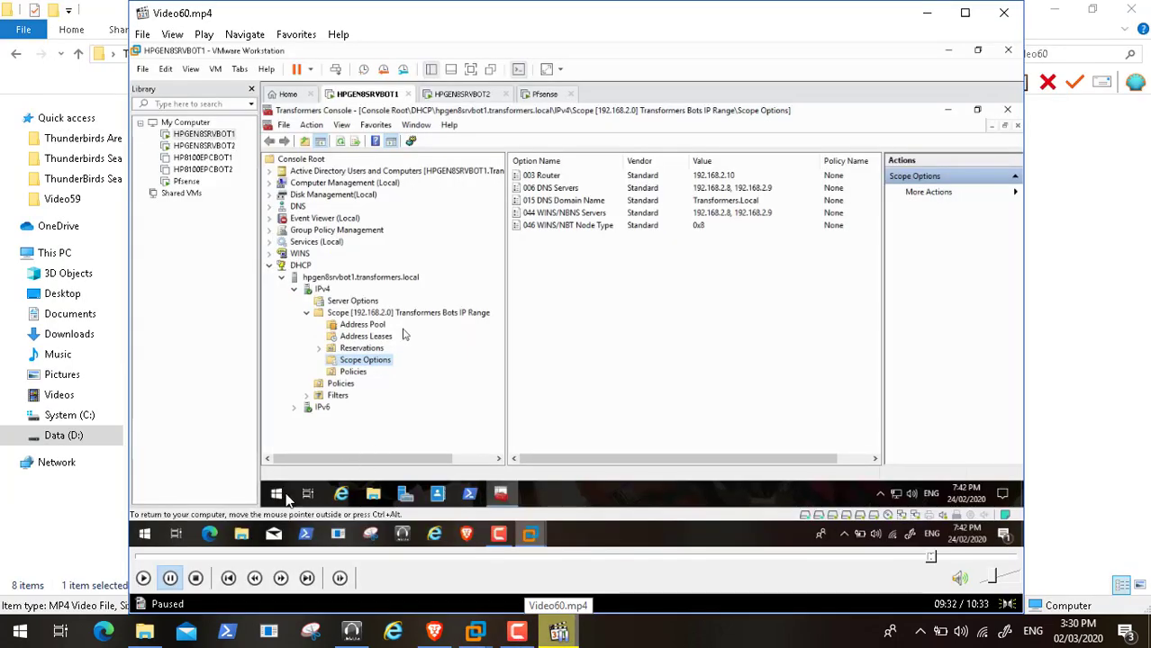
left_click(143, 578)
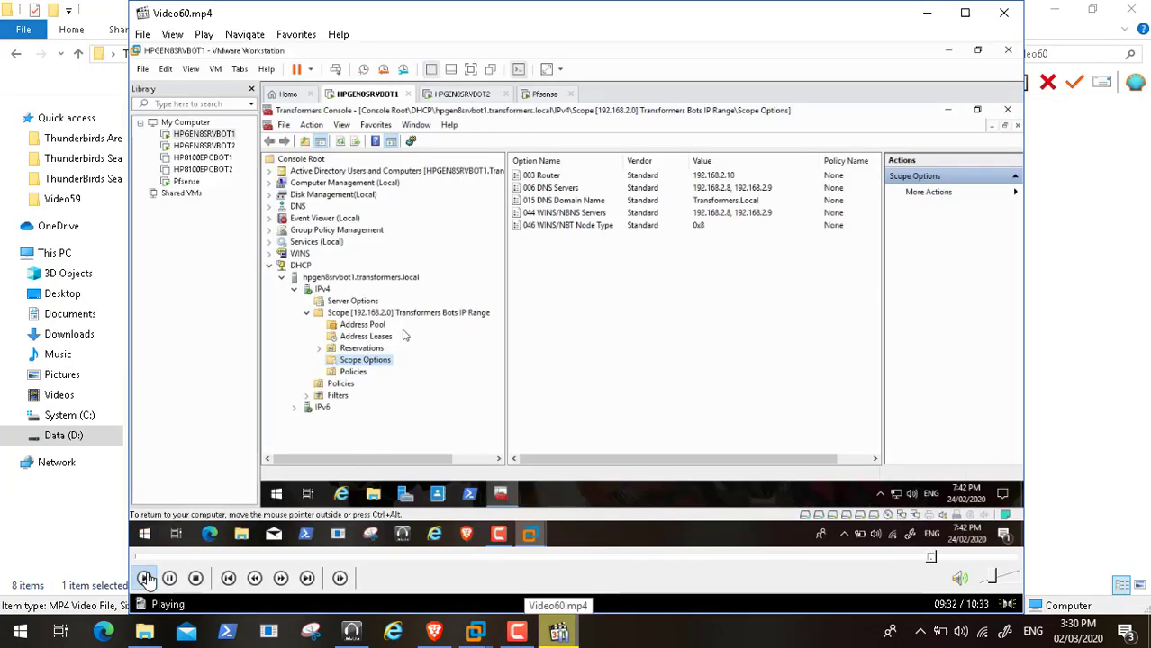
double_click(529, 259)
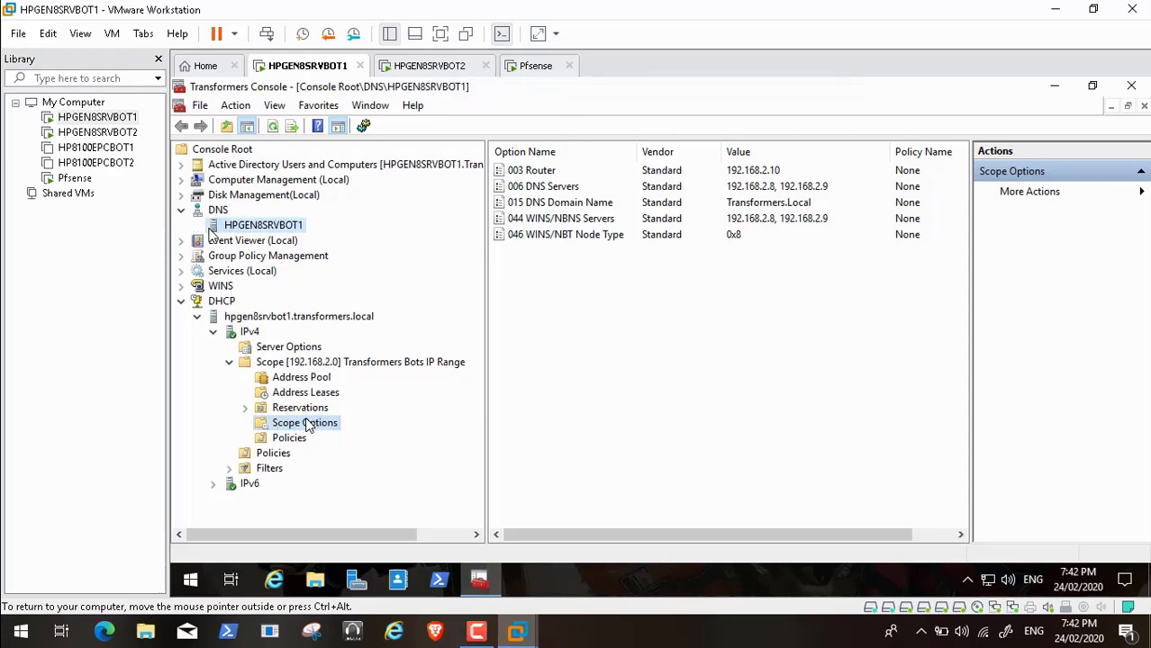
Rewind to about 09:36, pause, then jump to 09:45 showing the DNS forwarders
mouse_move(672, 646)
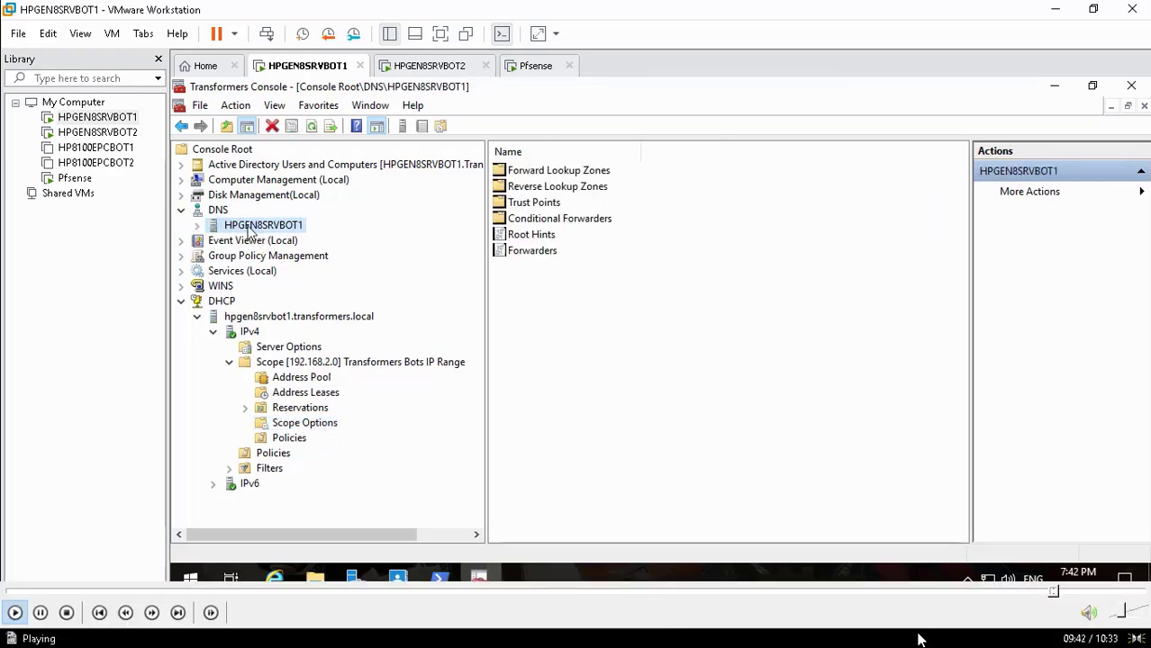
left_click(1044, 593)
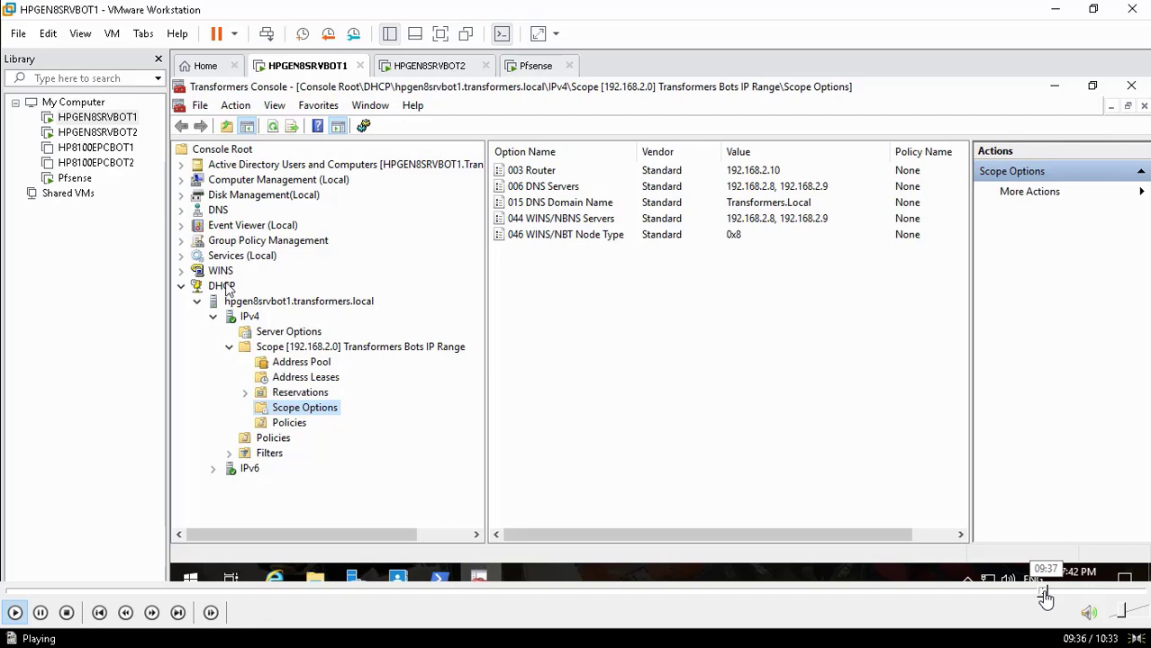
left_click(41, 612)
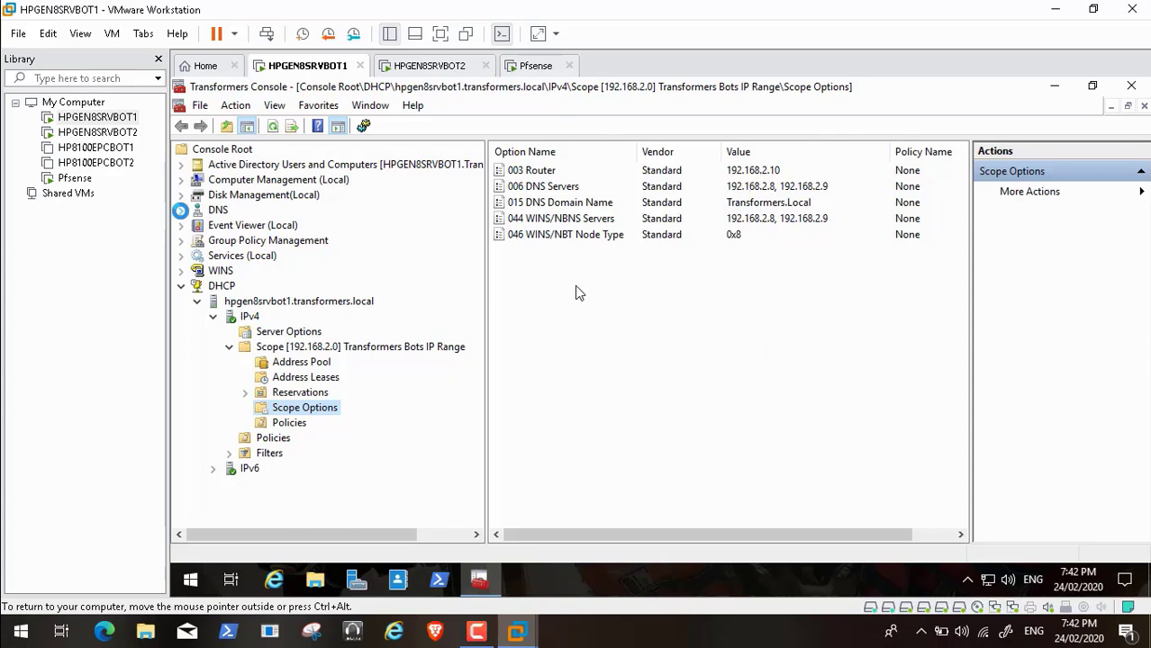
mouse_move(949, 589)
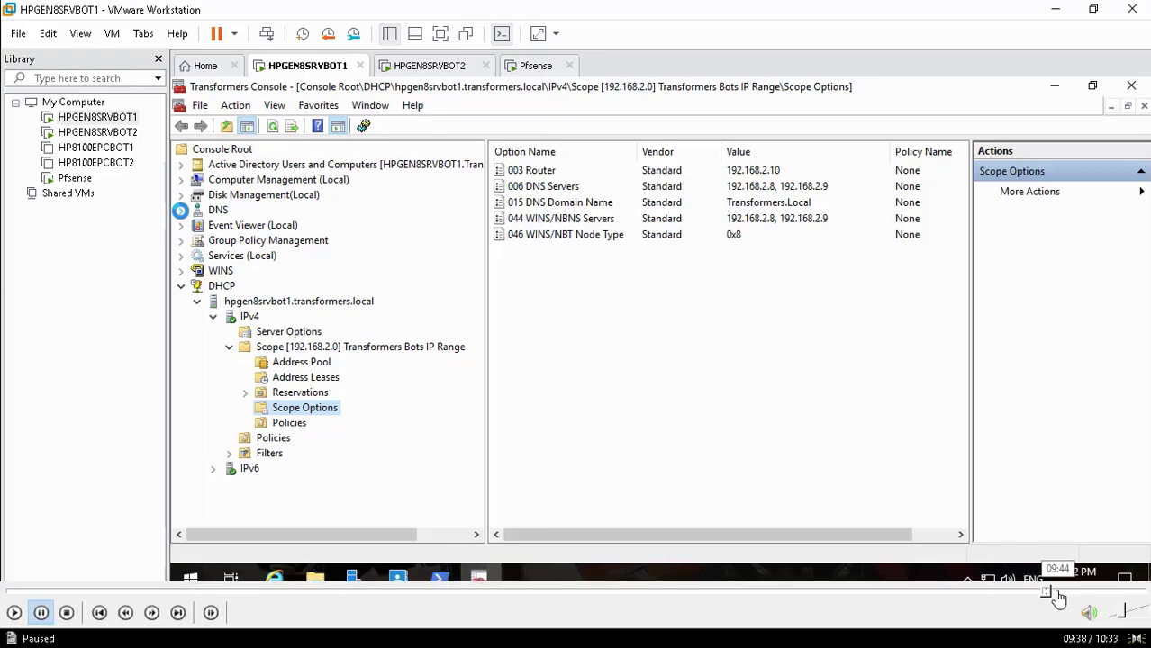
left_click(1065, 591)
Scrub the recording around the DNS properties and Forwarders tab scenes
left_click(1069, 594)
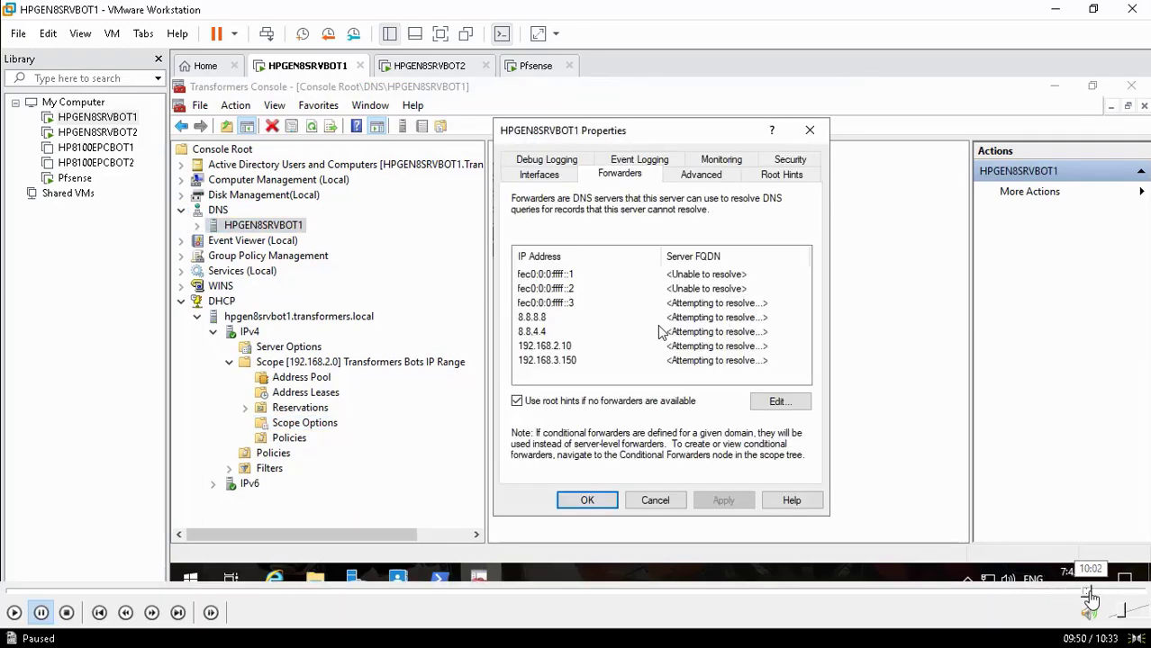
left_click(1077, 594)
left_click(1071, 594)
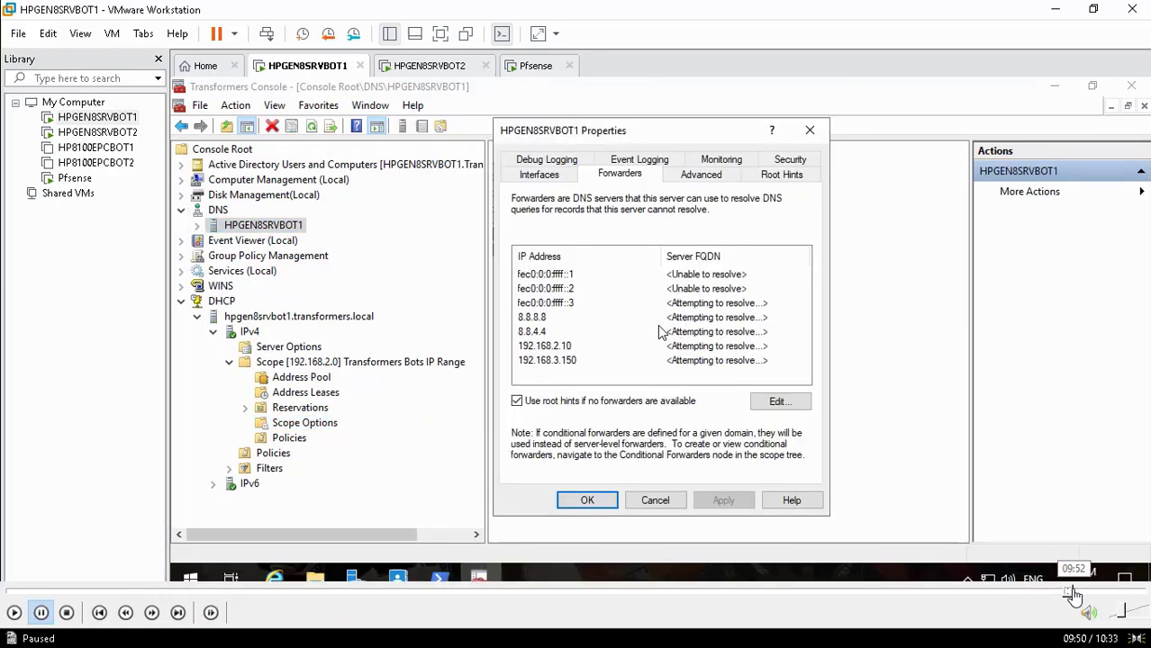
left_click(1061, 596)
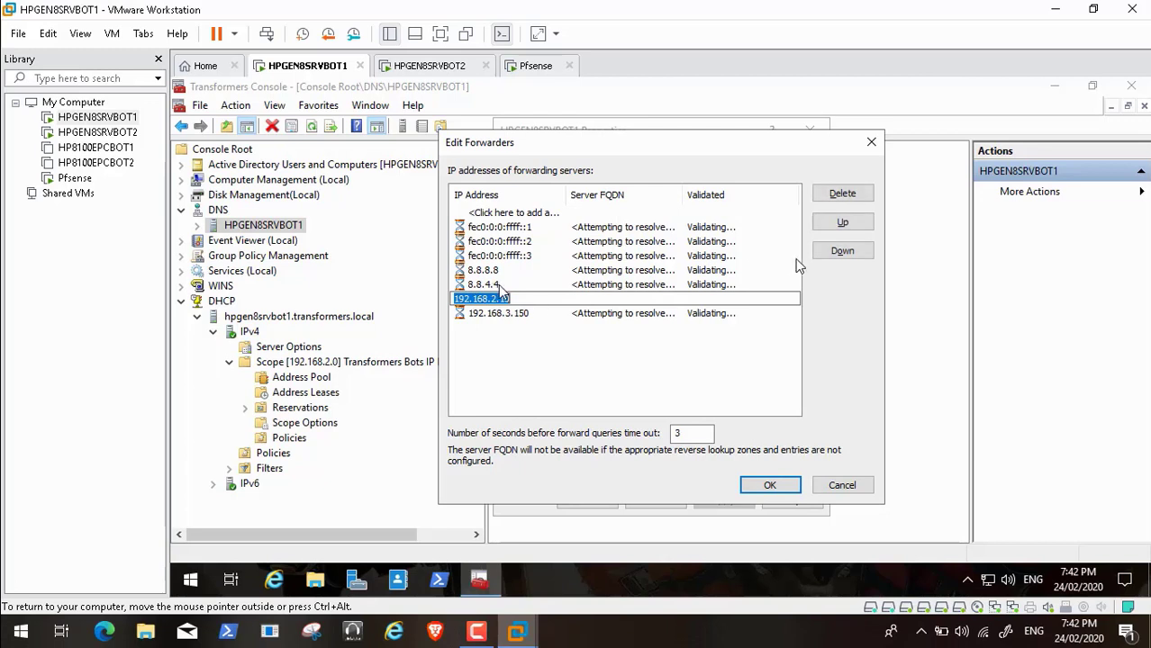
Delete forwarders 192.168.2.10 and 192.168.3.150, then apply and close the server Properties
left_click(839, 196)
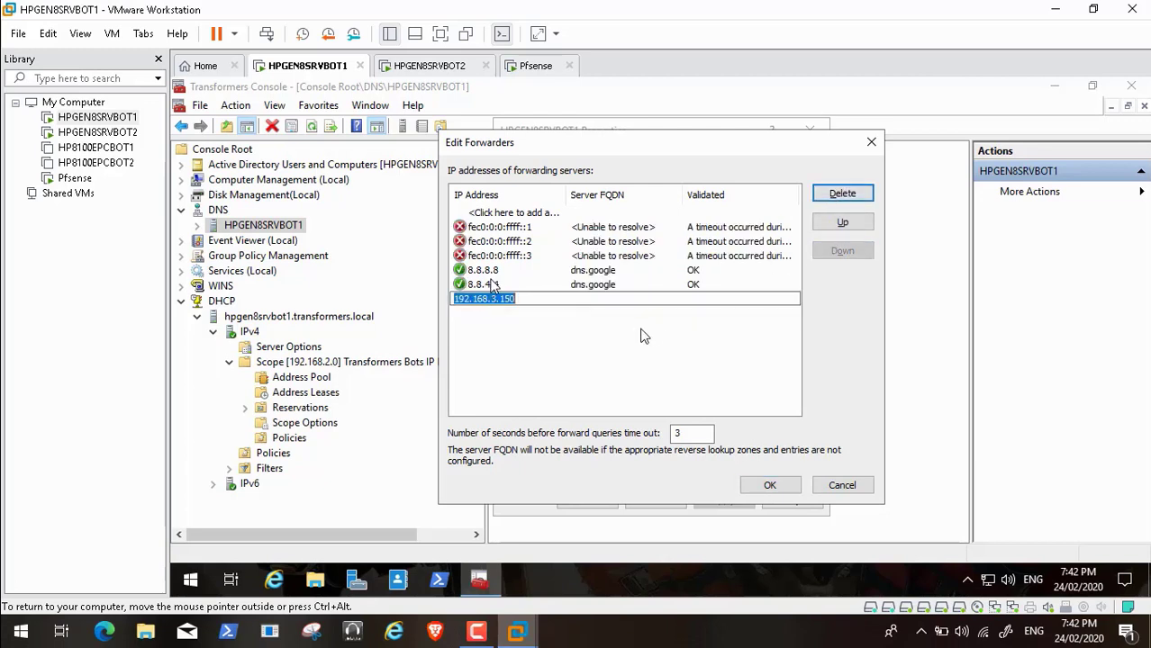
left_click(845, 196)
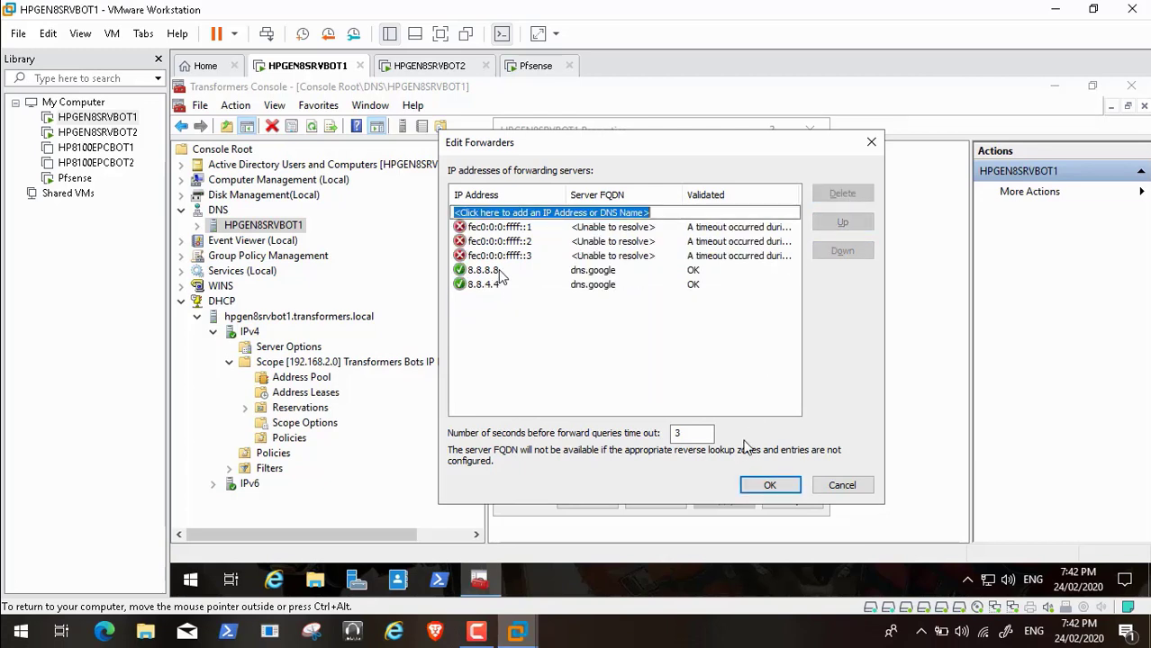
left_click(767, 486)
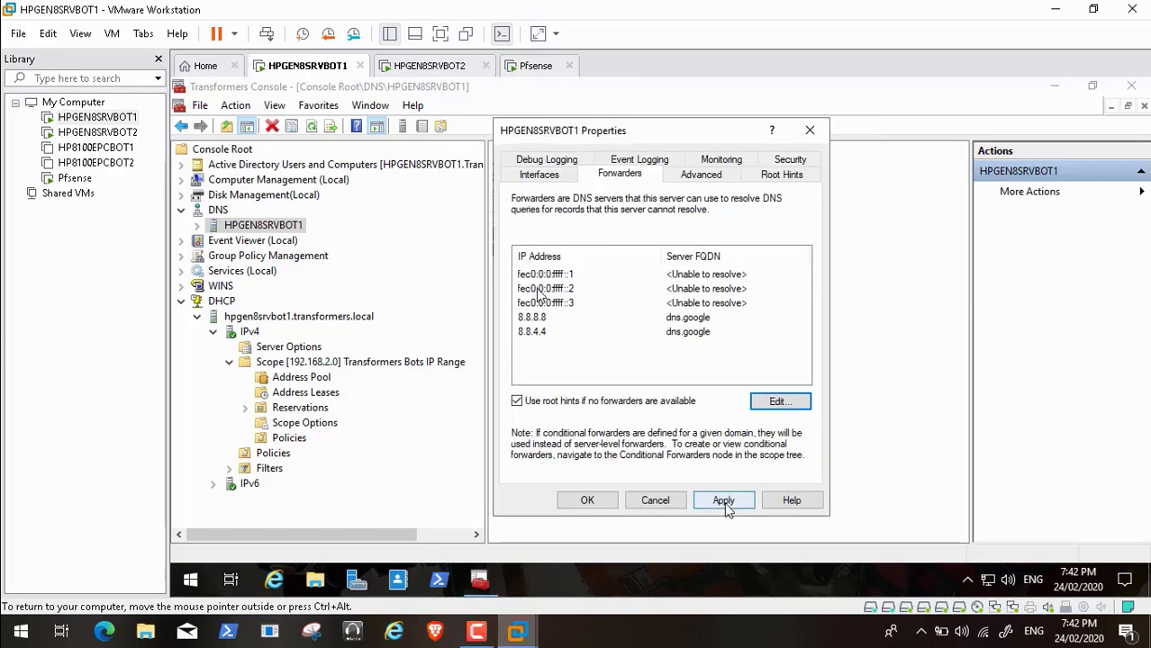
left_click(724, 502)
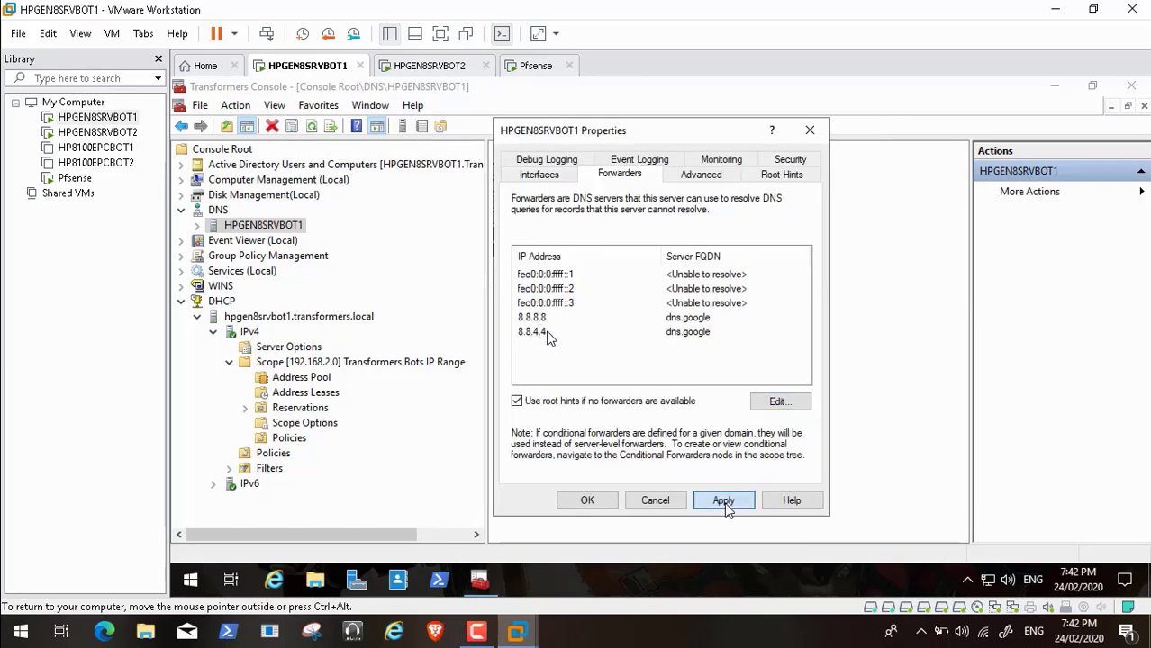
left_click(587, 502)
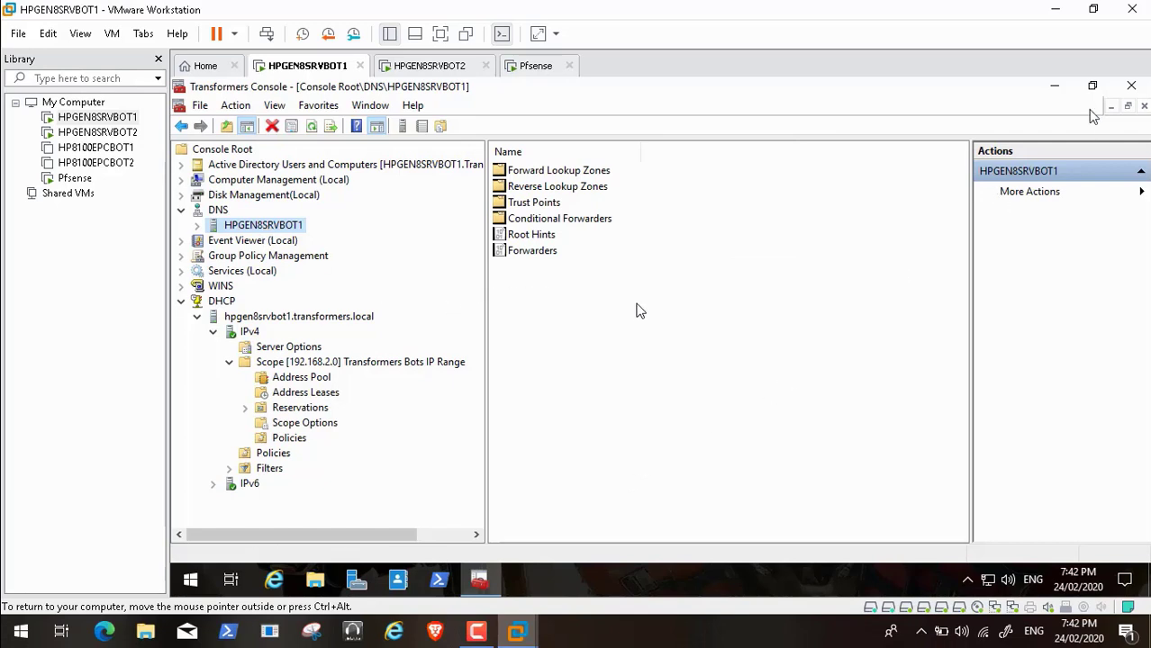
Close the Transformers Console saving its settings, then switch to HPGEN8SRVBOT2 and rewind the recording
left_click(1133, 87)
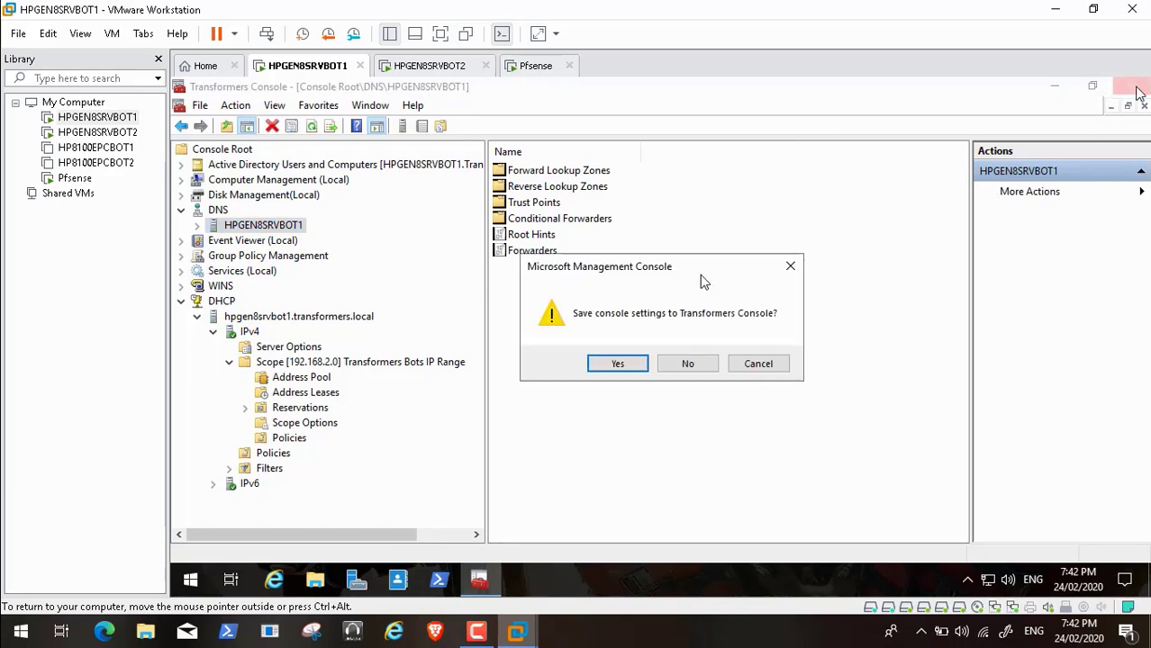
left_click(613, 366)
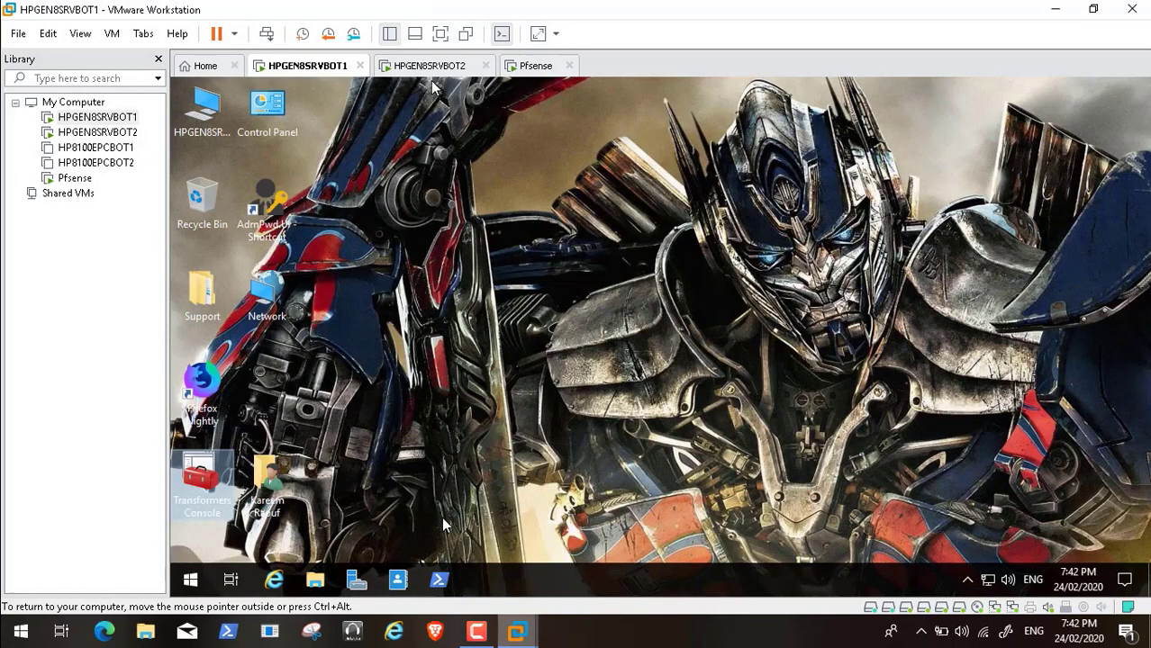
left_click(423, 65)
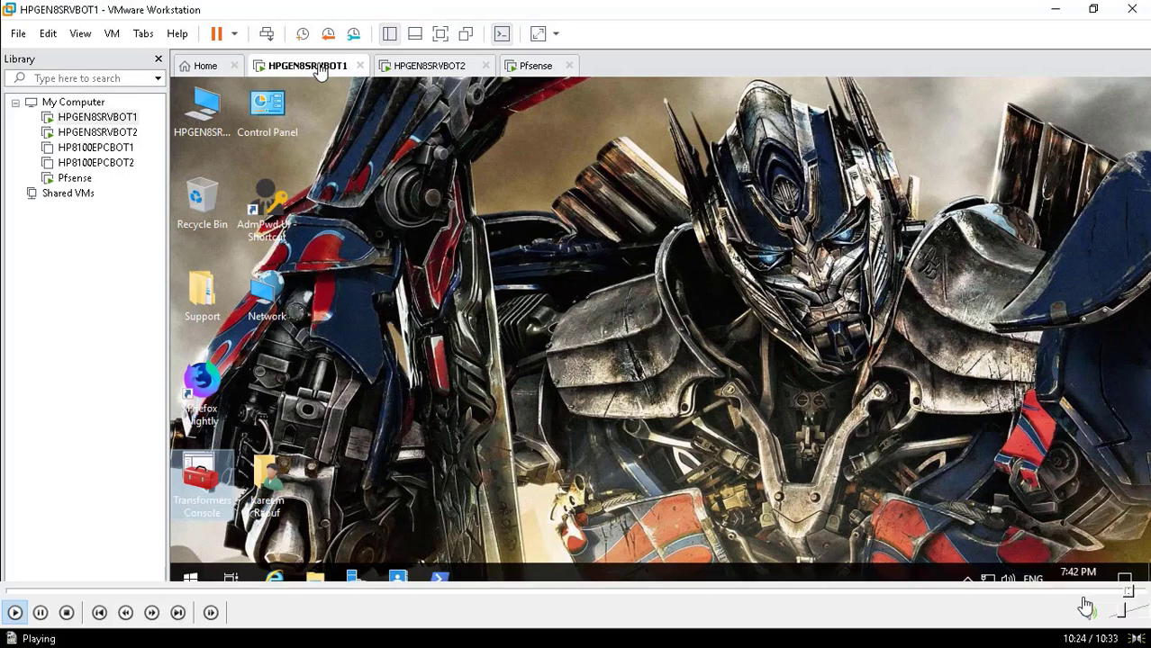
left_click(1114, 590)
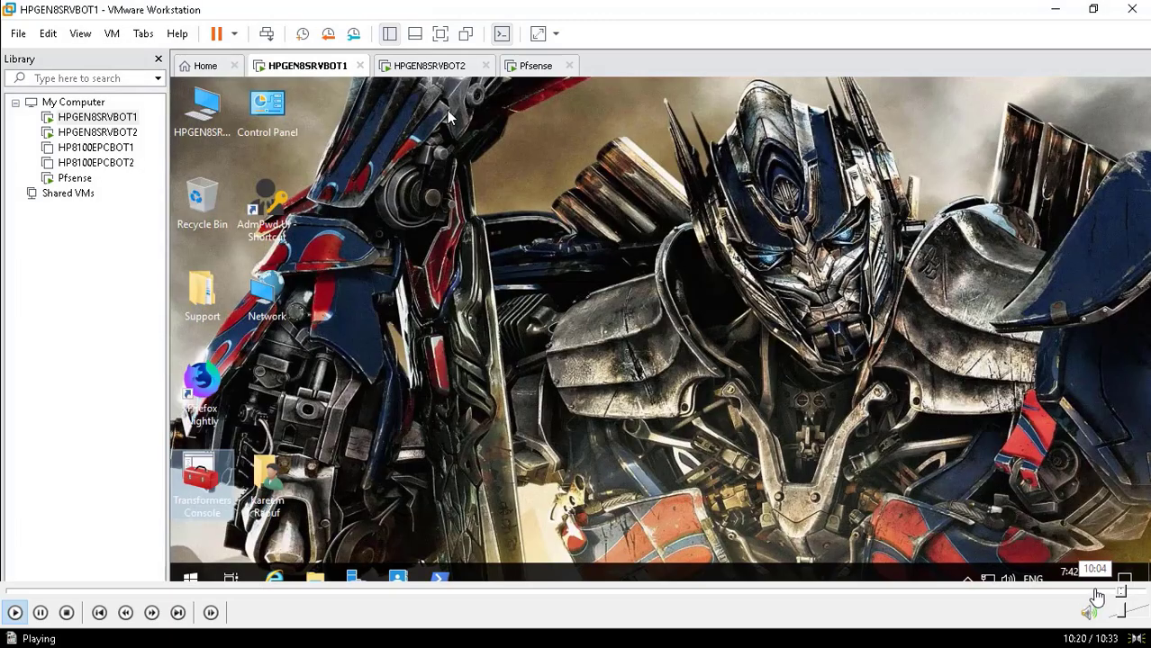
left_click(1096, 592)
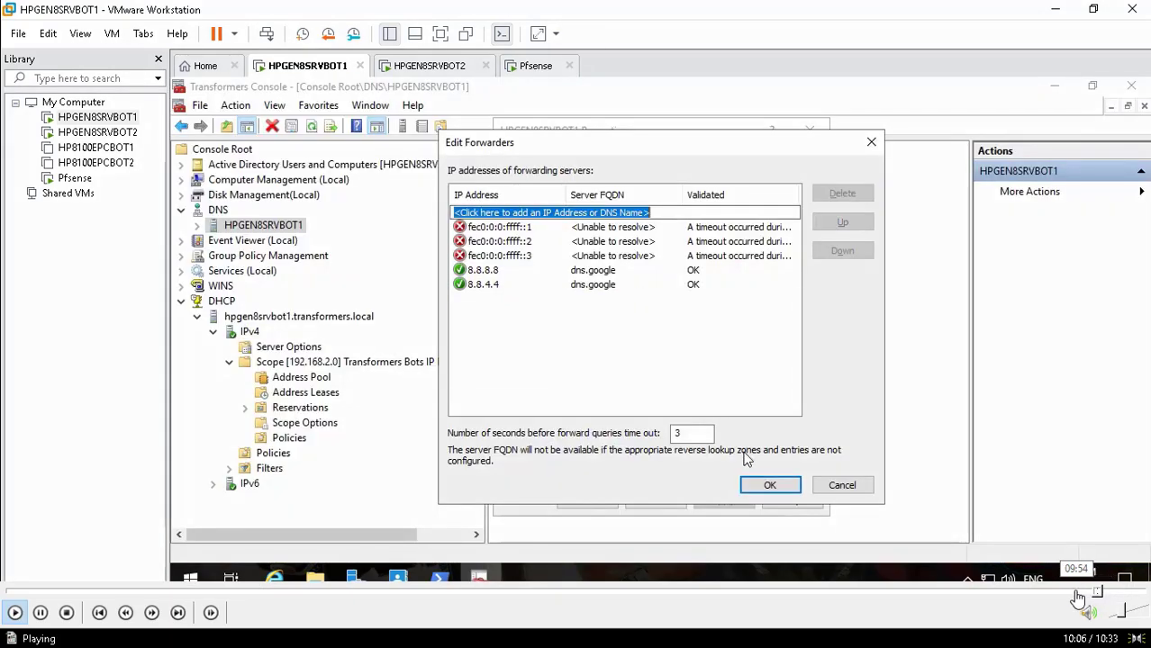
left_click(1079, 592)
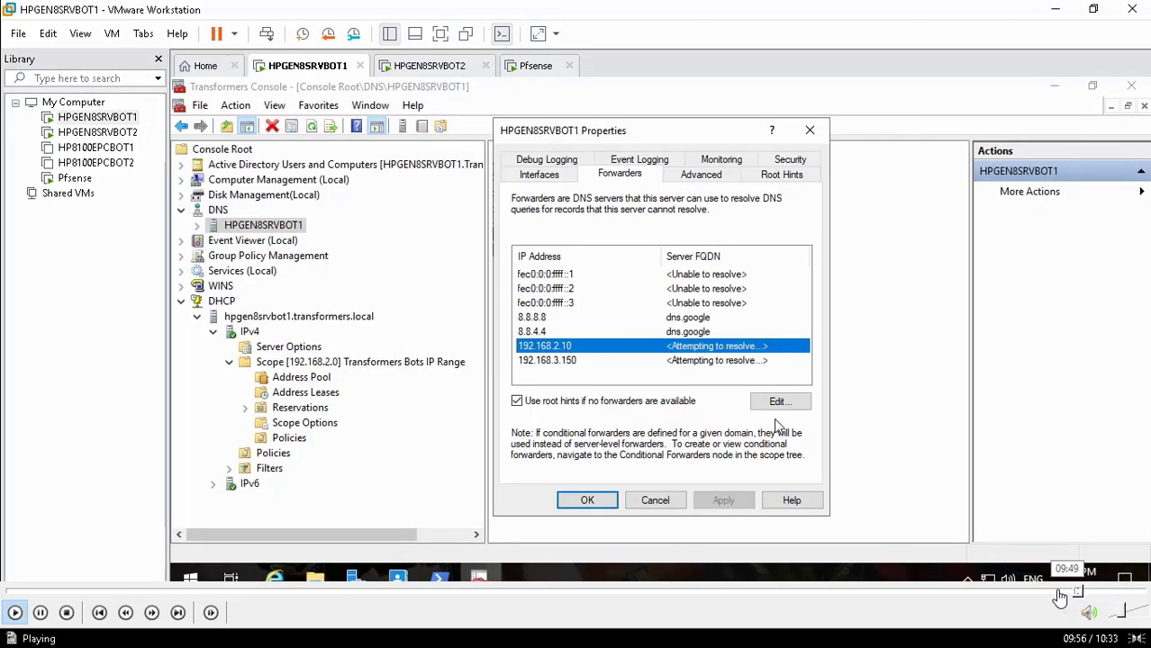
left_click(1060, 591)
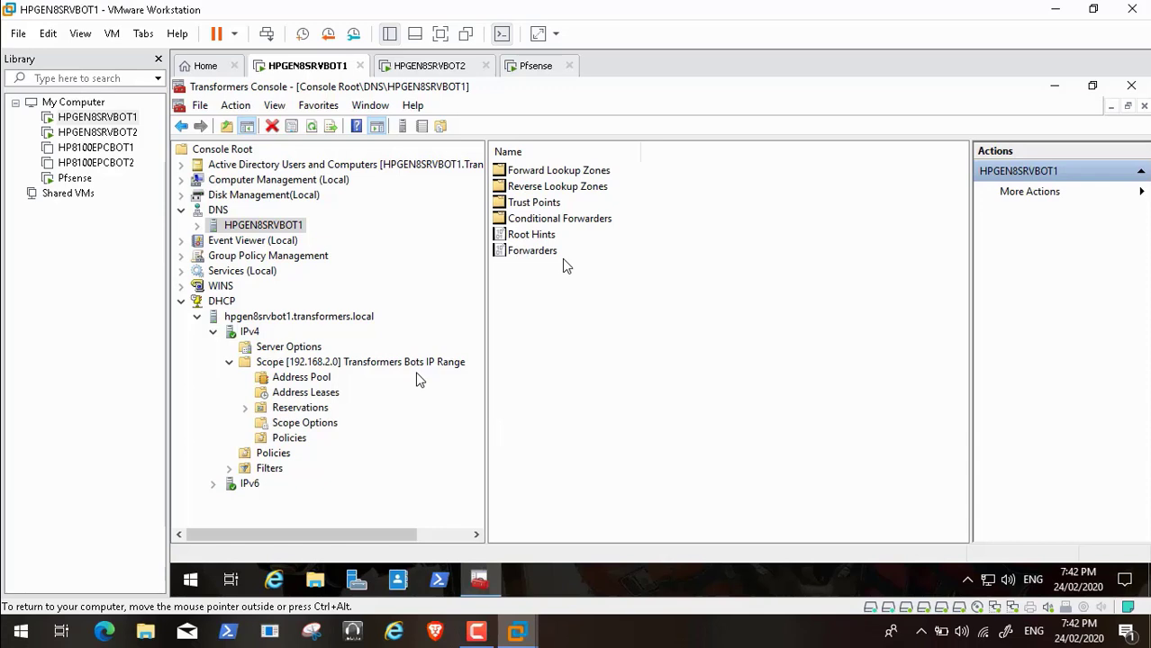
mouse_move(12, 627)
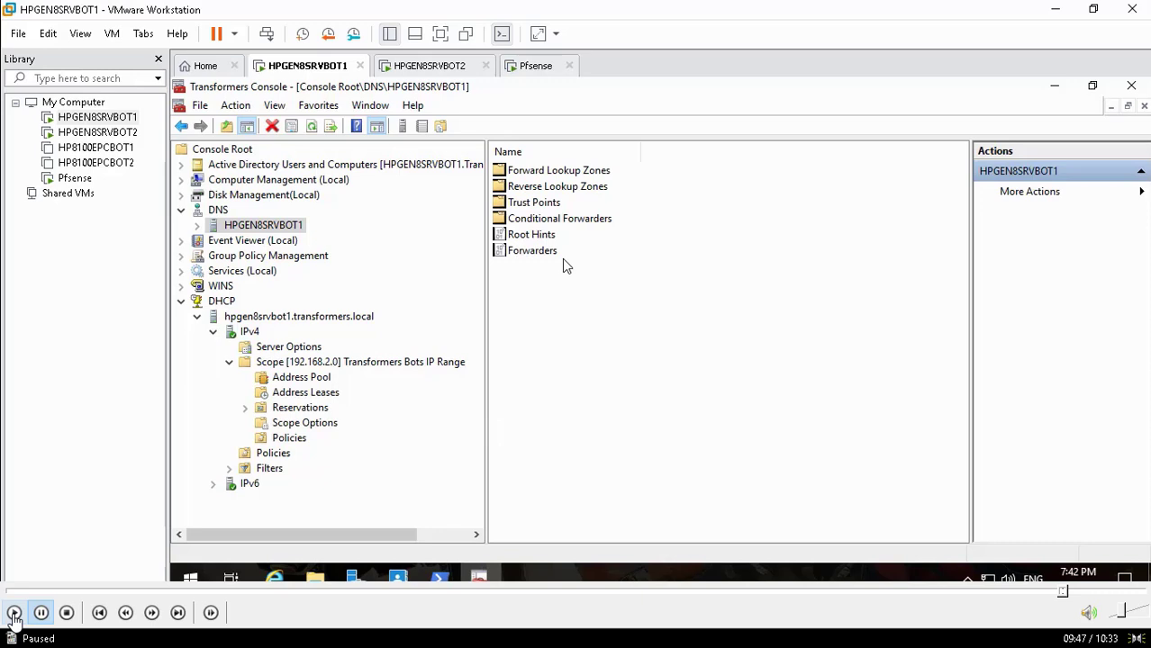
Resume playback of the recording, pausing it briefly along the way
left_click(14, 614)
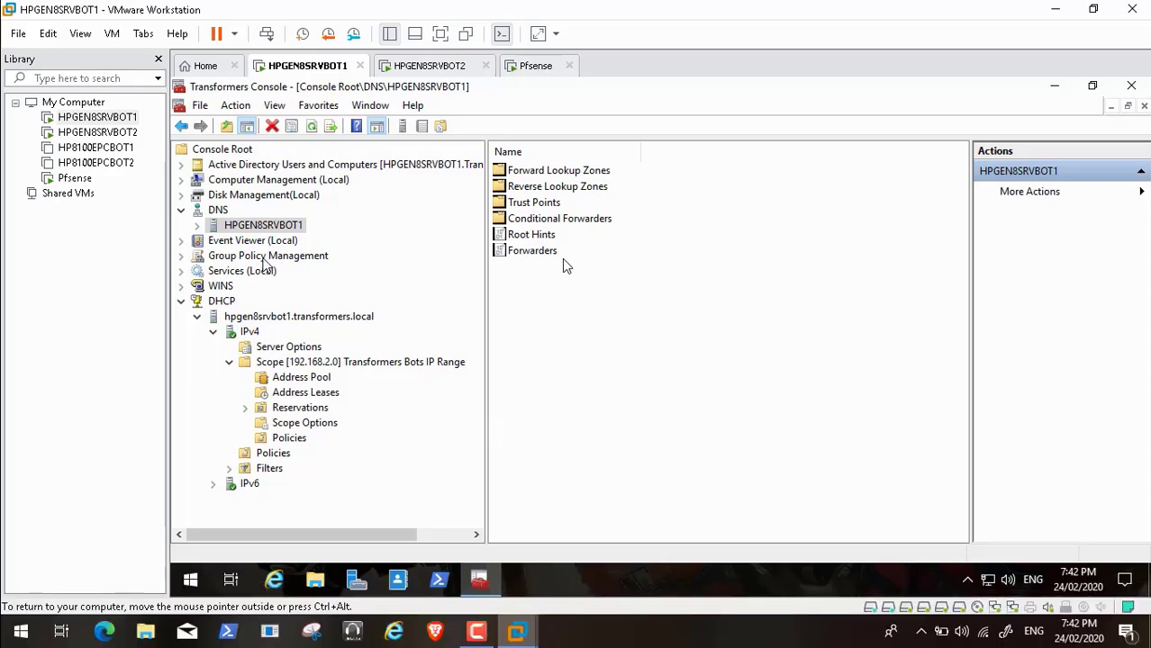
left_click(37, 619)
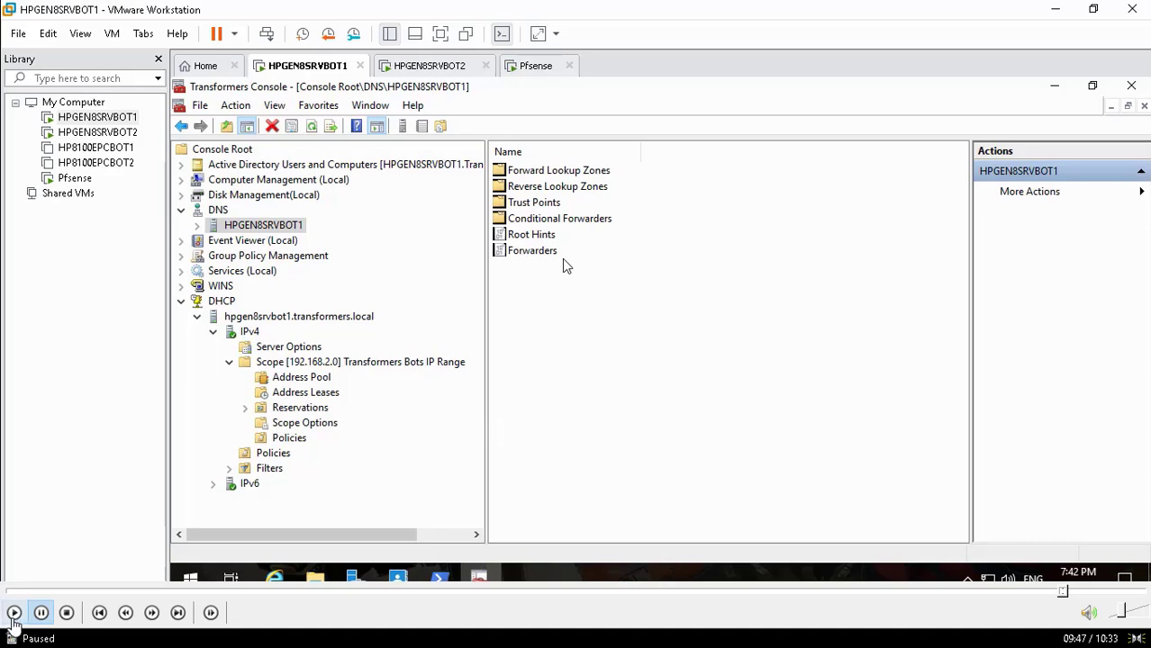
left_click(12, 619)
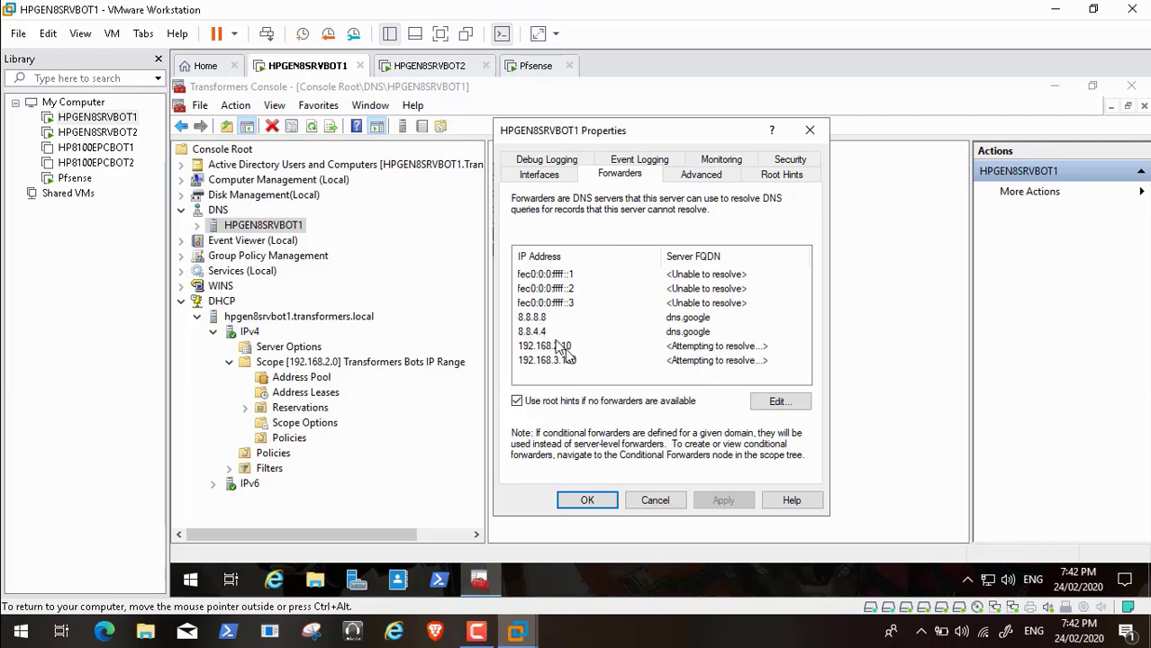
Remove the 192.168.2.10 and 192.168.3.150 forwarders, then apply and close the DNS server properties
left_click(564, 348)
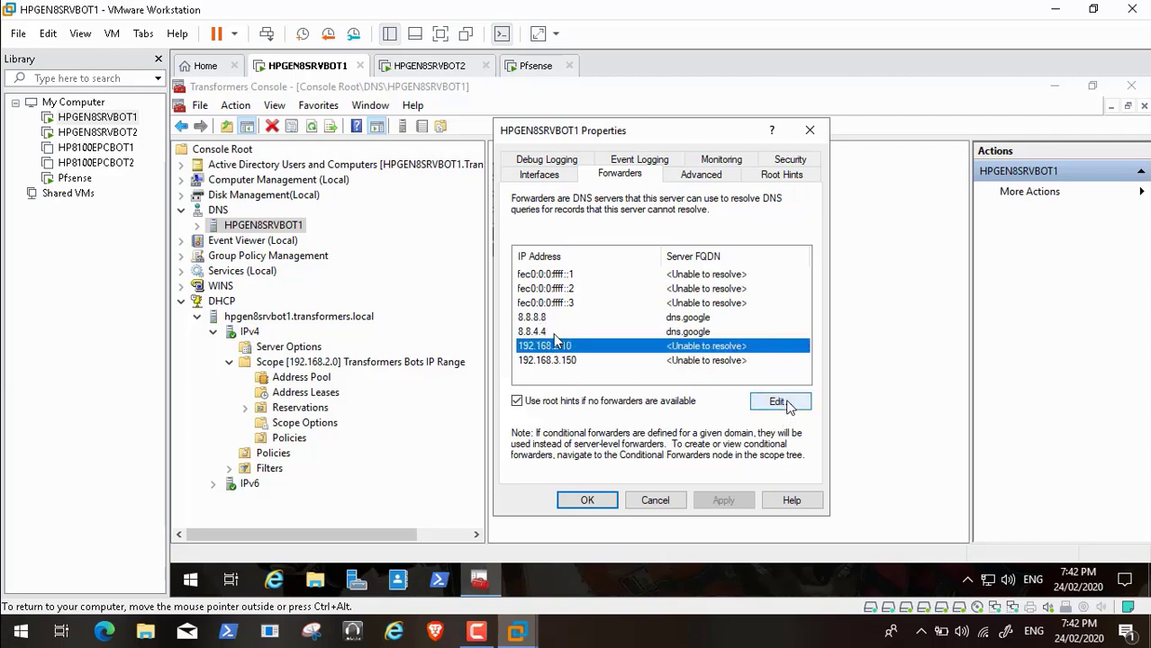
left_click(785, 404)
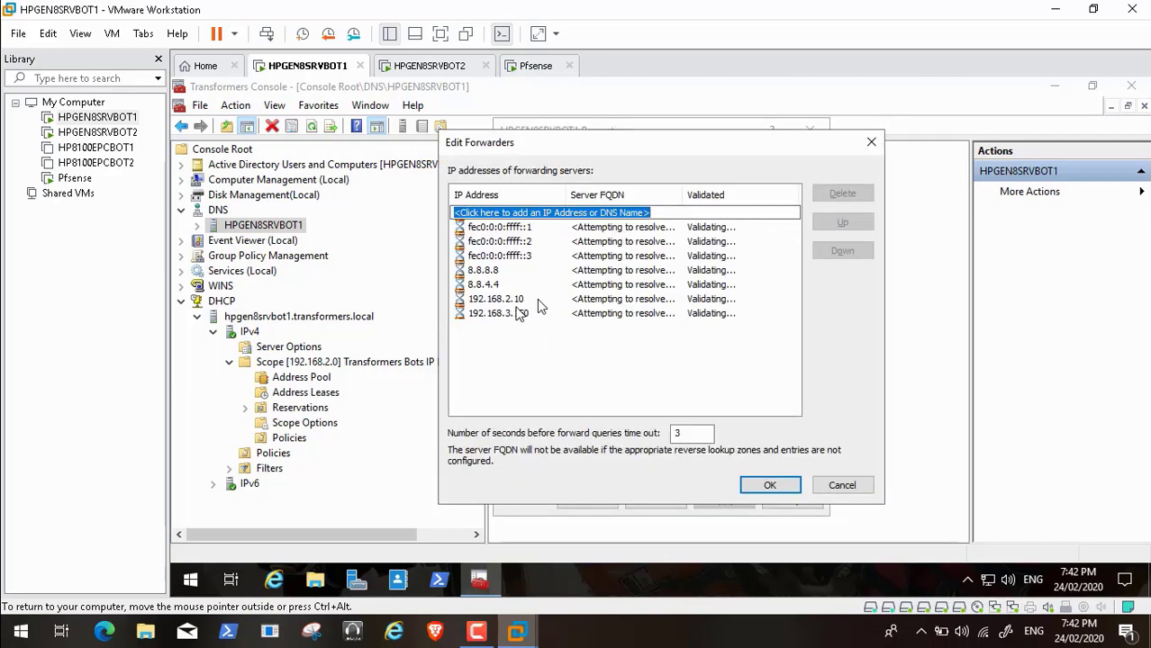
left_click(540, 306)
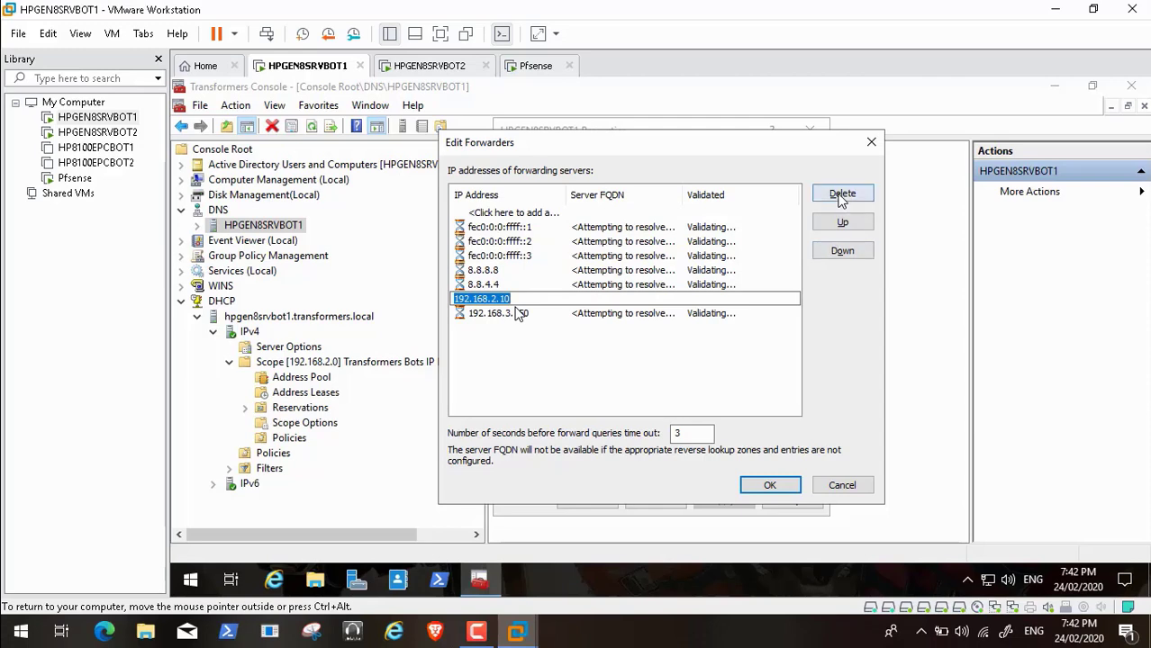
left_click(839, 196)
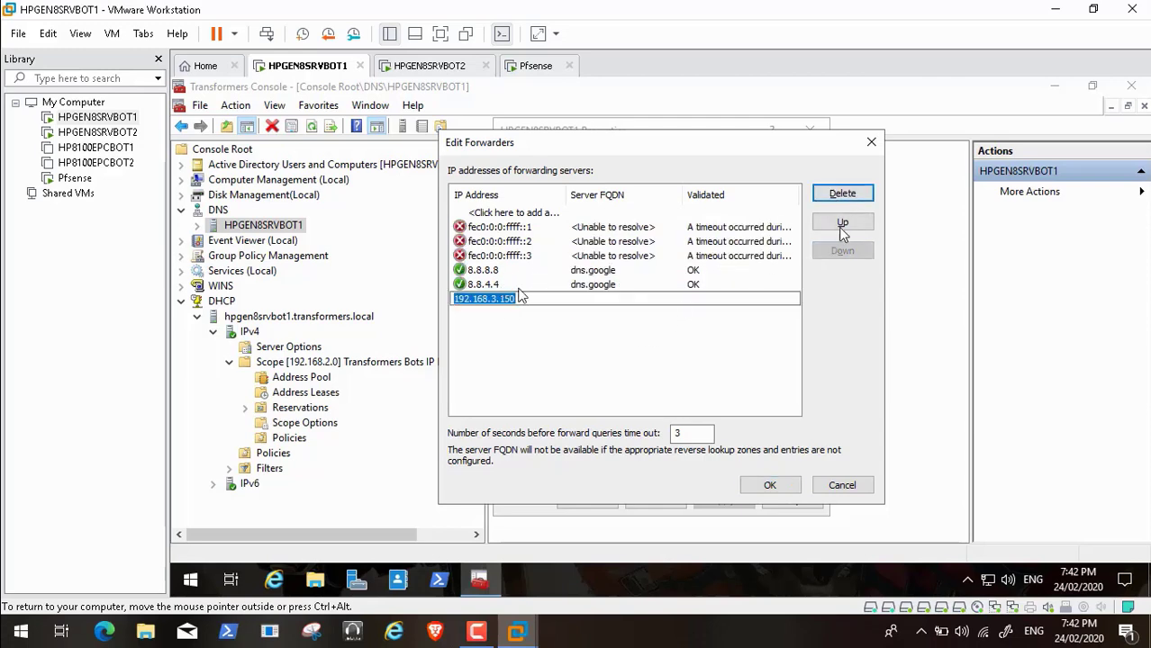
left_click(839, 195)
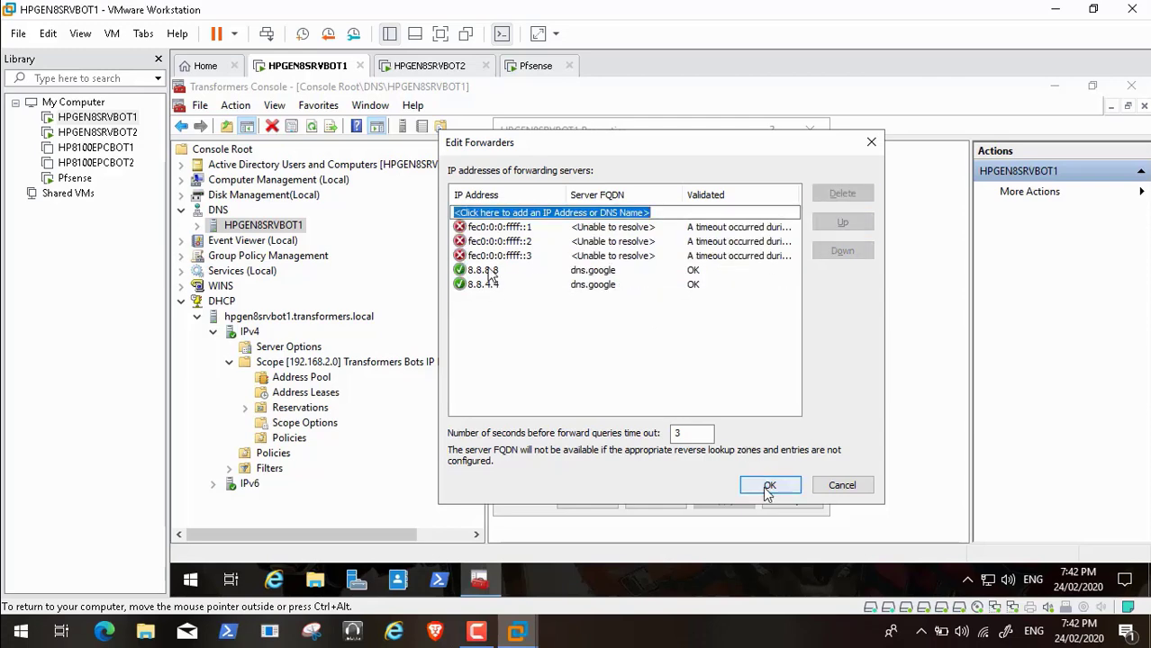
left_click(769, 486)
left_click(723, 501)
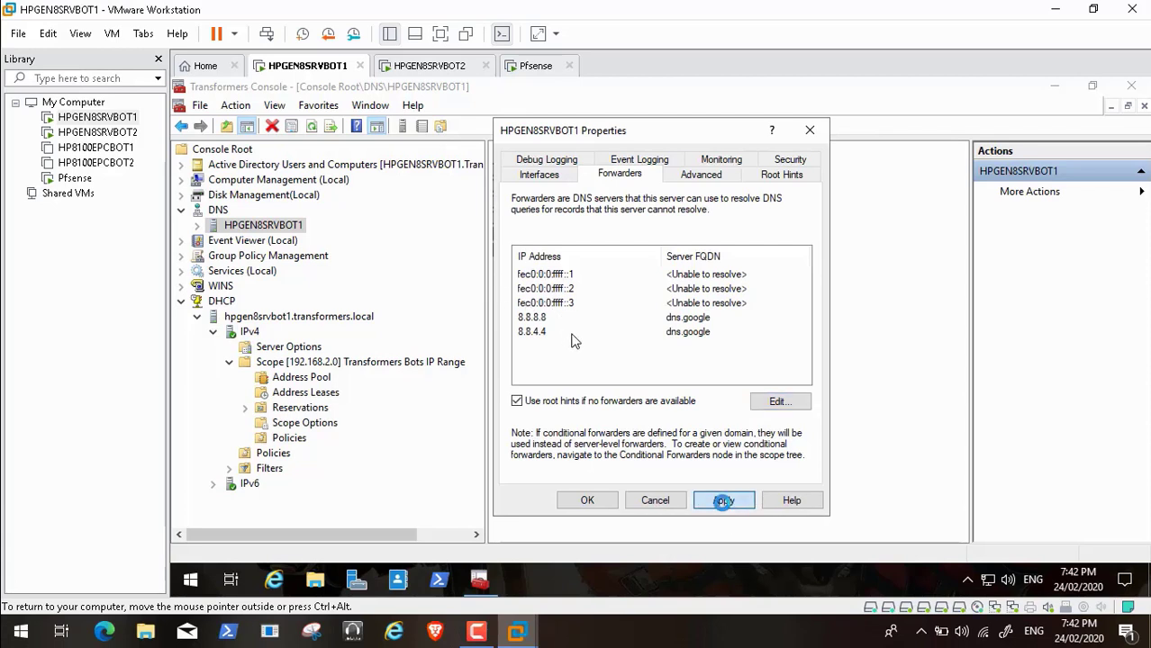
left_click(587, 500)
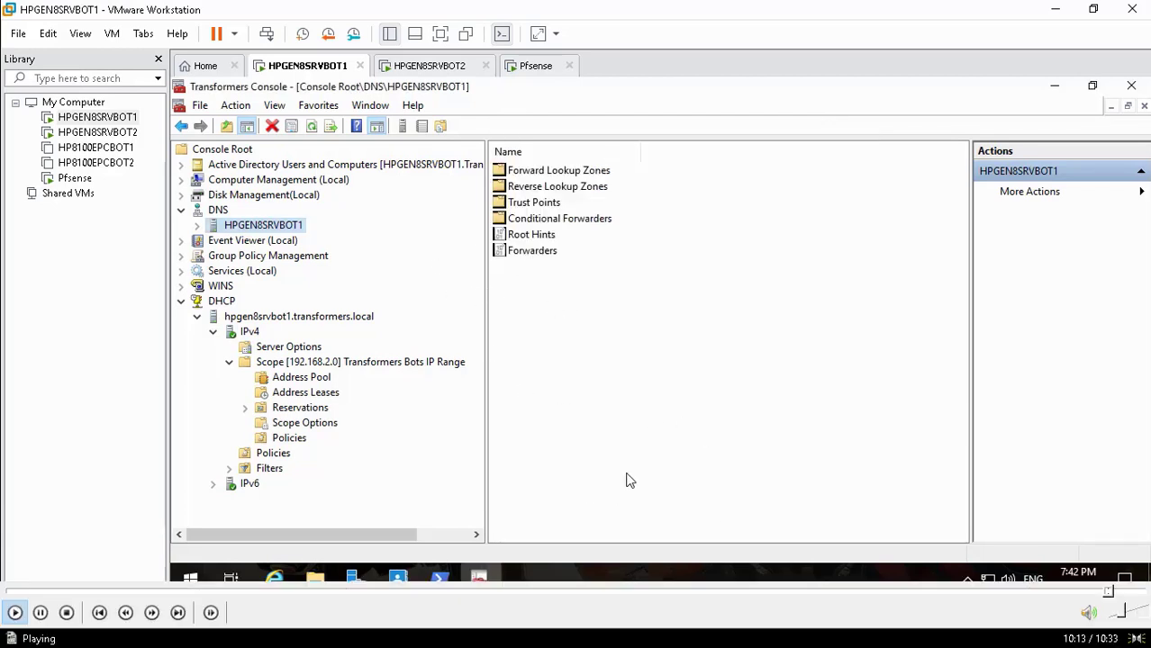
Skip Video60.mp4 to its 10:33 end and bring up the screen recorder's controls
left_click(1120, 592)
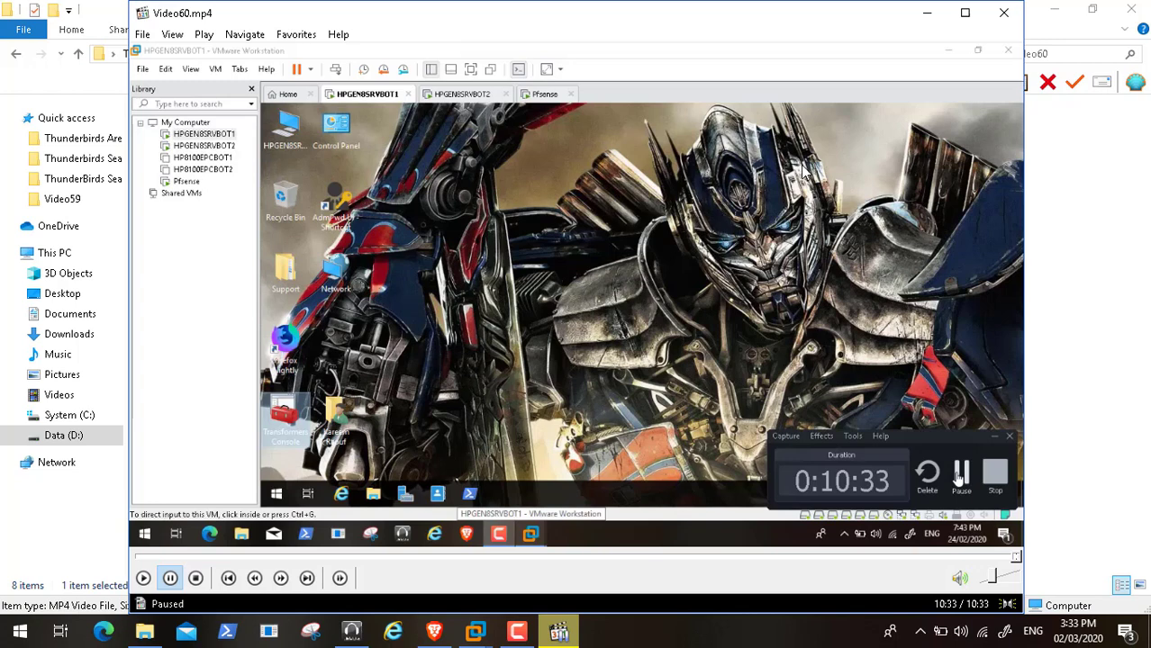
left_click(516, 633)
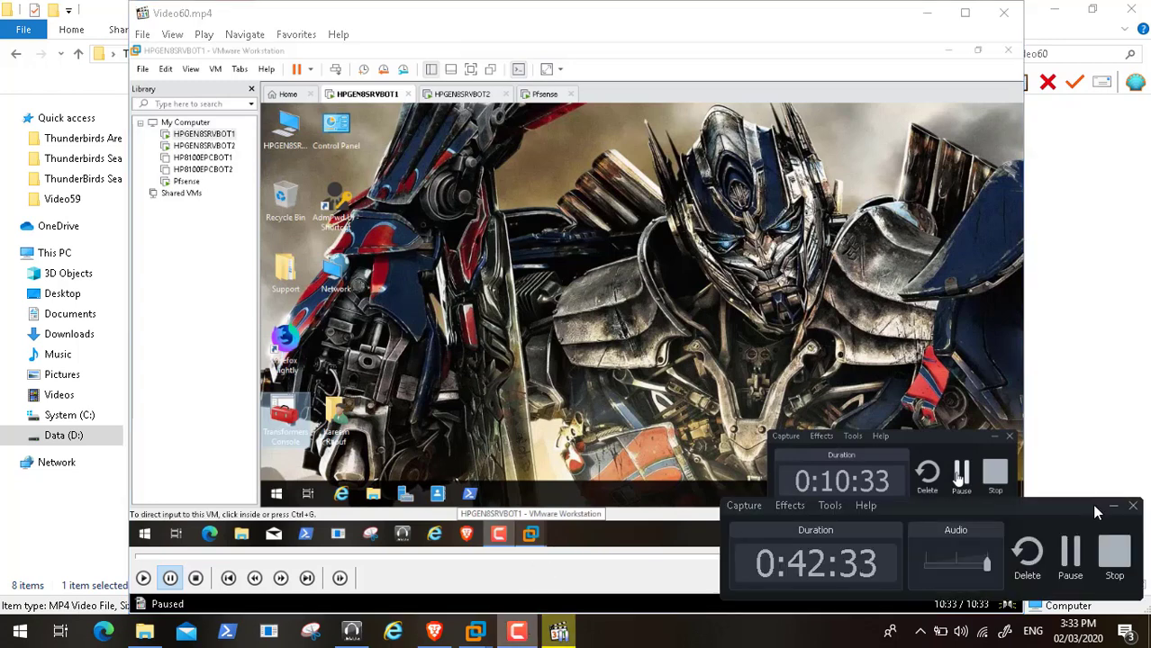